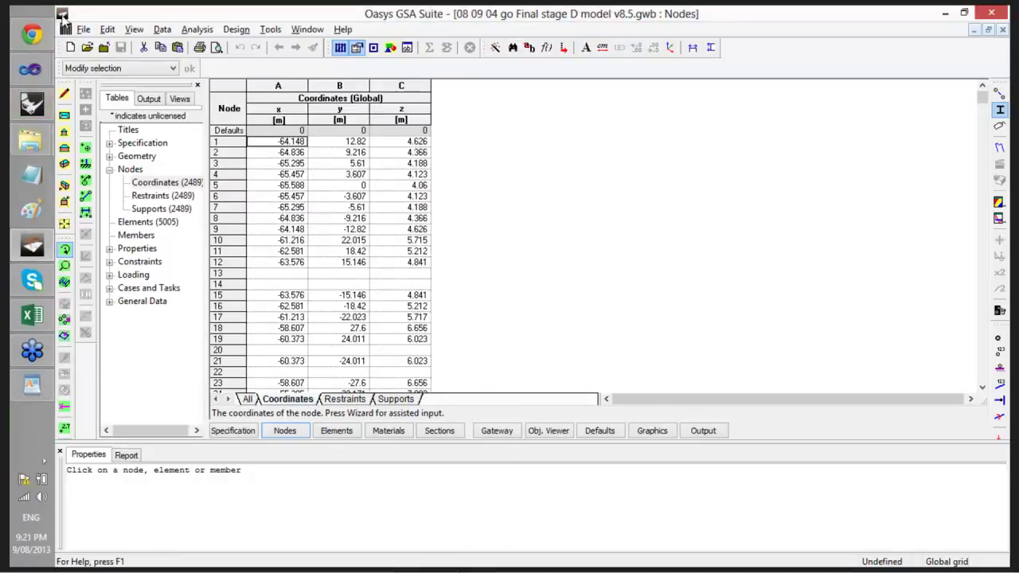
# Close the open Oasys GSA model and the GsaComGwaSample.xls workbook, discarding the workbook's changes.
pyautogui.click(1001, 12)
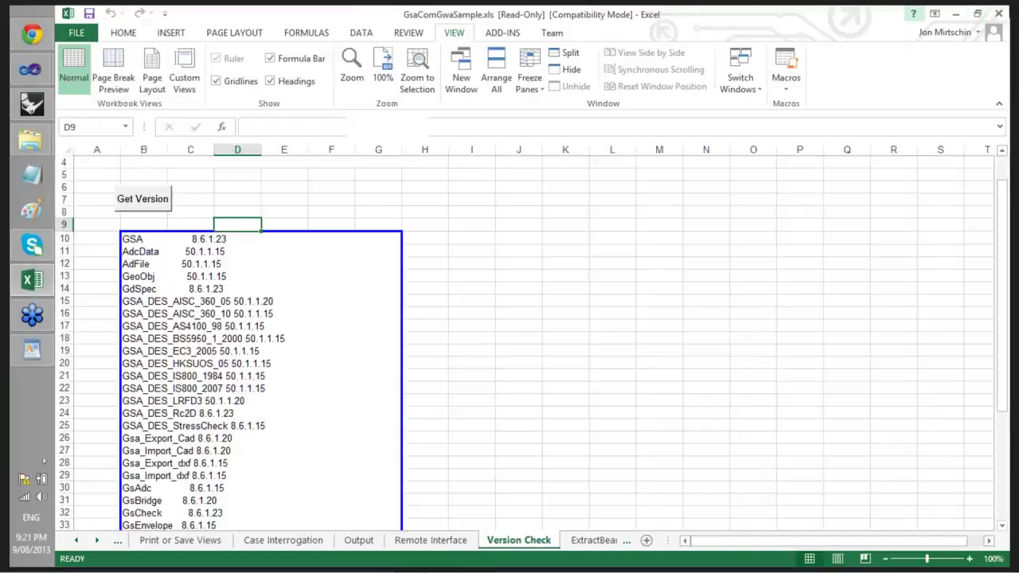
pyautogui.click(1000, 13)
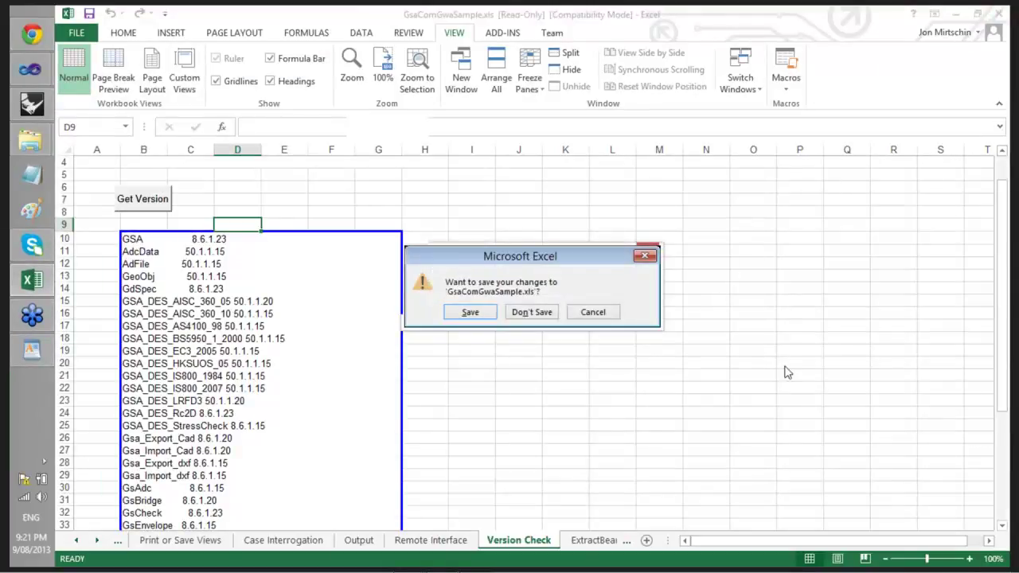
pyautogui.click(530, 313)
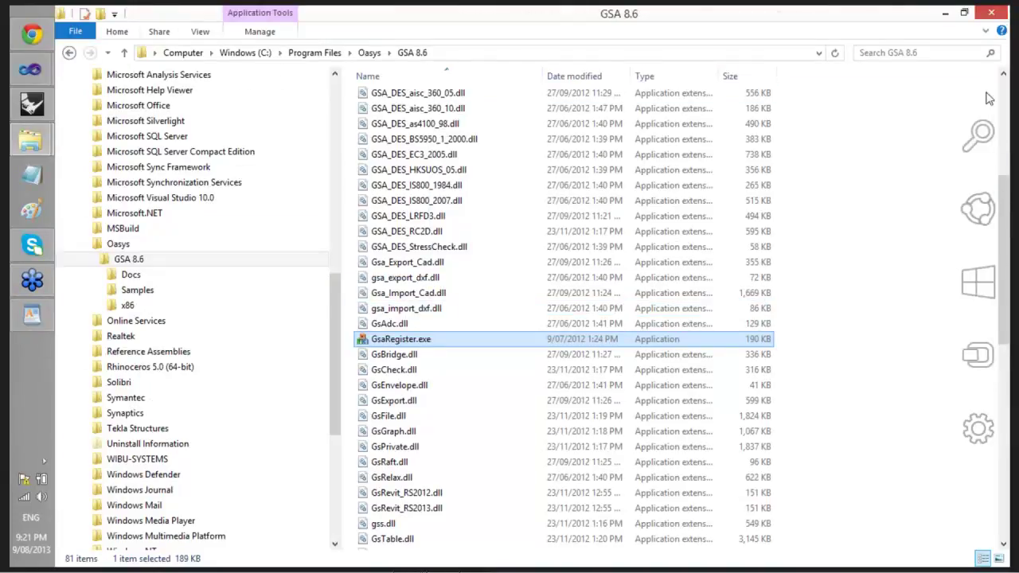
# Search the installed apps for "gsa", launch GSA 8.6 and dismiss its welcome dialog without loading a file.
pyautogui.moveTo(990, 99)
pyautogui.click(988, 140)
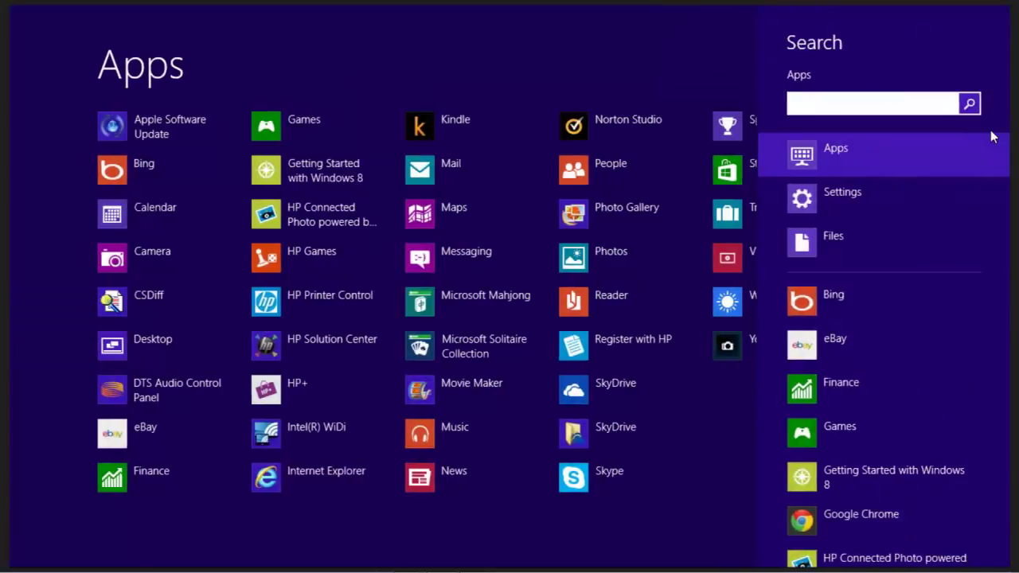
pyautogui.write('gsa')
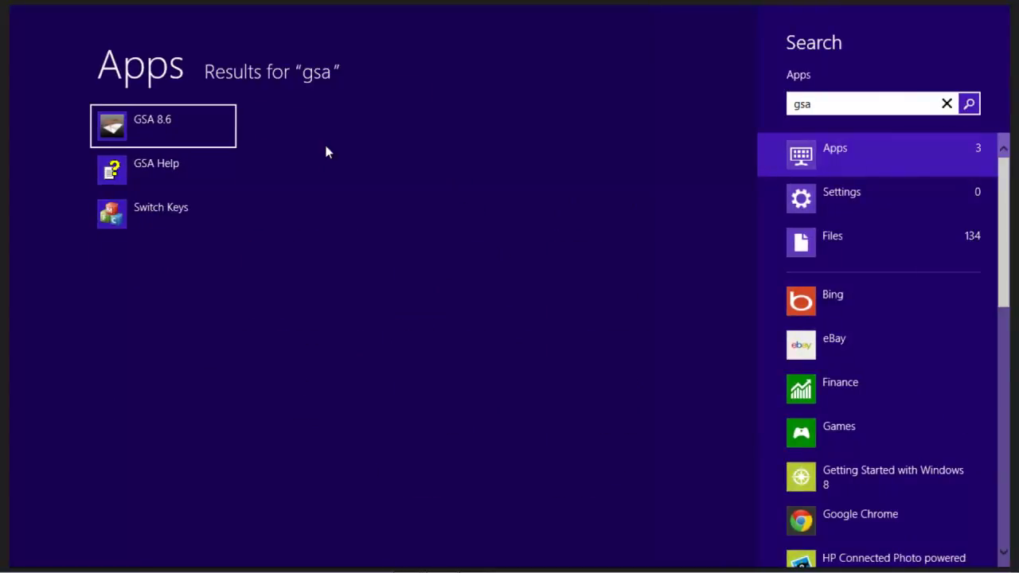
pyautogui.click(192, 133)
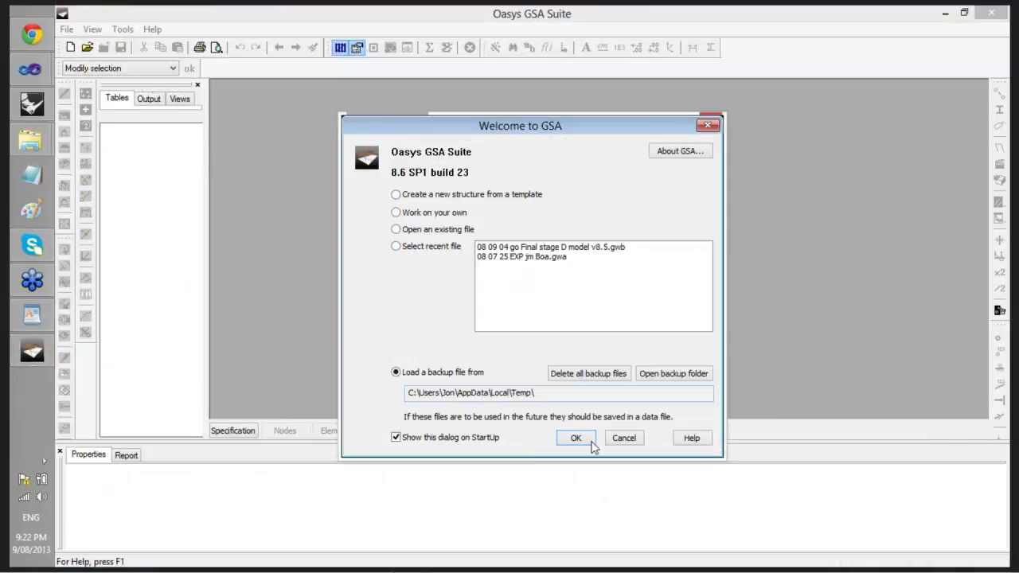
pyautogui.click(624, 439)
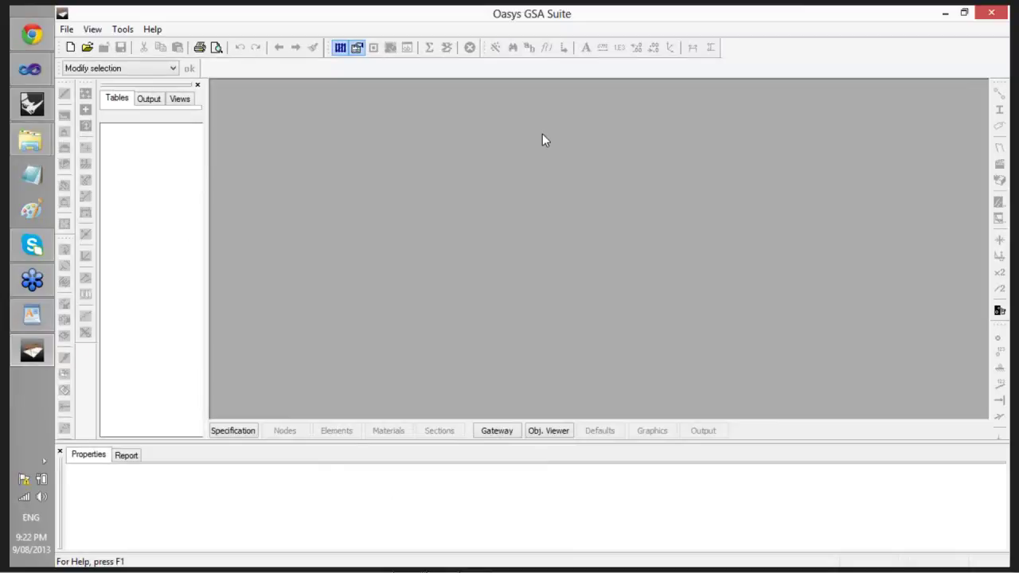
# Switch to Rhinoceros, close the Grasshopper window, widen the viewport area and maximize the Perspective viewport.
pyautogui.click(53, 99)
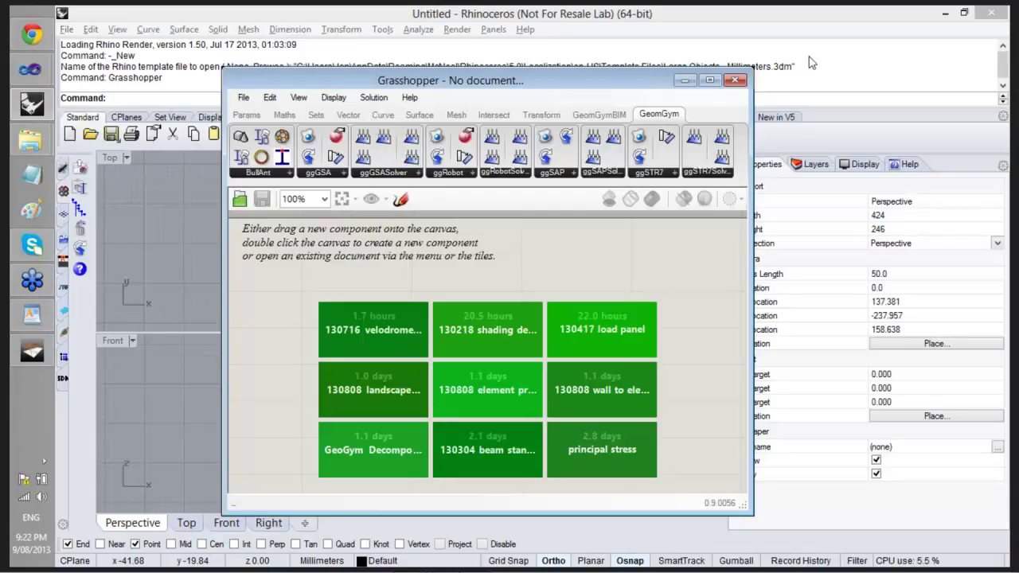
pyautogui.click(736, 78)
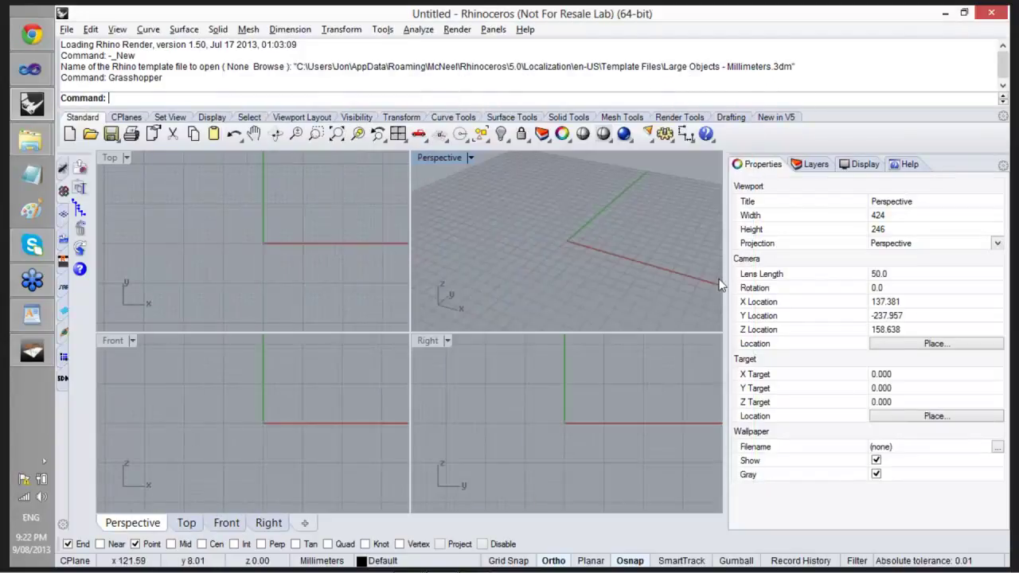
pyautogui.moveTo(725, 274); pyautogui.dragTo(799, 269)
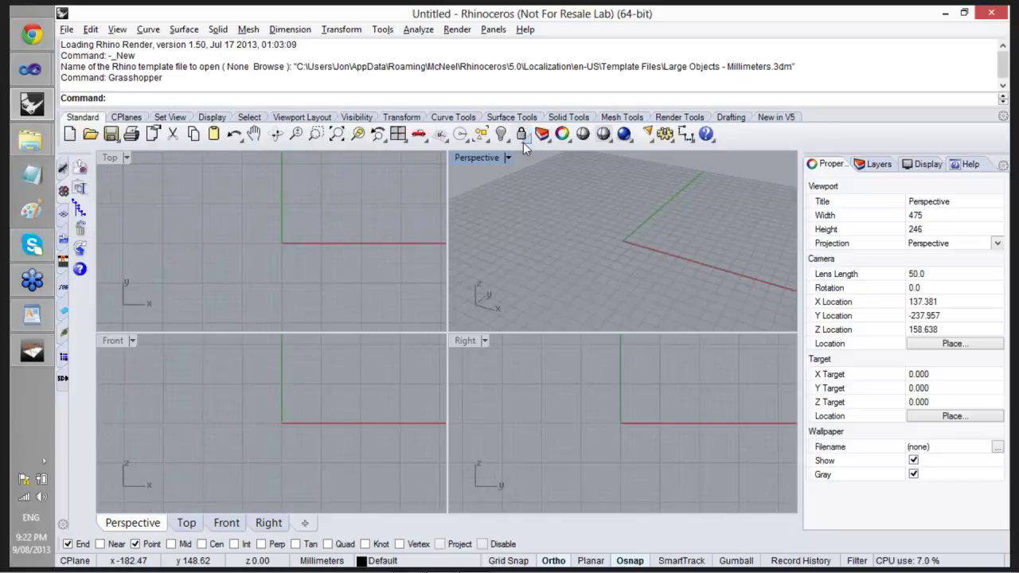
pyautogui.doubleClick(494, 155)
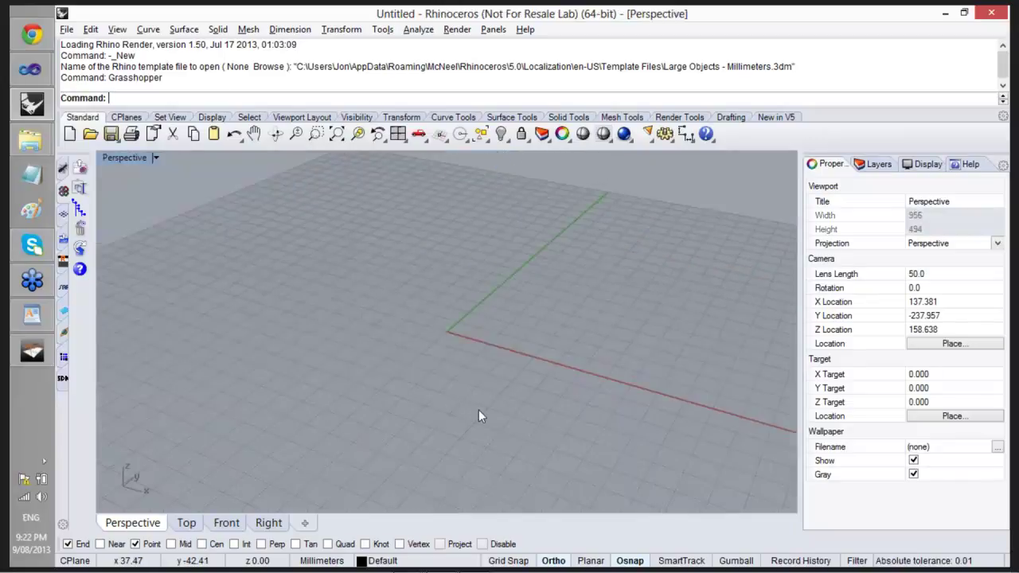
pyautogui.scroll(-6, 460, 387)
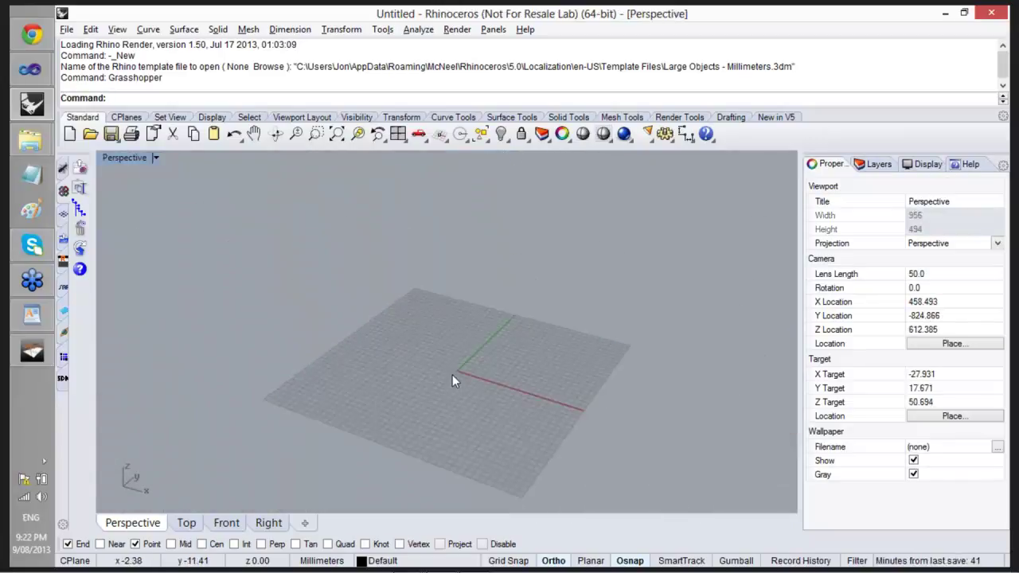
# Sketch a freehand S-shaped curve diagonally across the grid, passing near the origin.
pyautogui.click(153, 30)
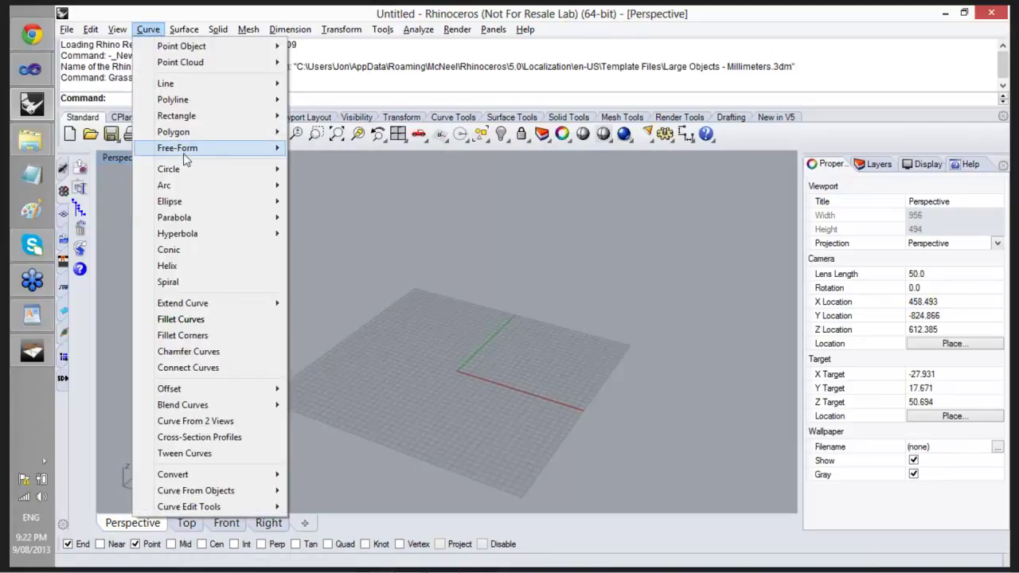
pyautogui.moveTo(195, 148)
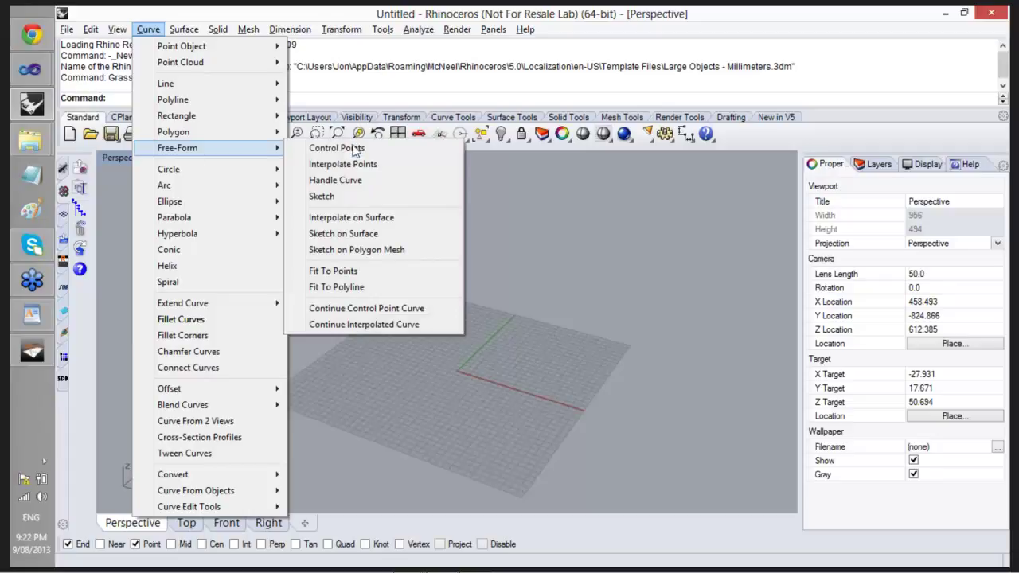
pyautogui.click(346, 197)
pyautogui.moveTo(359, 415)
pyautogui.mouseDown()
pyautogui.moveTo(391, 352)
pyautogui.moveTo(548, 337)
pyautogui.moveTo(579, 324)
pyautogui.moveTo(578, 246)
pyautogui.mouseUp()
pyautogui.press('Return')
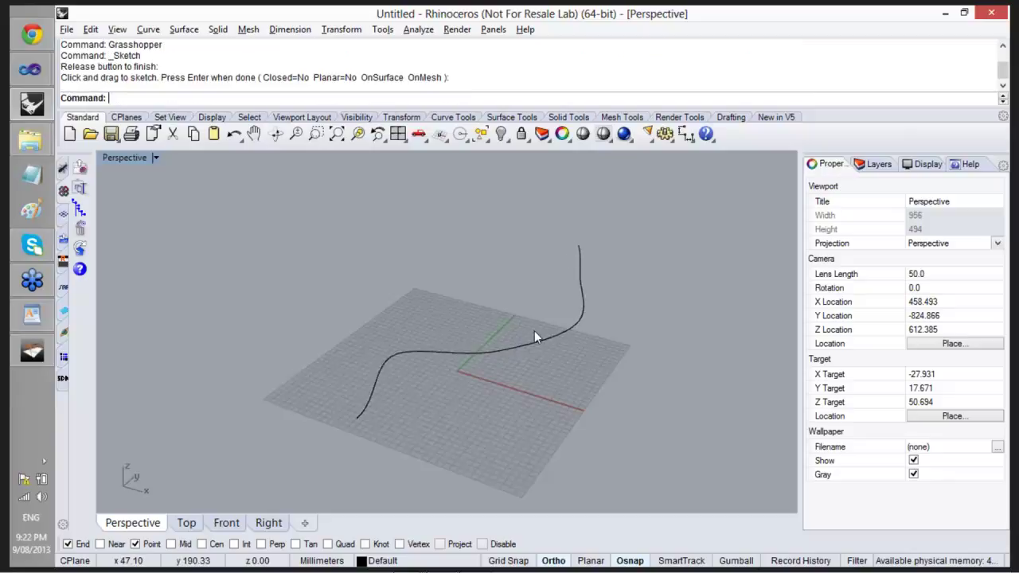
# Select the sketched curve and turn on its control points.
pyautogui.click(526, 348)
pyautogui.scroll(4, 522, 346)
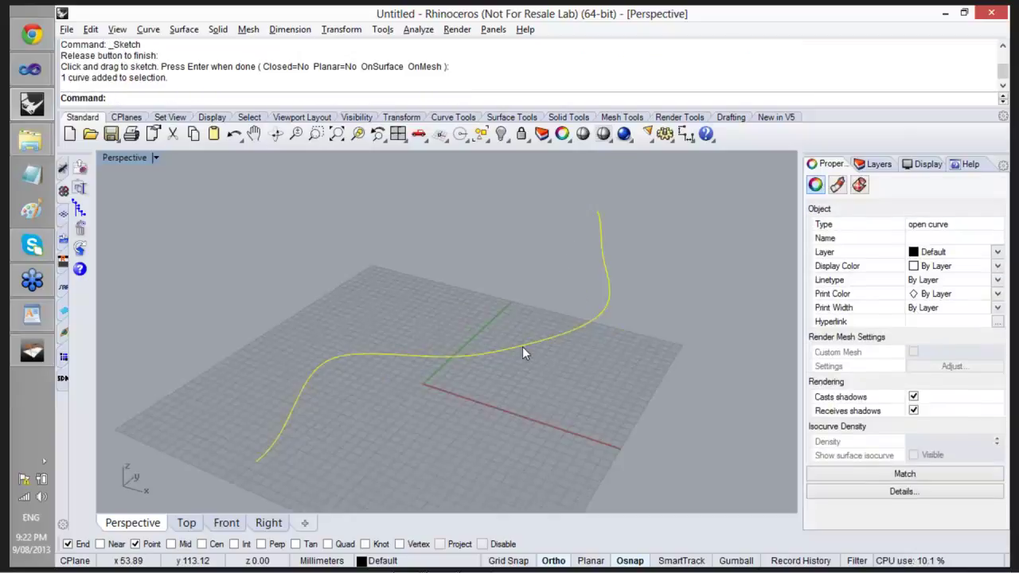
pyautogui.scroll(2, 522, 346)
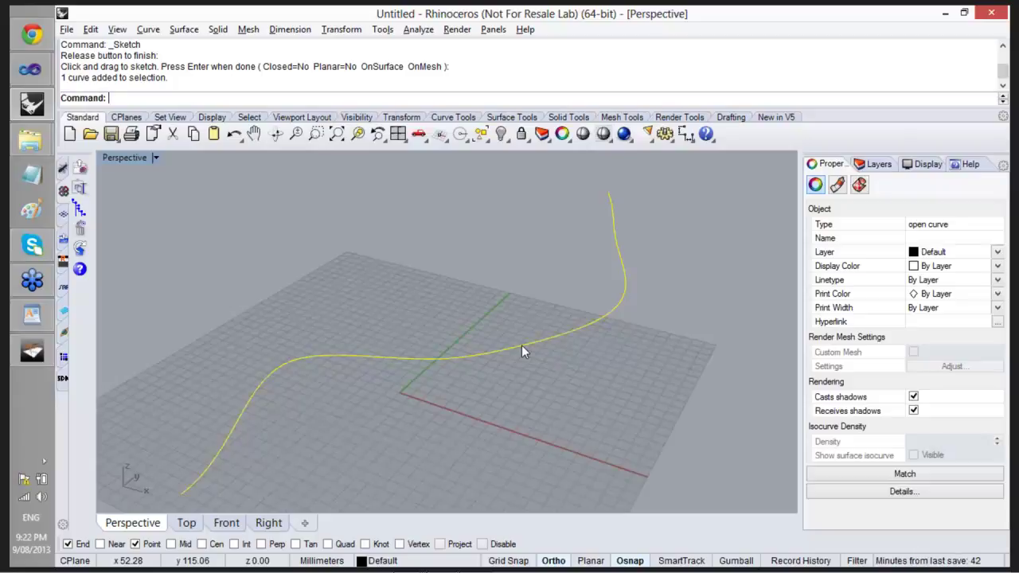
pyautogui.click(72, 29)
pyautogui.moveTo(89, 29)
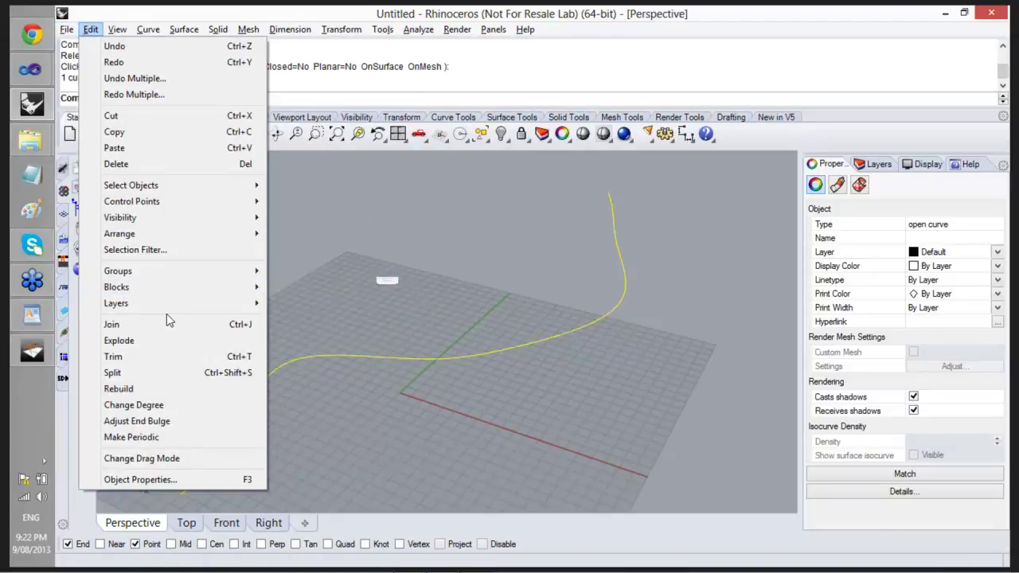
pyautogui.moveTo(168, 240)
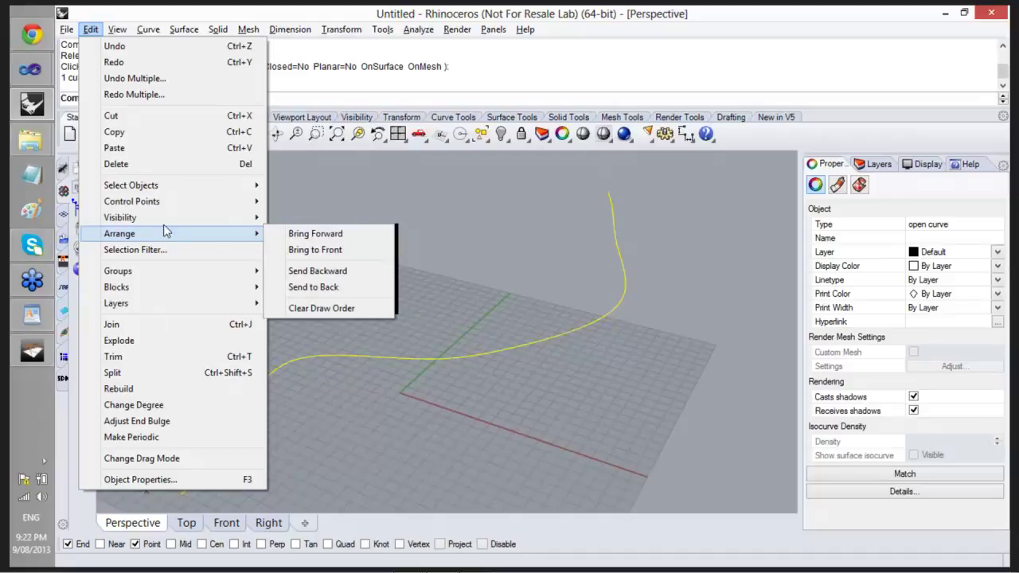
pyautogui.moveTo(164, 218)
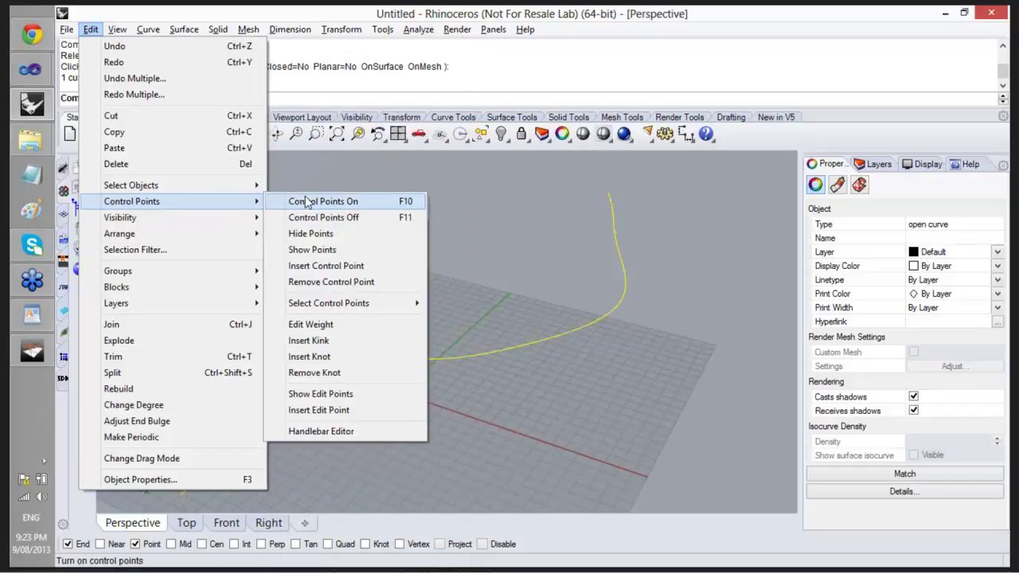
pyautogui.click(307, 203)
# Reshape the curve by moving two control points near the origin and two near its far end, leaving none selected.
pyautogui.click(421, 365)
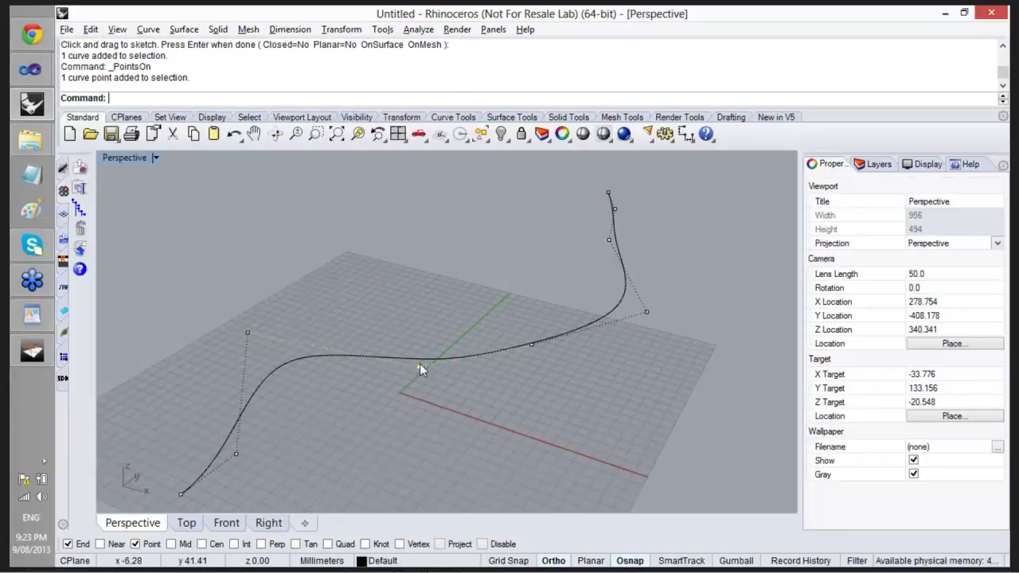
pyautogui.moveTo(420, 368); pyautogui.dragTo(423, 434)
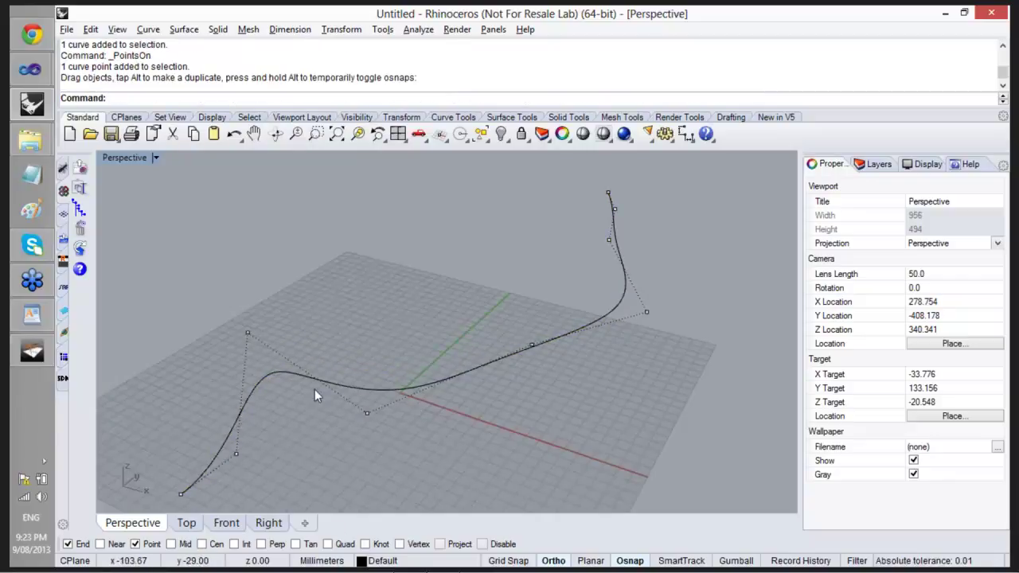
pyautogui.click(368, 413)
pyautogui.moveTo(366, 410); pyautogui.dragTo(429, 436)
pyautogui.moveTo(533, 343); pyautogui.dragTo(472, 320)
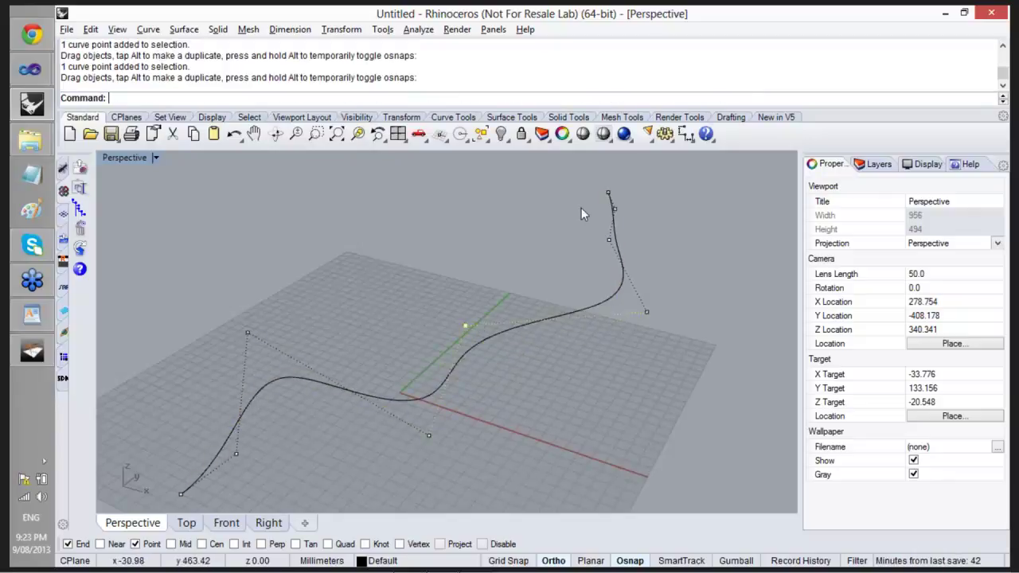
pyautogui.click(607, 239)
pyautogui.moveTo(608, 240); pyautogui.dragTo(514, 251)
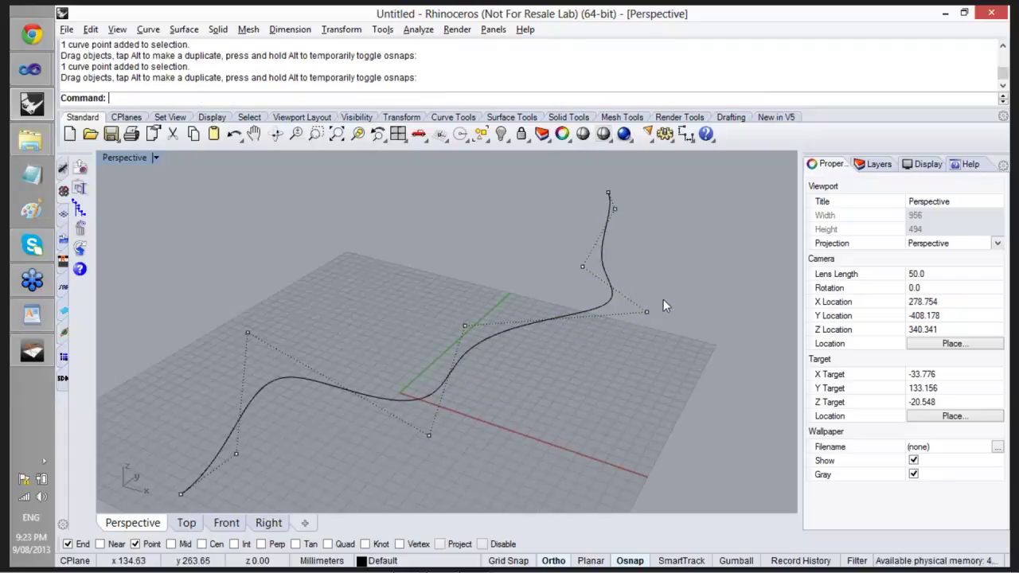
pyautogui.moveTo(649, 314); pyautogui.dragTo(666, 316)
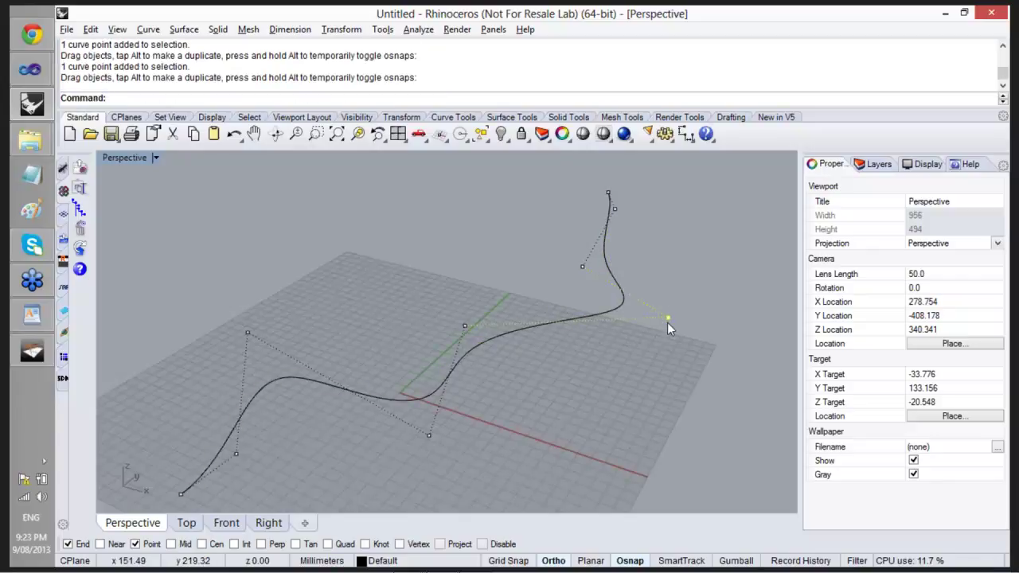
pyautogui.click(645, 355)
pyautogui.scroll(-4, 637, 349)
pyautogui.moveTo(621, 357); pyautogui.dragTo(509, 332, button='right')
pyautogui.scroll(4, 629, 406)
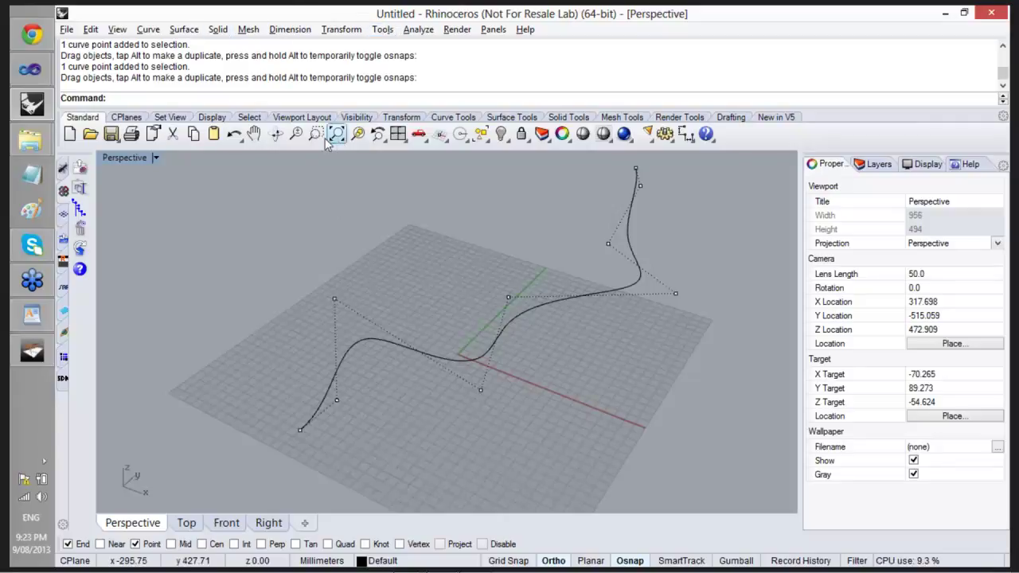
pyautogui.click(357, 32)
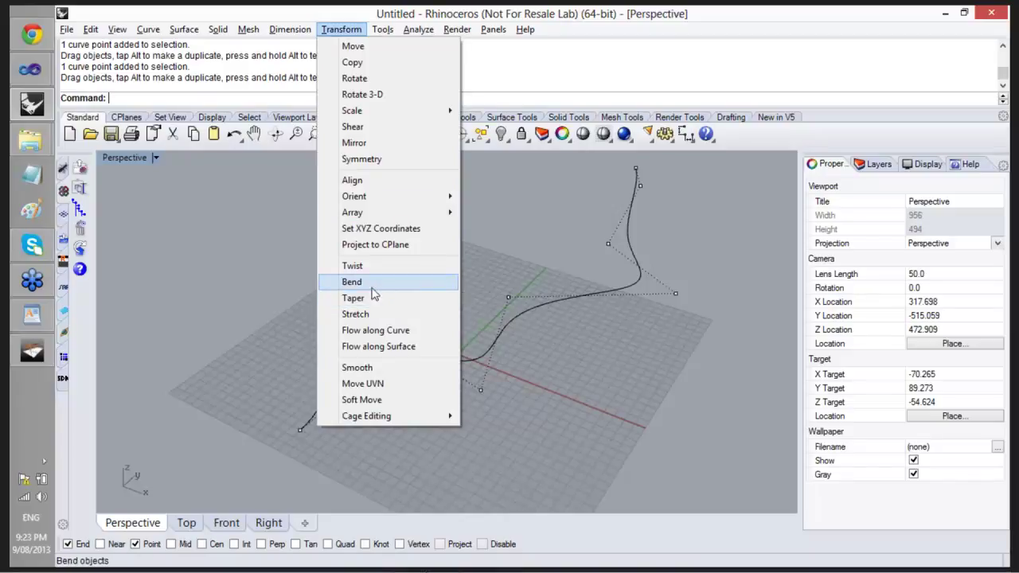
# Delete the sketched curve from the model.
pyautogui.click(439, 320)
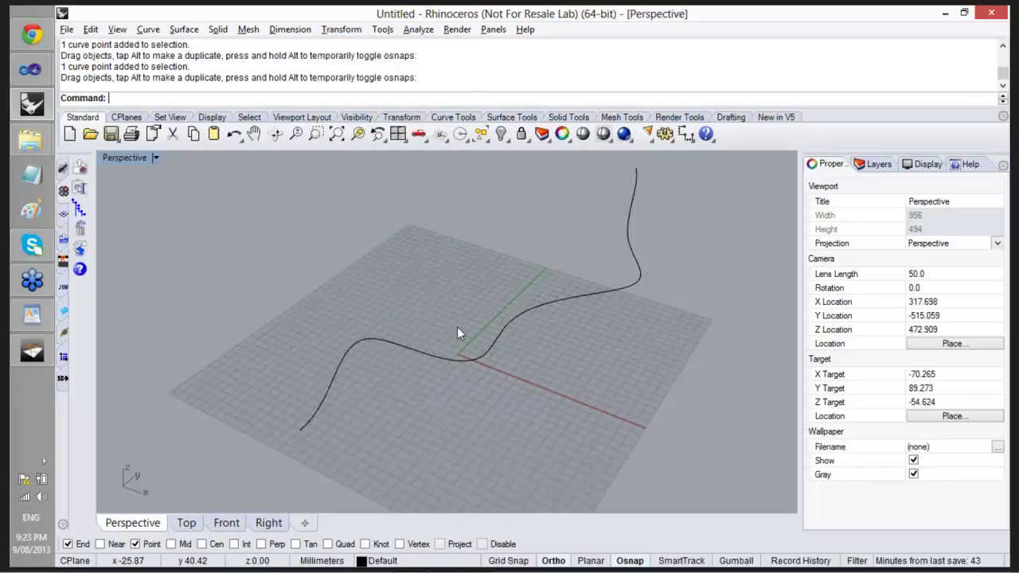
pyautogui.click(448, 359)
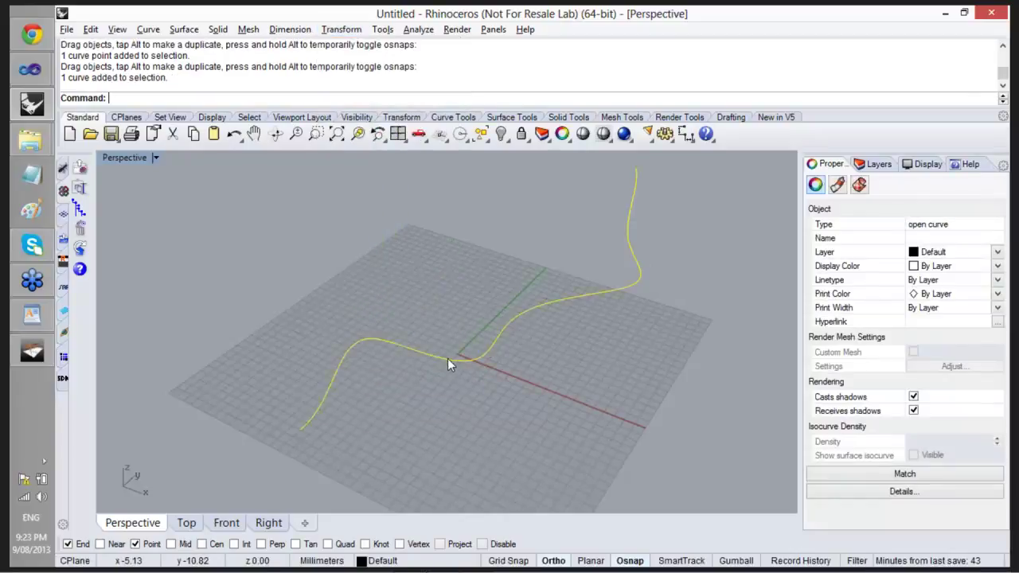
pyautogui.press('Delete')
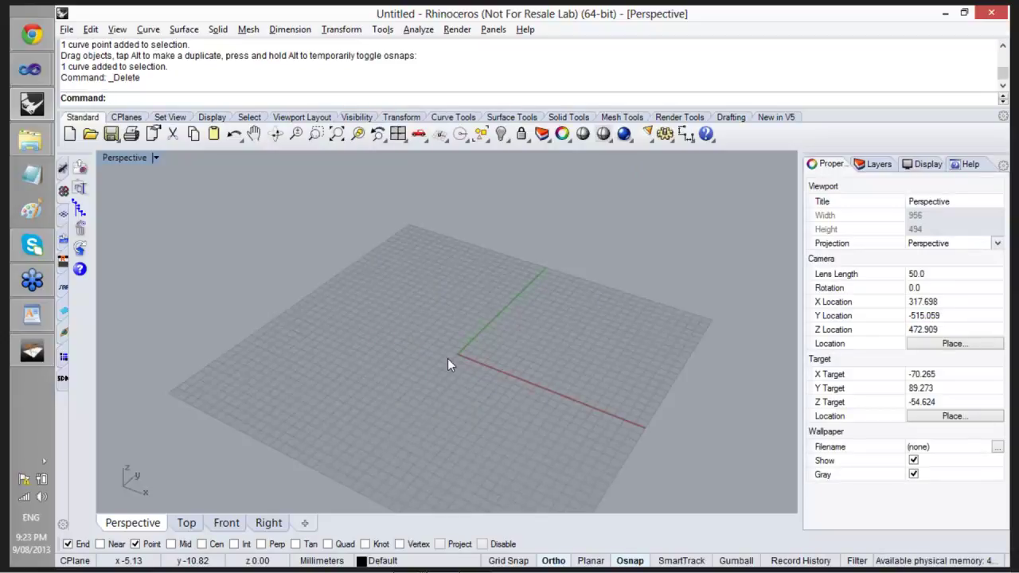
# Place four separate point objects with the Points command, three spread across the grid and one just beyond its far edge.
pyautogui.write('Points')
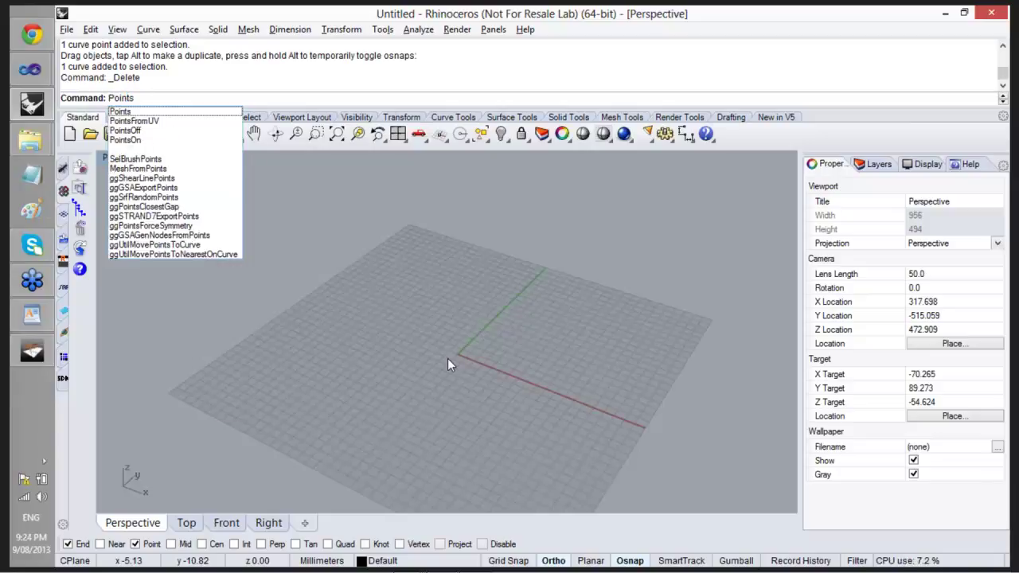
pyautogui.press('Return')
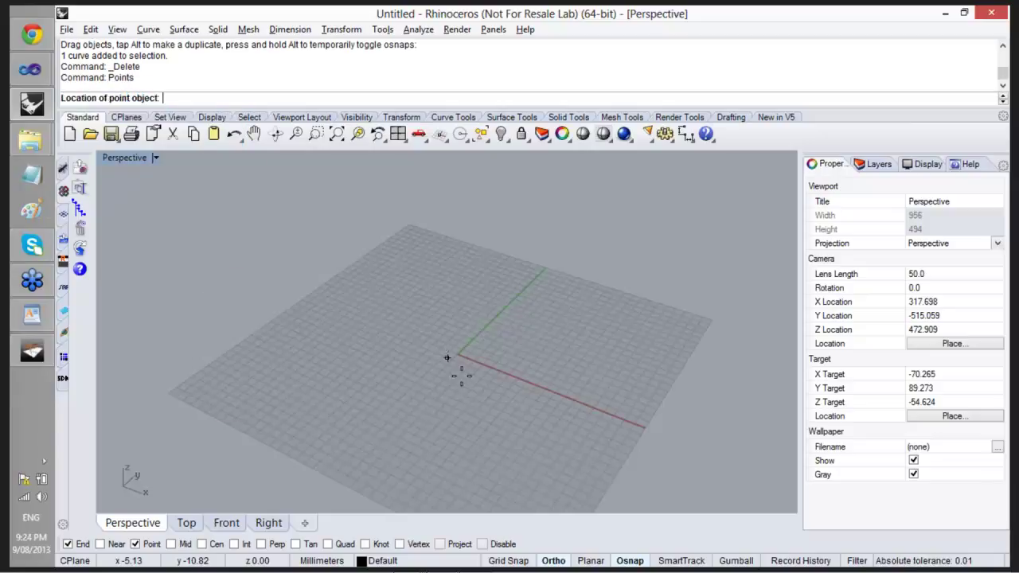
pyautogui.click(323, 406)
pyautogui.click(451, 309)
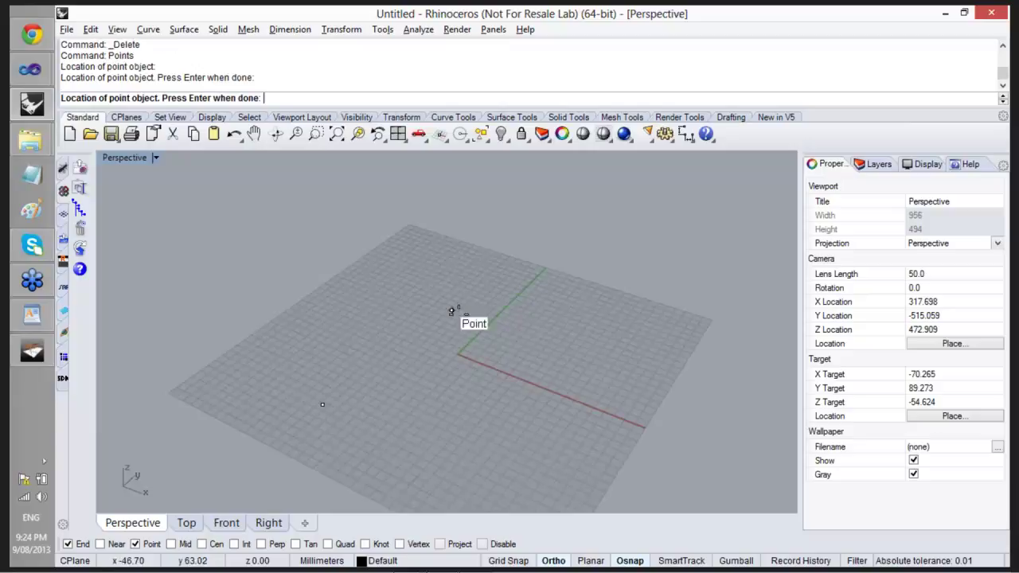
pyautogui.click(566, 445)
pyautogui.click(745, 366)
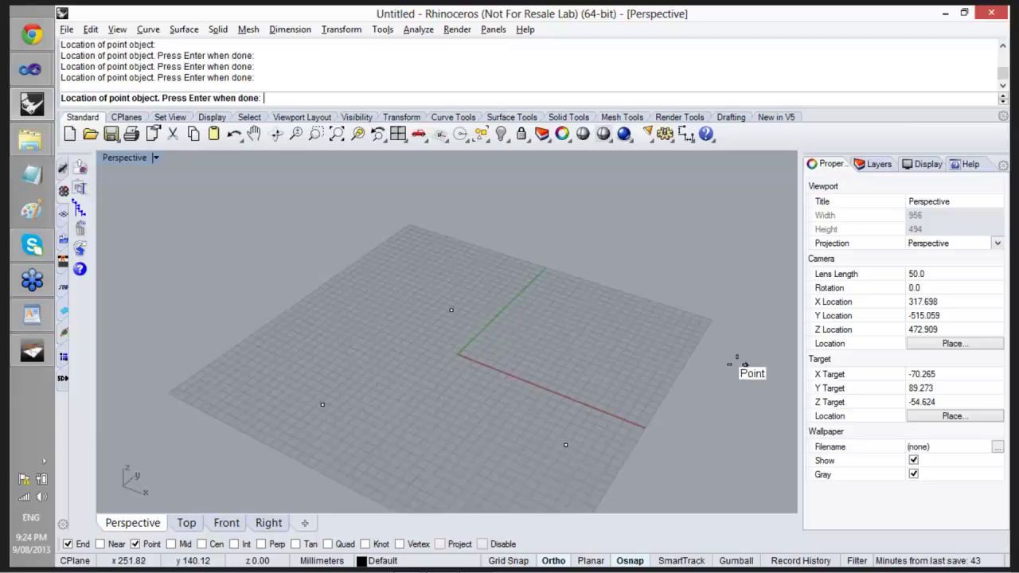
pyautogui.press('Return')
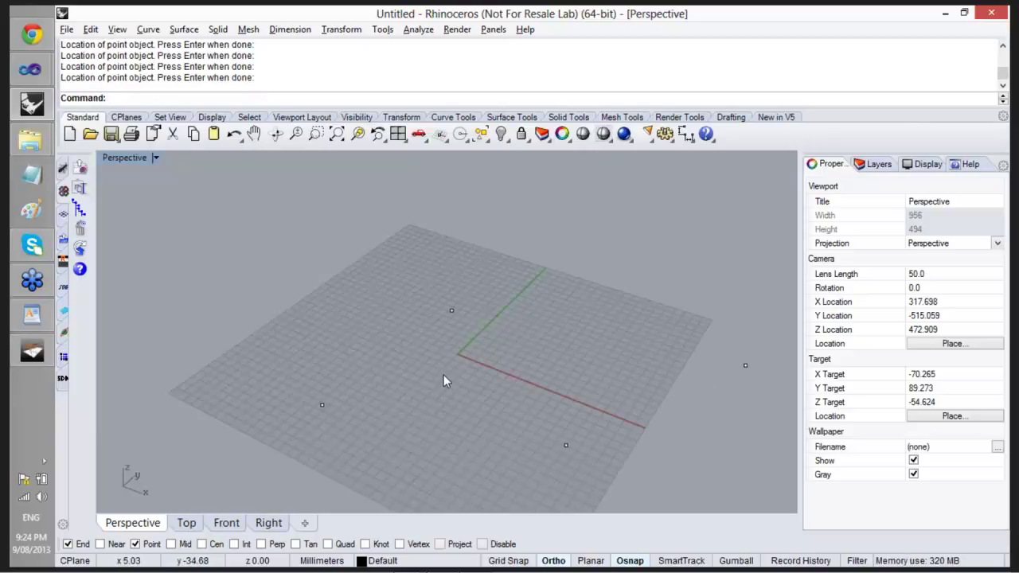
# Draw a degree 3 interpolated curve through the four point objects, snapping to each in turn from the near grid edge outward.
pyautogui.click(138, 30)
pyautogui.moveTo(218, 149)
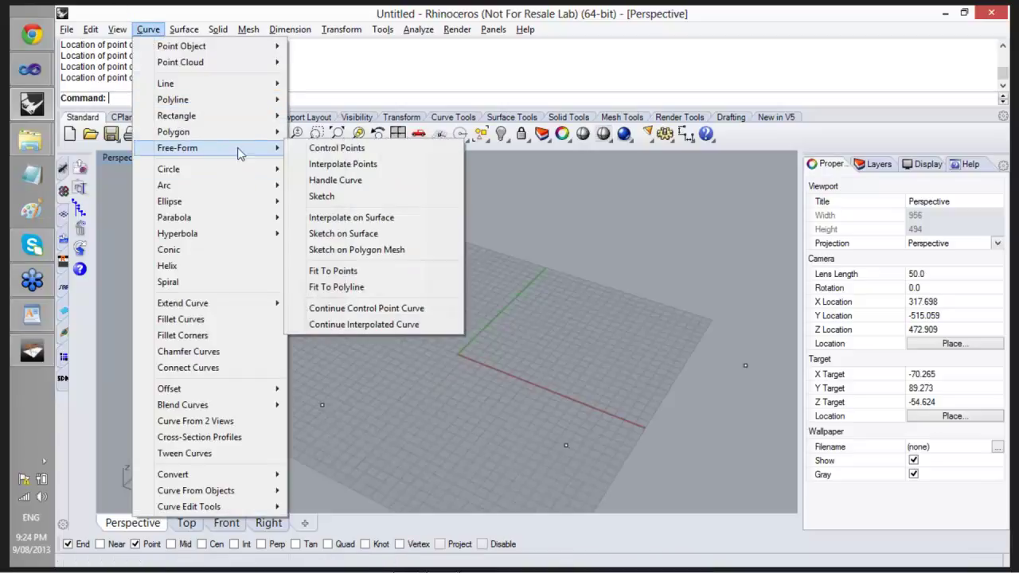
pyautogui.click(342, 168)
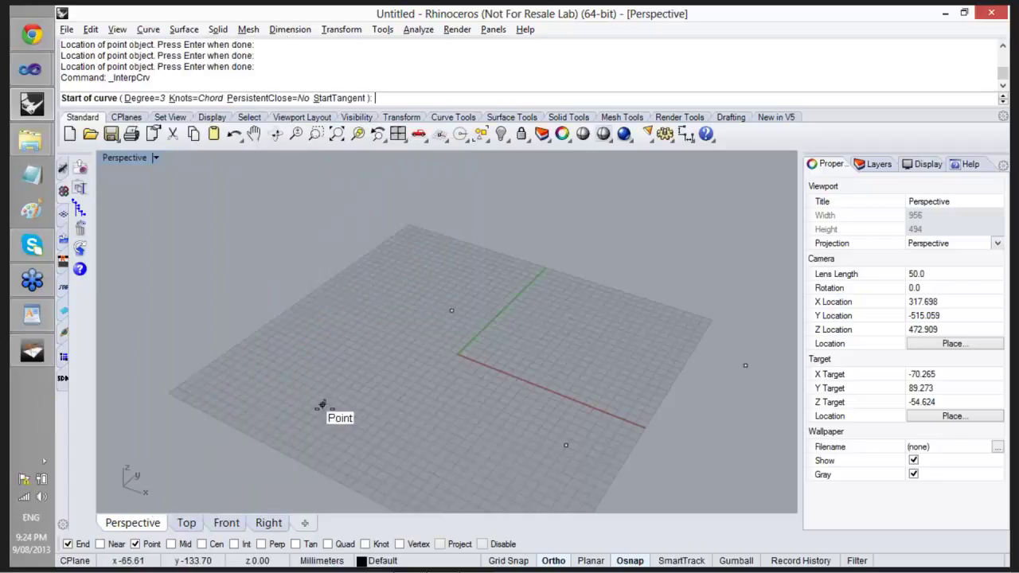
pyautogui.click(321, 406)
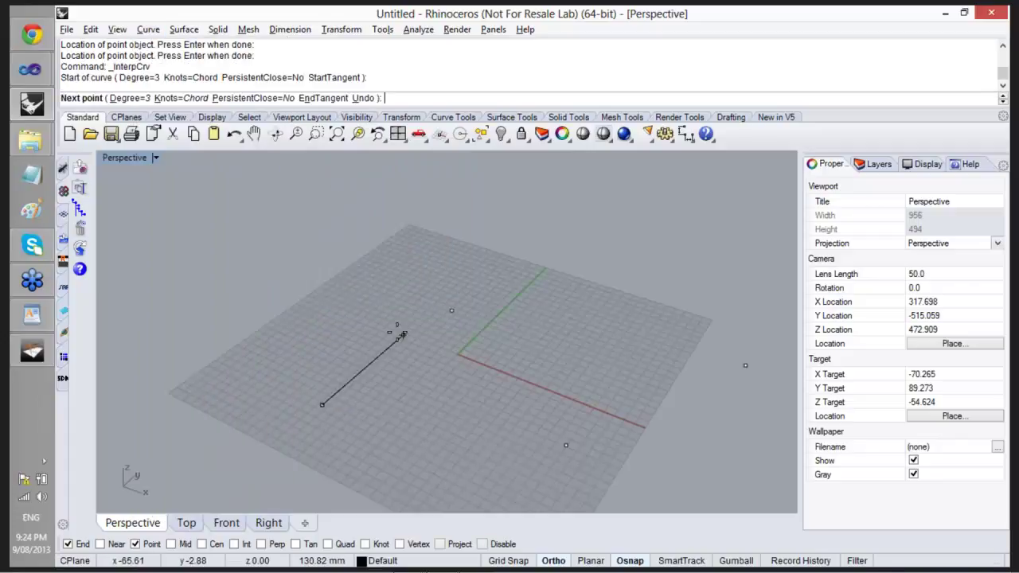
pyautogui.click(451, 310)
pyautogui.click(565, 444)
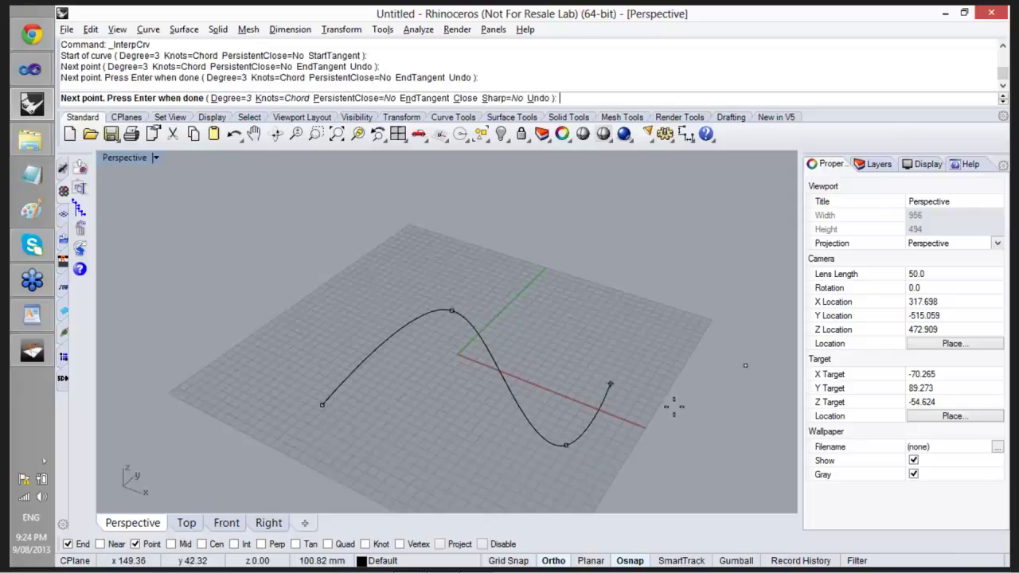
pyautogui.click(745, 365)
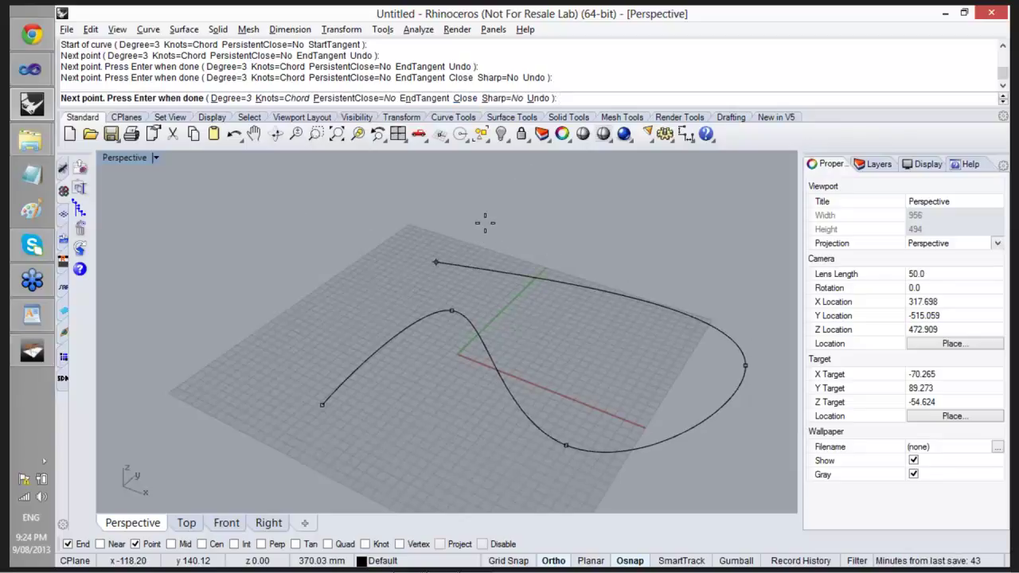
pyautogui.press('Return')
pyautogui.keyDown('shift'); pyautogui.moveTo(552, 291); pyautogui.dragTo(691, 464, button='right'); pyautogui.keyUp('shift')
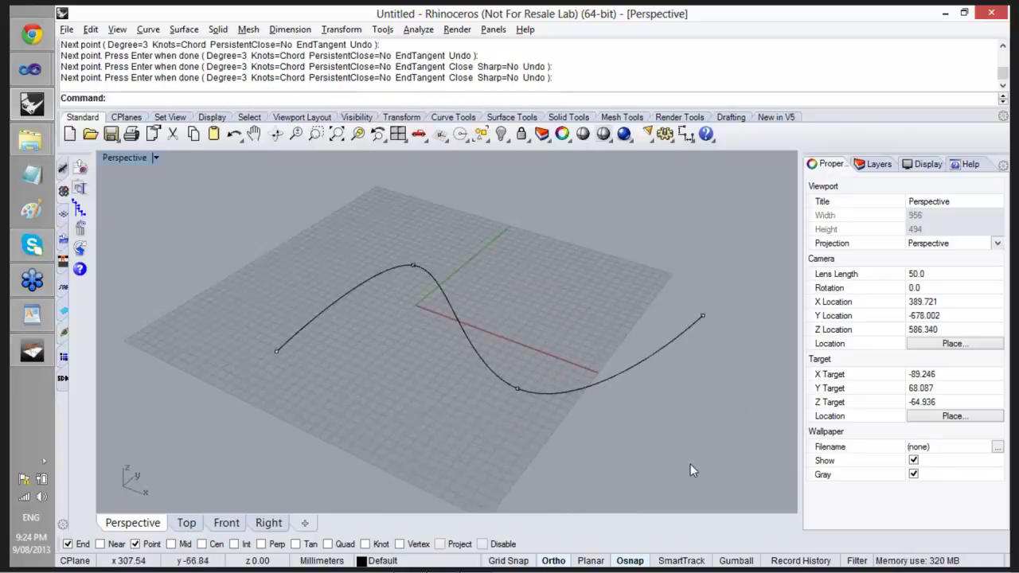
# Move the two middle point objects off the interpolated curve toward the grid's near edge, leaving nothing selected.
pyautogui.scroll(2, 690, 465)
pyautogui.click(540, 363)
pyautogui.moveTo(527, 328); pyautogui.dragTo(531, 367, button='right')
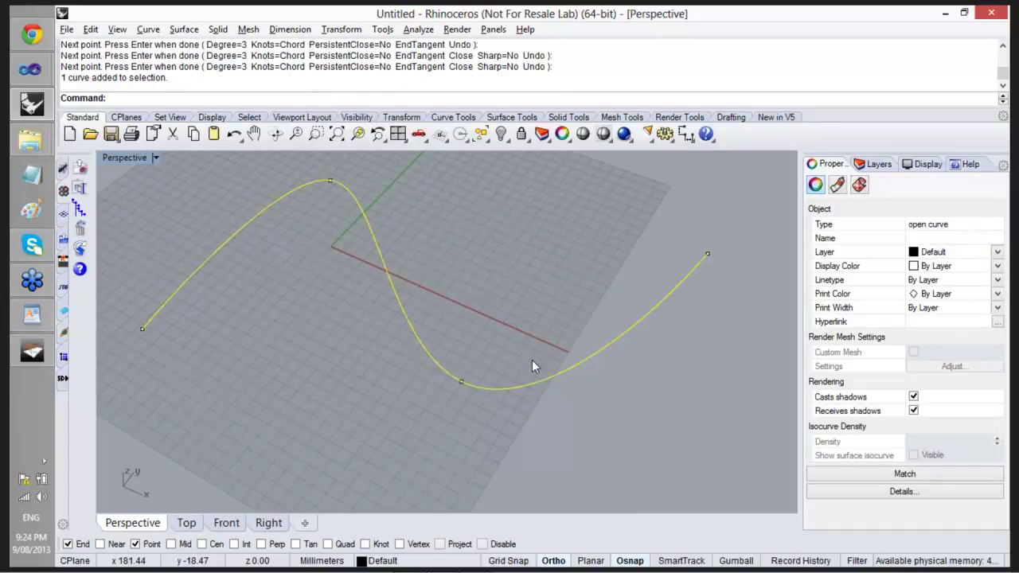
pyautogui.click(463, 383)
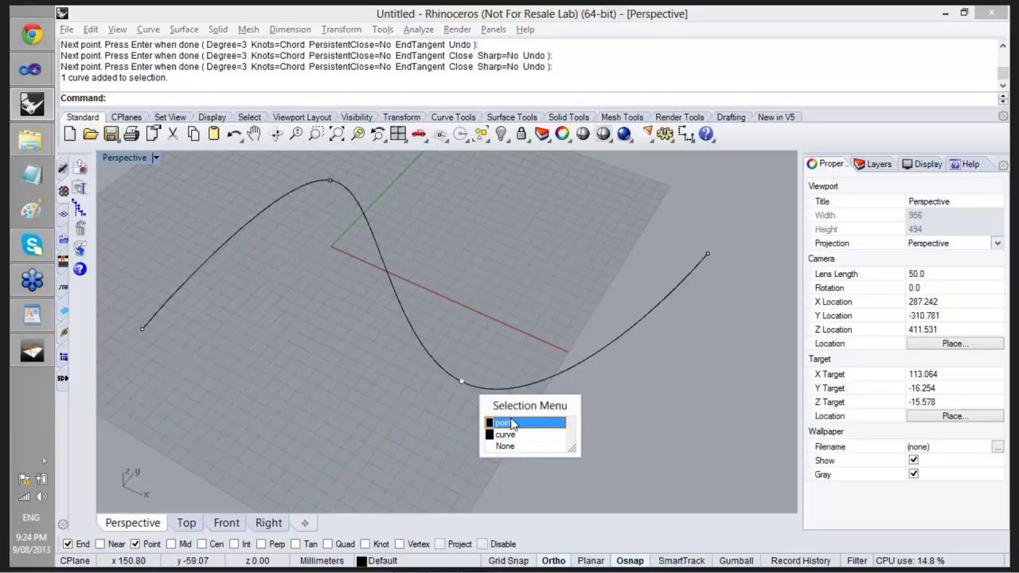
pyautogui.click(514, 425)
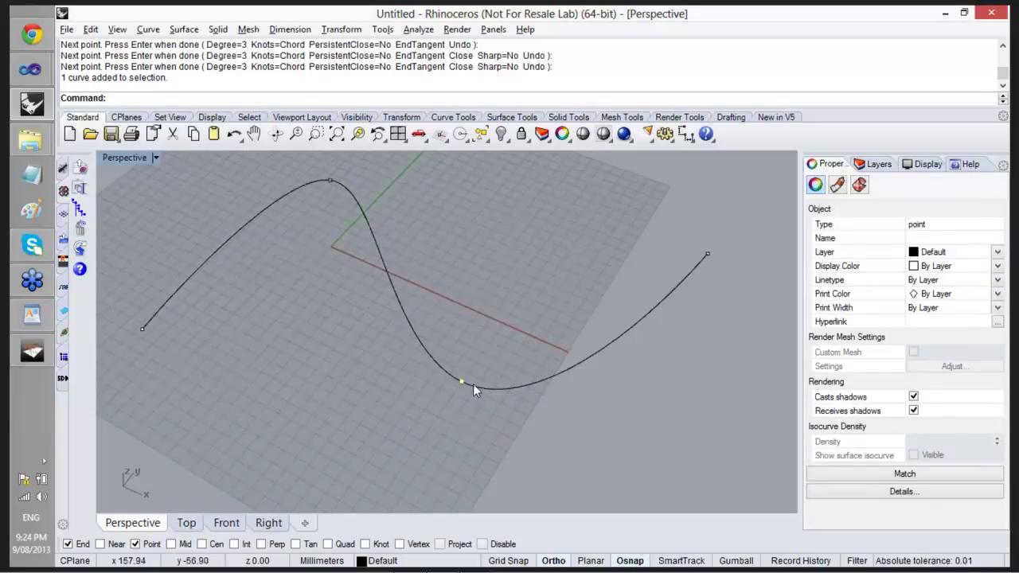
pyautogui.moveTo(462, 381); pyautogui.dragTo(421, 449)
pyautogui.click(479, 356)
pyautogui.moveTo(326, 181); pyautogui.dragTo(297, 280)
pyautogui.click(430, 271)
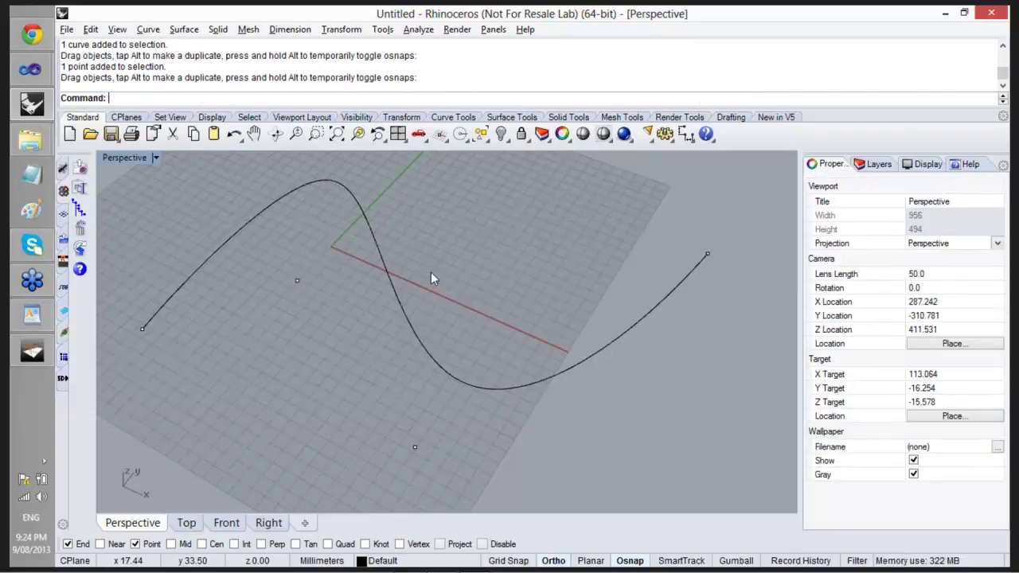
# Delete the interpolated curve, keeping the four point objects.
pyautogui.click(416, 341)
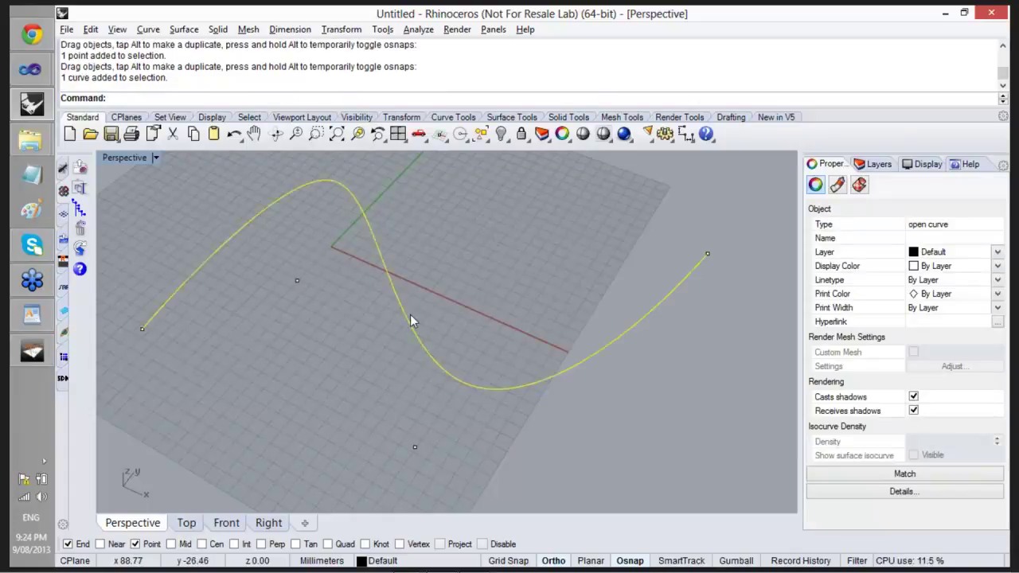
pyautogui.click(451, 324)
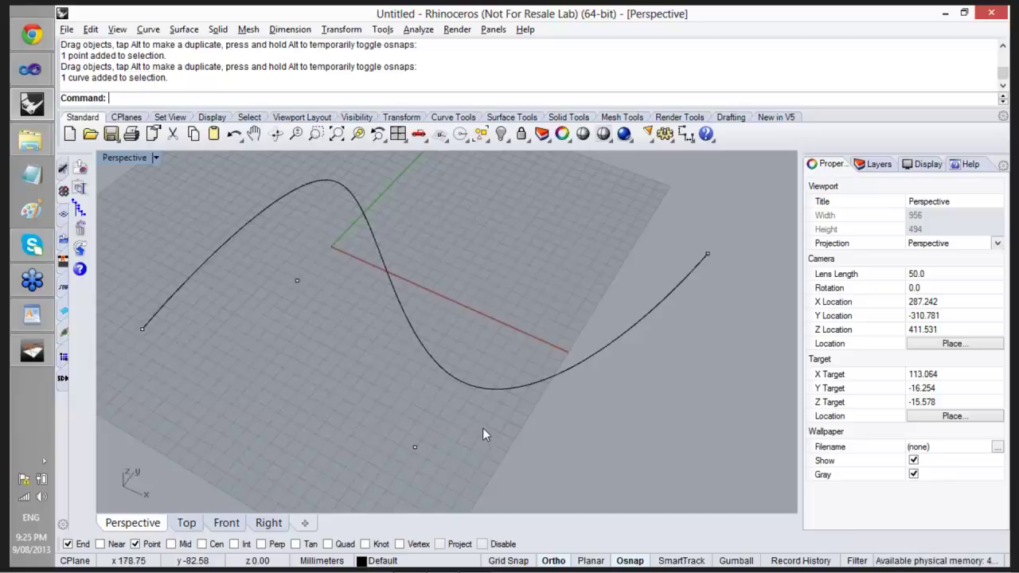
pyautogui.moveTo(480, 310)
pyautogui.mouseDown(button='right')
pyautogui.moveTo(477, 332)
pyautogui.moveTo(501, 319)
pyautogui.moveTo(487, 326)
pyautogui.mouseUp(button='right')
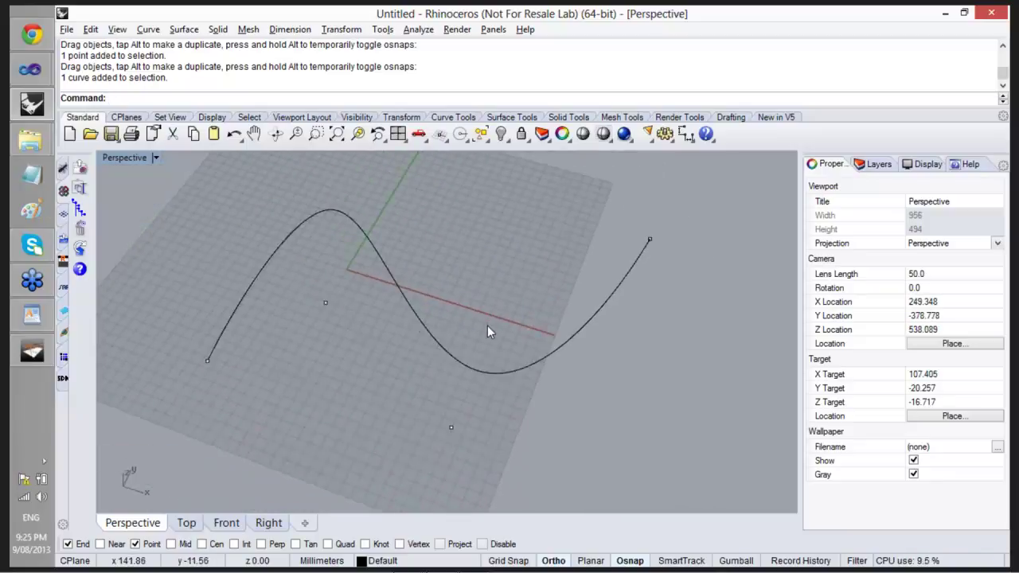
pyautogui.click(461, 364)
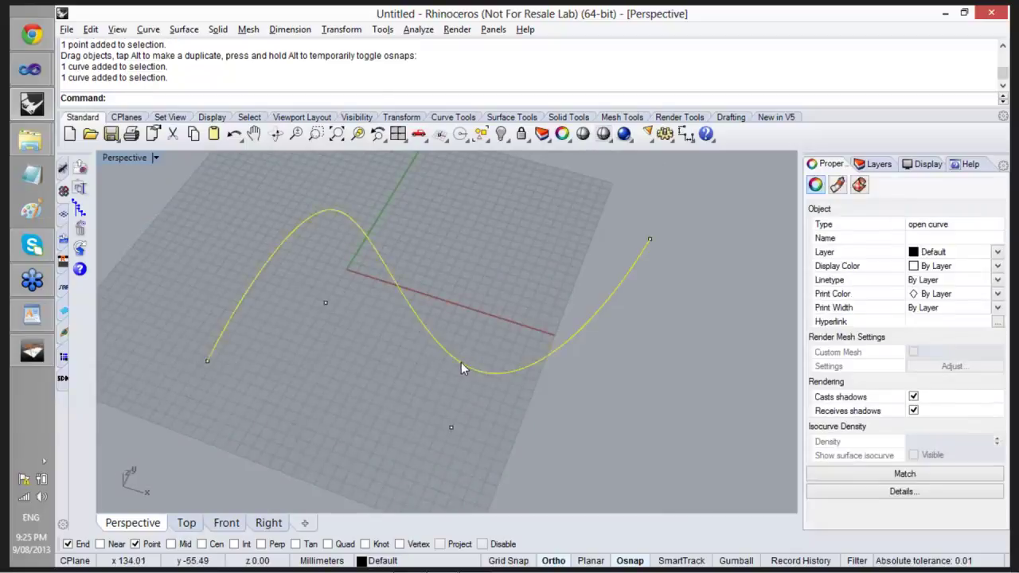
pyautogui.press('Delete')
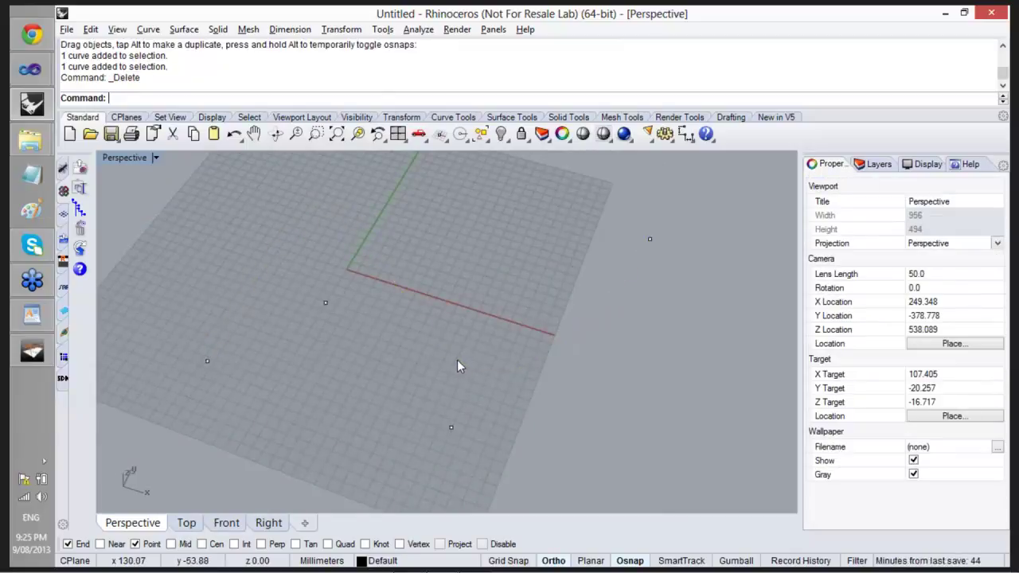
# Launch Grasshopper, move its window aside to uncover part of the viewport, and show the Params components.
pyautogui.write('Gra')
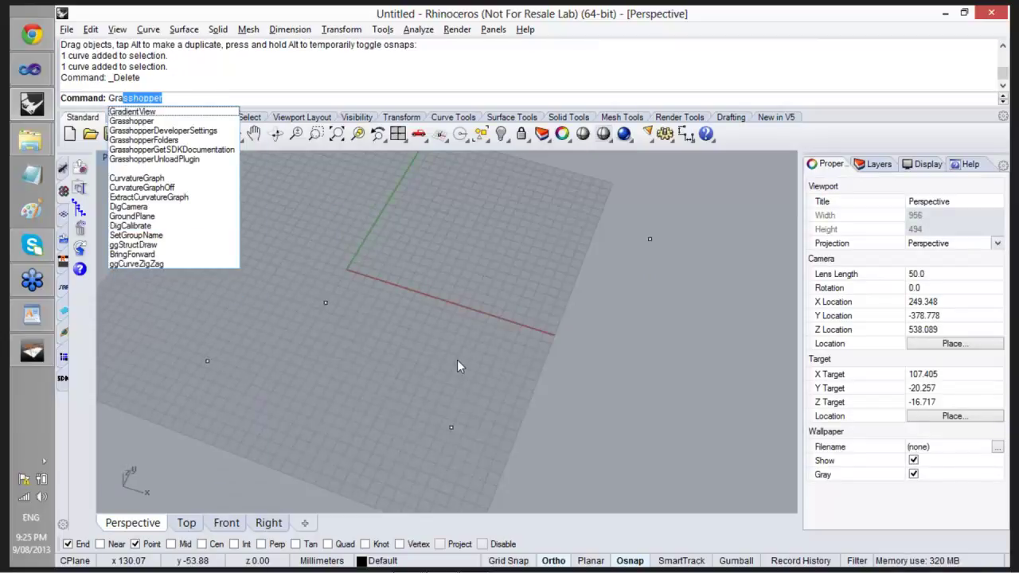
pyautogui.press('Return')
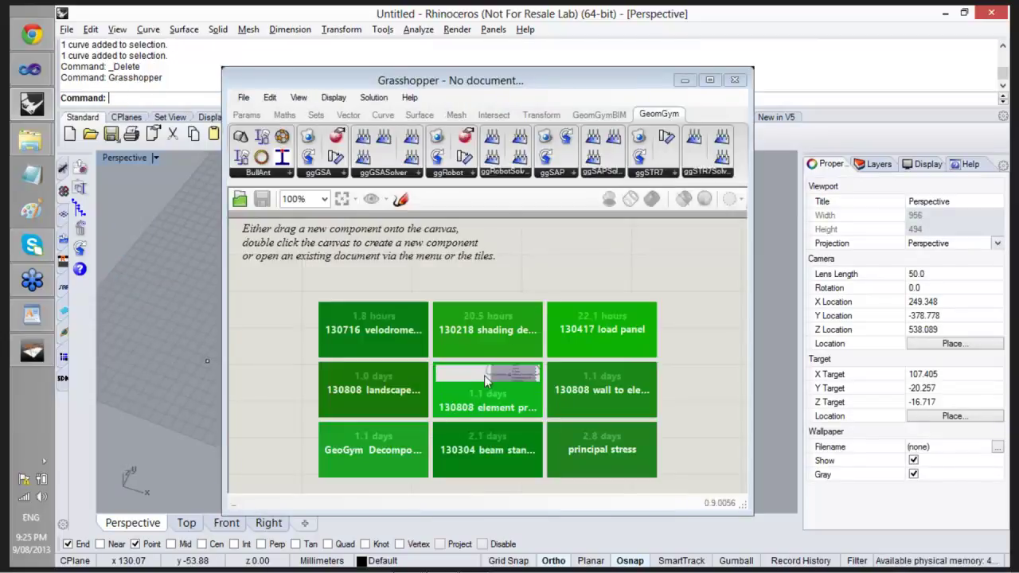
pyautogui.moveTo(549, 87); pyautogui.dragTo(775, 45)
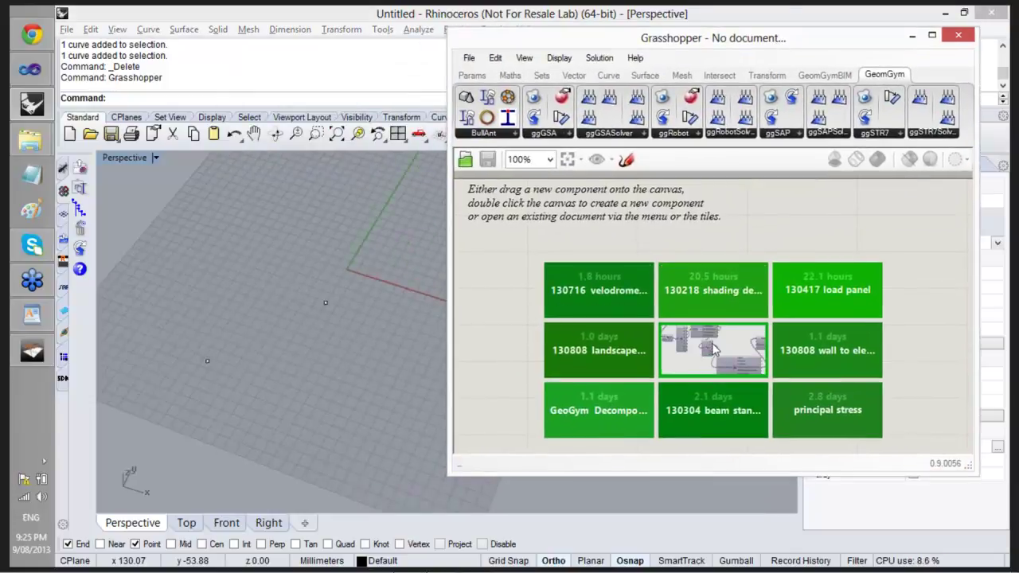
pyautogui.click(472, 75)
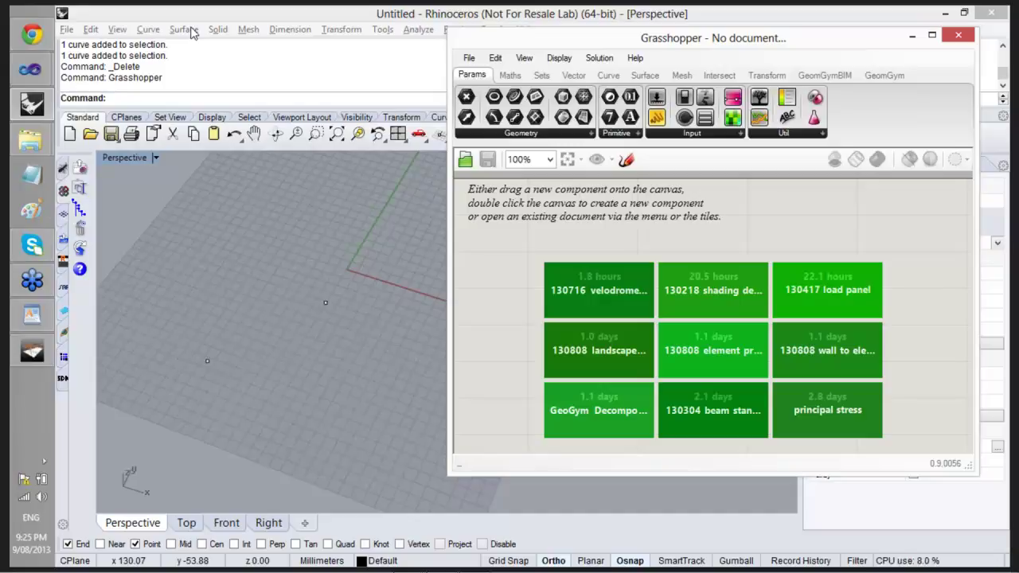
# Move one middle point next to the outer end of the red x-axis and the other closer to that axis.
pyautogui.click(224, 445)
pyautogui.scroll(-3, 179, 430)
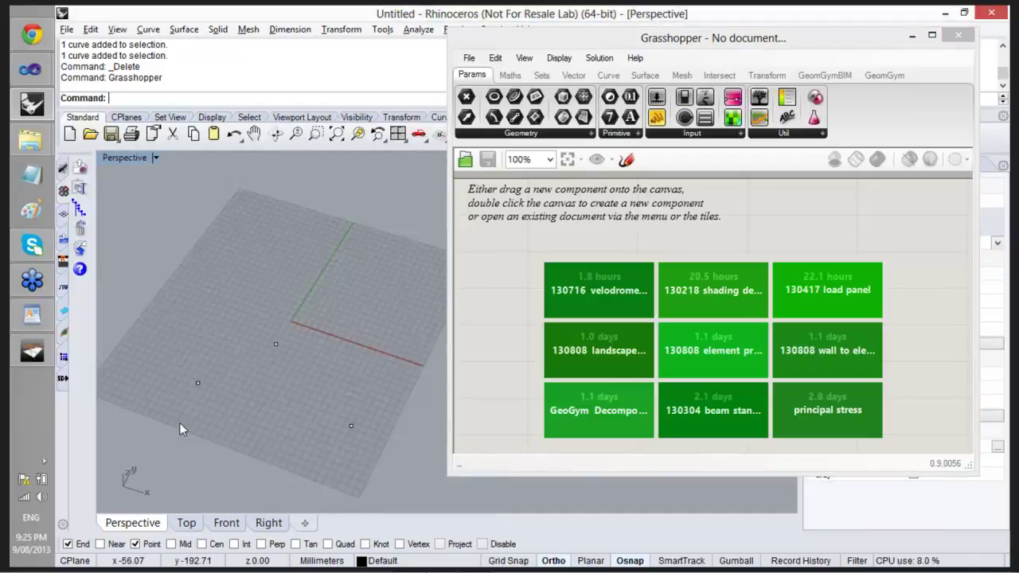
pyautogui.scroll(-2, 180, 425)
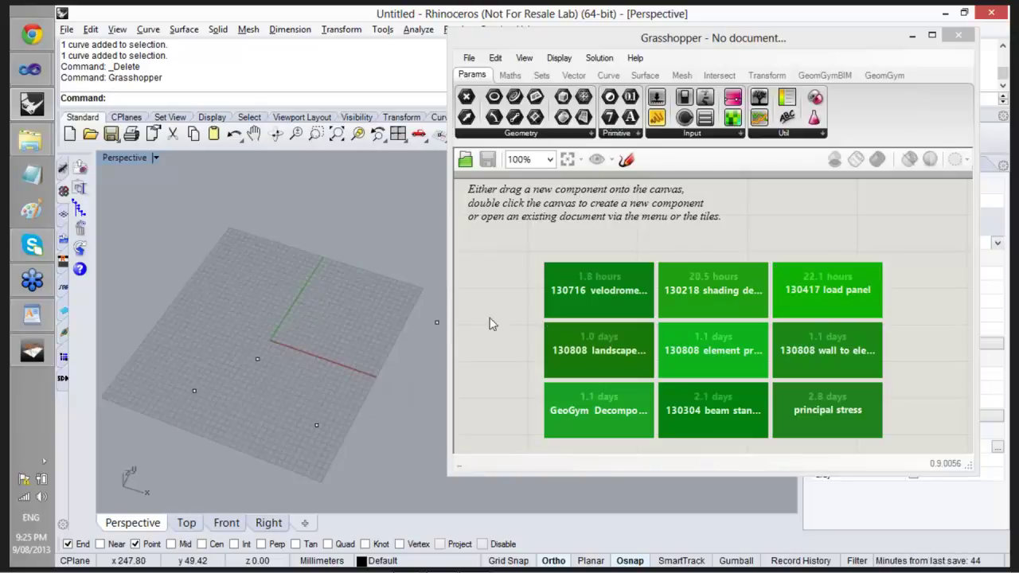
pyautogui.click(316, 427)
pyautogui.moveTo(316, 431); pyautogui.dragTo(374, 388)
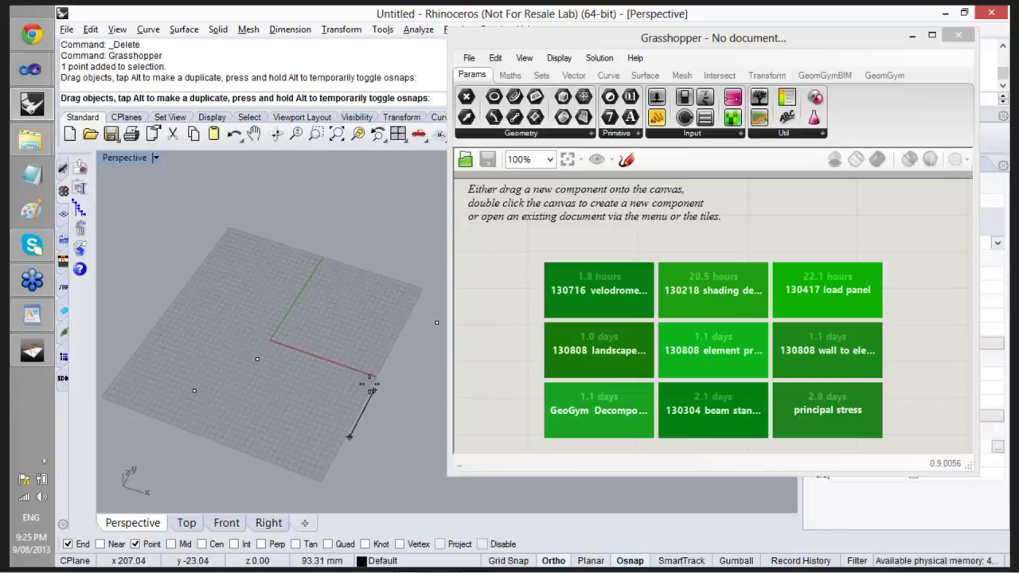
pyautogui.click(258, 359)
pyautogui.moveTo(259, 376); pyautogui.dragTo(279, 360)
pyautogui.keyDown('shift'); pyautogui.moveTo(280, 358); pyautogui.dragTo(289, 387, button='right'); pyautogui.keyUp('shift')
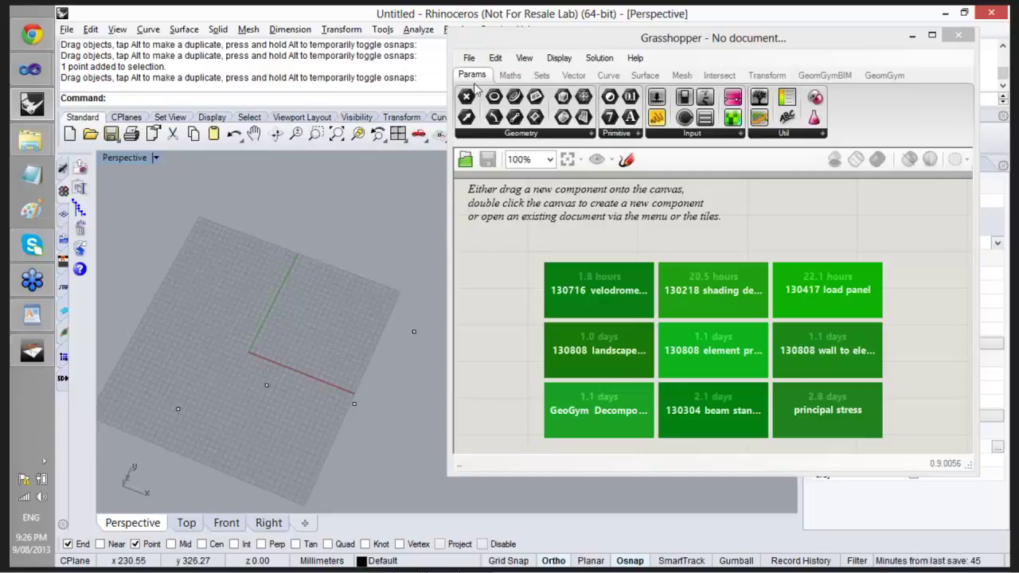
# Place a Point parameter on the empty Grasshopper canvas.
pyautogui.click(528, 266)
pyautogui.moveTo(528, 267); pyautogui.dragTo(552, 291)
pyautogui.rightClick(551, 290)
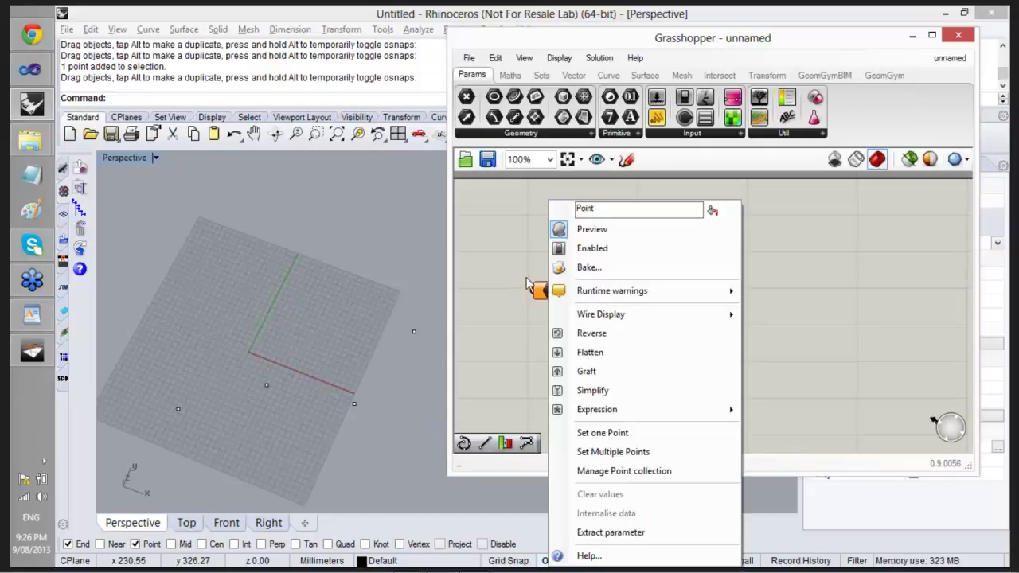
pyautogui.click(534, 285)
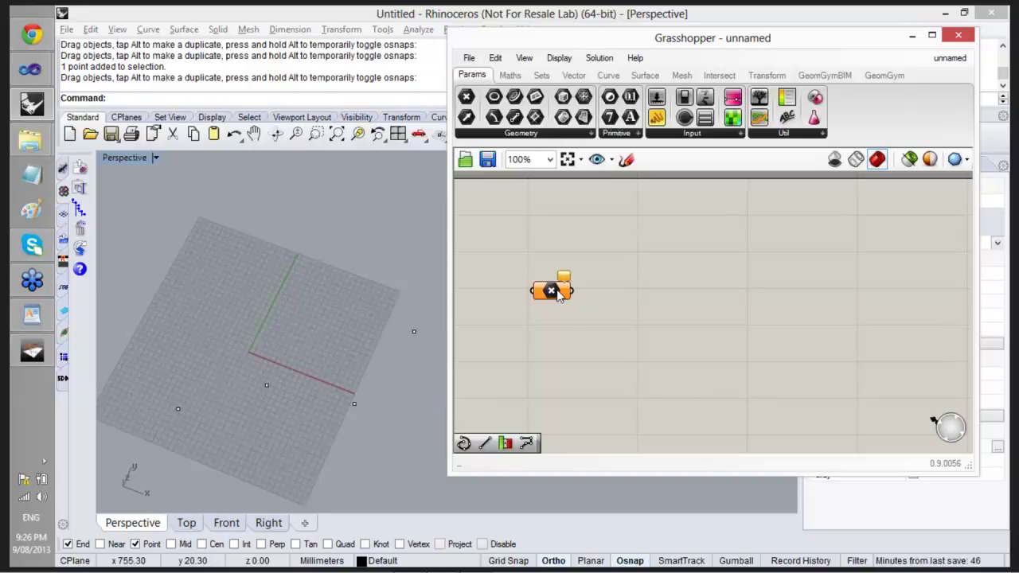
pyautogui.moveTo(554, 289)
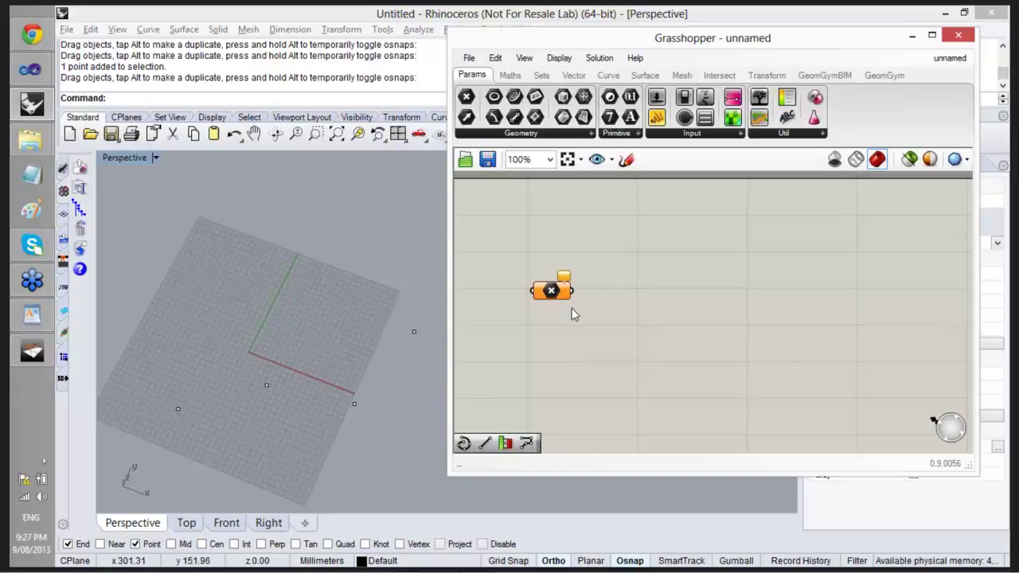
# Reference all four Rhino point objects in the Point parameter with Set Multiple Points.
pyautogui.rightClick(554, 290)
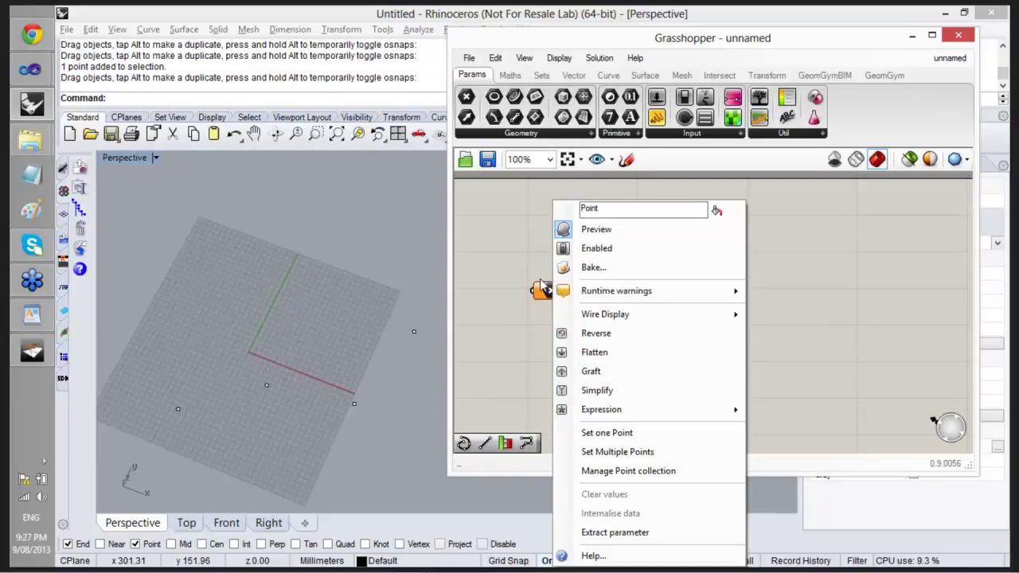
pyautogui.click(637, 453)
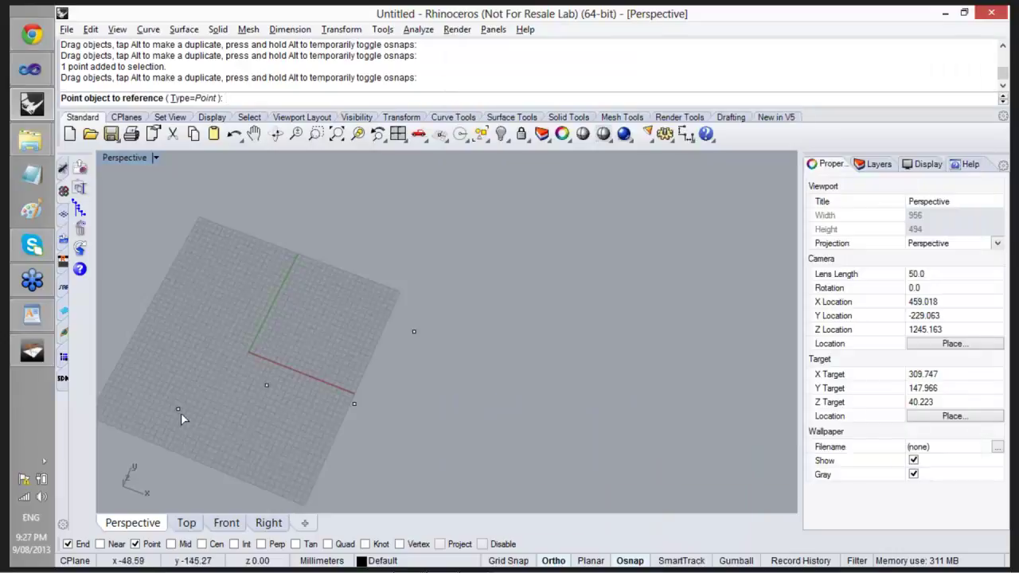
pyautogui.click(178, 409)
pyautogui.click(266, 386)
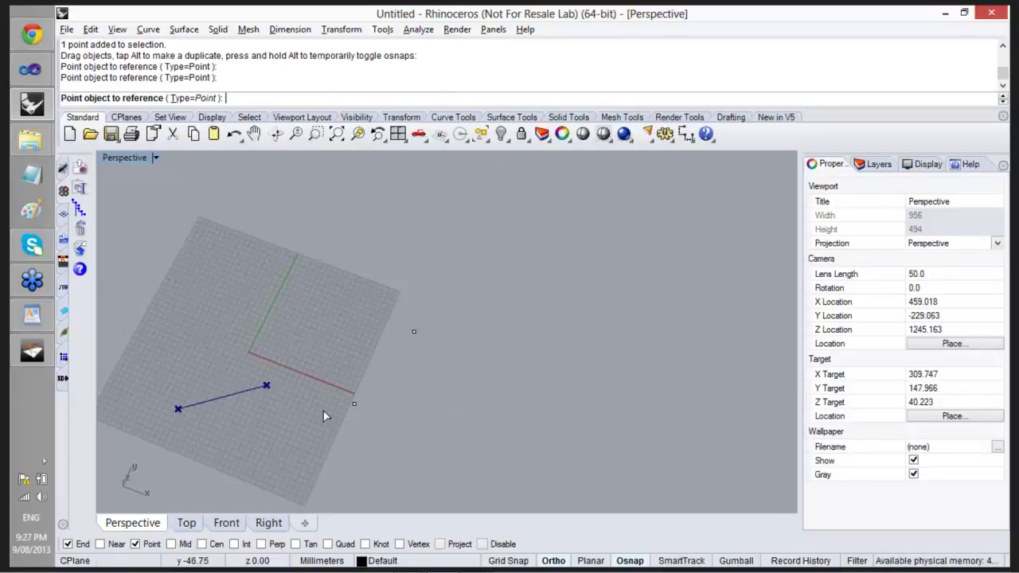
pyautogui.click(354, 404)
pyautogui.click(414, 332)
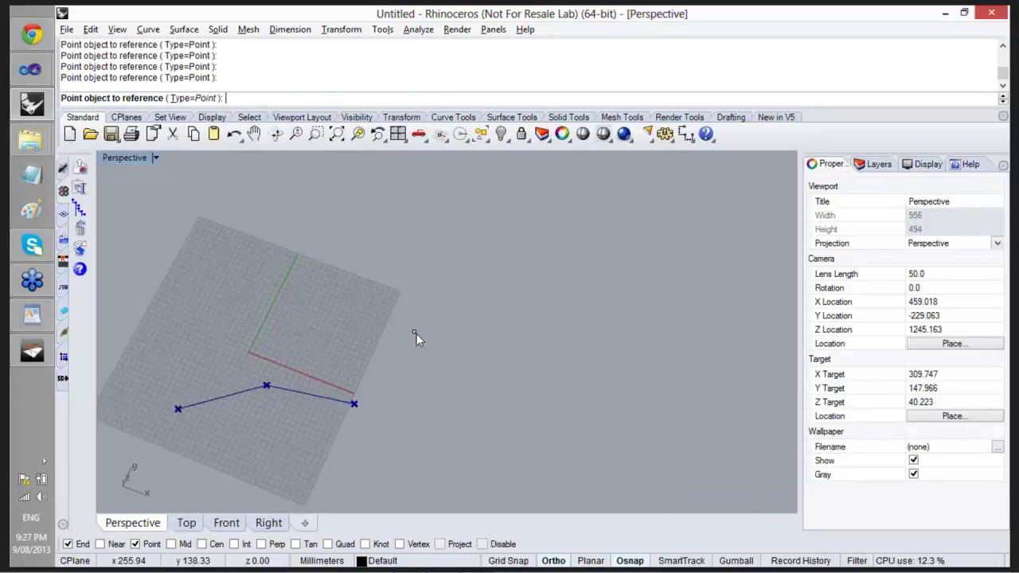
pyautogui.press('Return')
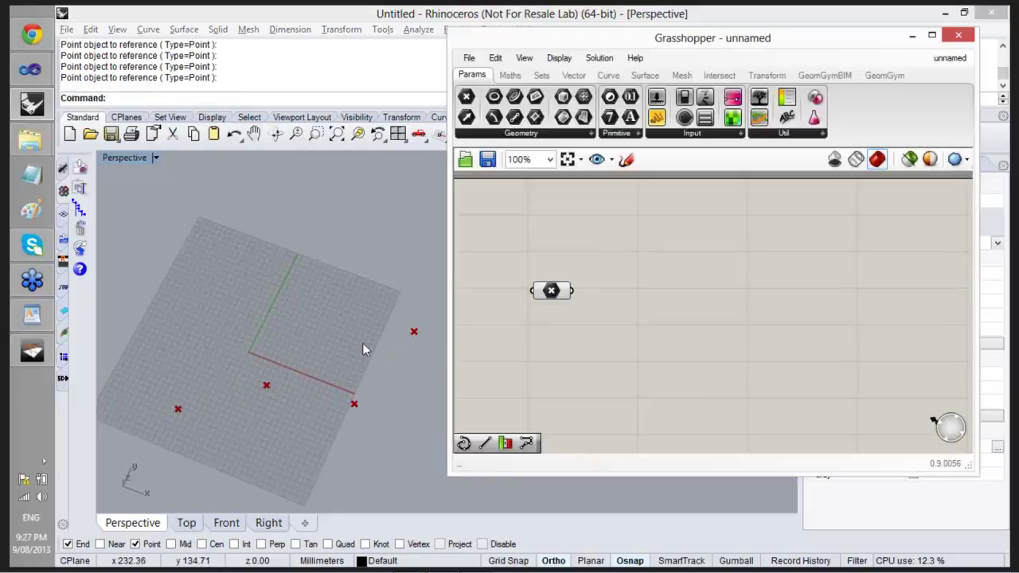
# Move one middle referenced point across the red x-axis and the other farther outside the grid's edge.
pyautogui.moveTo(265, 389); pyautogui.dragTo(280, 356)
pyautogui.moveTo(355, 404); pyautogui.dragTo(371, 410)
pyautogui.moveTo(355, 412); pyautogui.dragTo(353, 399, button='right')
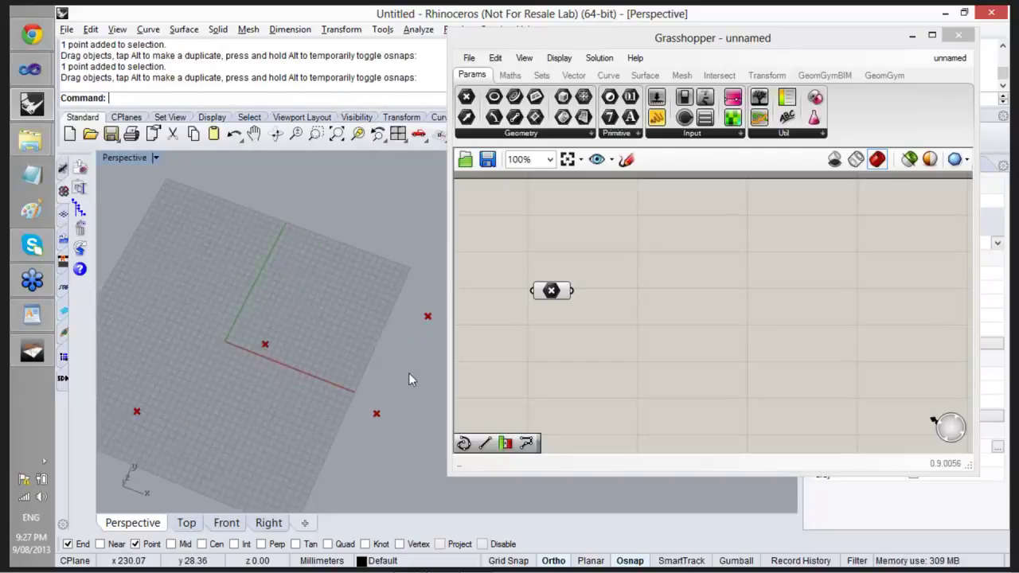
# Select and deselect the Point parameter repeatedly to examine which viewport points it references.
pyautogui.click(553, 290)
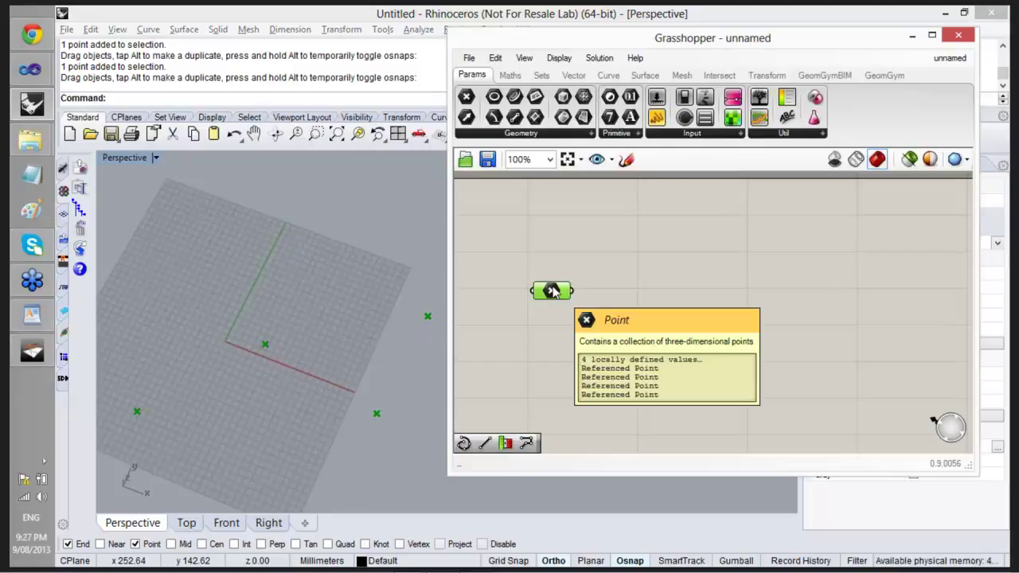
pyautogui.click(549, 261)
pyautogui.click(550, 291)
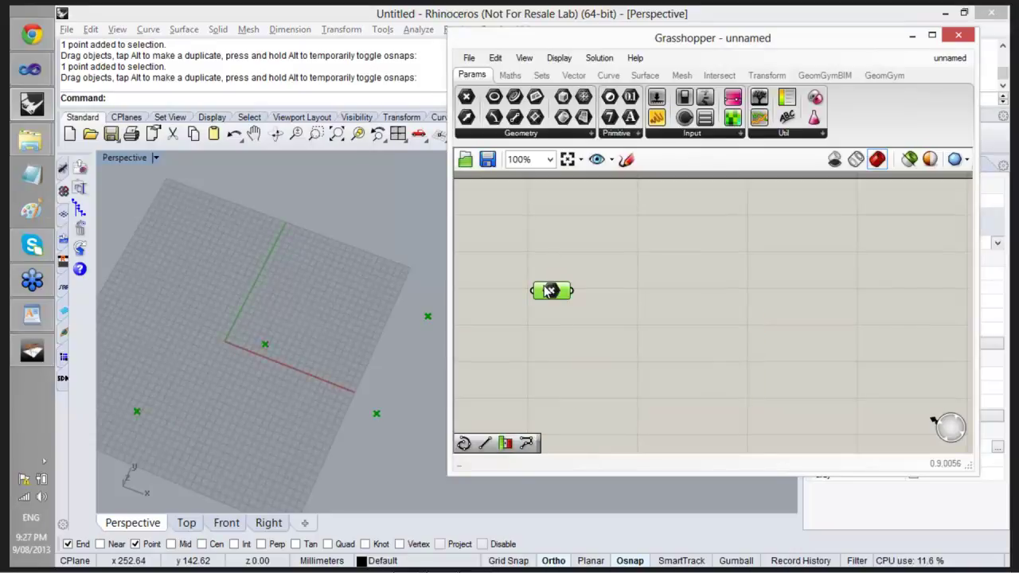
pyautogui.click(544, 269)
pyautogui.click(549, 295)
pyautogui.click(550, 310)
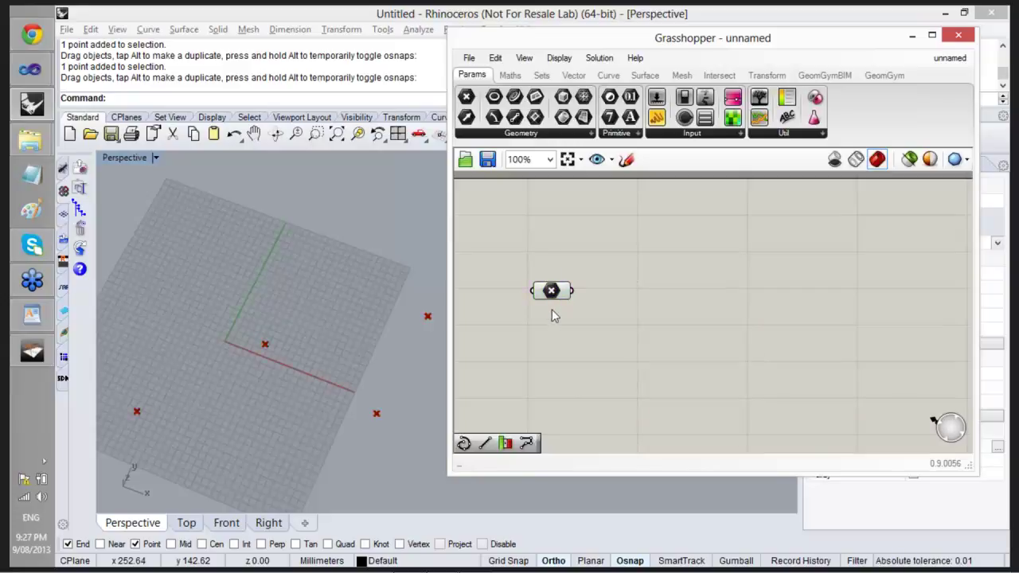
# Place an Interpolate curve component on the Grasshopper canvas, just to the right of the Point parameter.
pyautogui.click(556, 293)
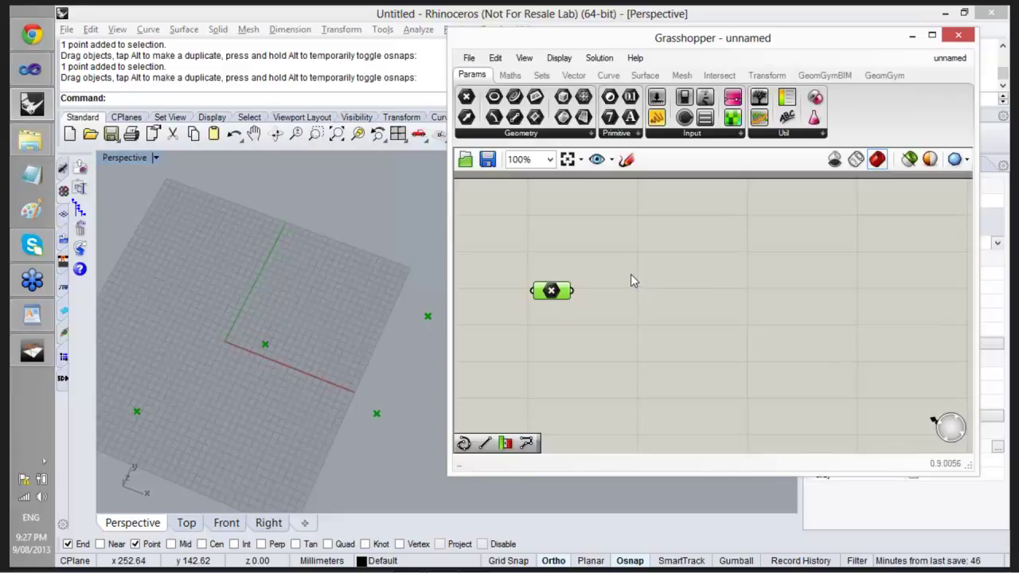
pyautogui.click(617, 248)
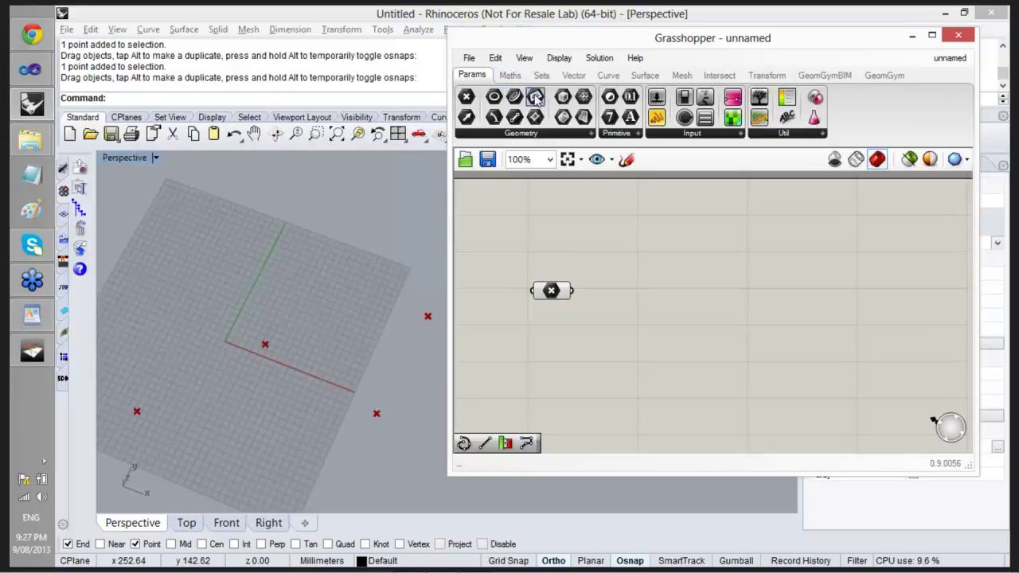
pyautogui.click(608, 74)
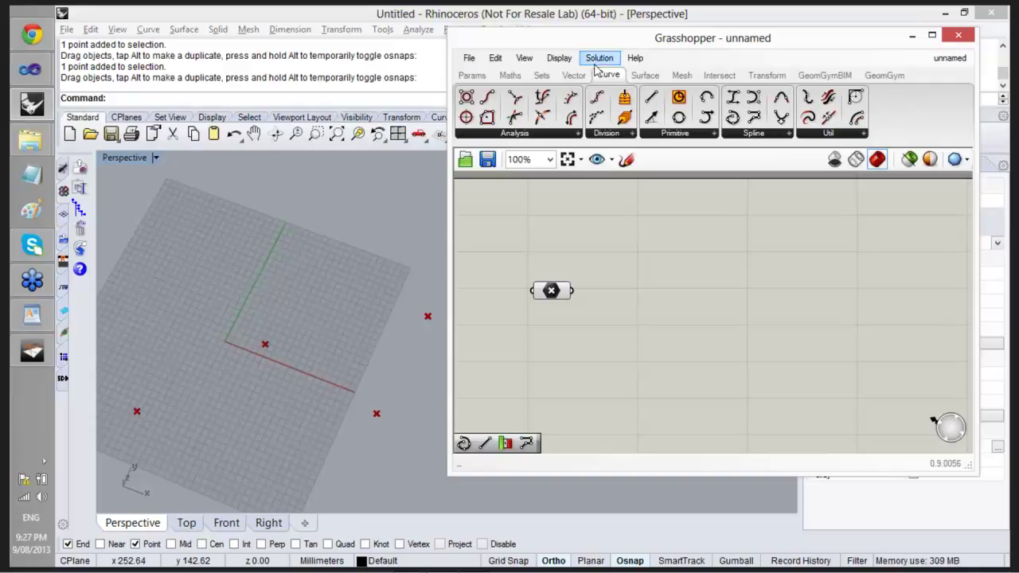
pyautogui.click(769, 135)
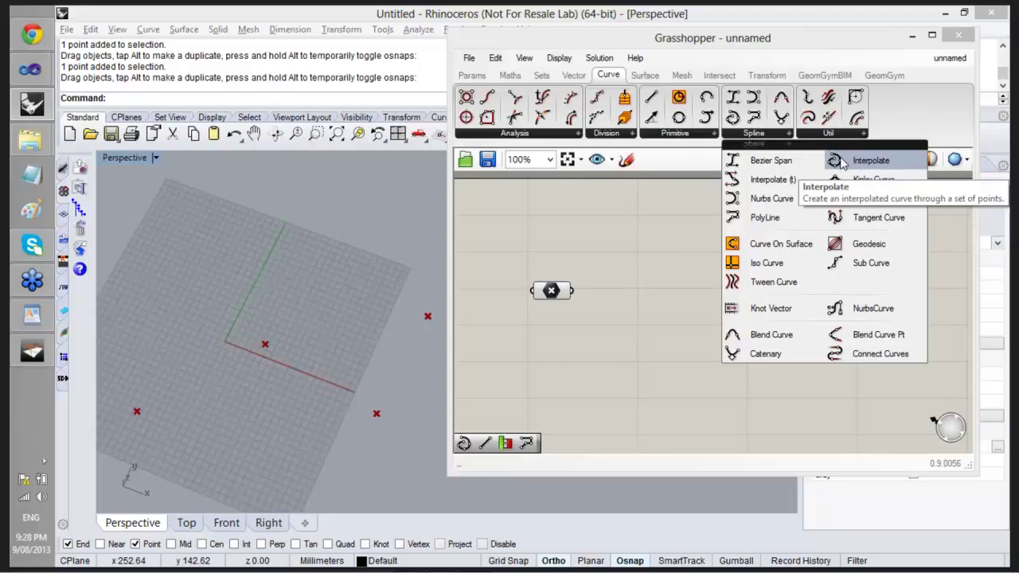
pyautogui.moveTo(840, 162); pyautogui.dragTo(734, 245)
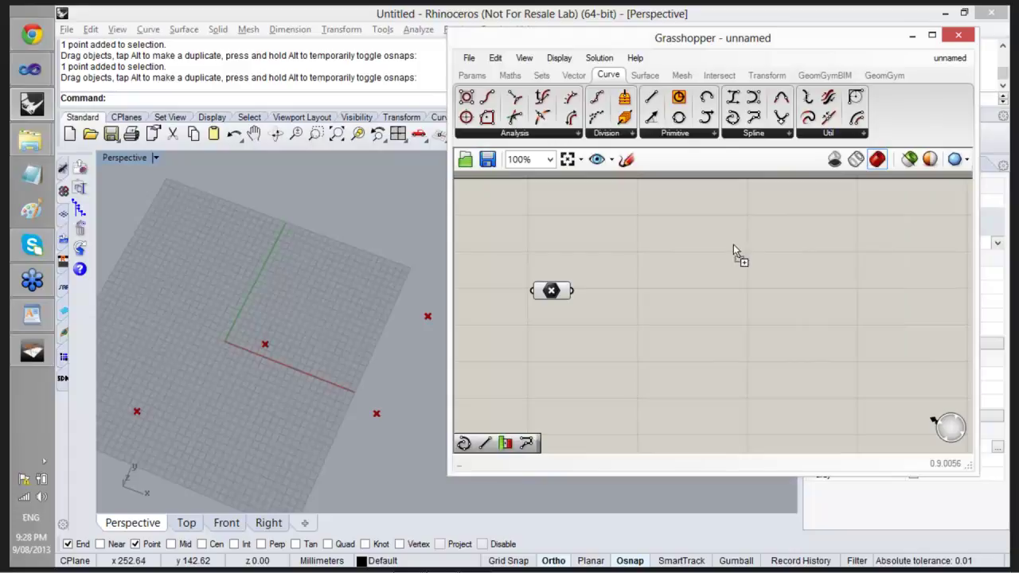
pyautogui.click(667, 292)
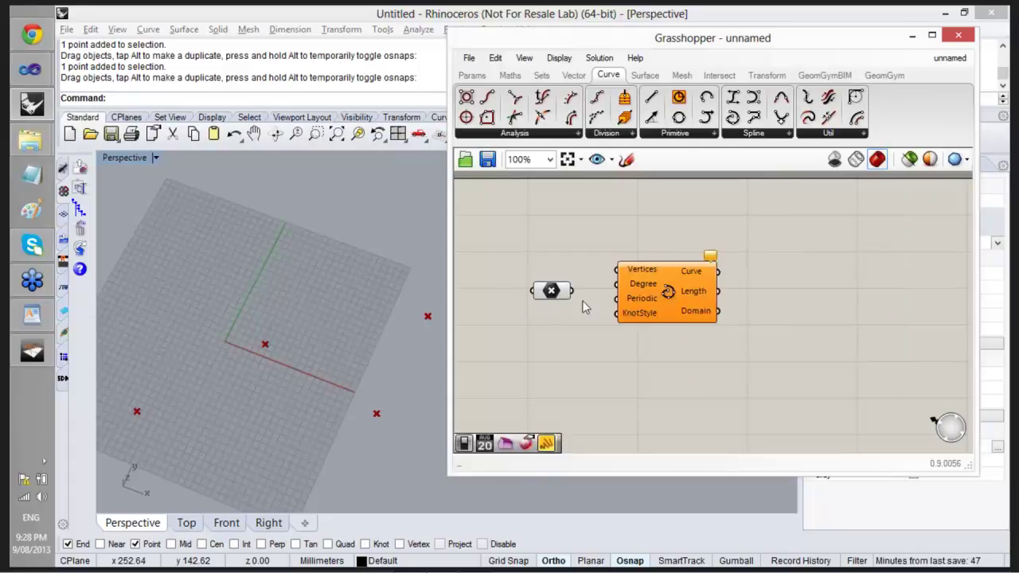
# Connect the Point parameter's output to the Vertices input of the Interpolate component.
pyautogui.moveTo(559, 293)
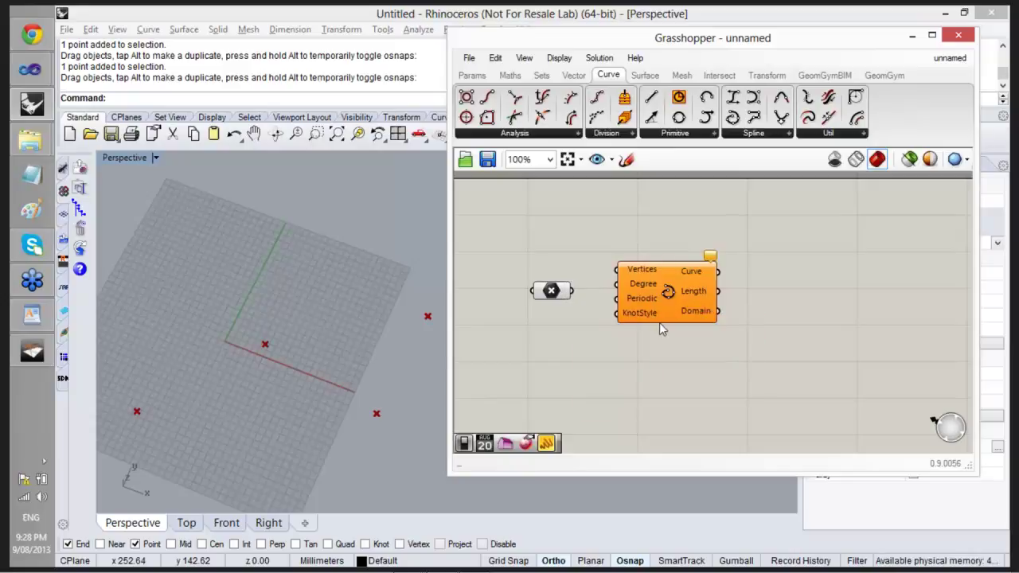
pyautogui.moveTo(697, 321)
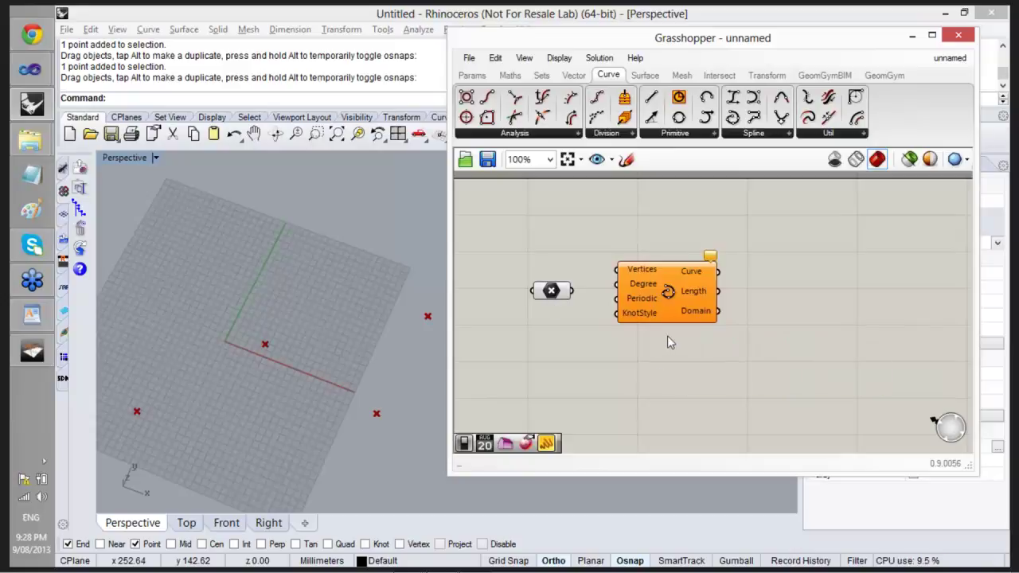
pyautogui.scroll(3, 667, 336)
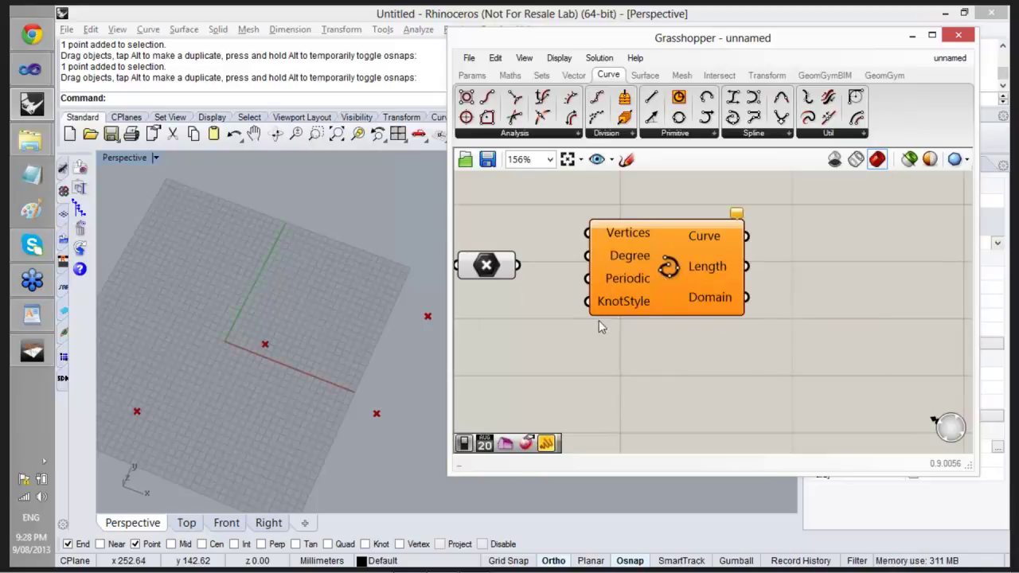
pyautogui.scroll(-2, 599, 320)
pyautogui.click(500, 270)
pyautogui.moveTo(525, 272)
pyautogui.mouseDown()
pyautogui.moveTo(534, 269)
pyautogui.moveTo(524, 274)
pyautogui.mouseUp()
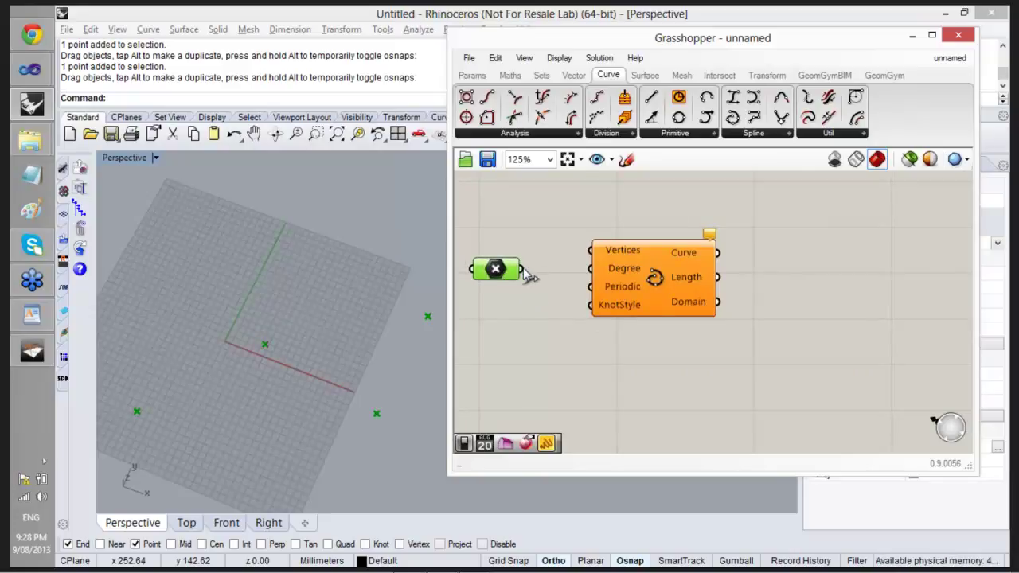
pyautogui.moveTo(525, 272); pyautogui.dragTo(589, 251)
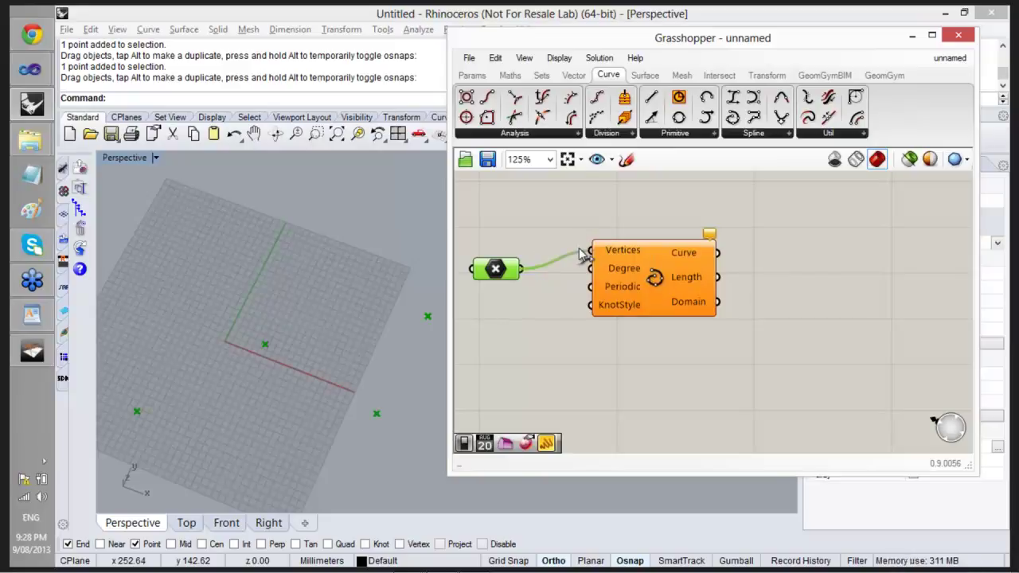
pyautogui.click(566, 243)
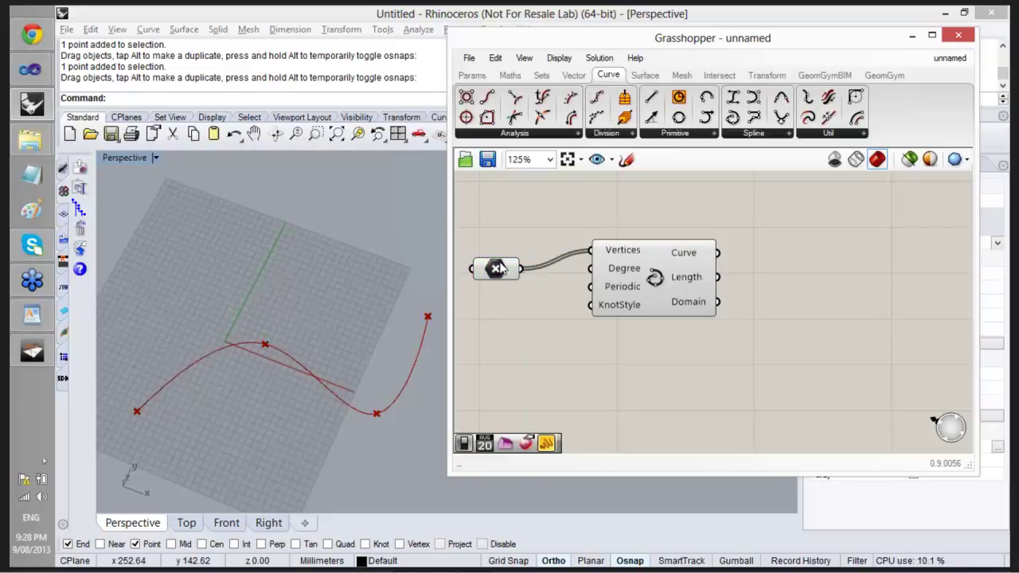
# Reshape the interpolated curve by moving its two middle Rhino points, leaving both close to the red x-axis.
pyautogui.moveTo(265, 345); pyautogui.dragTo(138, 387)
pyautogui.moveTo(373, 411); pyautogui.dragTo(359, 350)
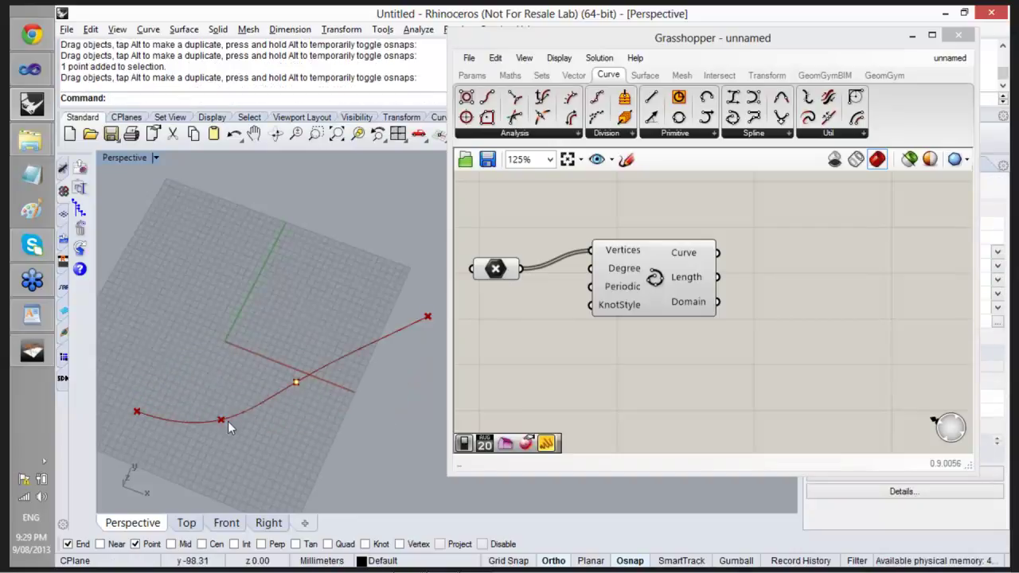
pyautogui.moveTo(222, 420); pyautogui.dragTo(253, 354)
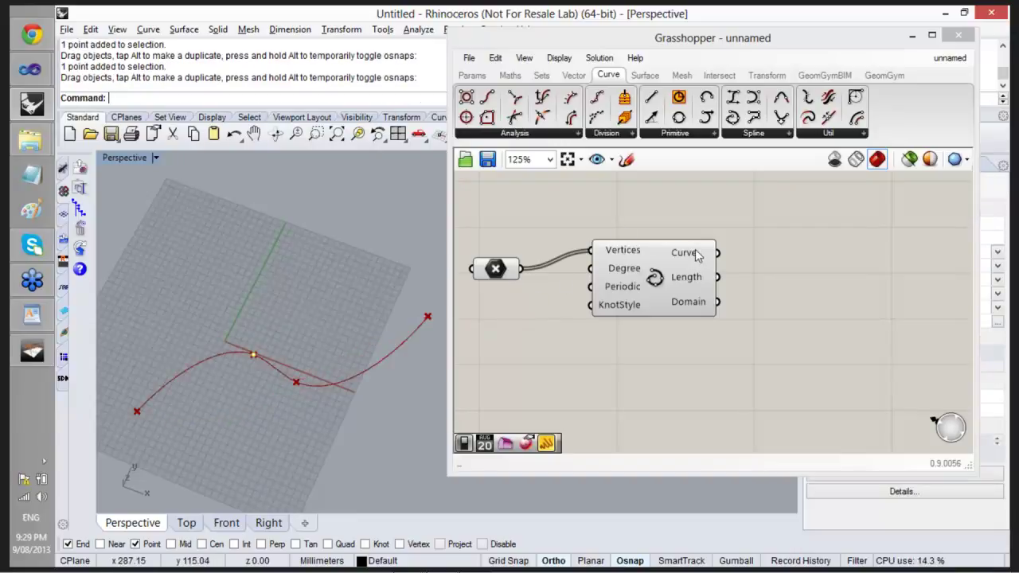
pyautogui.moveTo(620, 309)
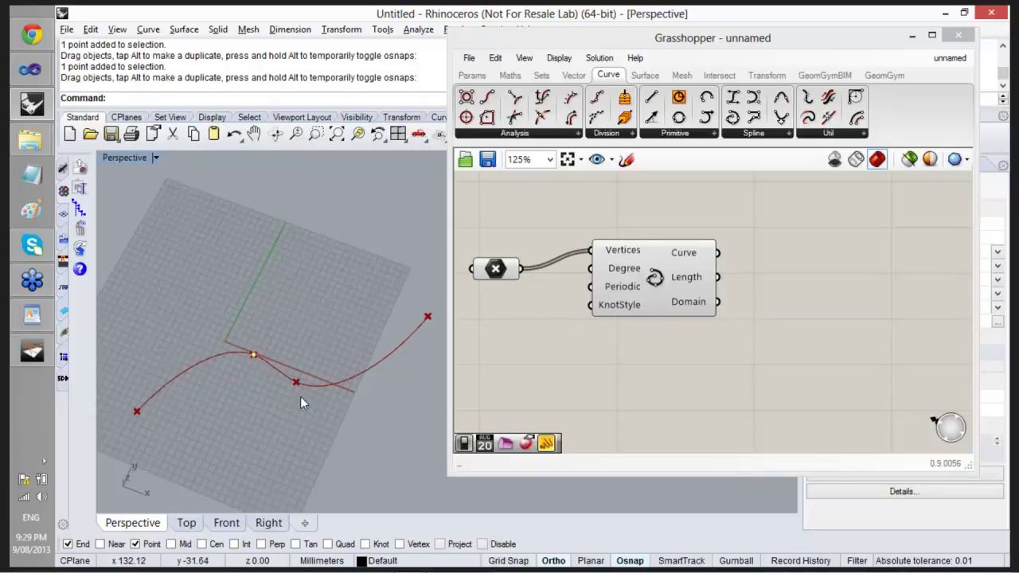
pyautogui.click(297, 385)
pyautogui.moveTo(298, 384); pyautogui.dragTo(336, 397)
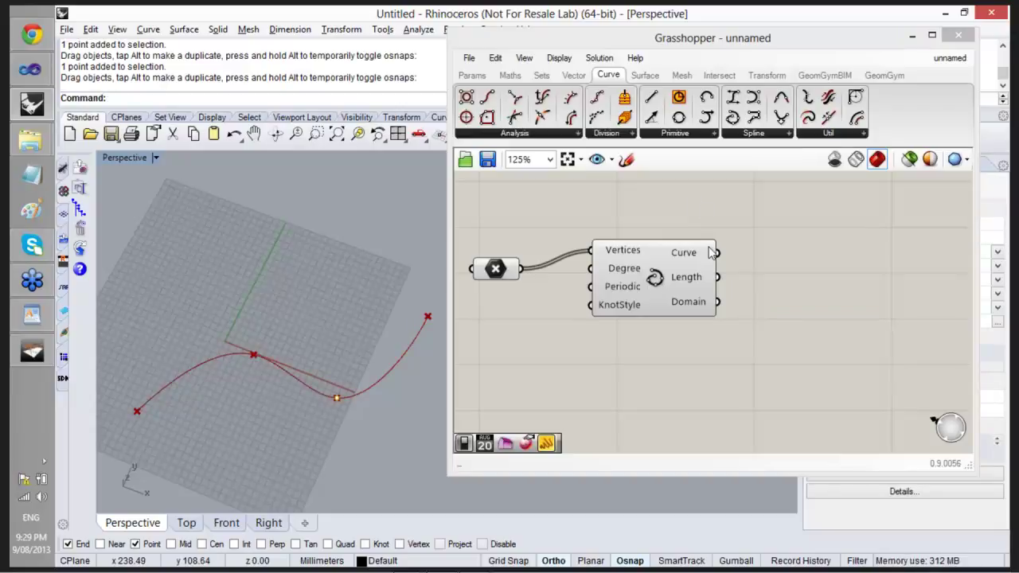
# Space out the canvas by shifting the Interpolate component right and down and the Point parameter slightly up.
pyautogui.moveTo(691, 267)
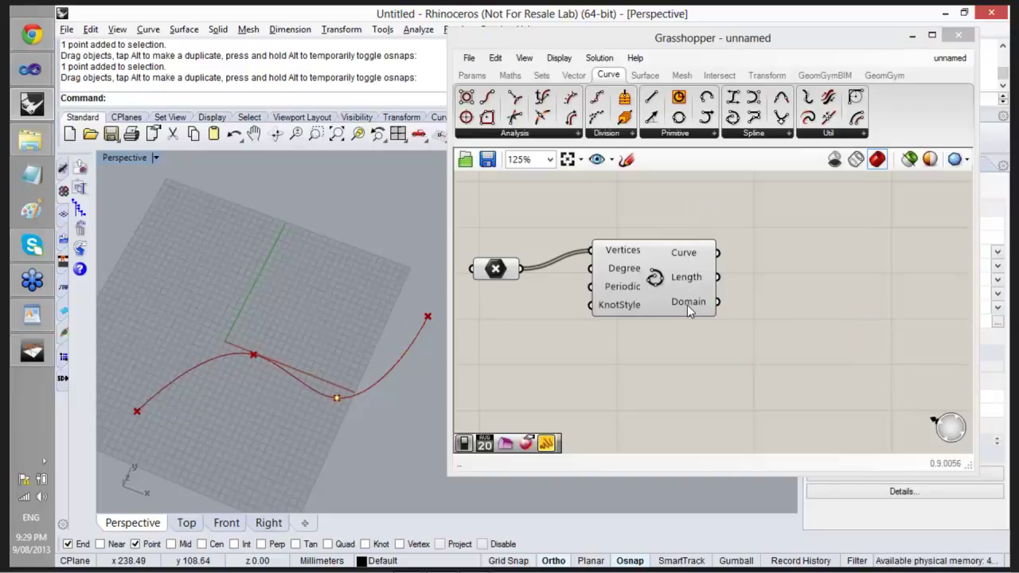
pyautogui.moveTo(688, 307)
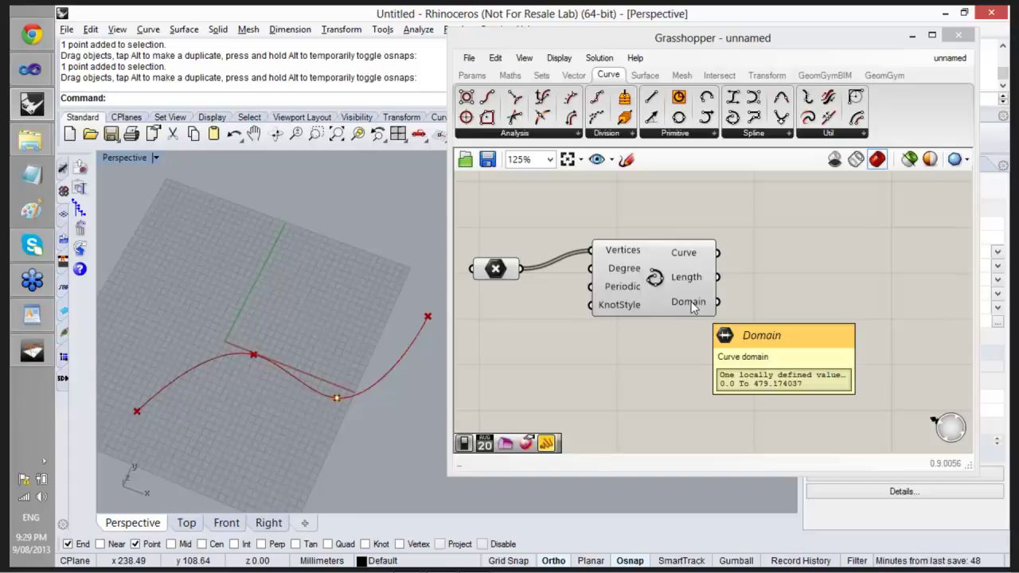
pyautogui.moveTo(667, 292); pyautogui.dragTo(733, 323)
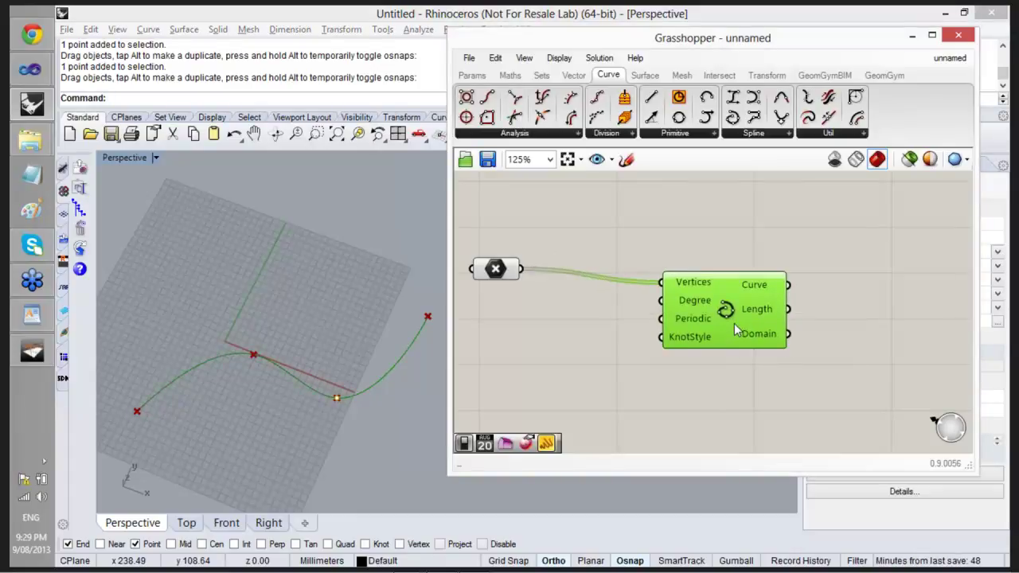
pyautogui.moveTo(503, 274); pyautogui.dragTo(532, 255)
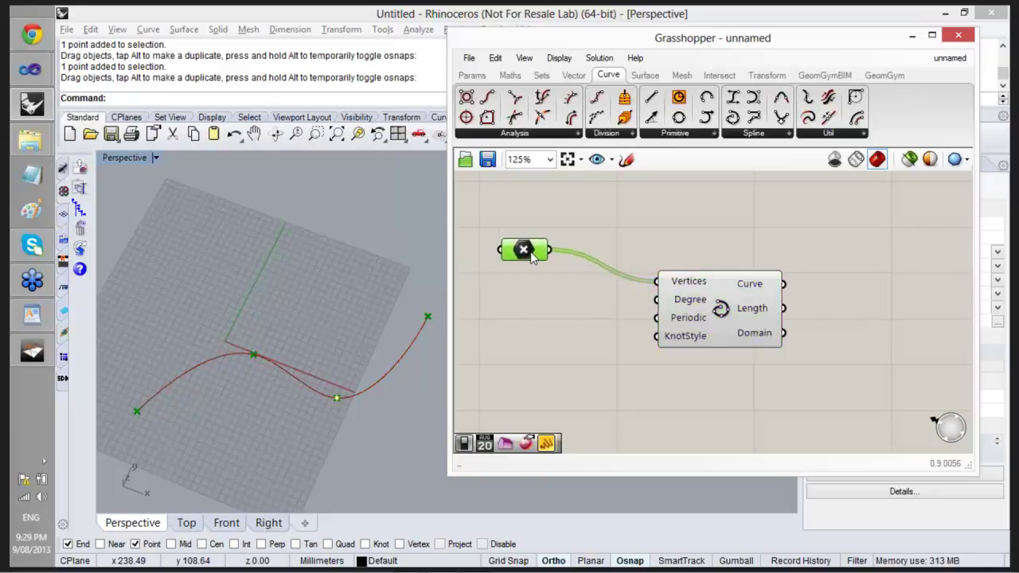
pyautogui.click(556, 288)
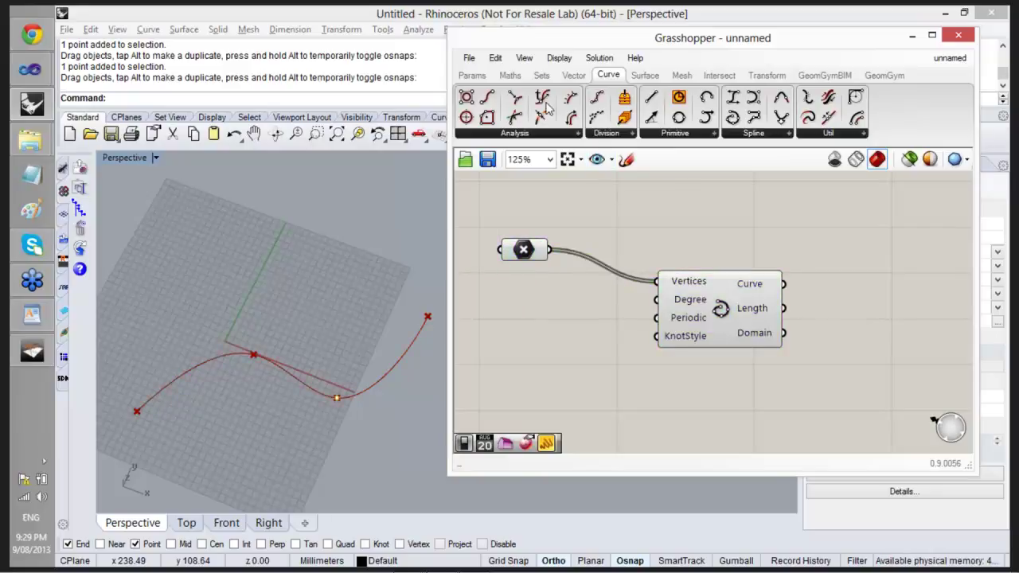
# Place a Boolean Toggle below the Point parameter and set it to True.
pyautogui.click(460, 78)
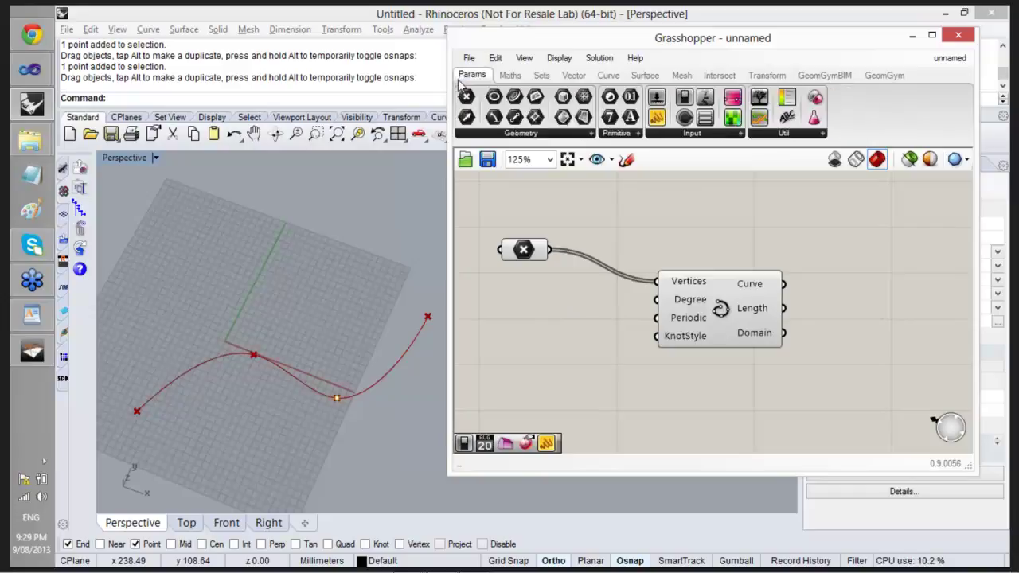
pyautogui.click(705, 134)
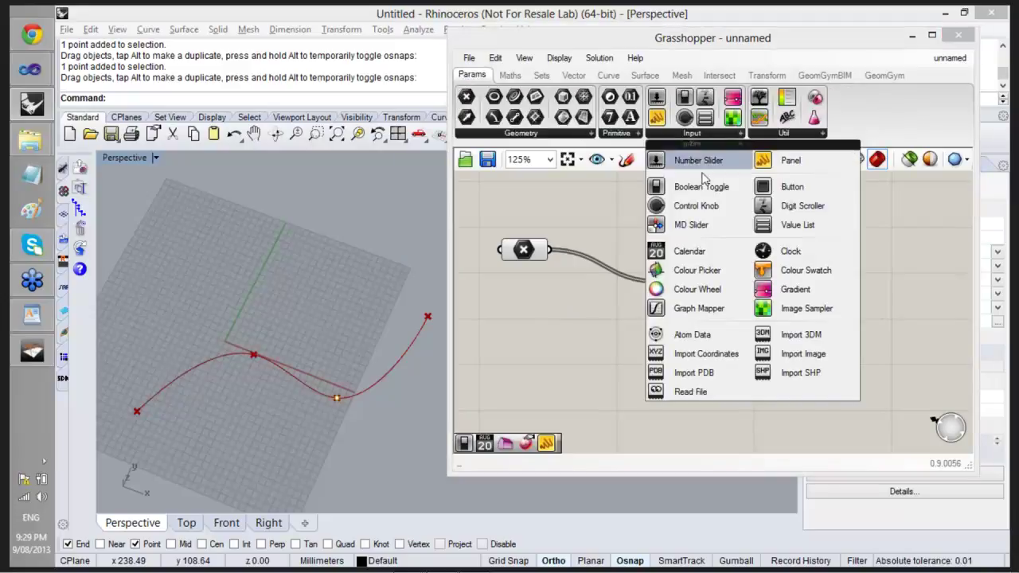
pyautogui.moveTo(683, 184); pyautogui.dragTo(567, 348)
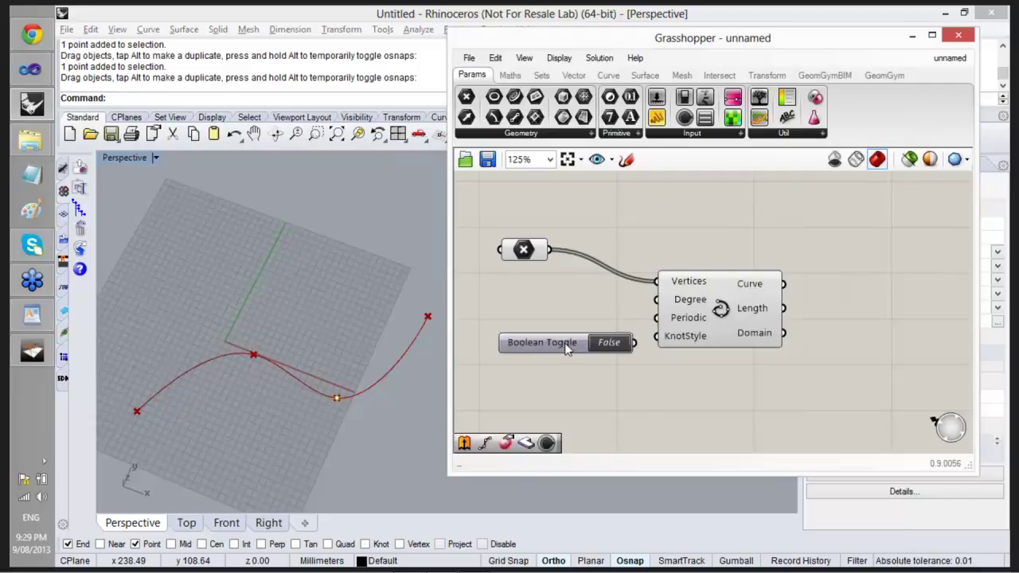
pyautogui.doubleClick(610, 351)
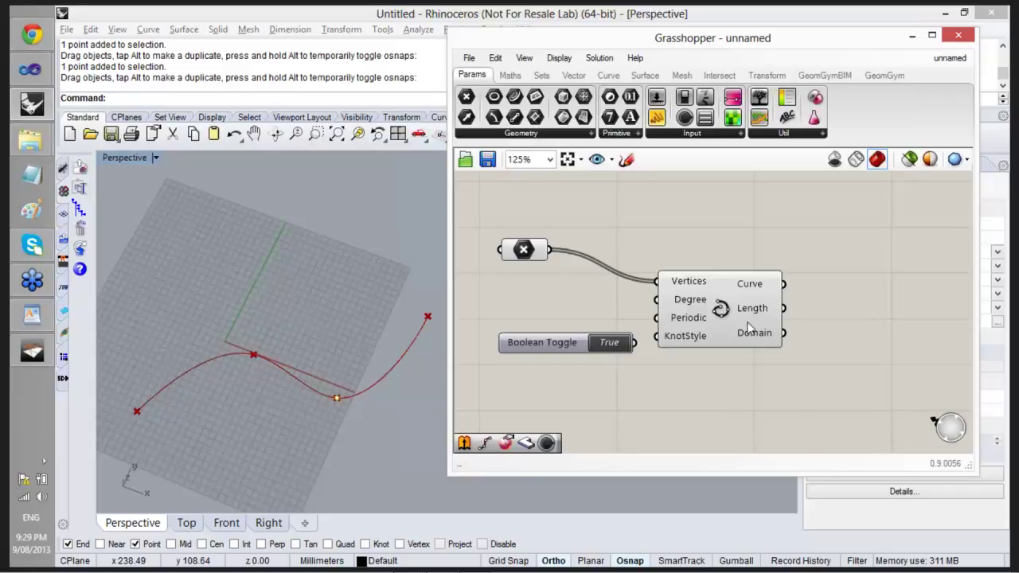
# Shift the Interpolate component farther right and connect the Boolean Toggle to its Periodic input.
pyautogui.moveTo(748, 330); pyautogui.dragTo(786, 324)
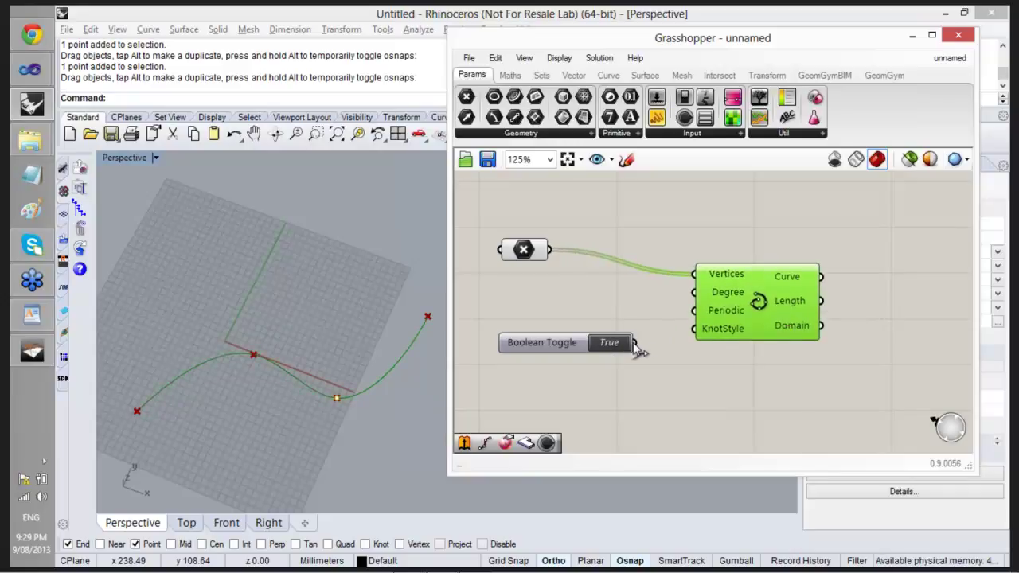
pyautogui.moveTo(636, 342); pyautogui.dragTo(695, 312)
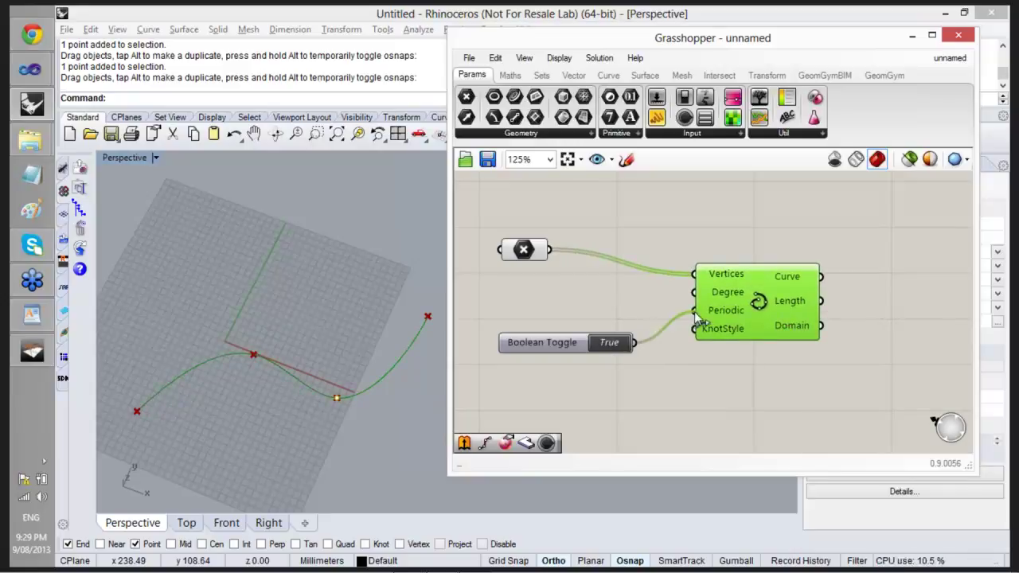
pyautogui.click(642, 293)
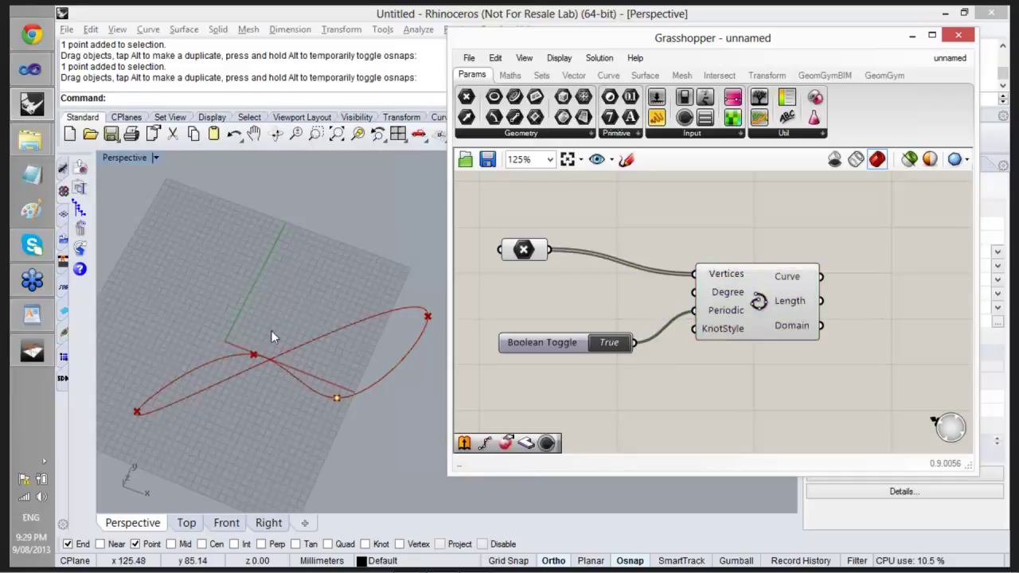
# Untwist the closed curve by moving one middle point toward the grid's lower edge and the other outside the grid beyond the x-axis.
pyautogui.moveTo(253, 357); pyautogui.dragTo(270, 471)
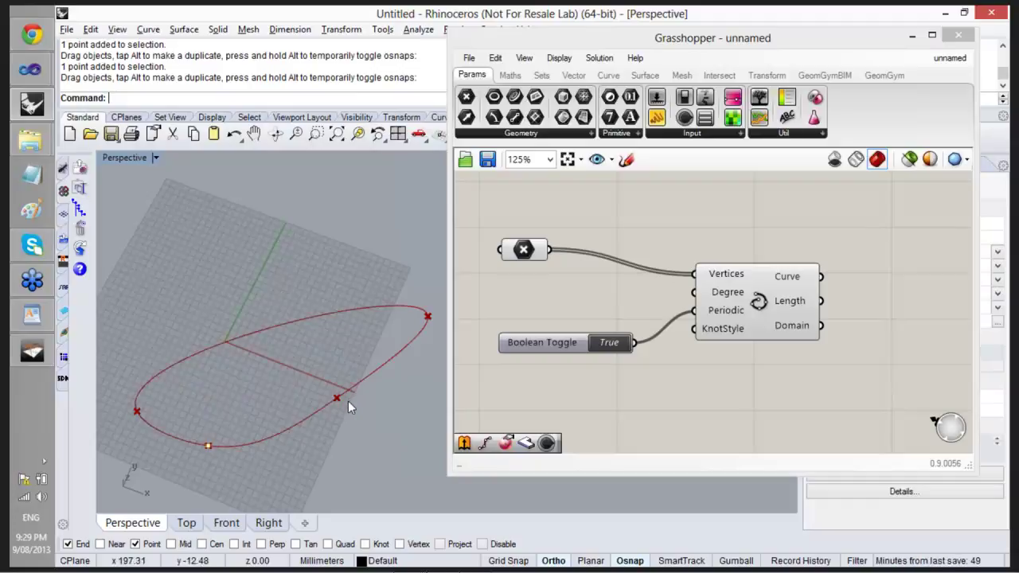
pyautogui.moveTo(338, 404); pyautogui.dragTo(401, 430)
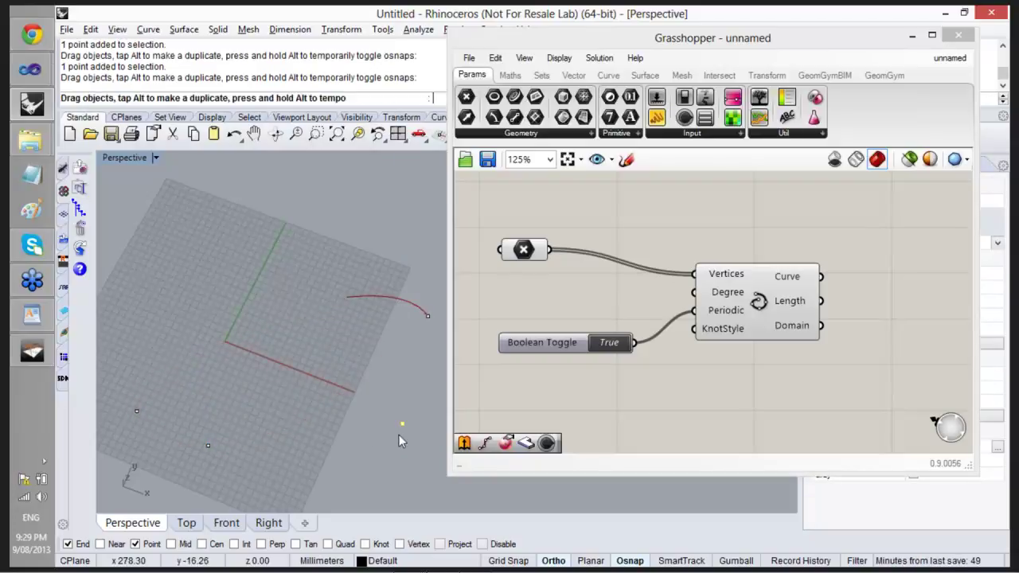
pyautogui.scroll(-3, 281, 379)
# Switch the Boolean Toggle between False and True several times to compare the open and closed curve, ending on True.
pyautogui.doubleClick(611, 344)
pyautogui.doubleClick(613, 343)
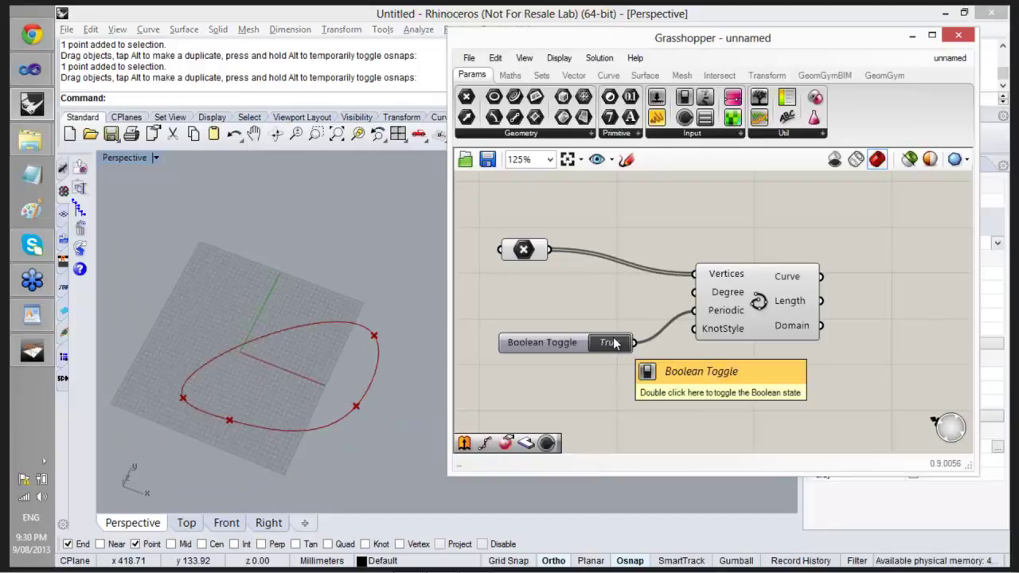
pyautogui.doubleClick(611, 343)
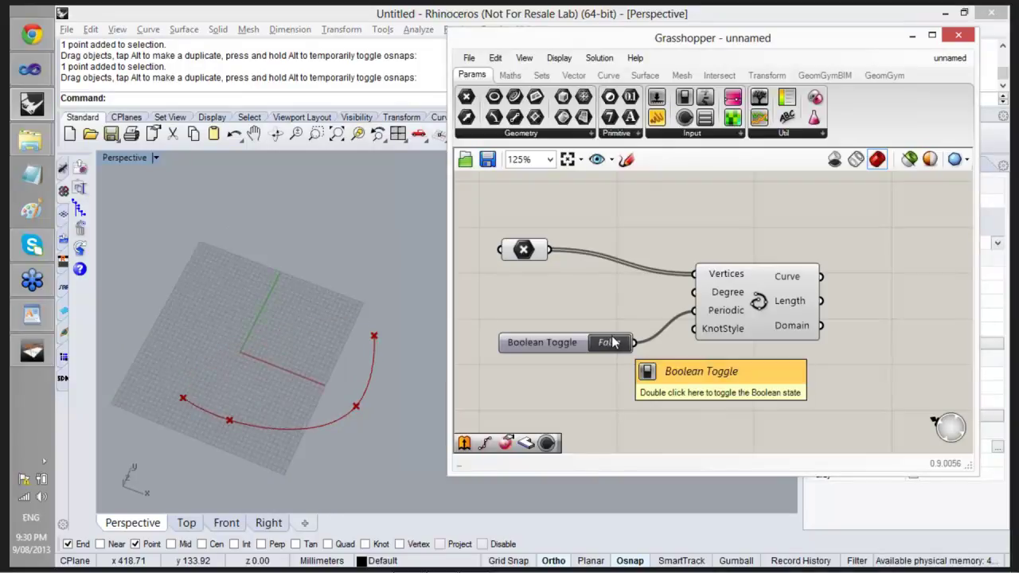
pyautogui.doubleClick(599, 344)
# Window-select the interpolated curve together with its points in the Perspective view to check which objects are selectable, and clear the selection.
pyautogui.click(382, 416)
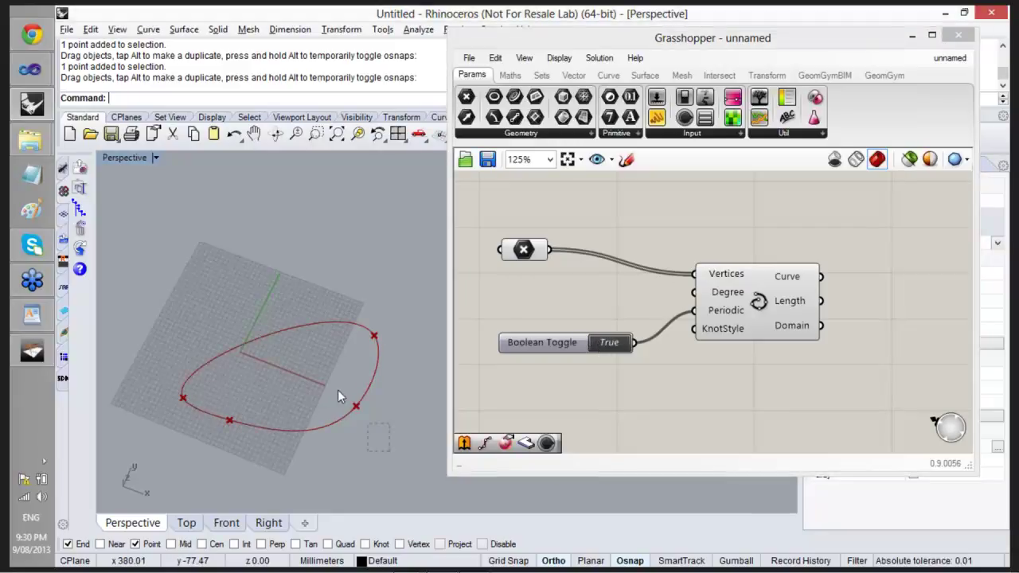
pyautogui.moveTo(180, 313); pyautogui.dragTo(179, 313)
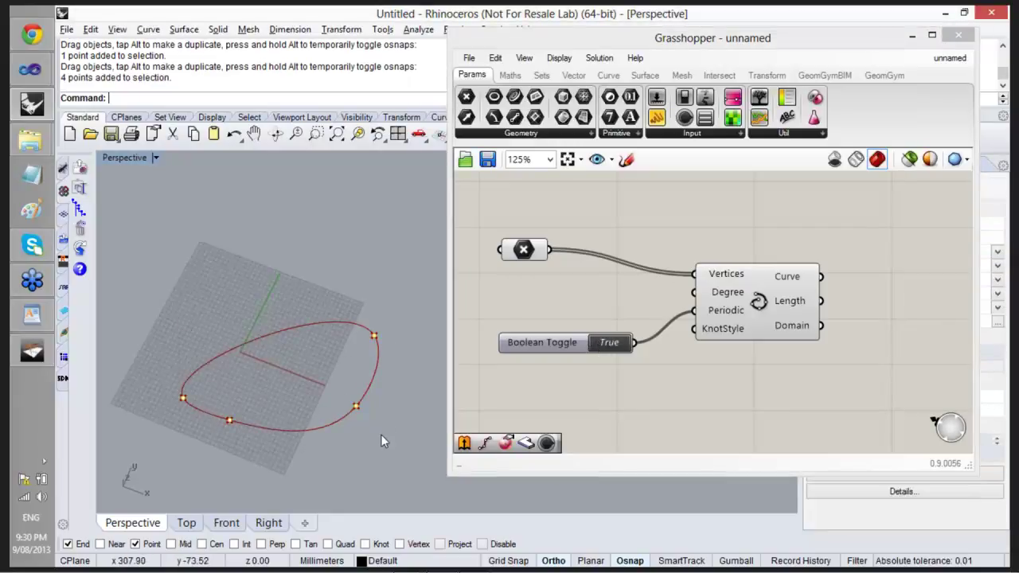
pyautogui.click(309, 358)
pyautogui.moveTo(402, 445); pyautogui.dragTo(247, 337)
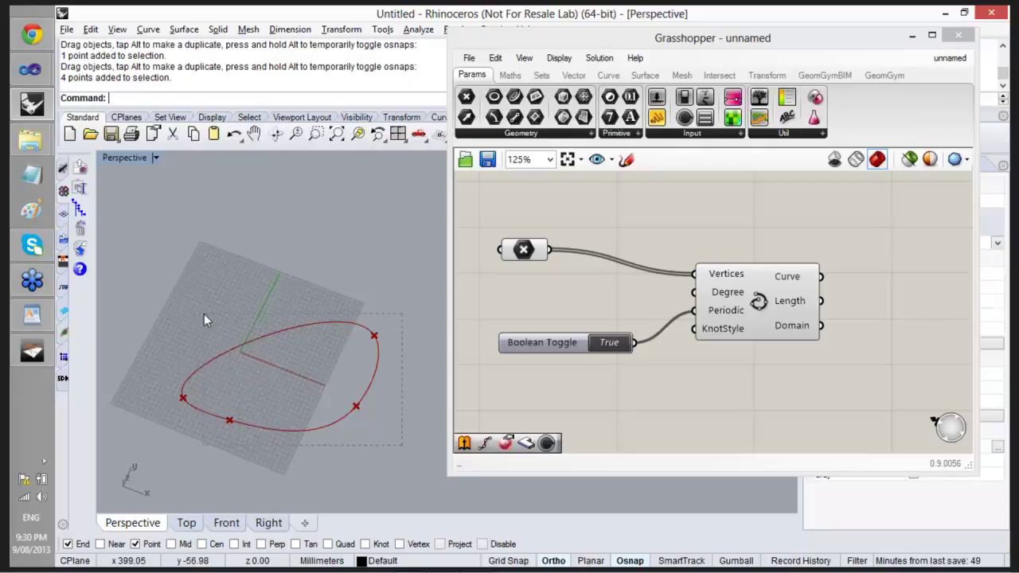
pyautogui.moveTo(164, 303); pyautogui.dragTo(164, 303)
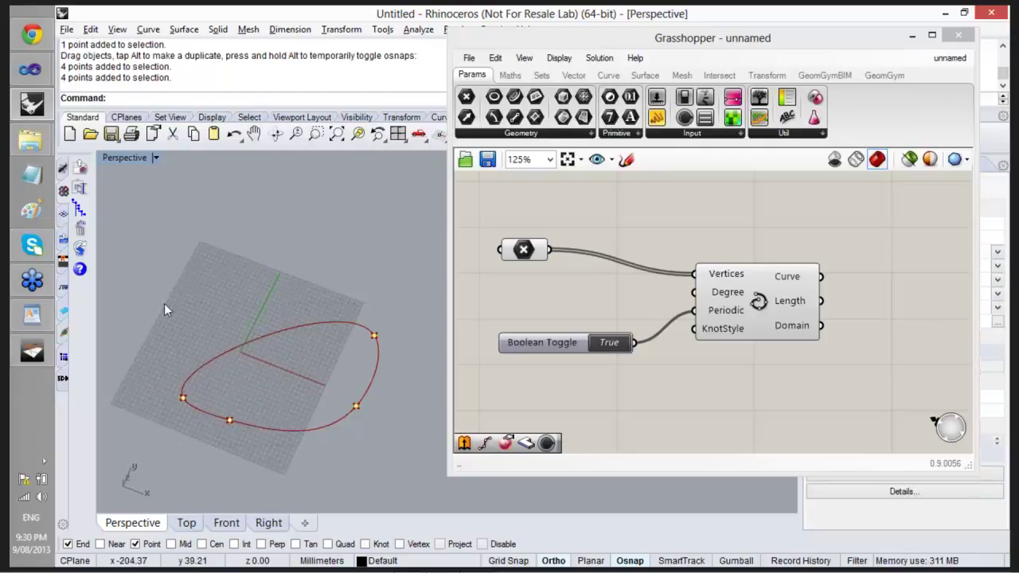
pyautogui.moveTo(221, 357); pyautogui.dragTo(260, 358, button='right')
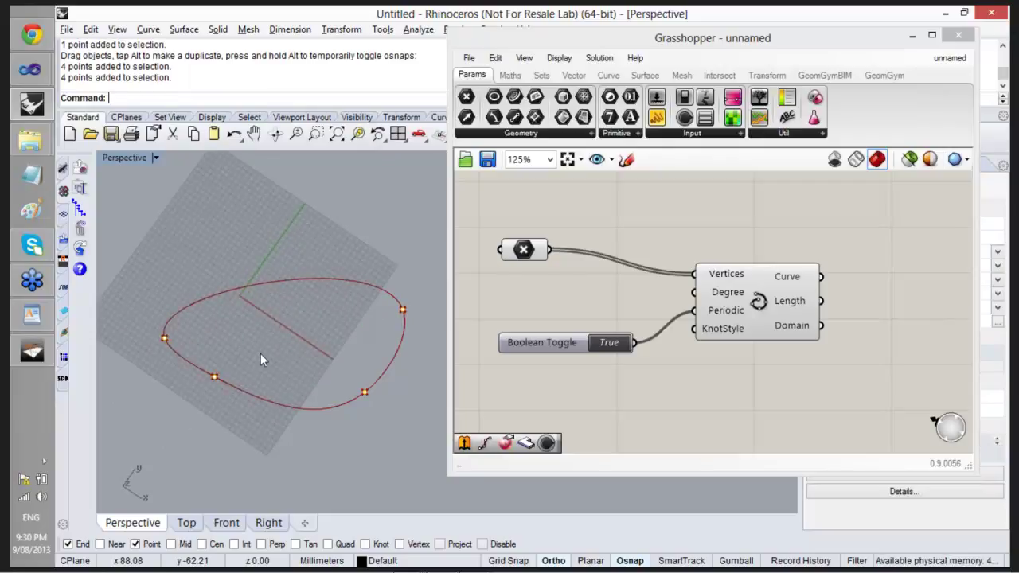
pyautogui.scroll(2, 261, 359)
pyautogui.click(260, 360)
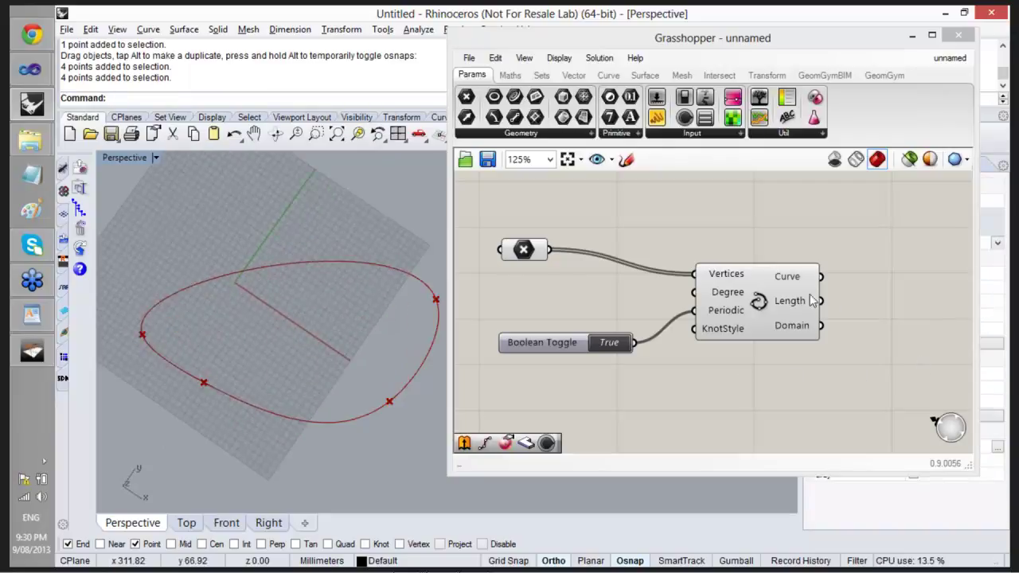
# Bake the Interpolate component's curve into Rhino, then select and deselect the baked curve in the Perspective view.
pyautogui.click(758, 307)
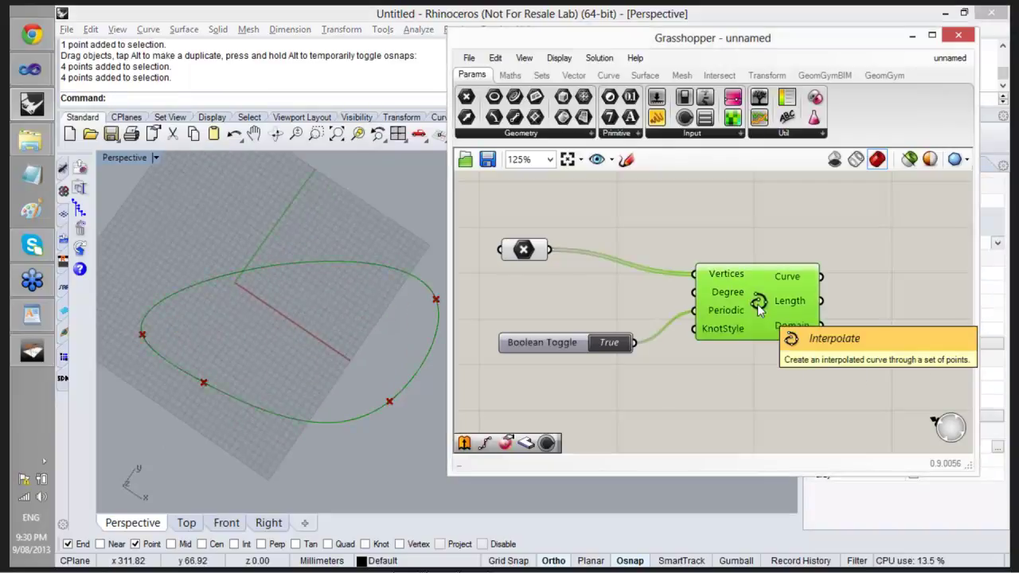
pyautogui.middleClick(757, 304)
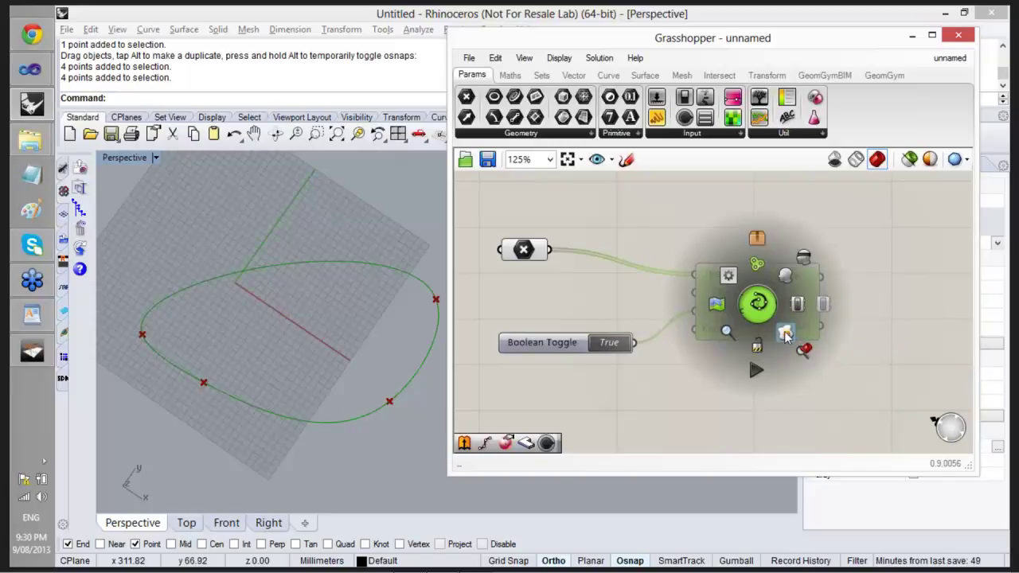
pyautogui.click(787, 336)
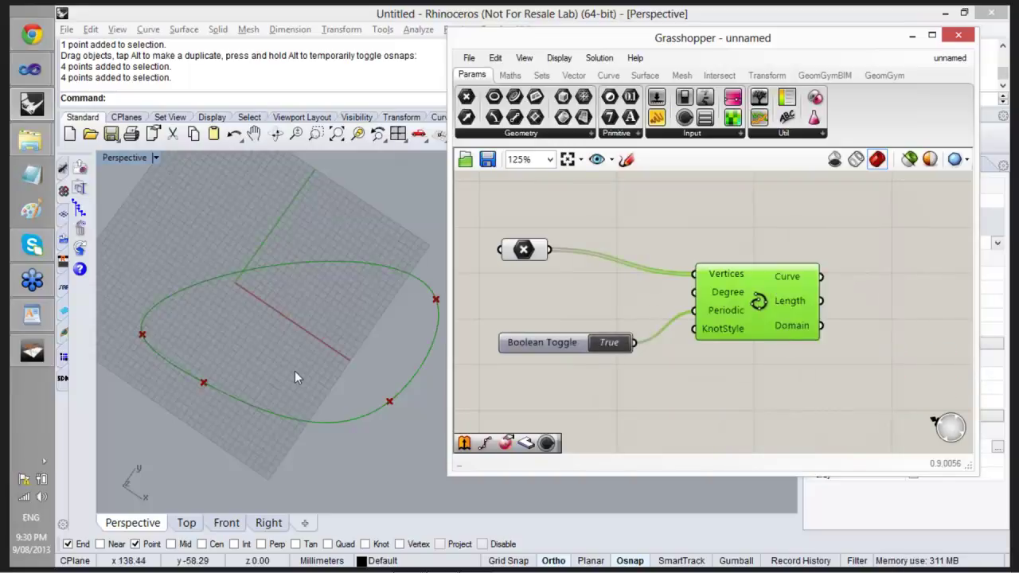
pyautogui.click(313, 422)
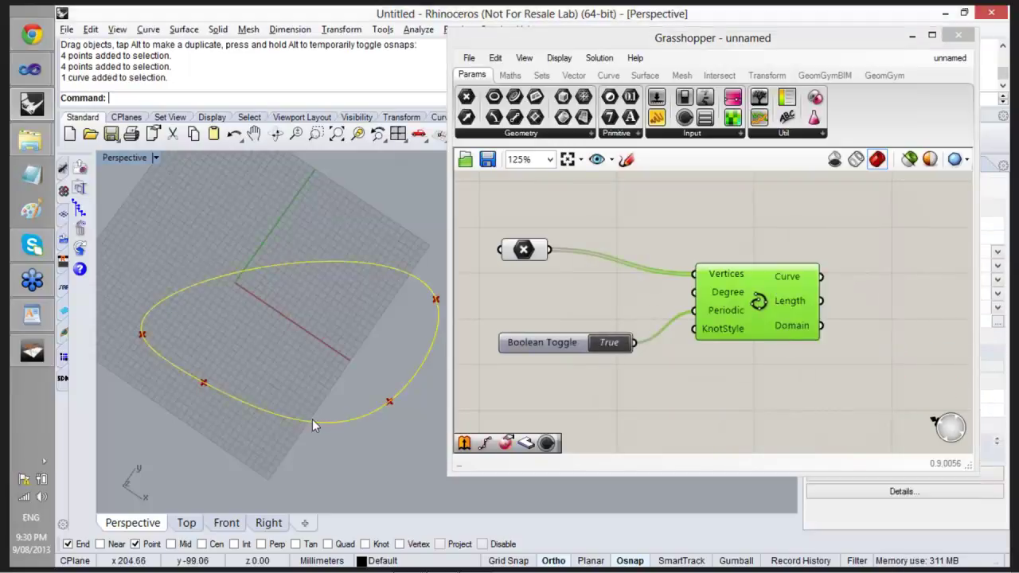
pyautogui.click(292, 351)
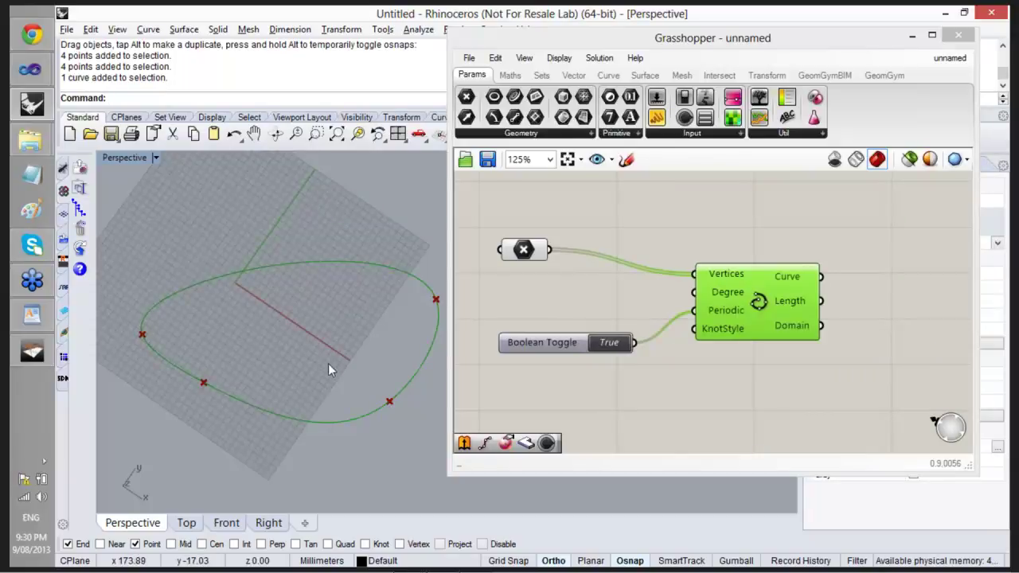
# Move the two lower curve points outward, placing one beyond the x-axis and the other at the grid's lower corner.
pyautogui.moveTo(389, 403); pyautogui.dragTo(434, 451)
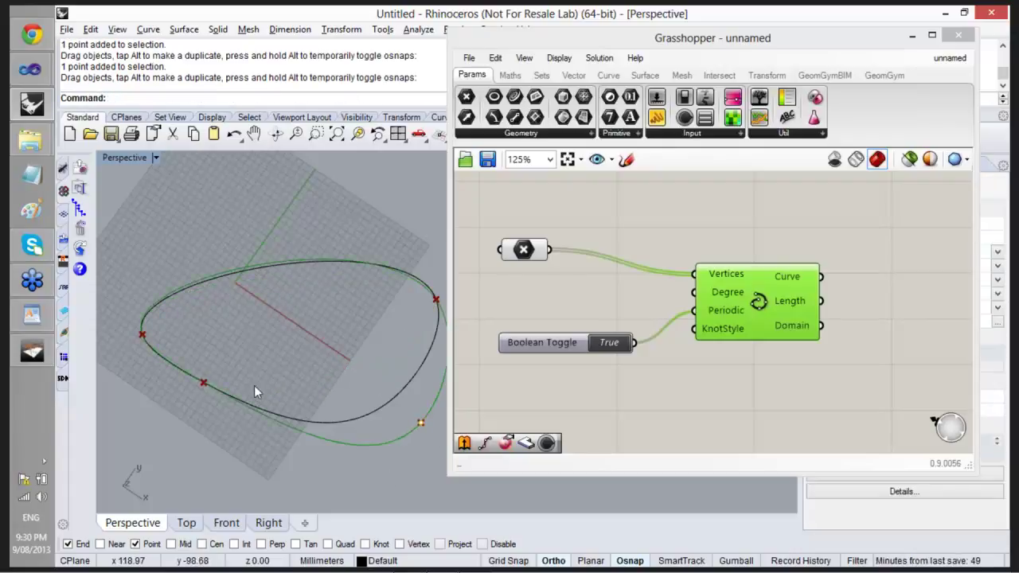
pyautogui.moveTo(202, 382); pyautogui.dragTo(193, 405)
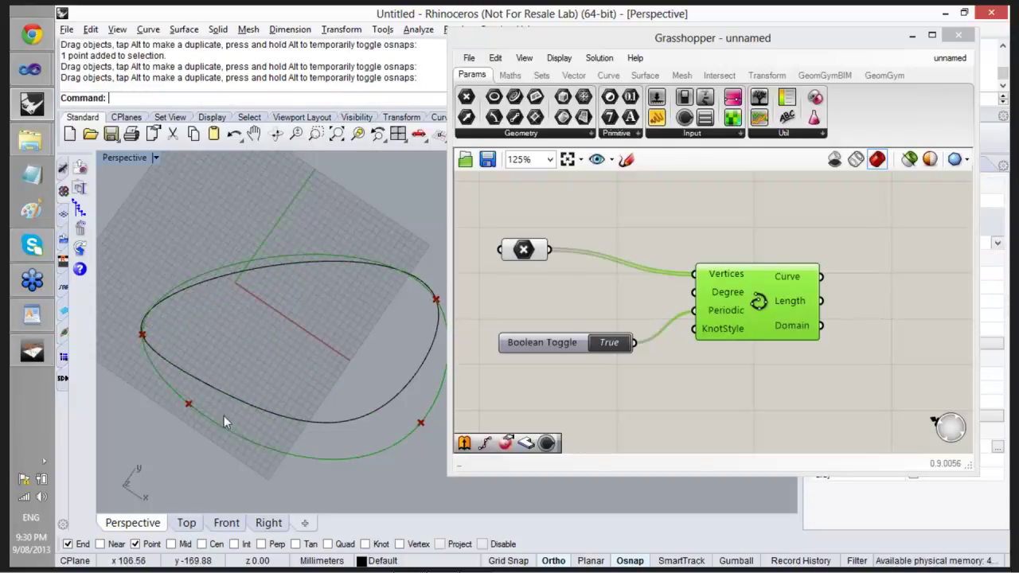
pyautogui.moveTo(188, 408); pyautogui.dragTo(277, 467)
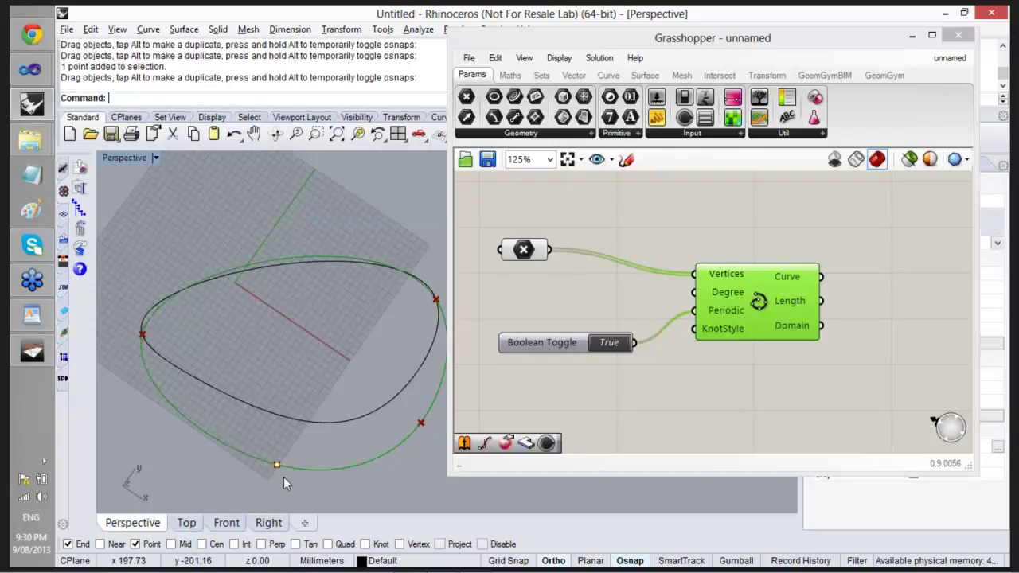
# Delete the baked curve, keeping the live Grasshopper curve and its points.
pyautogui.click(347, 419)
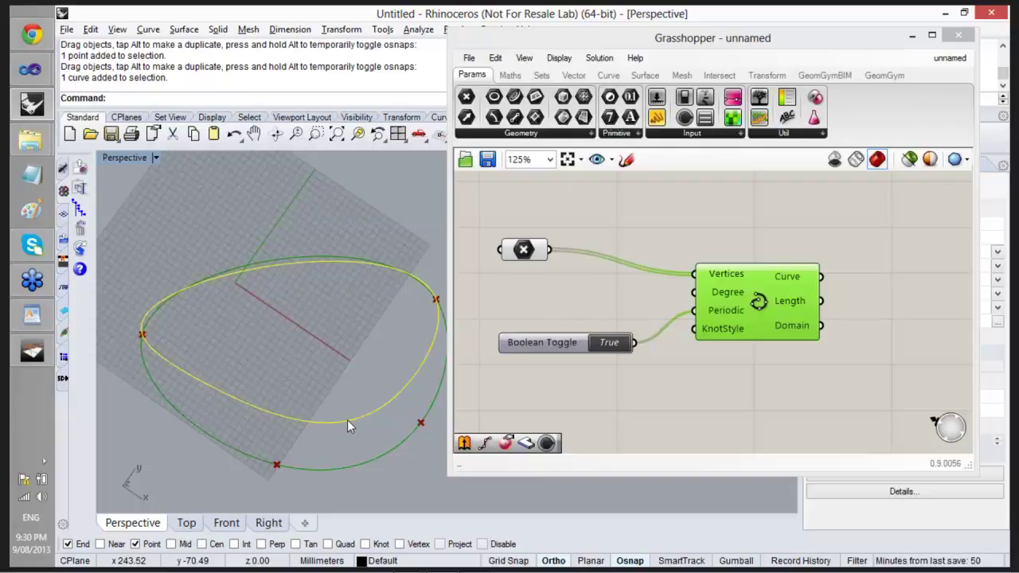
pyautogui.press('Delete')
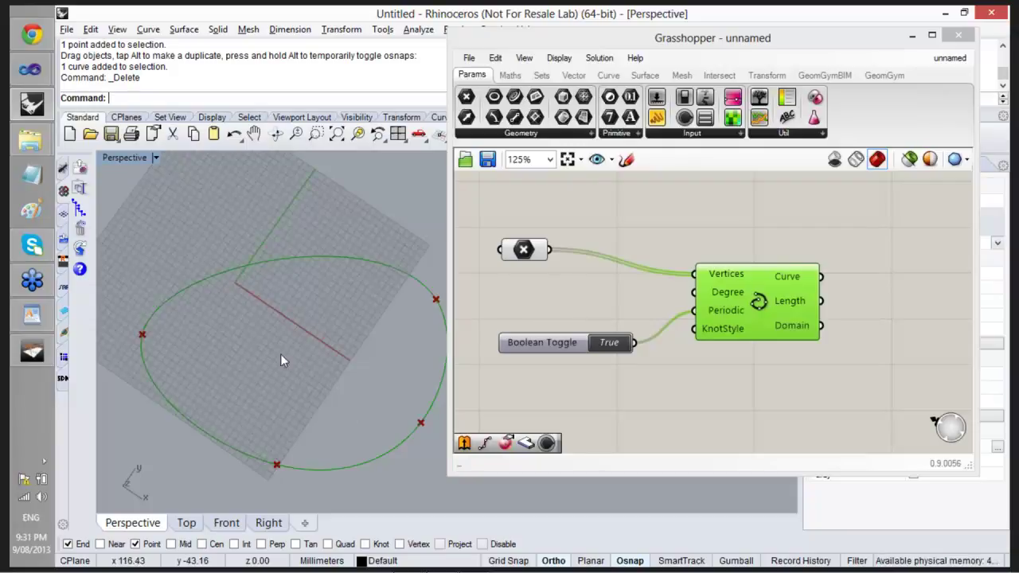
# Scale all four referenced points by a factor of 10 about the origin.
pyautogui.scroll(-4, 264, 349)
pyautogui.moveTo(153, 271); pyautogui.dragTo(411, 456)
pyautogui.write('Scale')
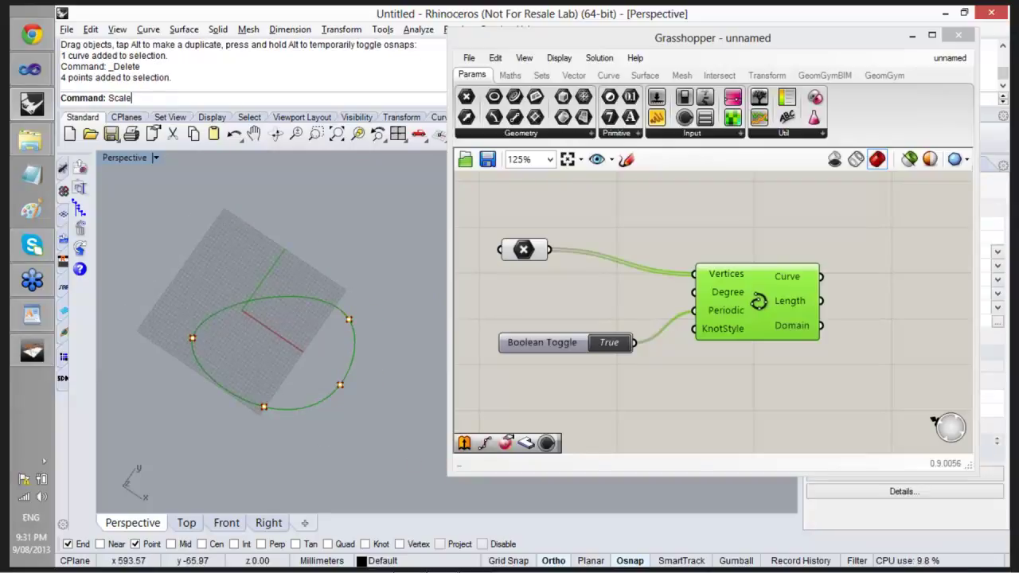
pyautogui.press('Return')
pyautogui.write('0')
pyautogui.press('Return')
pyautogui.write('1')
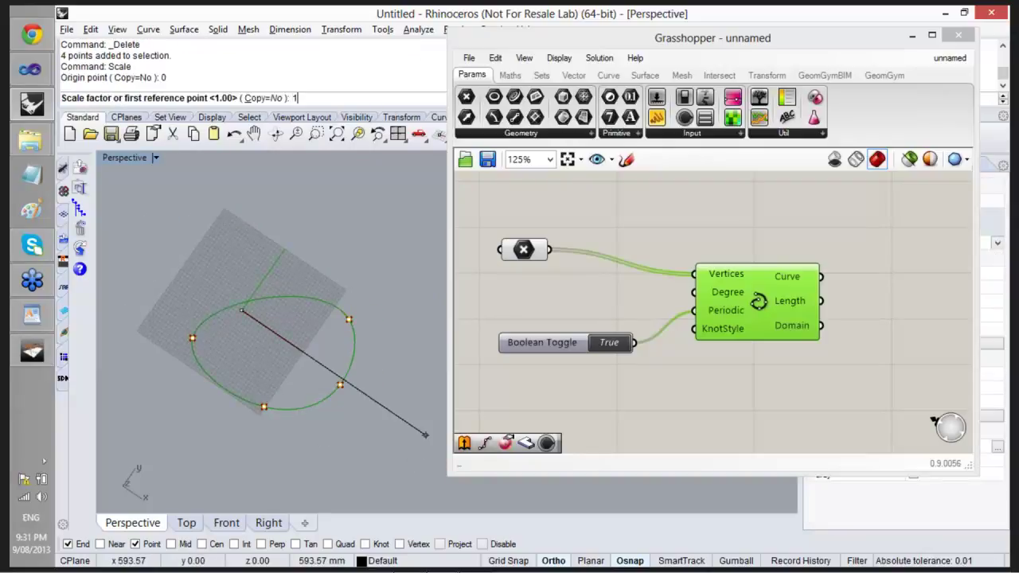
pyautogui.write('0')
pyautogui.press('Return')
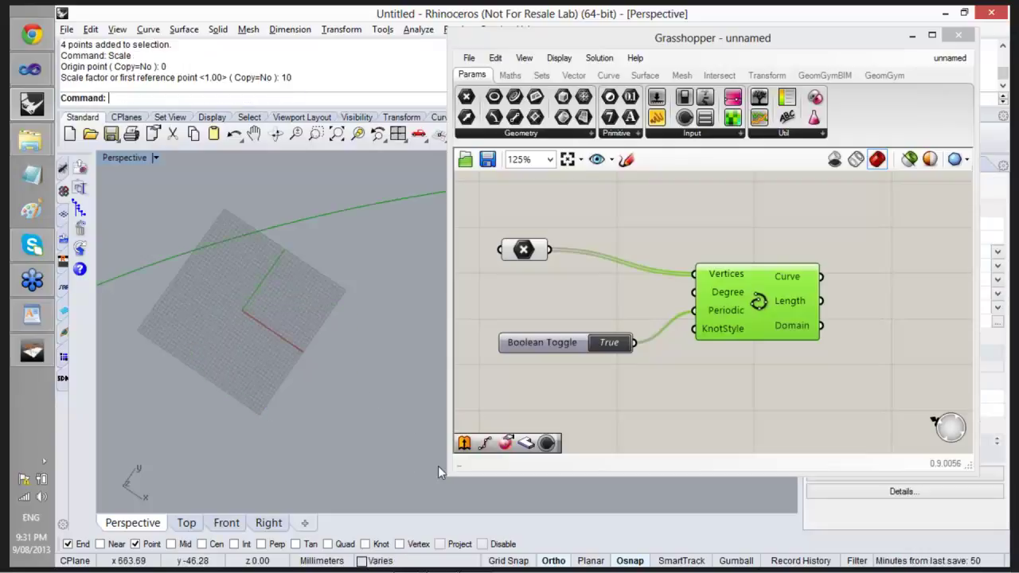
pyautogui.scroll(-5, 259, 314)
pyautogui.moveTo(300, 366); pyautogui.dragTo(273, 291, button='right')
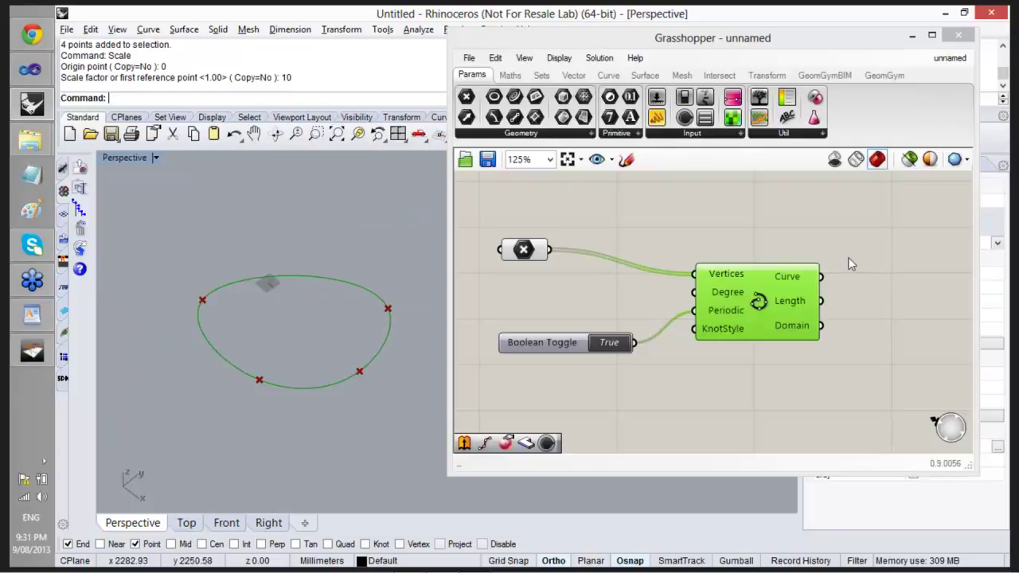
# Try out a Calendar input component on the canvas below the Boolean Toggle and delete it.
pyautogui.click(690, 135)
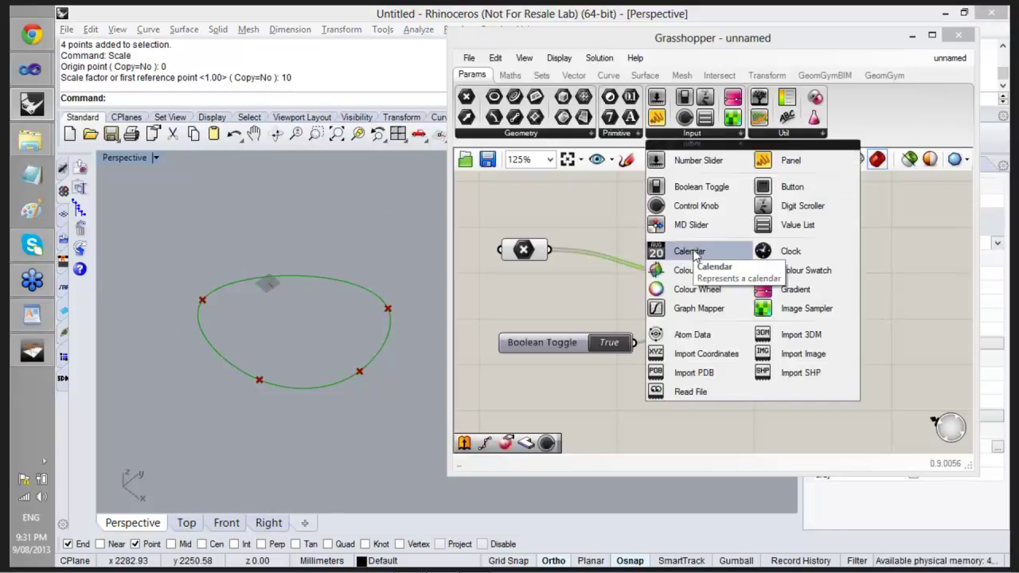
pyautogui.click(691, 251)
pyautogui.click(730, 402)
pyautogui.moveTo(707, 333); pyautogui.dragTo(681, 332)
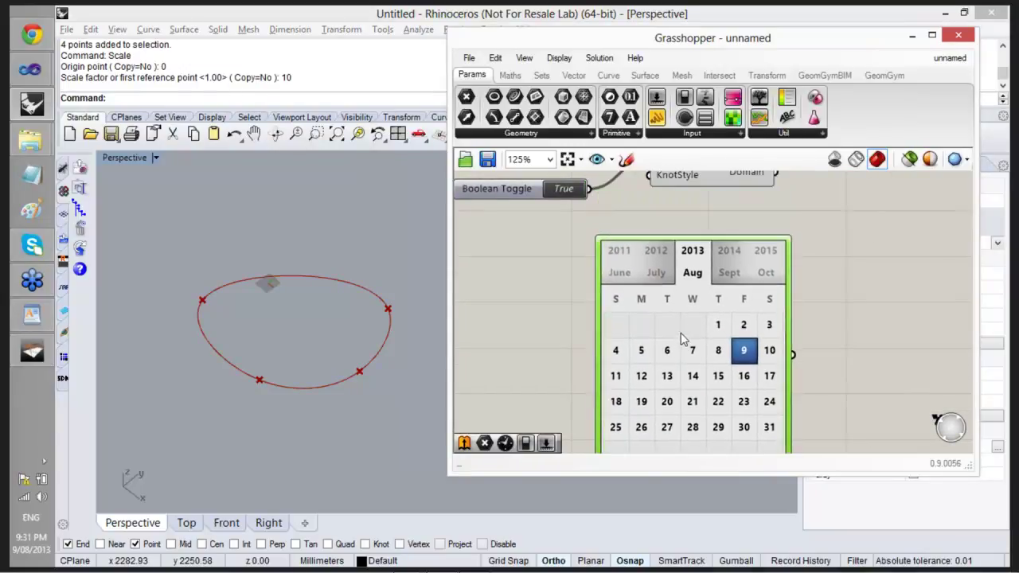
pyautogui.press('Delete')
# Try out a Clock input component on the empty part of the canvas and delete it.
pyautogui.click(683, 135)
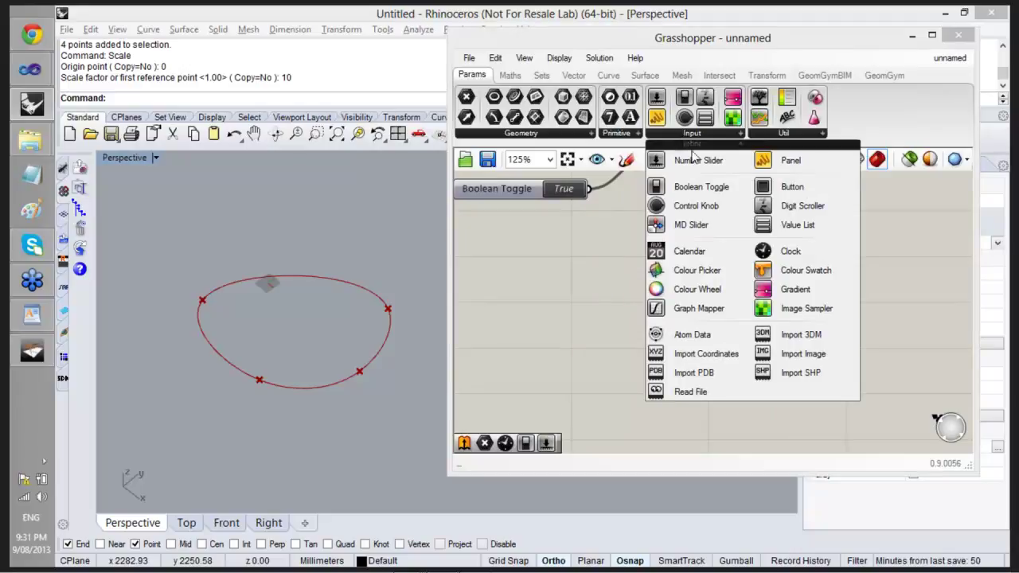
pyautogui.click(784, 251)
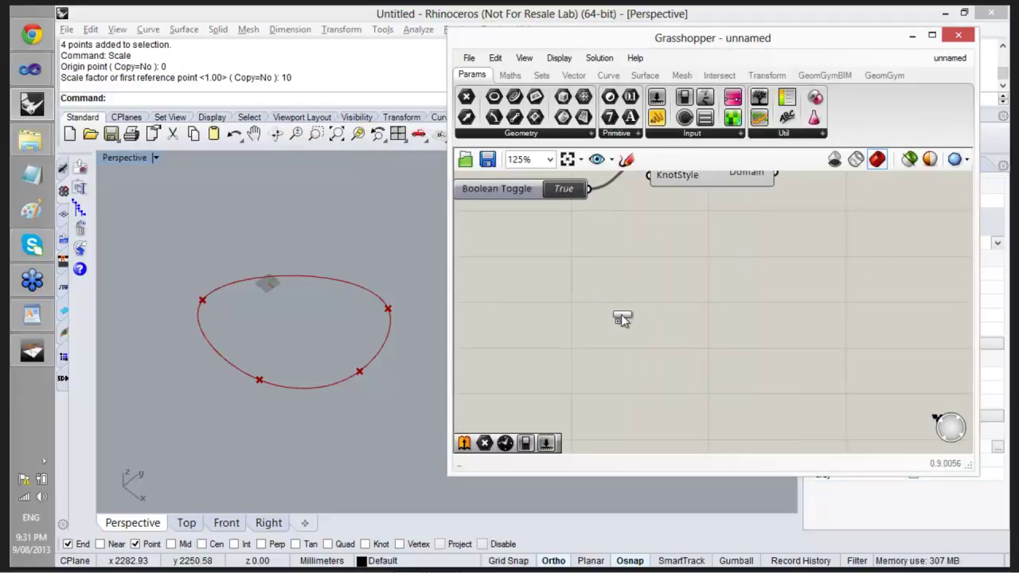
pyautogui.click(621, 318)
pyautogui.press('Delete')
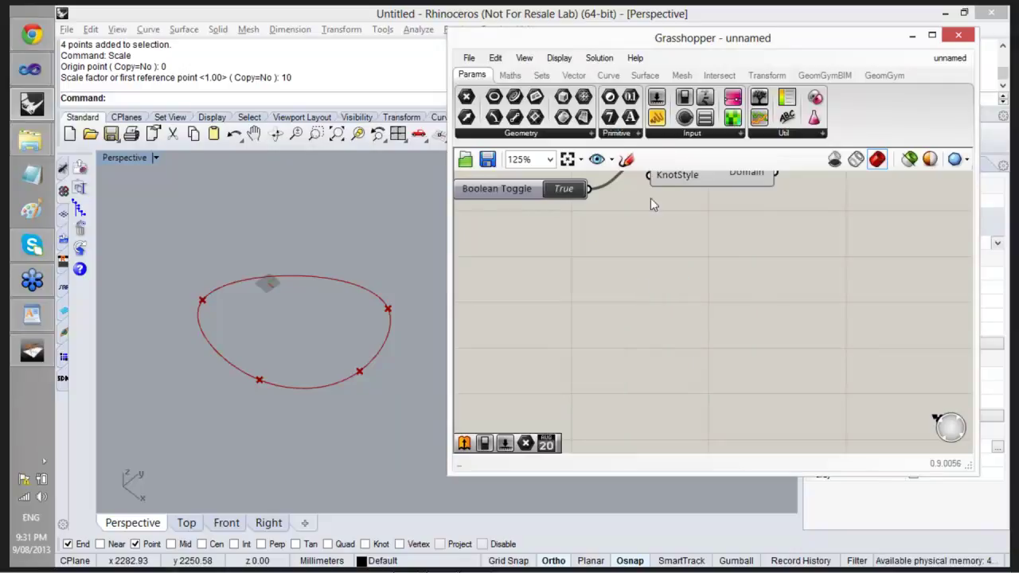
# Place a Graph Mapper below the Boolean Toggle and set its graph type to Bezier.
pyautogui.click(672, 142)
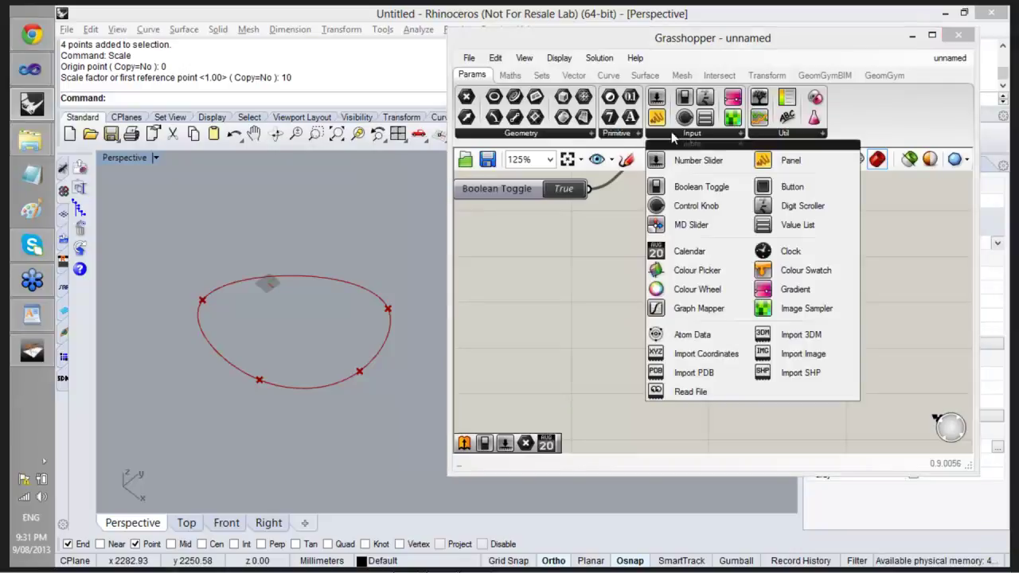
pyautogui.click(707, 310)
pyautogui.click(627, 309)
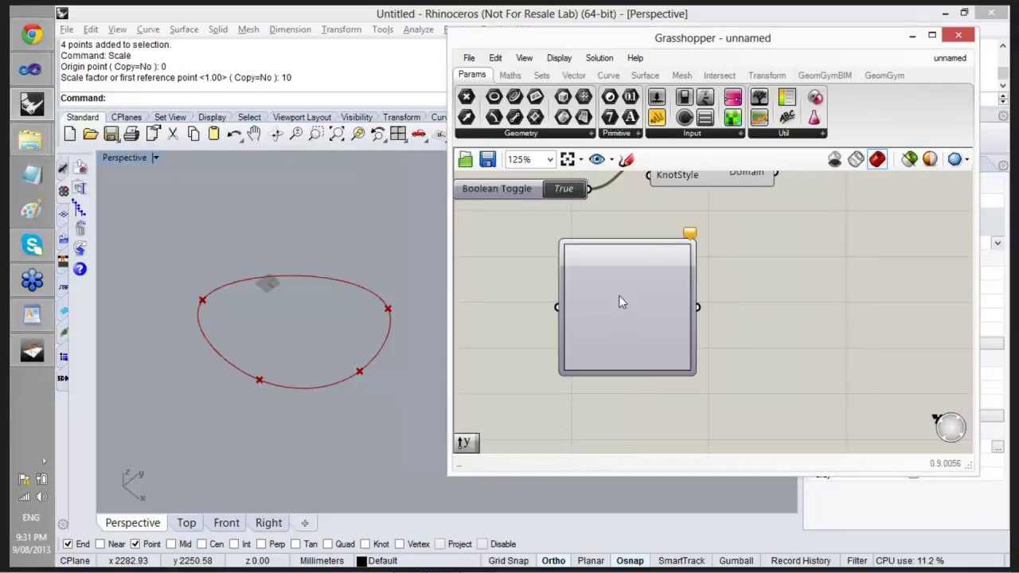
pyautogui.rightClick(618, 296)
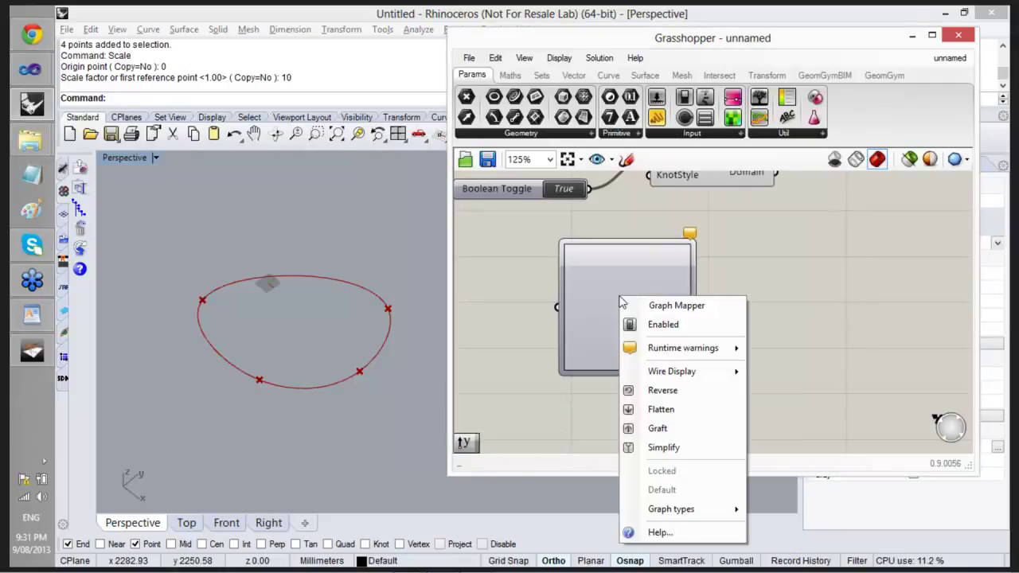
pyautogui.click(655, 528)
pyautogui.rightClick(616, 280)
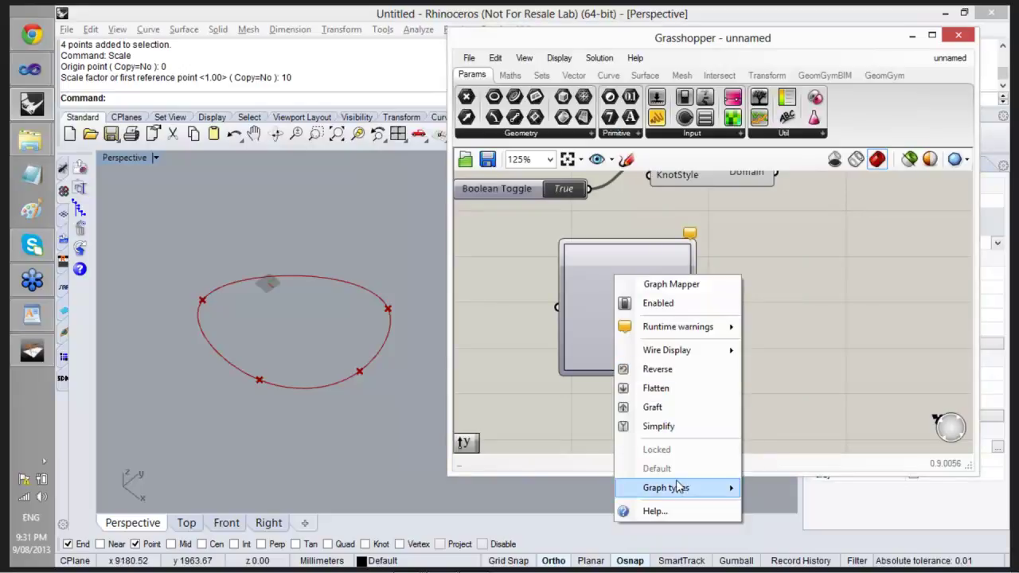
pyautogui.moveTo(675, 487)
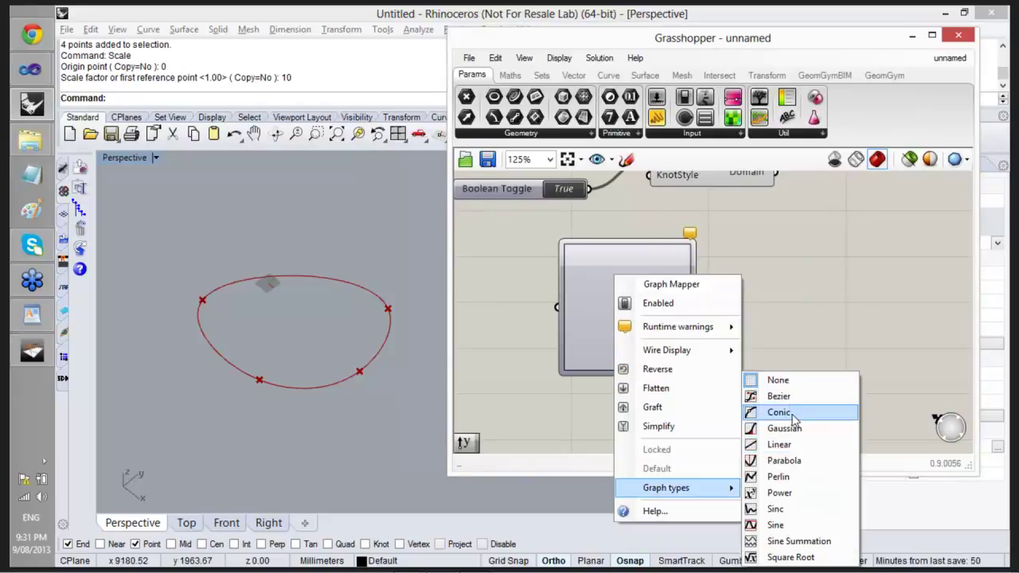
pyautogui.click(776, 396)
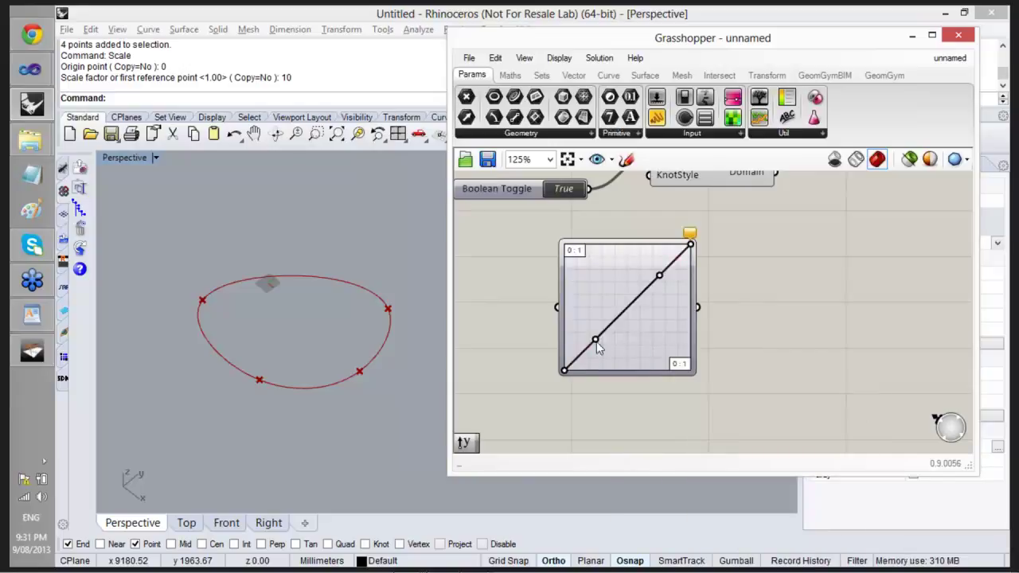
# Reshape the Graph Mapper's Bezier into an S-curve with its two handles and lower its right end point to about a third of the height.
pyautogui.moveTo(596, 342); pyautogui.dragTo(632, 358)
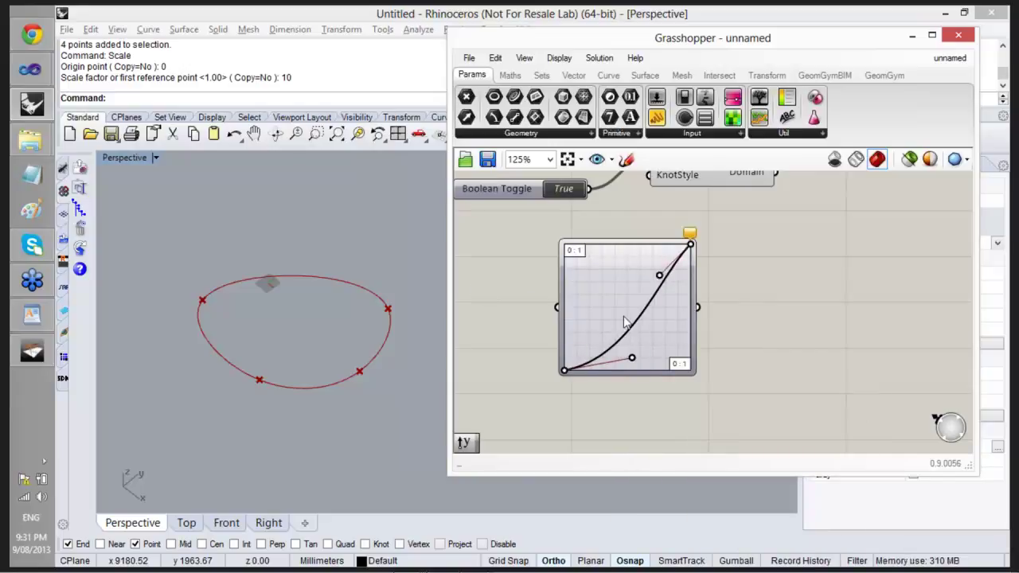
pyautogui.moveTo(660, 277); pyautogui.dragTo(582, 266)
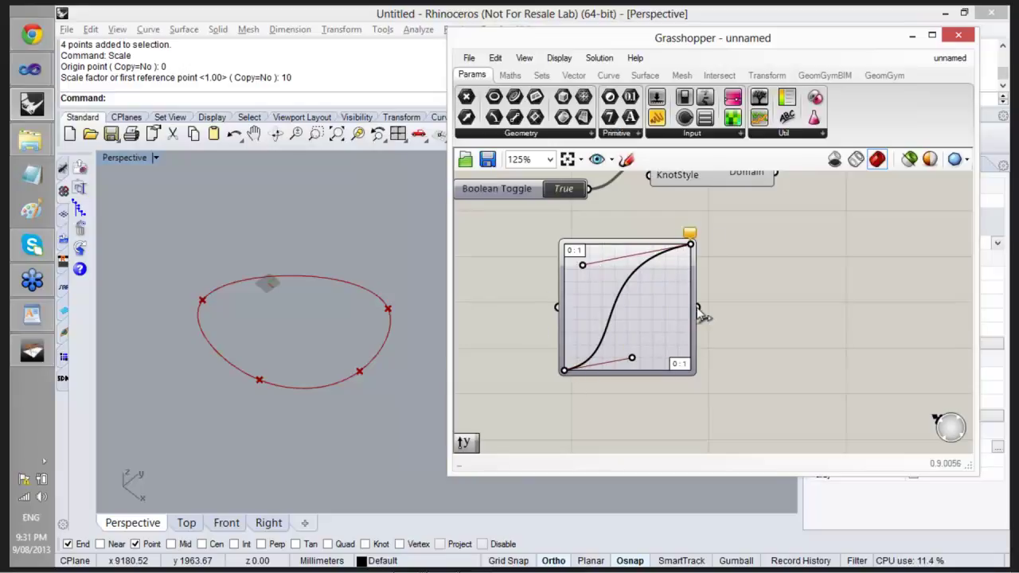
pyautogui.moveTo(690, 244); pyautogui.dragTo(677, 330)
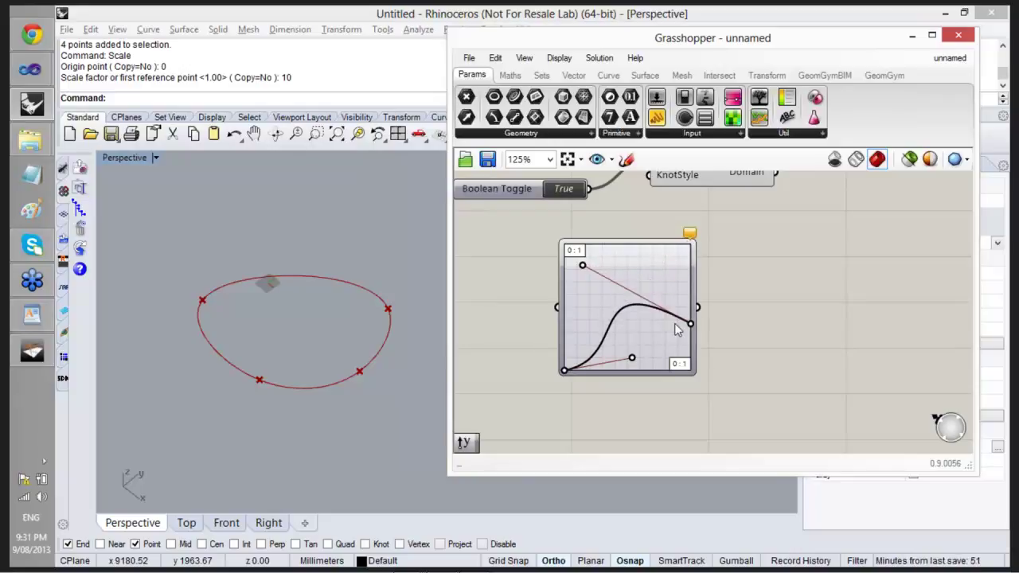
pyautogui.click(672, 326)
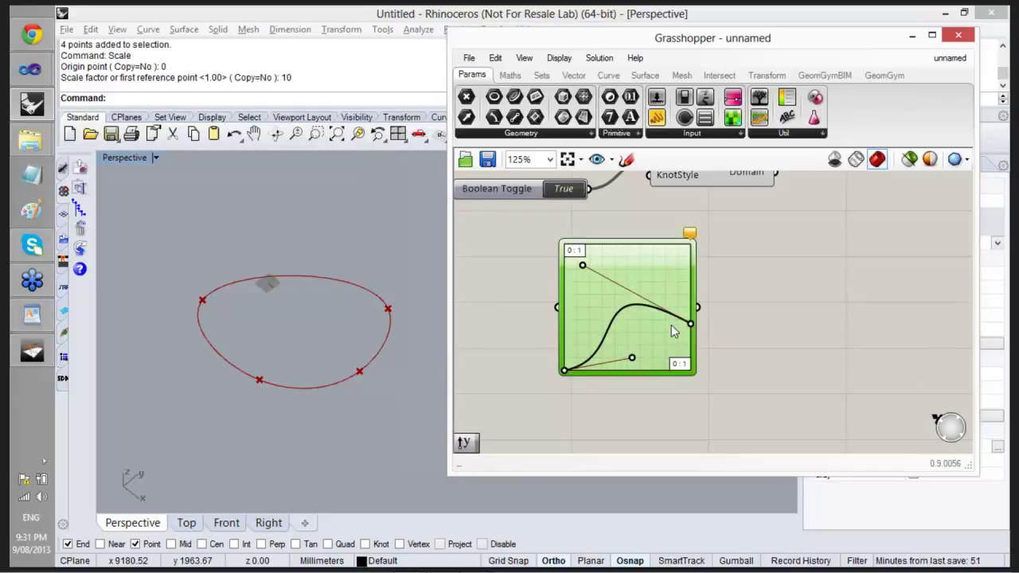
# Delete the Graph Mapper, place a Control Knob on the canvas below the Boolean Toggle and turn it to 0.00.
pyautogui.press('Delete')
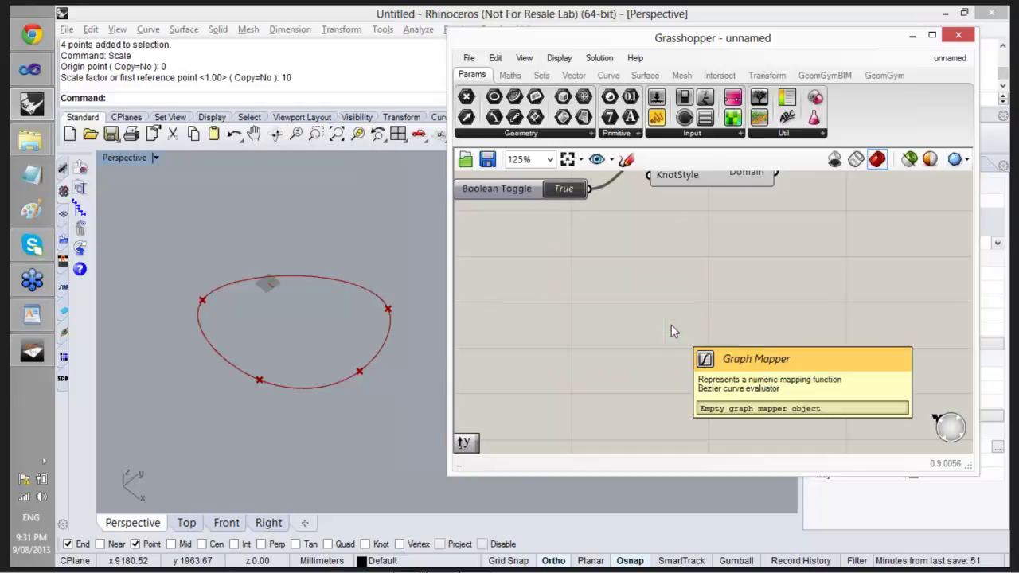
pyautogui.click(733, 134)
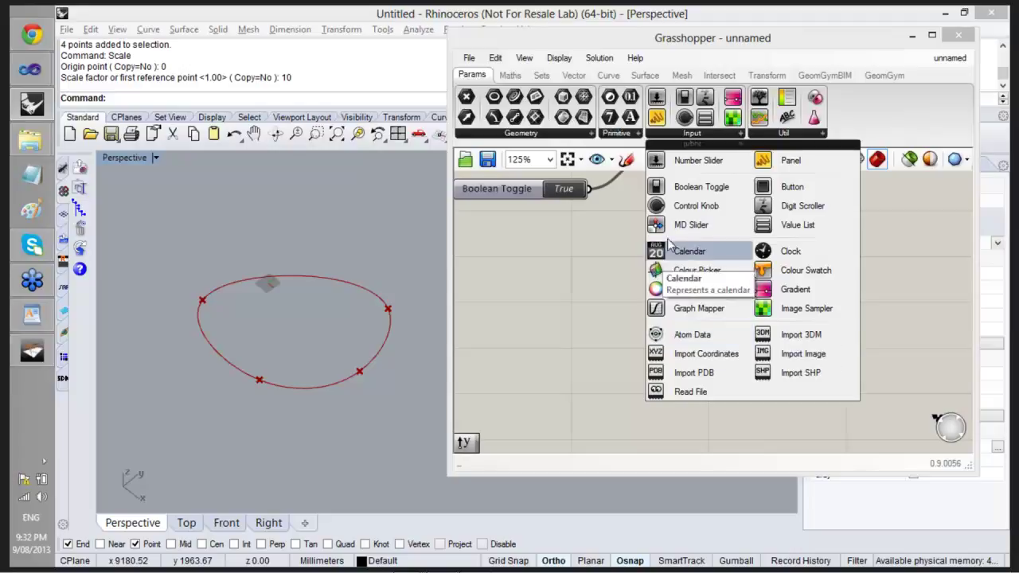
pyautogui.click(692, 205)
pyautogui.click(579, 335)
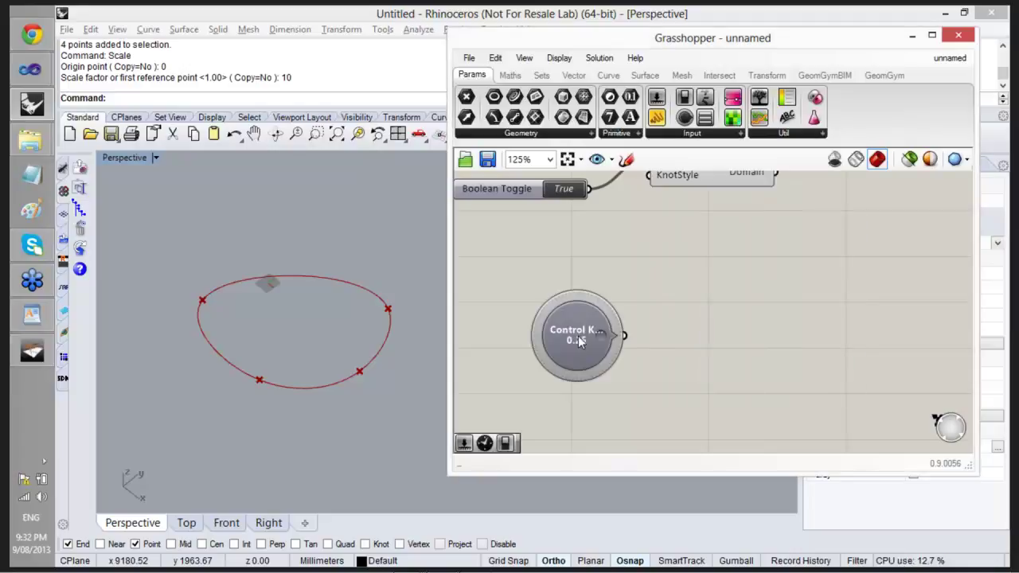
pyautogui.moveTo(602, 330); pyautogui.dragTo(566, 287)
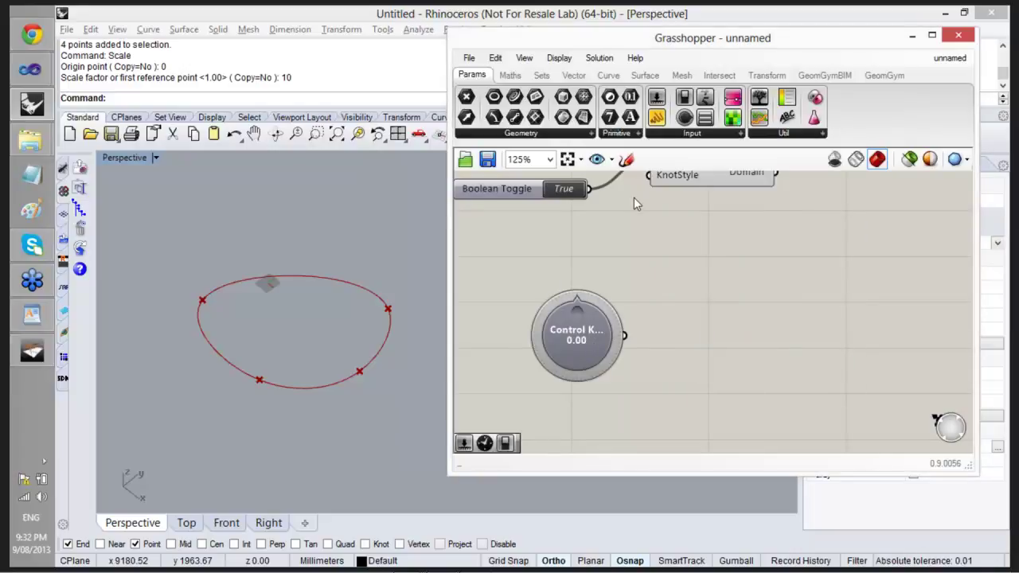
# Place a Number Slider between the Boolean Toggle and the Control Knob, and delete the Control Knob.
pyautogui.click(671, 135)
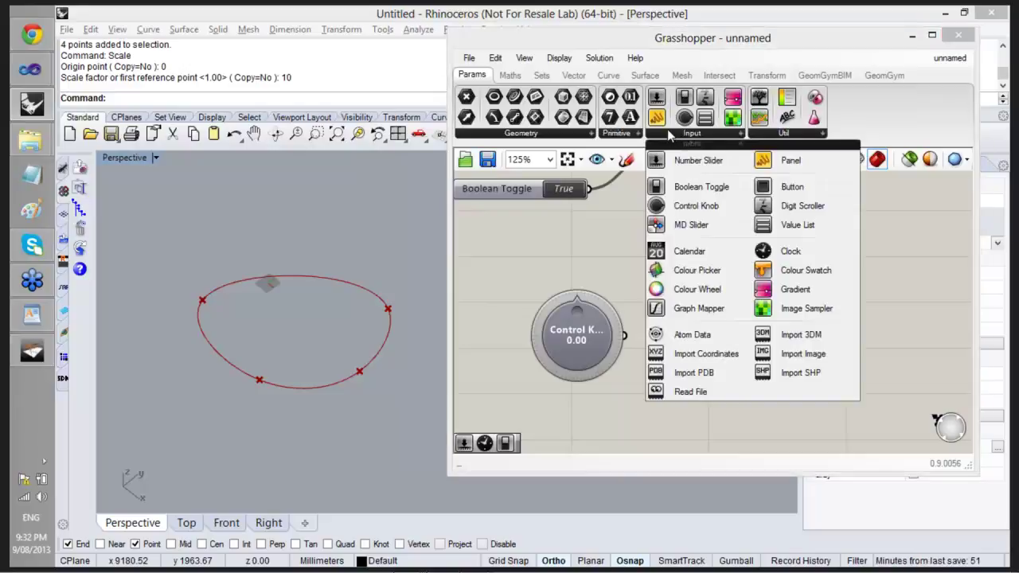
pyautogui.click(698, 160)
pyautogui.click(591, 236)
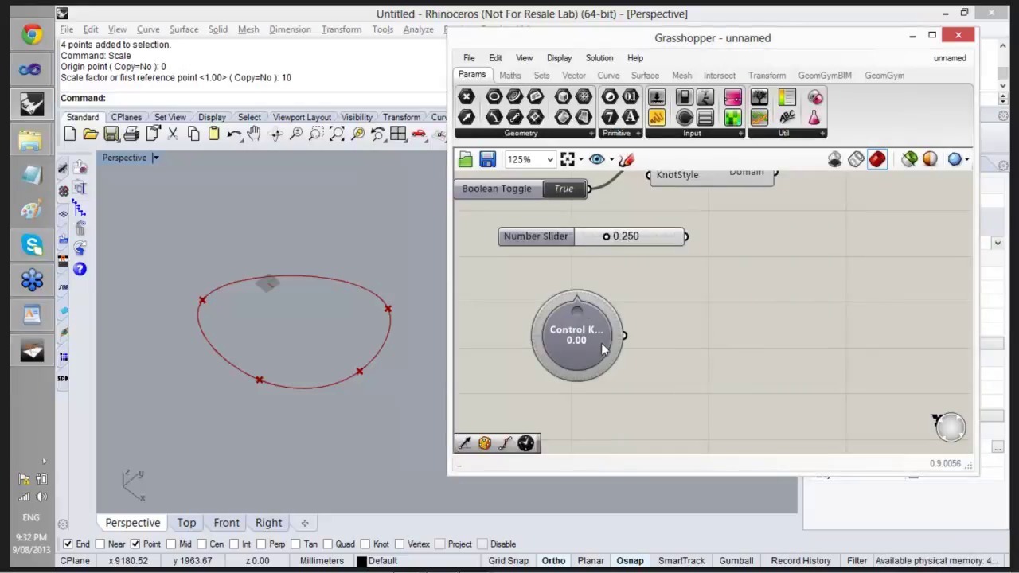
pyautogui.moveTo(632, 390); pyautogui.dragTo(533, 301)
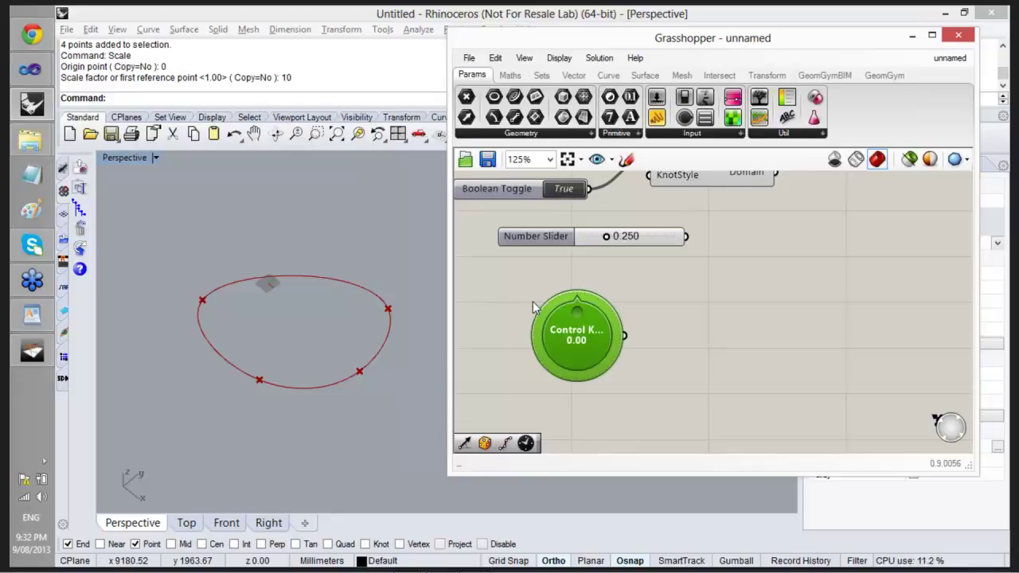
pyautogui.press('Delete')
# Change the Number Slider's type to integer numbers.
pyautogui.moveTo(645, 342); pyautogui.dragTo(659, 360, button='right')
pyautogui.scroll(-5, 642, 333)
pyautogui.scroll(7, 644, 310)
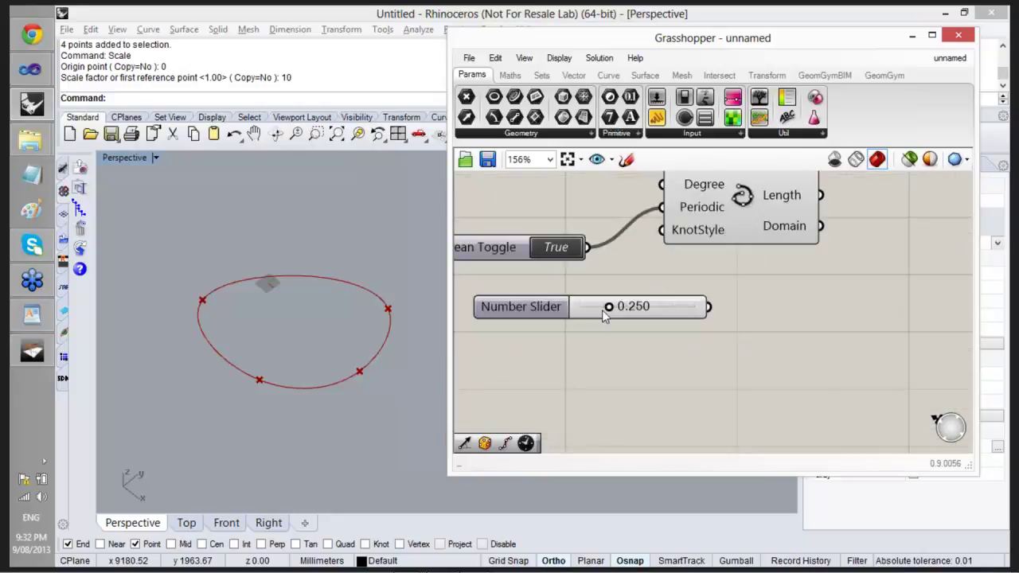
pyautogui.rightClick(601, 311)
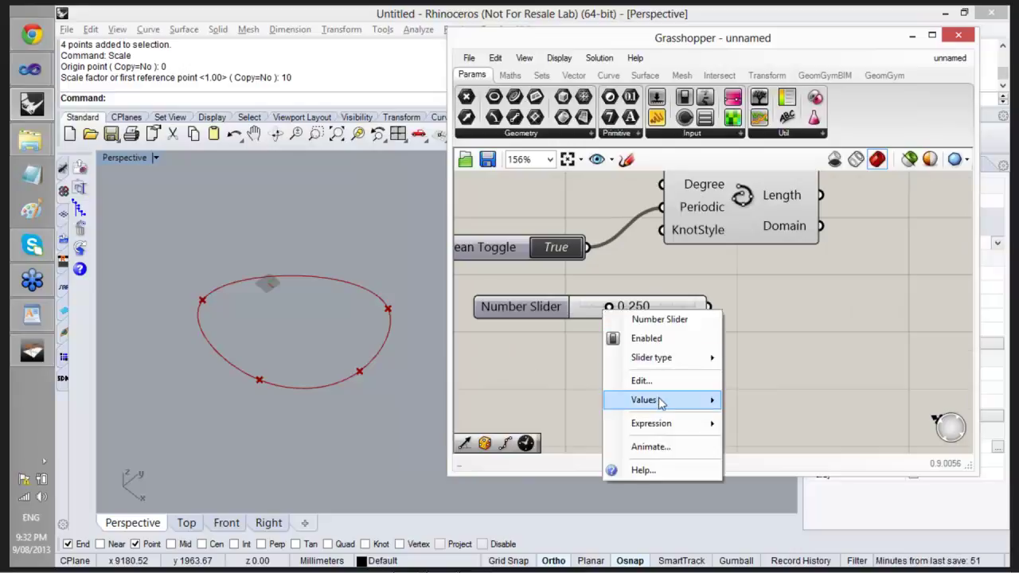
pyautogui.moveTo(672, 361)
pyautogui.click(758, 372)
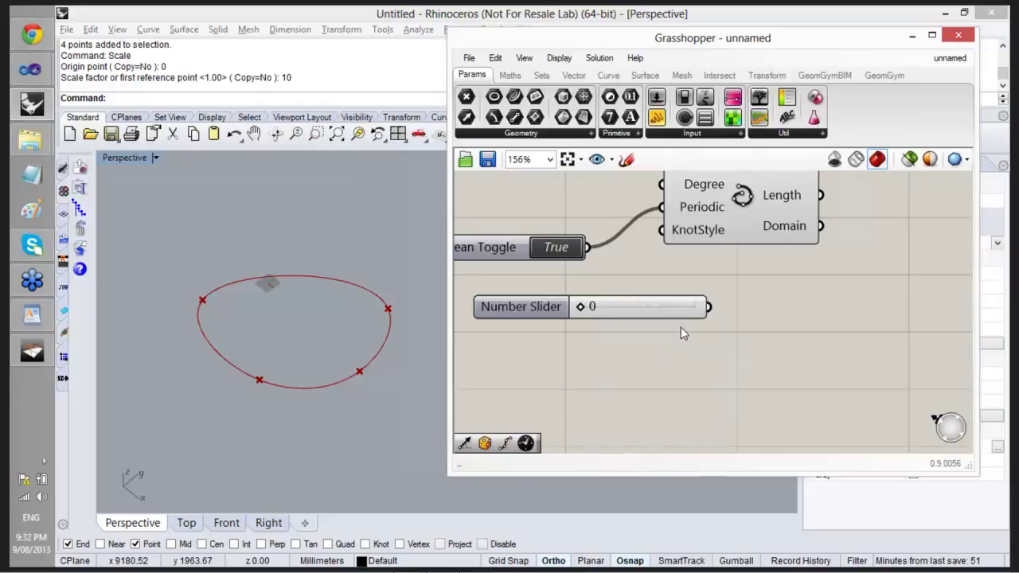
# Set the Number Slider's maximum to 20, commit the change and move its value to 11.
pyautogui.rightClick(649, 312)
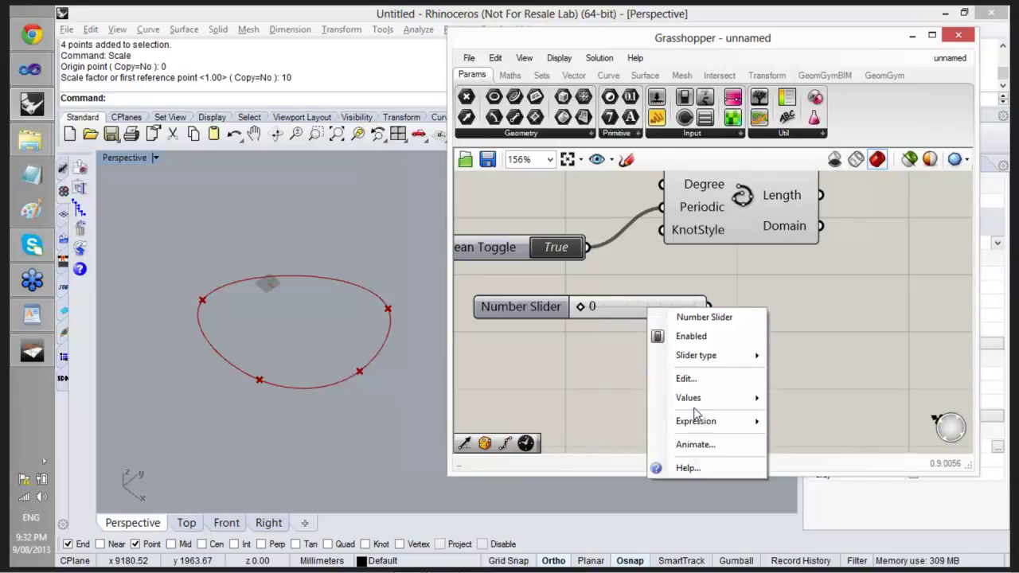
pyautogui.moveTo(696, 408)
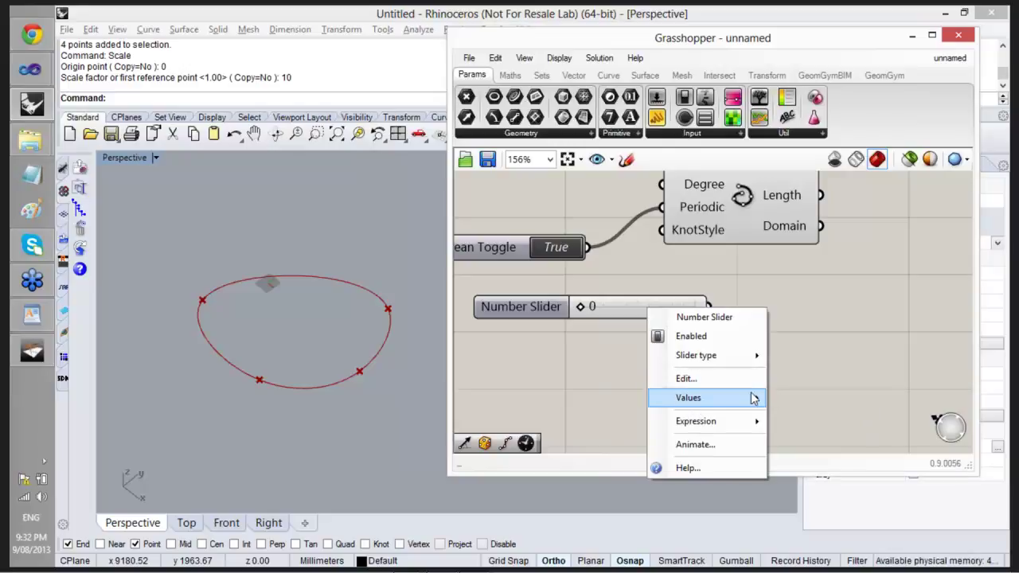
pyautogui.click(845, 414)
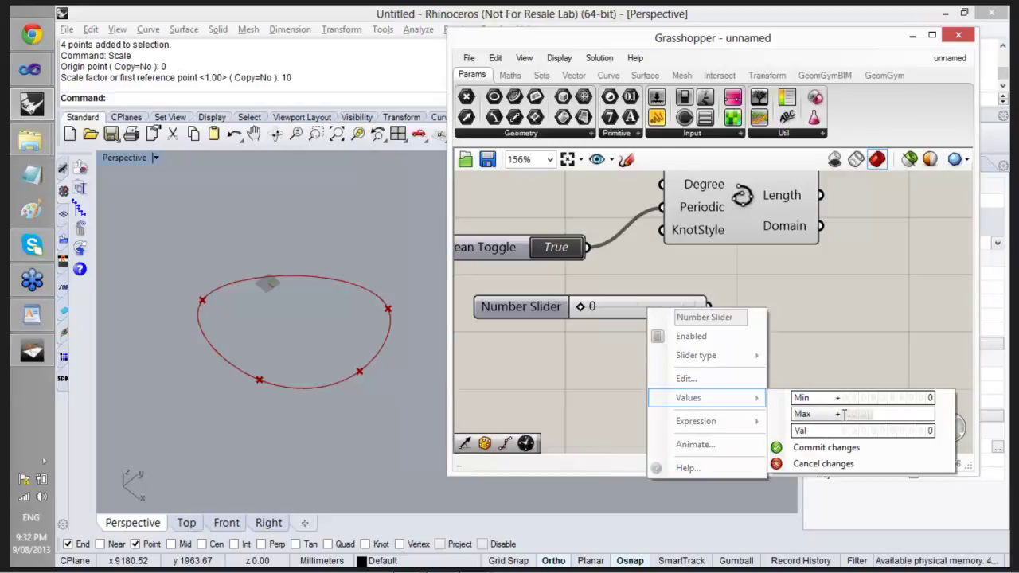
pyautogui.write('20')
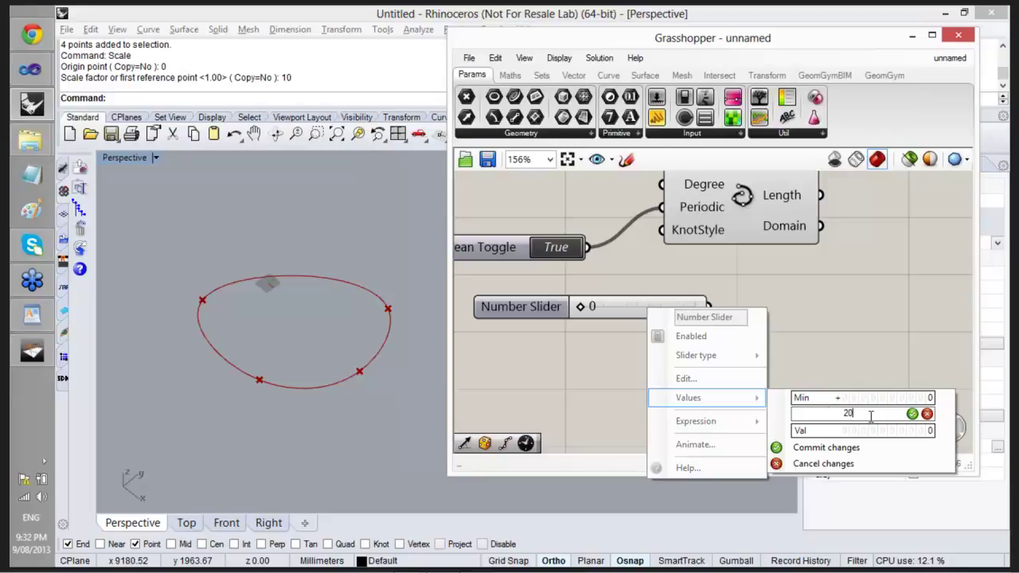
pyautogui.click(913, 413)
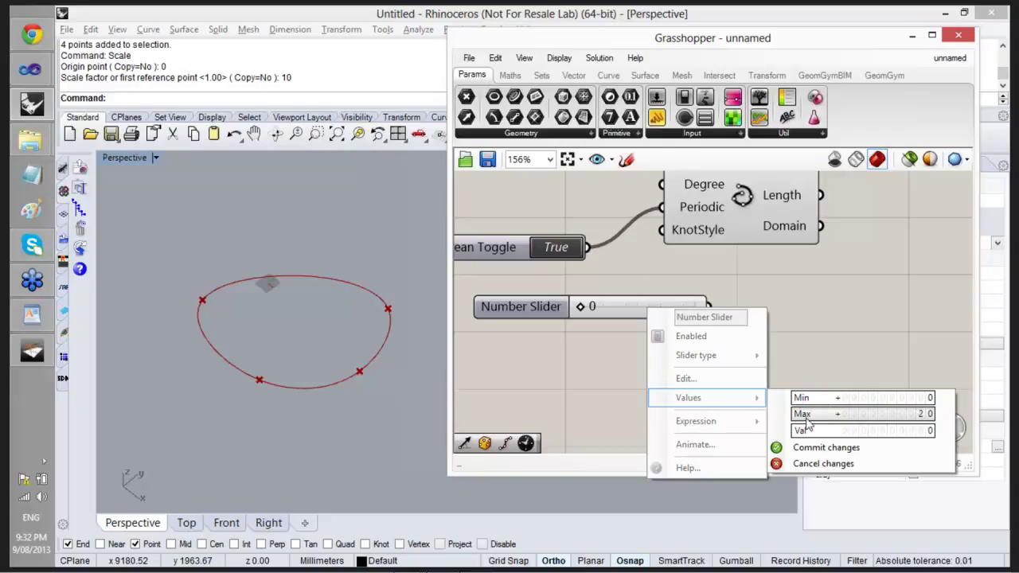
pyautogui.click(824, 447)
pyautogui.moveTo(585, 308); pyautogui.dragTo(642, 312)
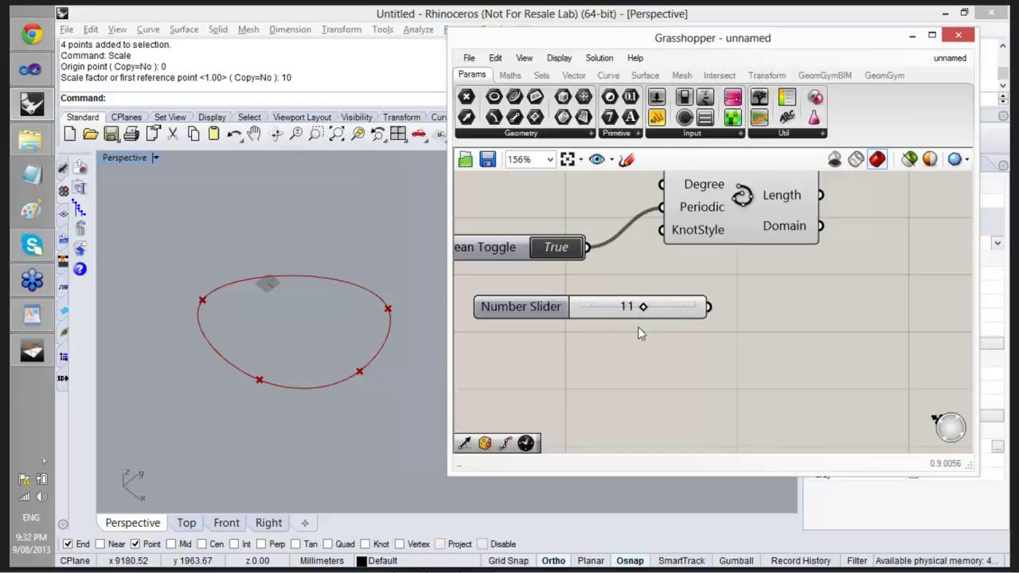
# Shift the Interpolate component slightly closer to its inputs and turn off the preview of the Point parameter.
pyautogui.scroll(-3, 564, 354)
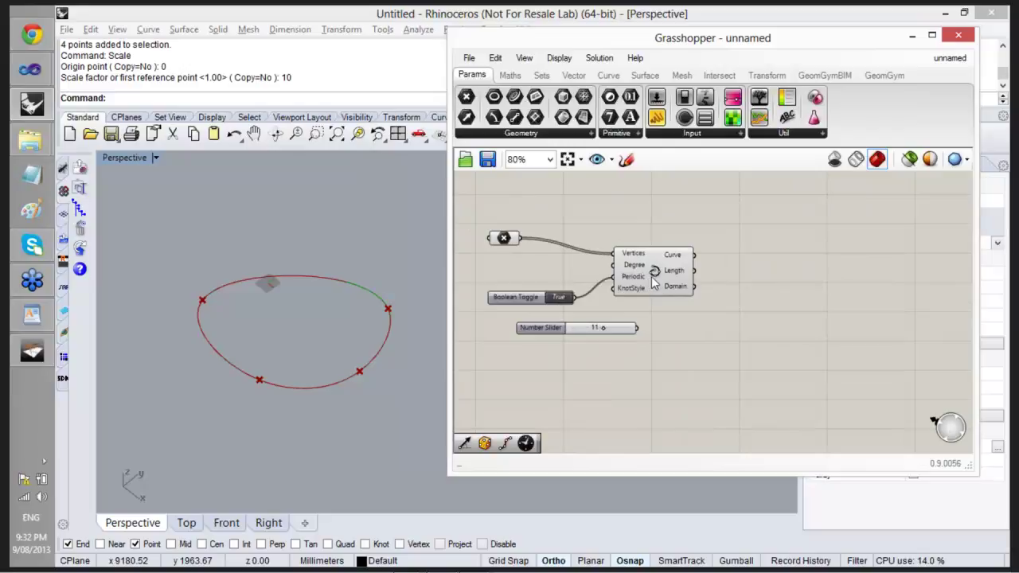
pyautogui.moveTo(648, 274); pyautogui.dragTo(638, 268)
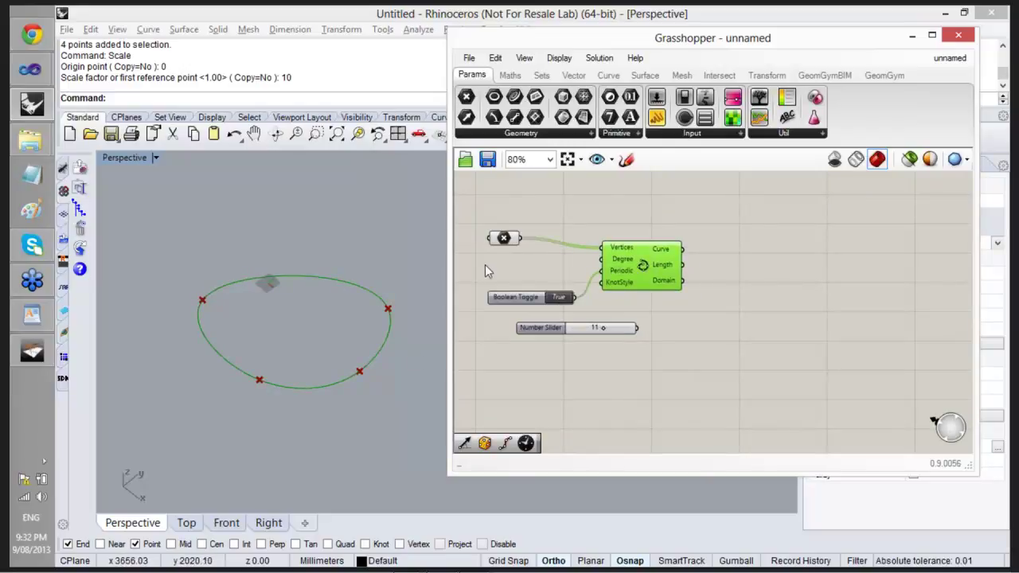
pyautogui.click(504, 239)
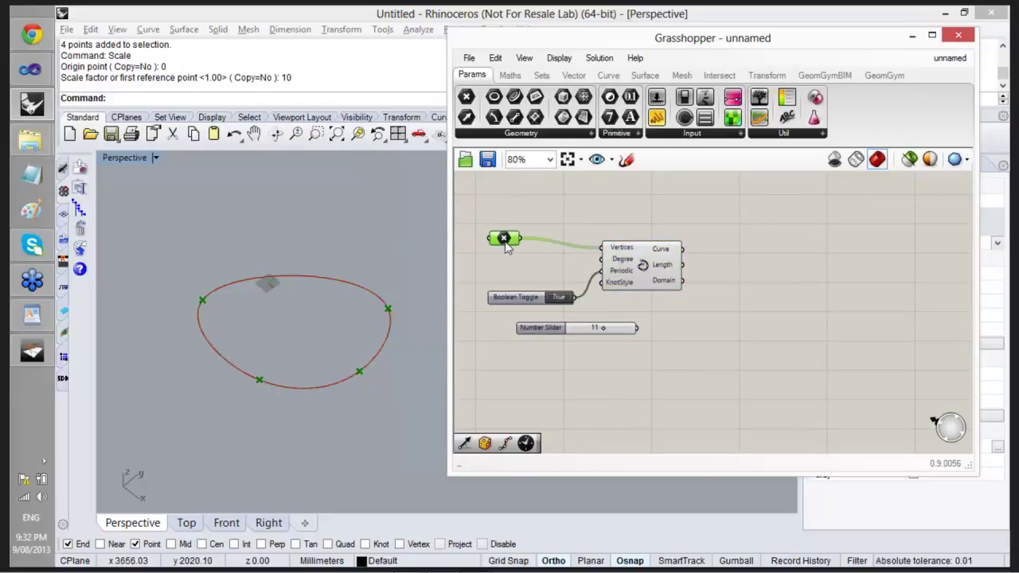
pyautogui.middleClick(531, 247)
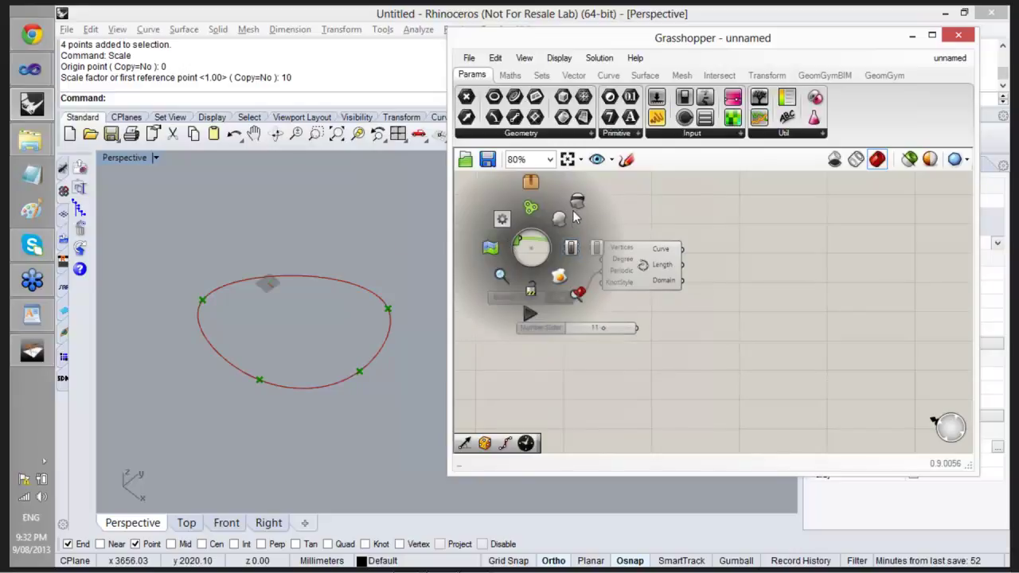
pyautogui.click(578, 203)
# Place a Divide Curve component beside the Interpolate component and feed the interpolated Curve output into its Curve input.
pyautogui.click(609, 76)
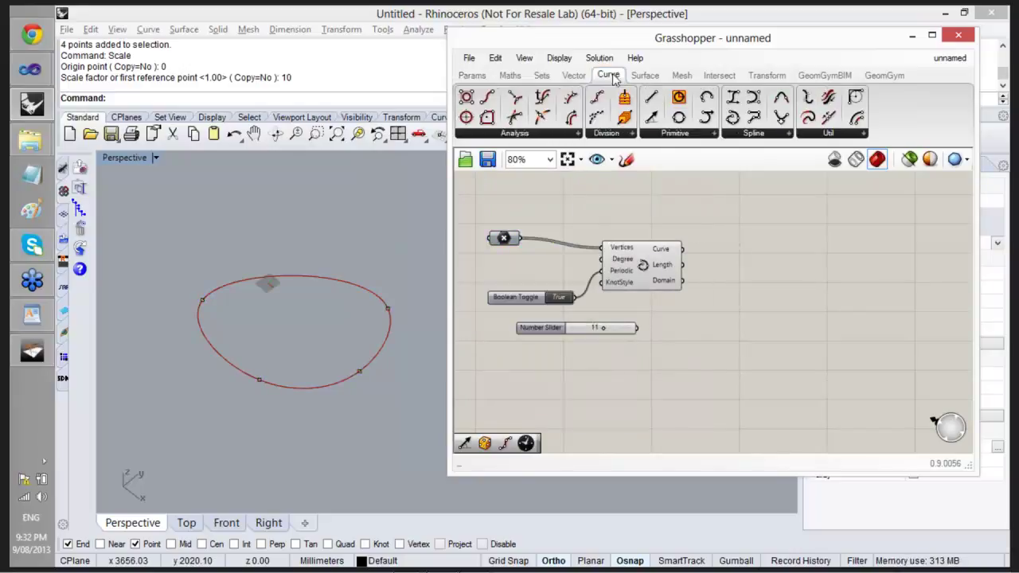
pyautogui.click(611, 133)
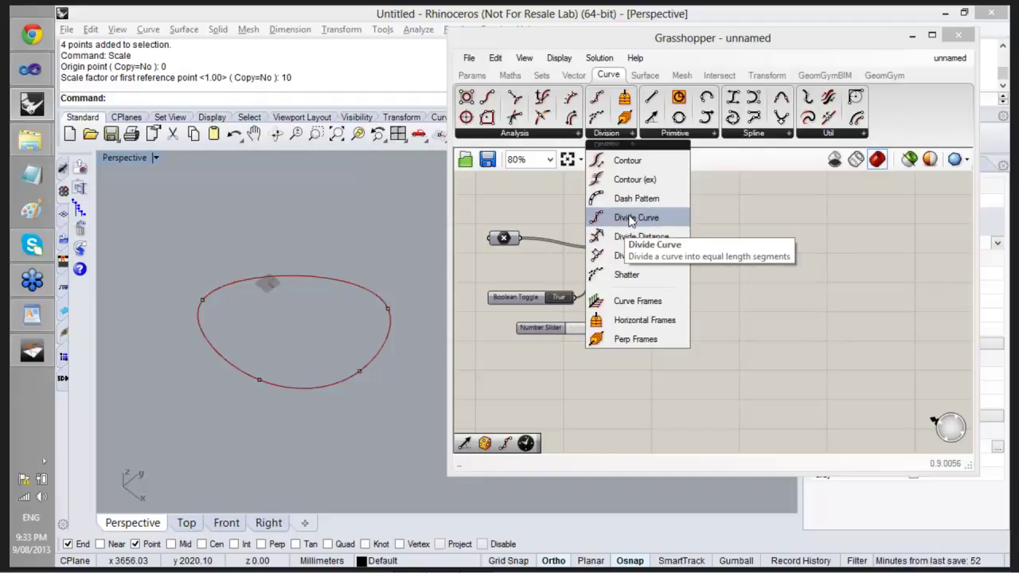
pyautogui.moveTo(629, 220); pyautogui.dragTo(729, 306)
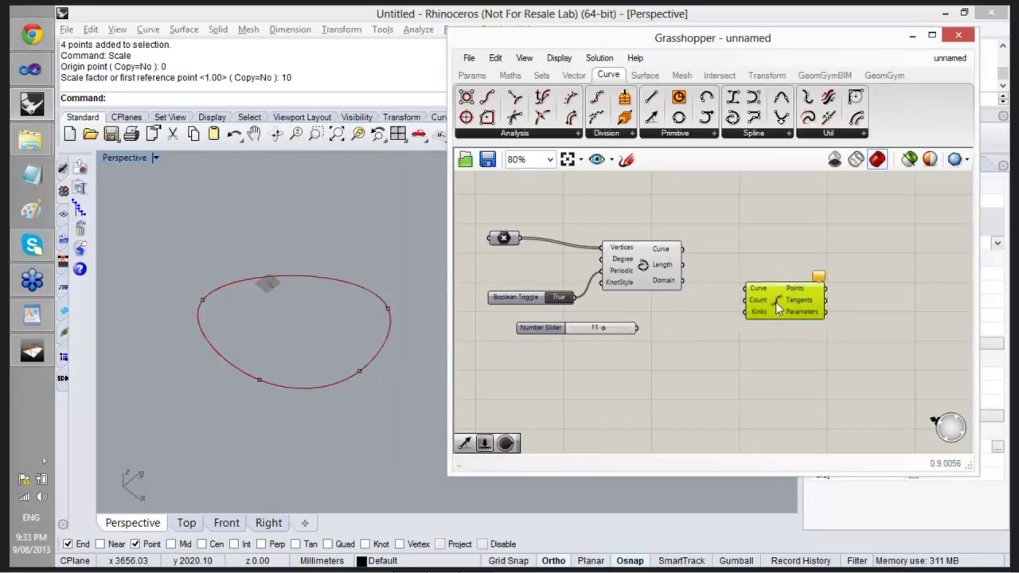
pyautogui.moveTo(685, 254); pyautogui.dragTo(731, 297)
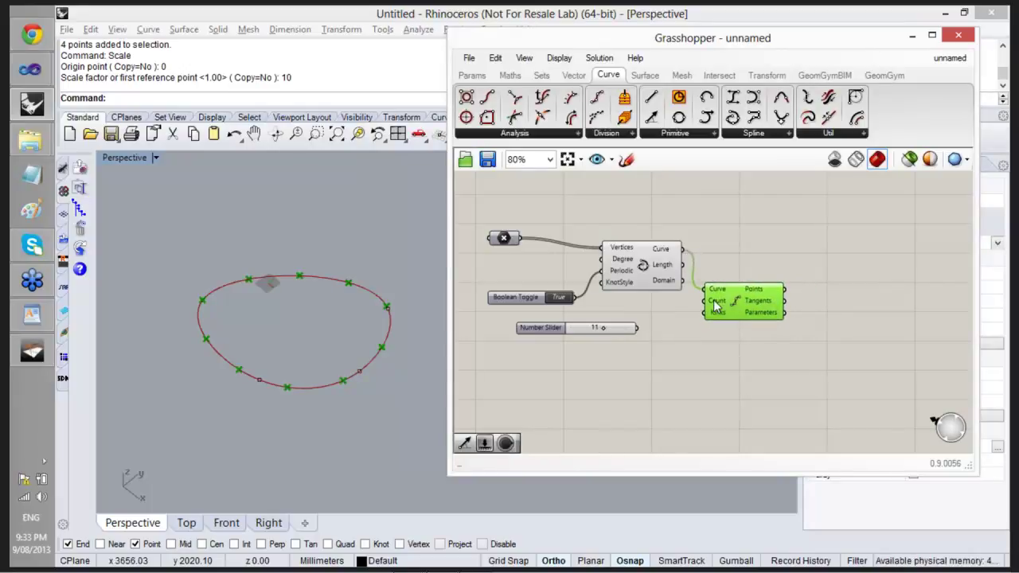
# Check the Count and Kinks inputs of Divide Curve and connect the Number Slider to Count.
pyautogui.scroll(4, 726, 304)
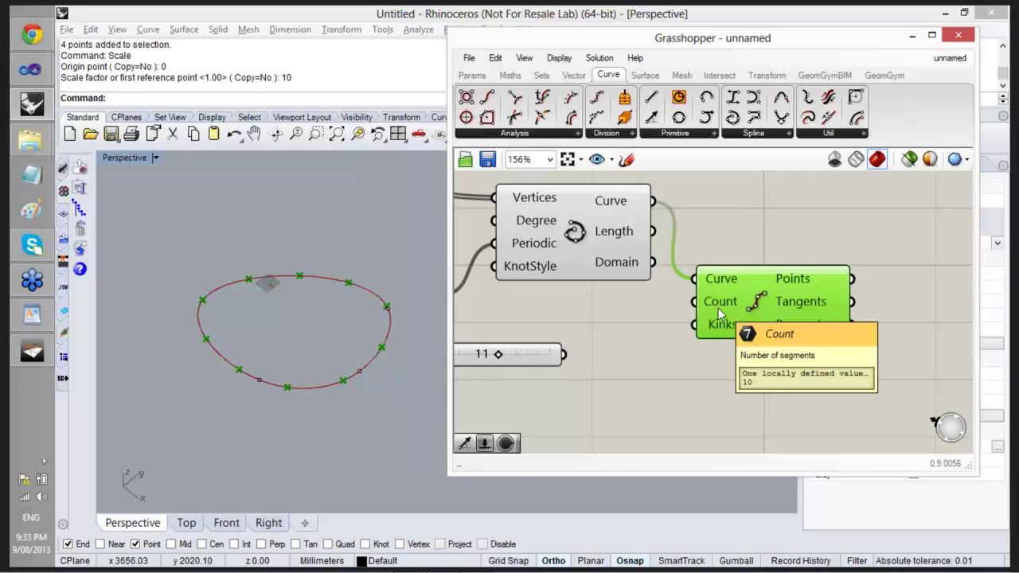
pyautogui.moveTo(723, 324)
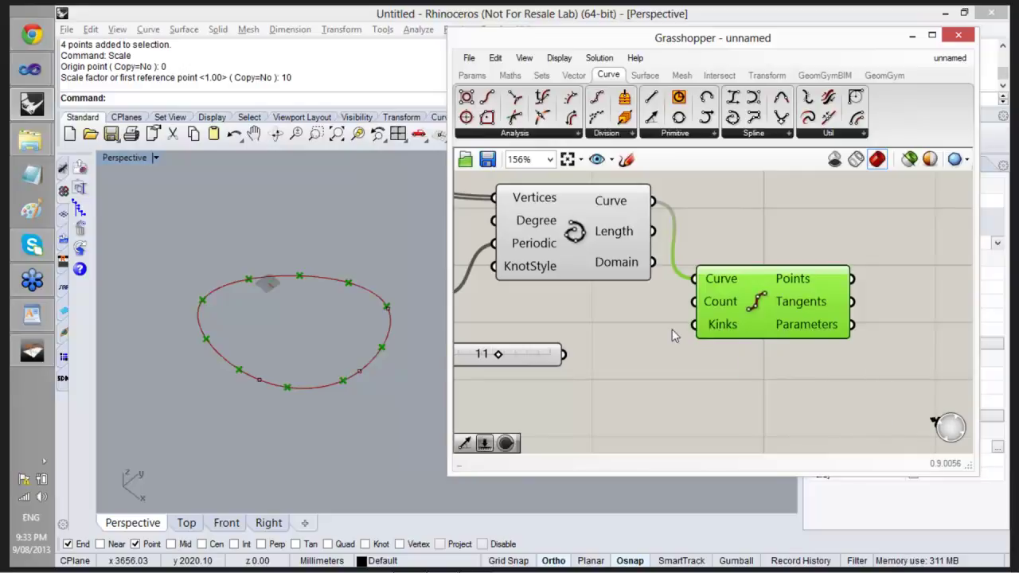
pyautogui.moveTo(564, 354); pyautogui.dragTo(684, 303)
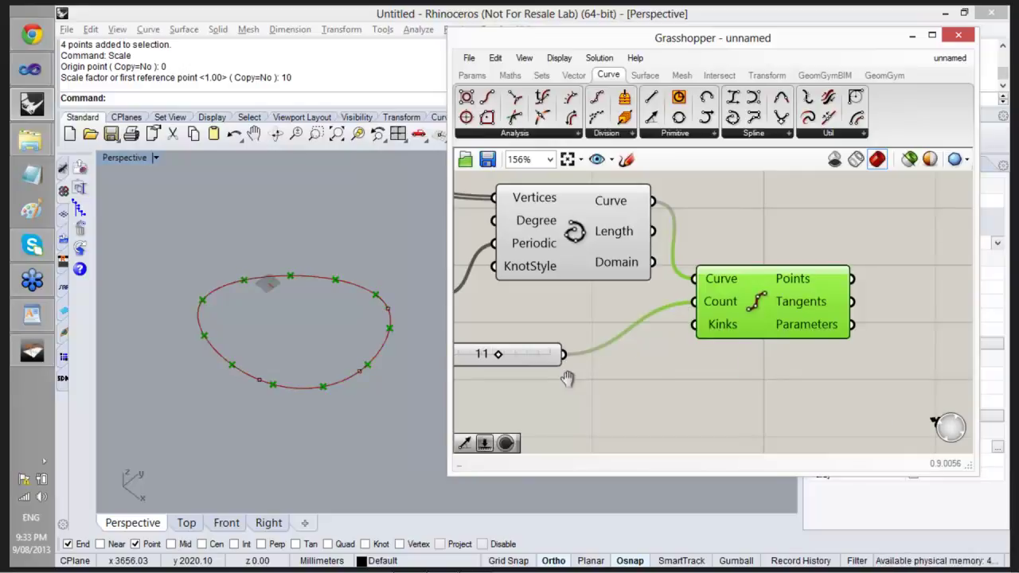
# Vary the curve's division count with the Number Slider, first to 14 and finally to 13, and deselect Divide Curve.
pyautogui.moveTo(566, 377); pyautogui.dragTo(648, 356, button='right')
pyautogui.scroll(3, 502, 336)
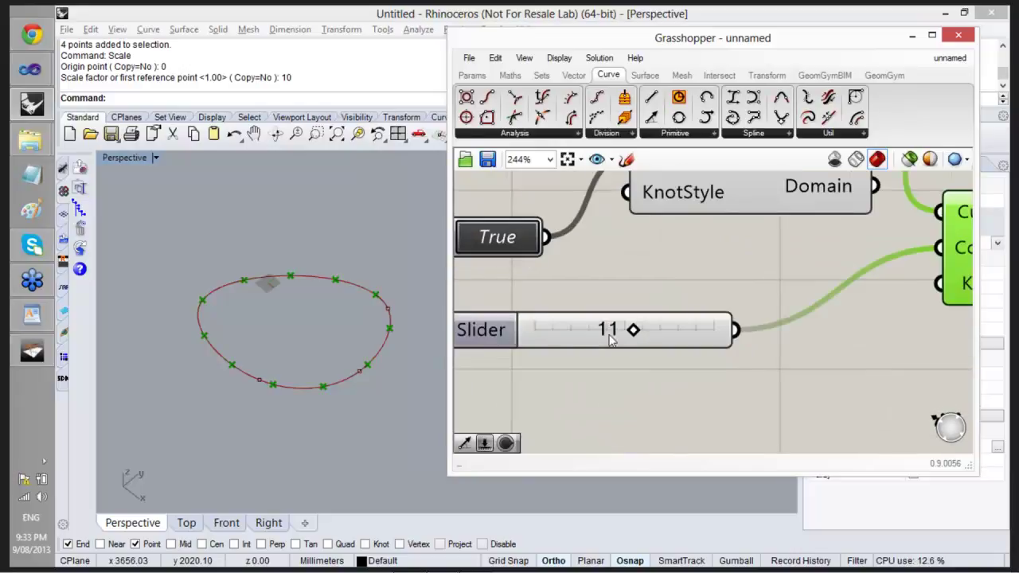
pyautogui.moveTo(632, 331); pyautogui.dragTo(660, 335)
pyautogui.scroll(2, 368, 373)
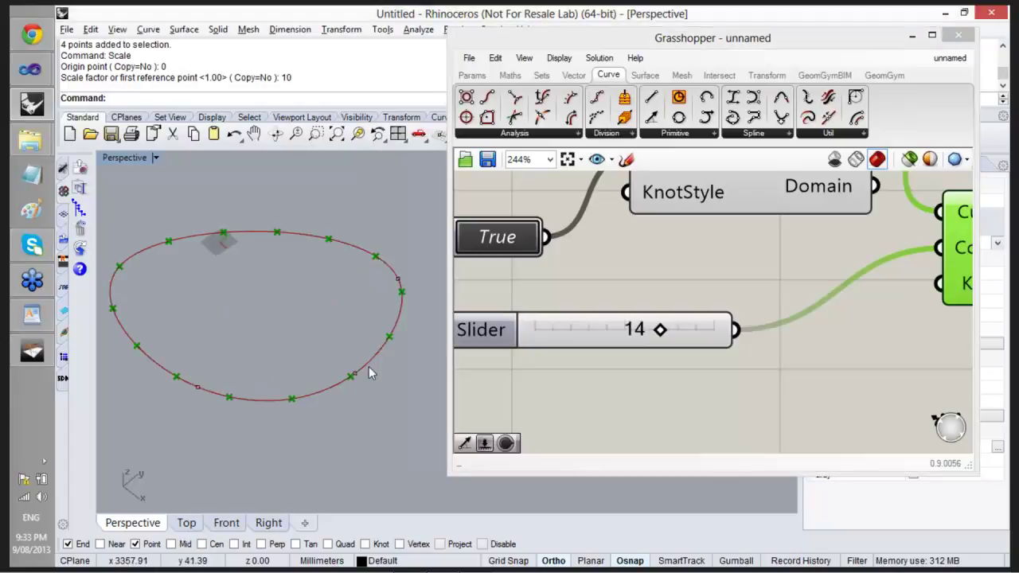
pyautogui.moveTo(661, 332)
pyautogui.mouseDown()
pyautogui.moveTo(610, 330)
pyautogui.moveTo(666, 332)
pyautogui.moveTo(613, 329)
pyautogui.moveTo(651, 333)
pyautogui.mouseUp()
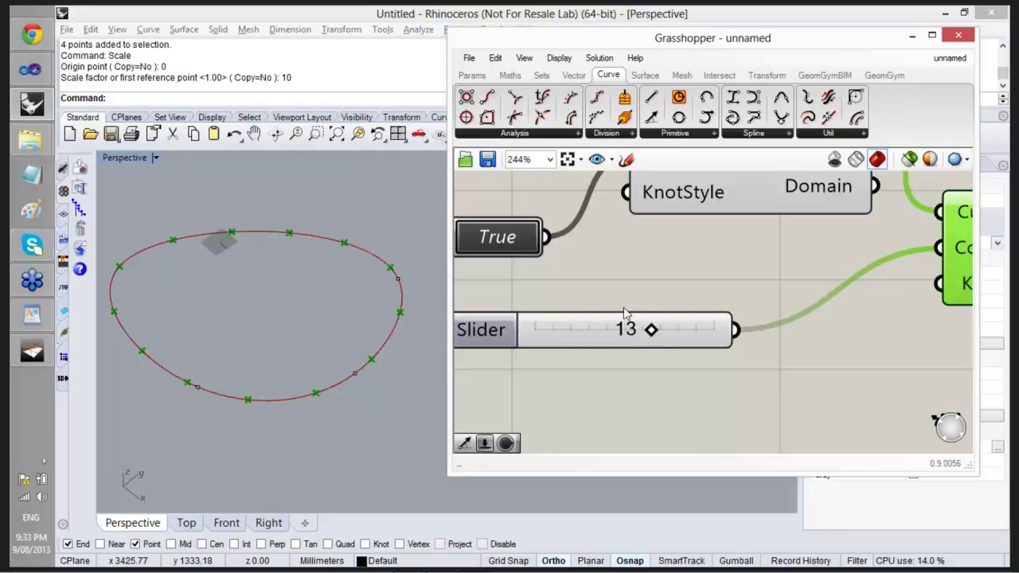
pyautogui.click(628, 312)
# Examine the Points and Tangents outputs of the Divide Curve component.
pyautogui.scroll(-2, 609, 341)
pyautogui.scroll(-3, 606, 343)
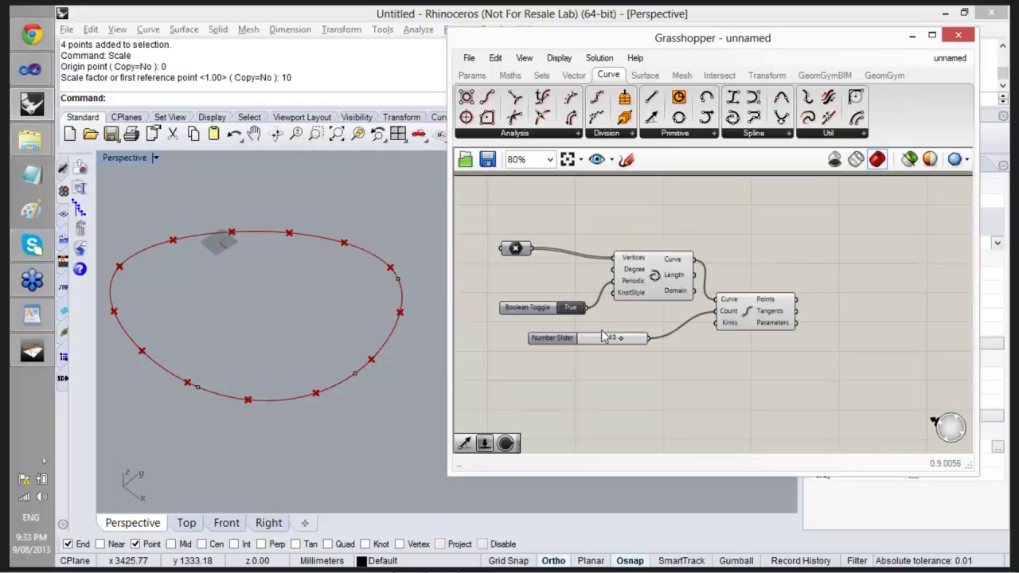
pyautogui.scroll(2, 792, 312)
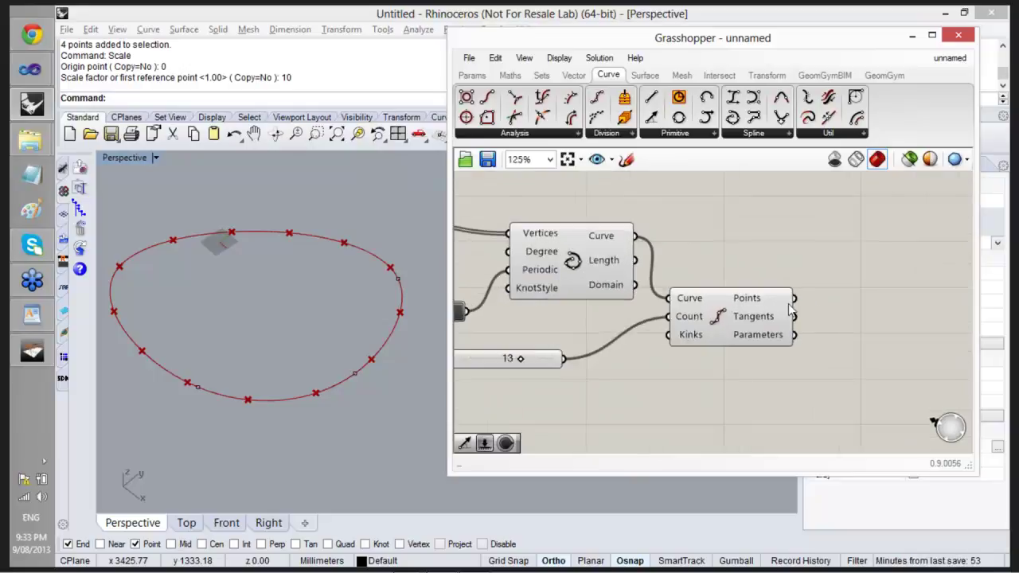
pyautogui.moveTo(749, 299)
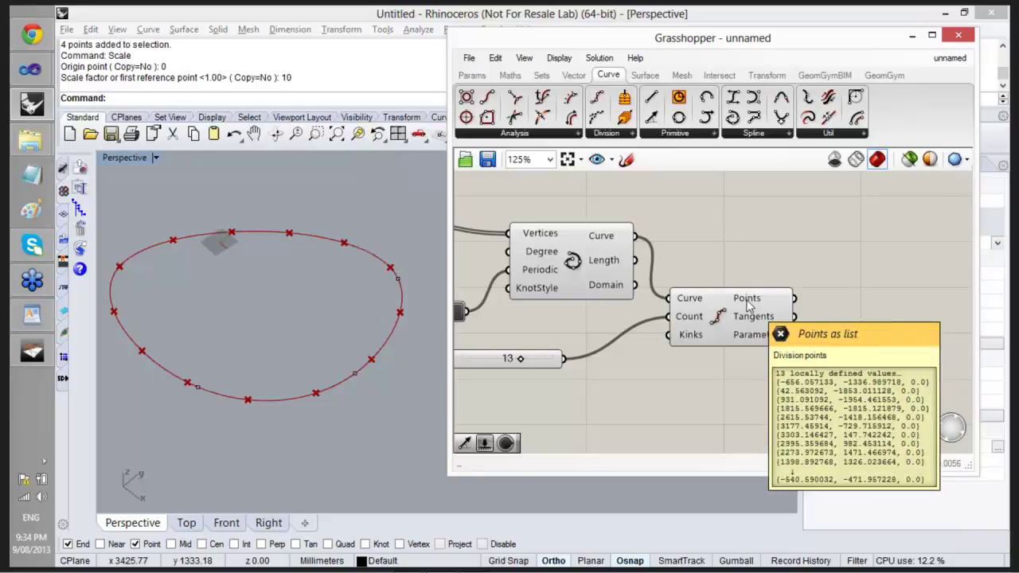
pyautogui.scroll(3, 748, 305)
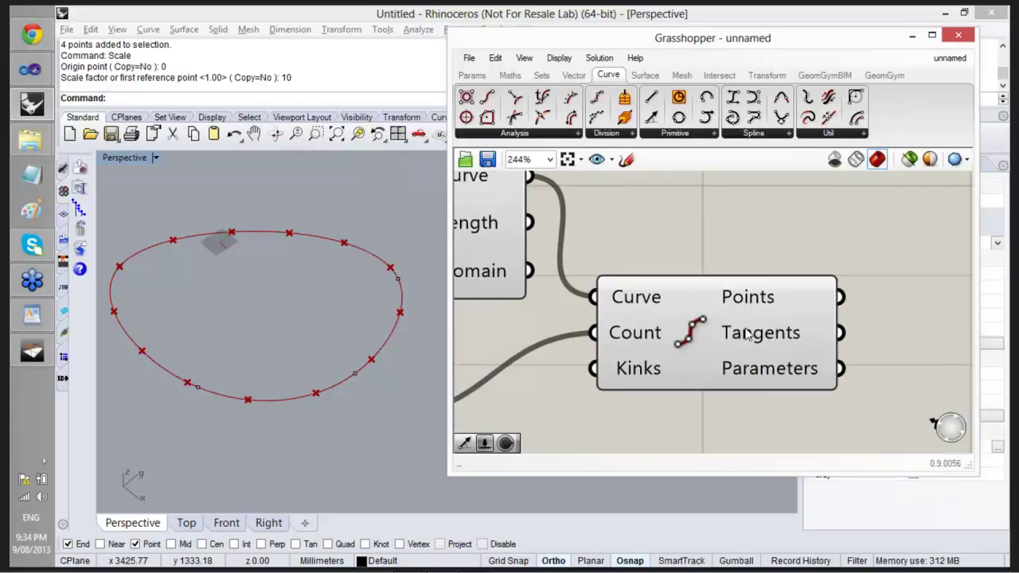
pyautogui.moveTo(748, 340)
pyautogui.scroll(-5, 758, 361)
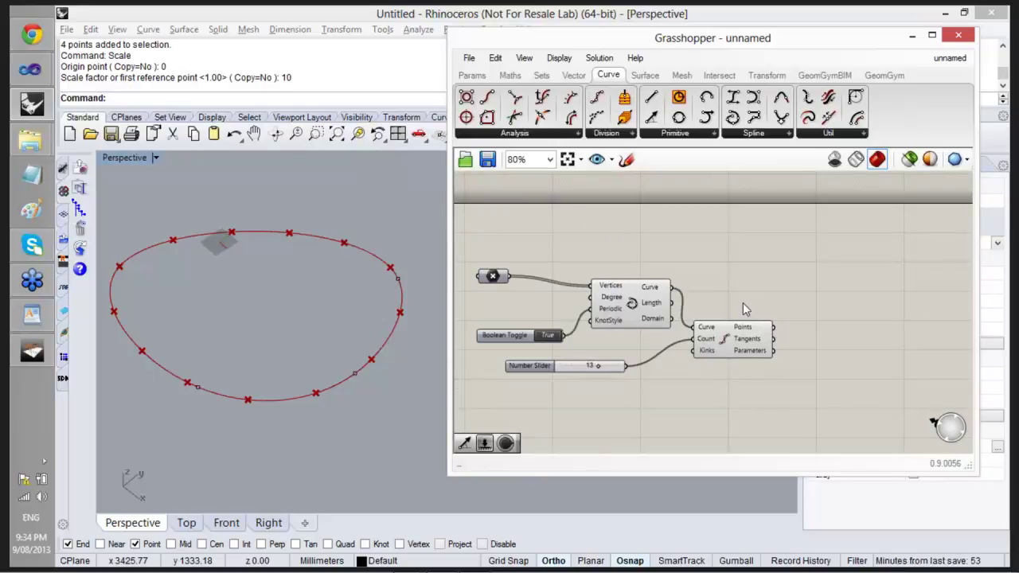
# Place a Line SDL component beside Divide Curve and connect the Points output to its Start input.
pyautogui.moveTo(735, 308); pyautogui.dragTo(699, 263, button='right')
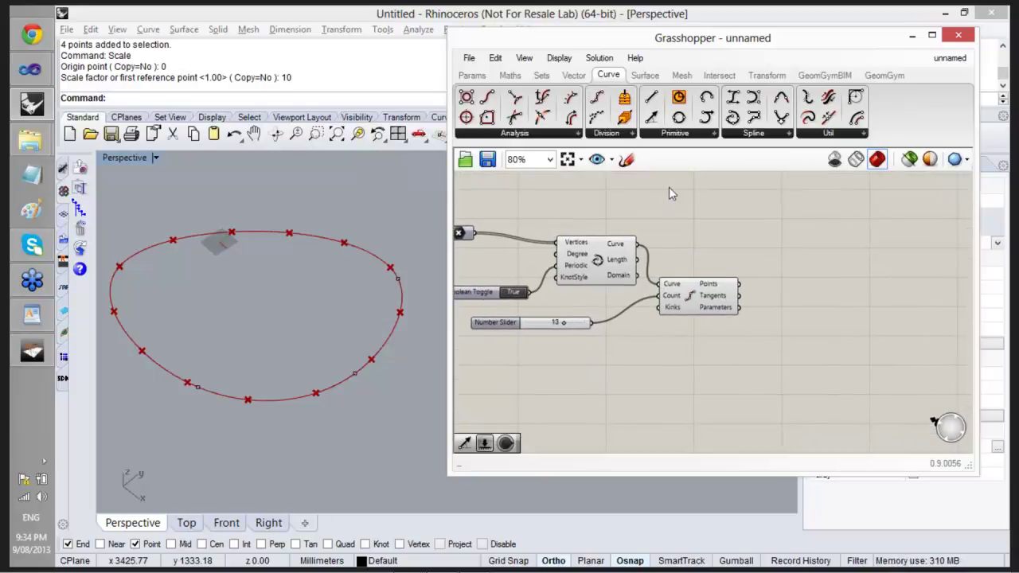
pyautogui.click(653, 137)
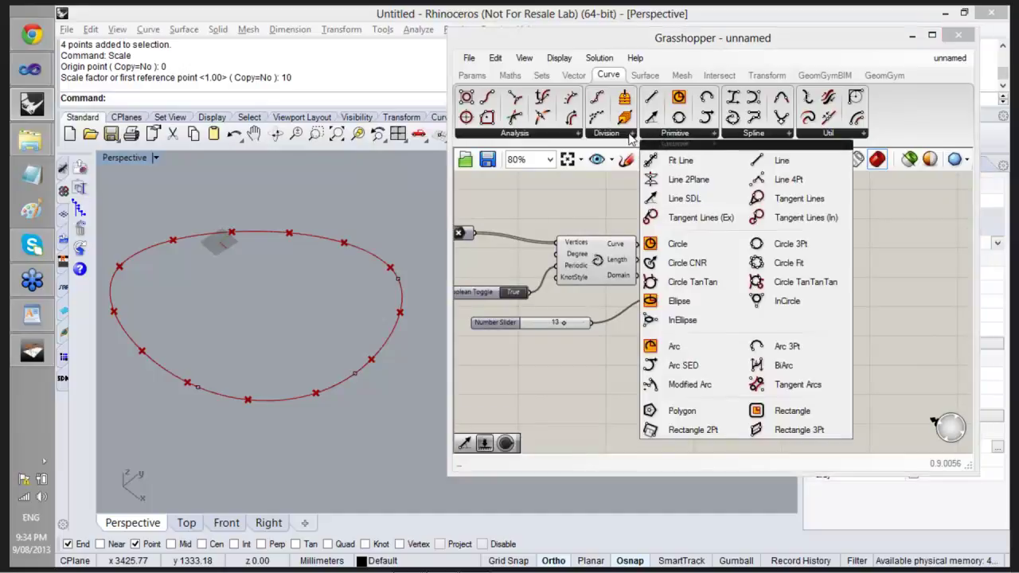
pyautogui.click(632, 139)
pyautogui.click(661, 135)
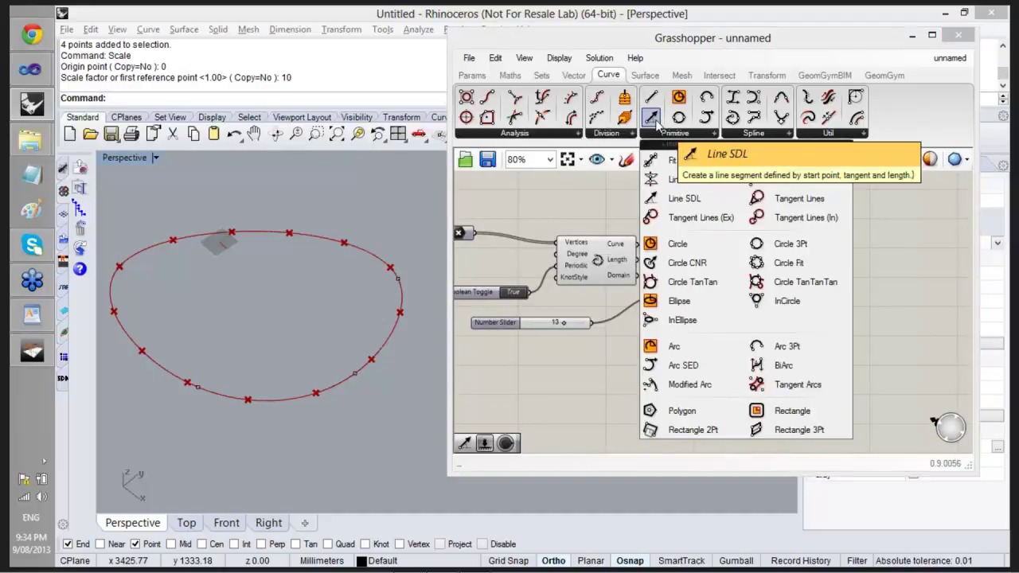
pyautogui.moveTo(655, 117); pyautogui.dragTo(800, 307)
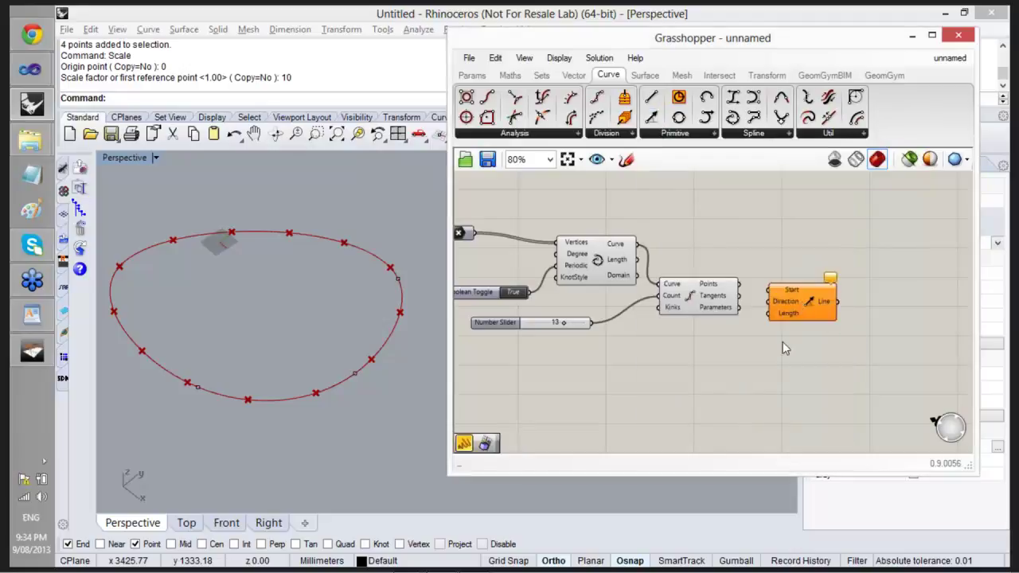
pyautogui.scroll(3, 815, 304)
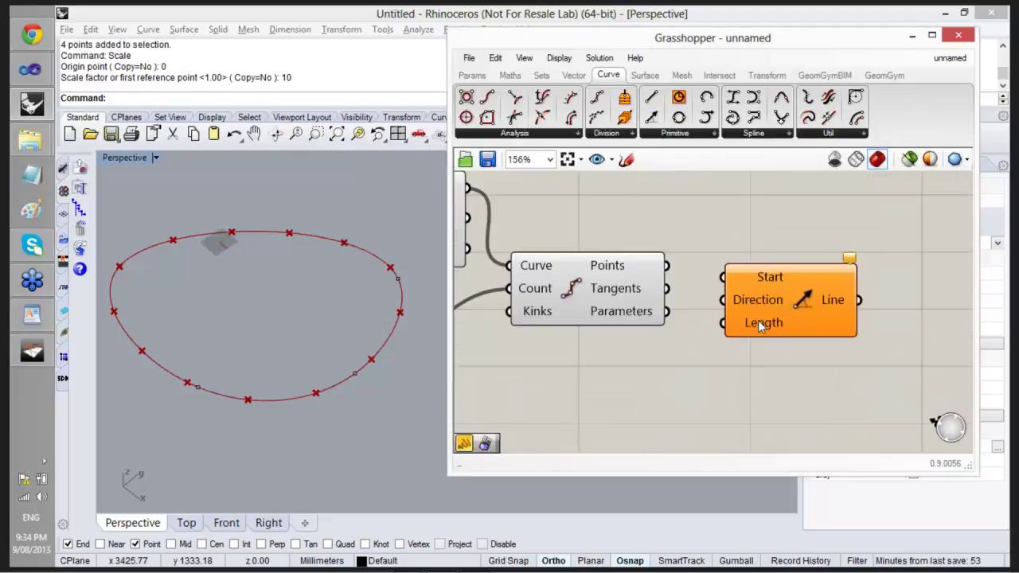
pyautogui.moveTo(668, 266); pyautogui.dragTo(729, 274)
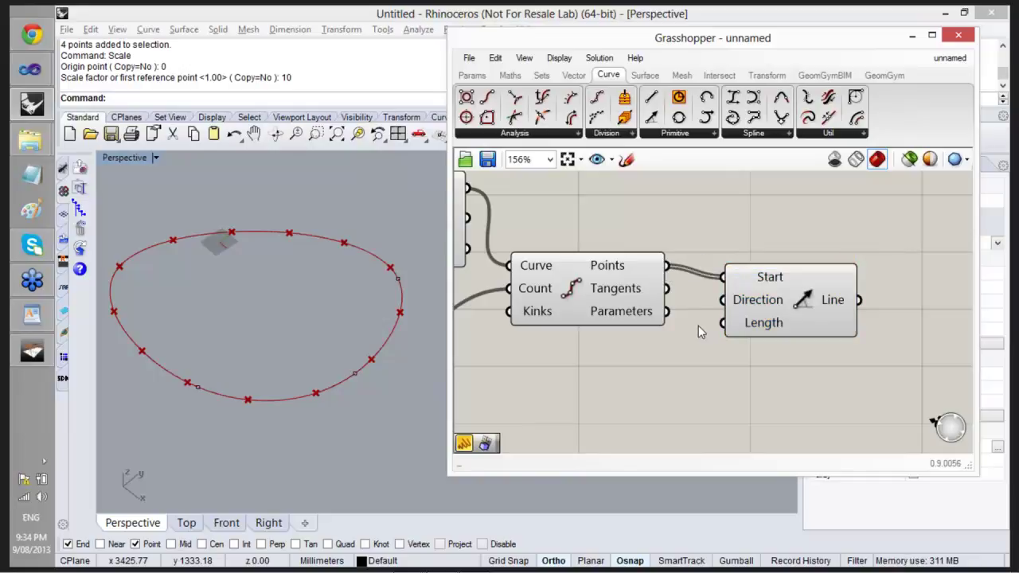
pyautogui.moveTo(741, 302)
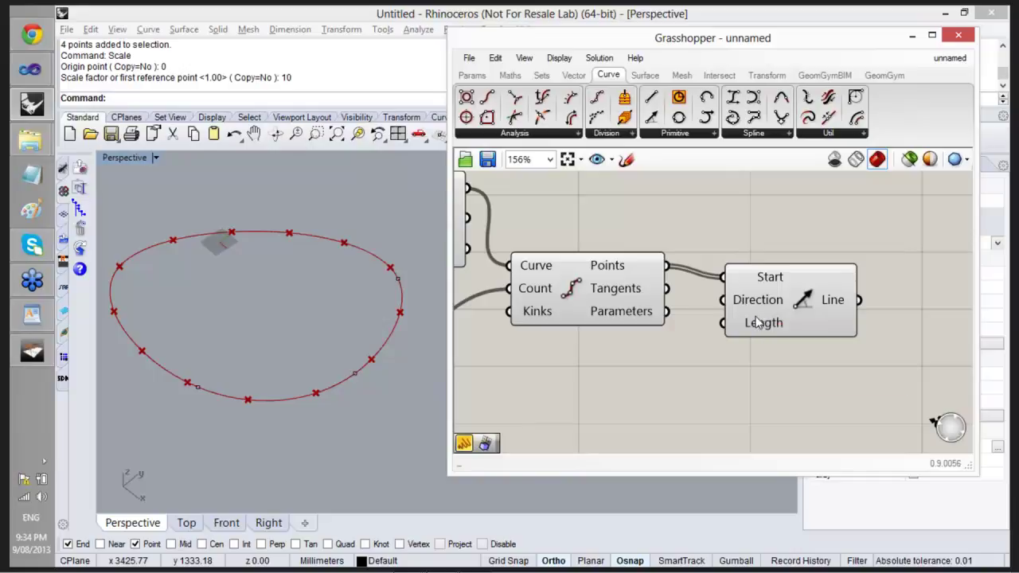
pyautogui.moveTo(758, 320)
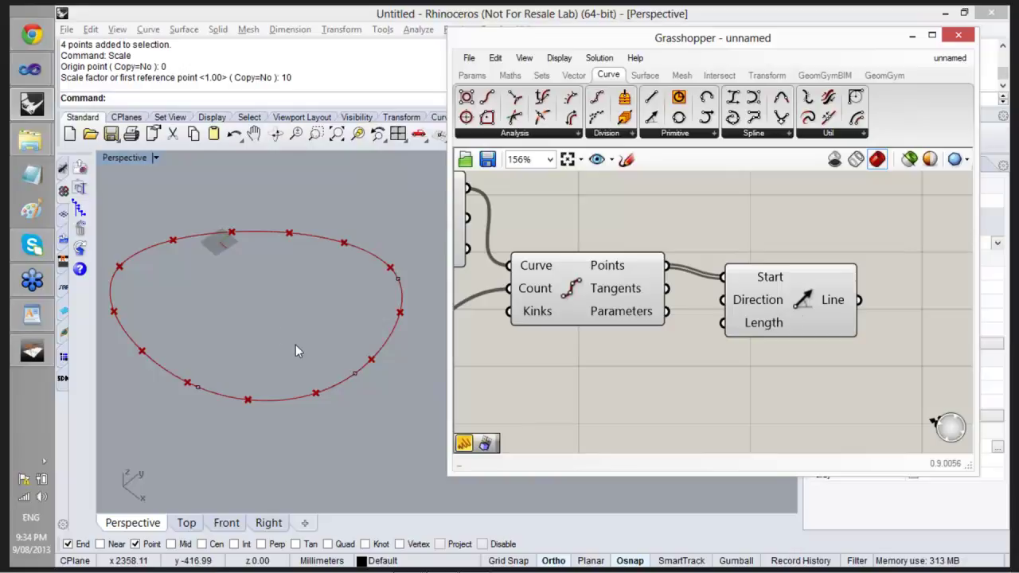
# Duplicate the Number Slider that drives the division count and place the copy below it.
pyautogui.moveTo(646, 389); pyautogui.dragTo(707, 353, button='right')
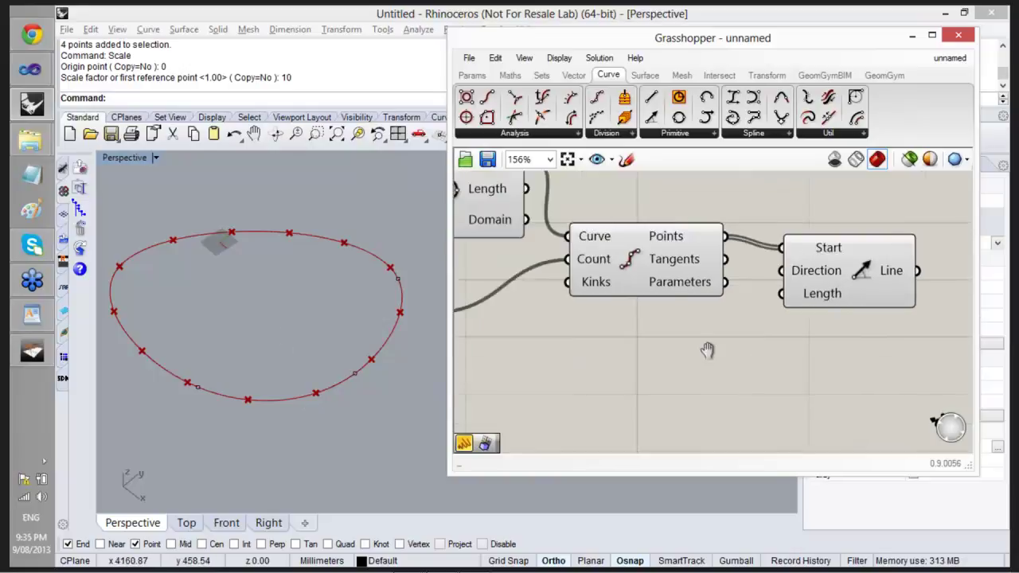
pyautogui.scroll(-2, 703, 353)
pyautogui.moveTo(605, 340); pyautogui.dragTo(672, 331, button='right')
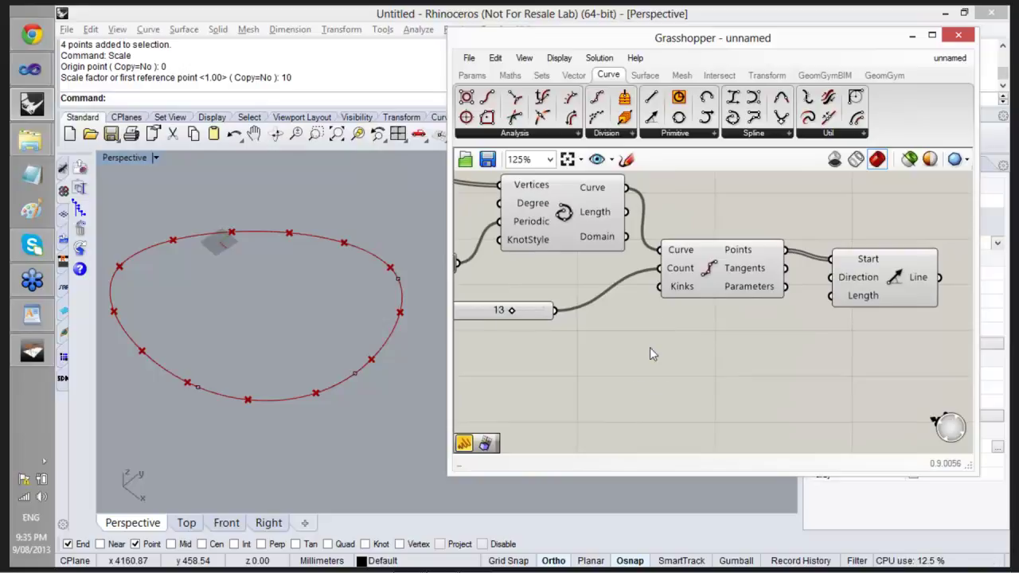
pyautogui.moveTo(501, 359); pyautogui.dragTo(527, 362, button='right')
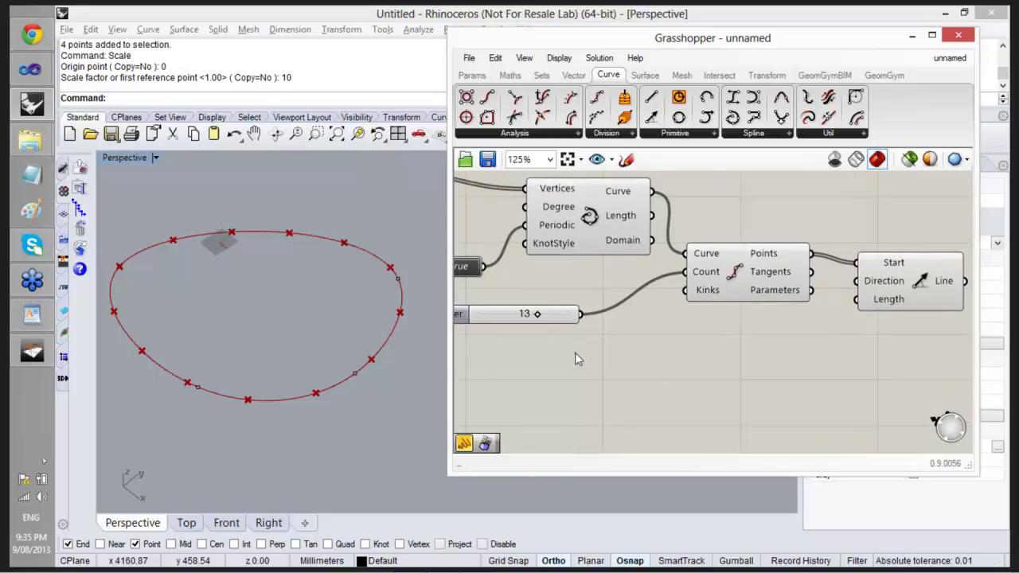
pyautogui.click(505, 318)
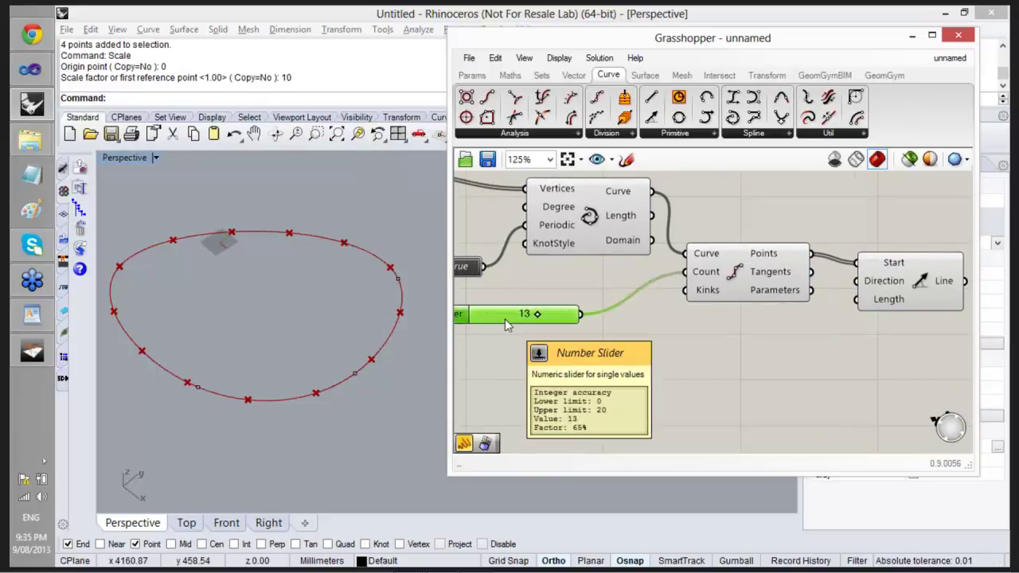
pyautogui.hotkey('ctrl', 'c')
pyautogui.hotkey('ctrl', 'v')
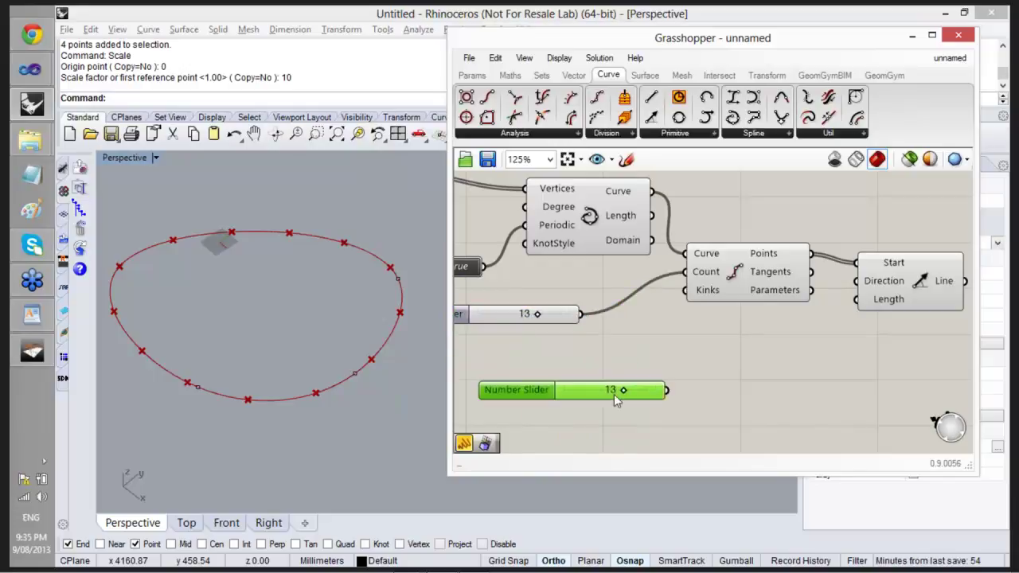
# Multiply the copied slider's value by 1000 with a Multiplication component and feed the Result into Line SDL's Length input.
pyautogui.click(510, 74)
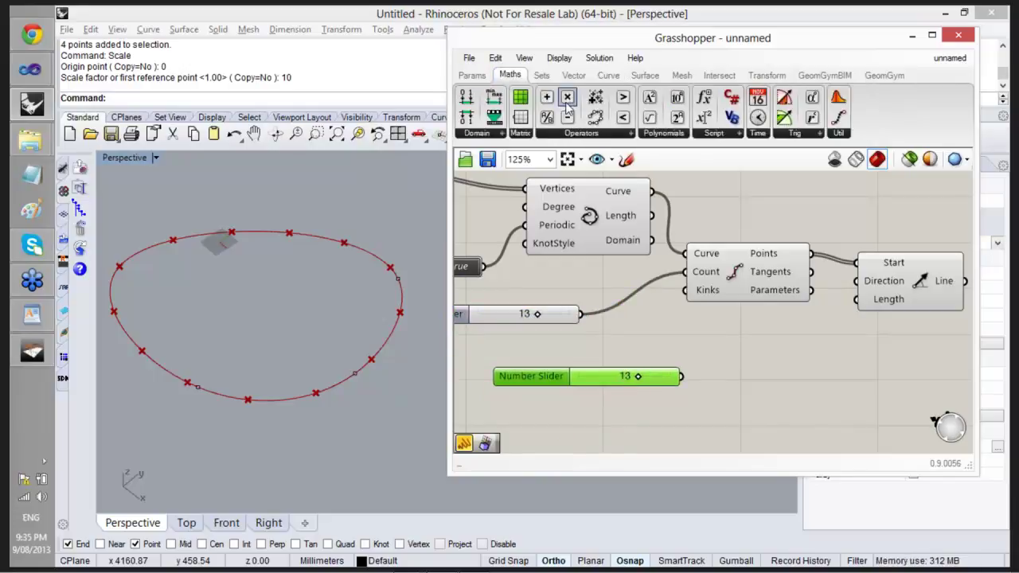
pyautogui.click(761, 390)
pyautogui.moveTo(681, 376); pyautogui.dragTo(719, 379)
pyautogui.rightClick(727, 397)
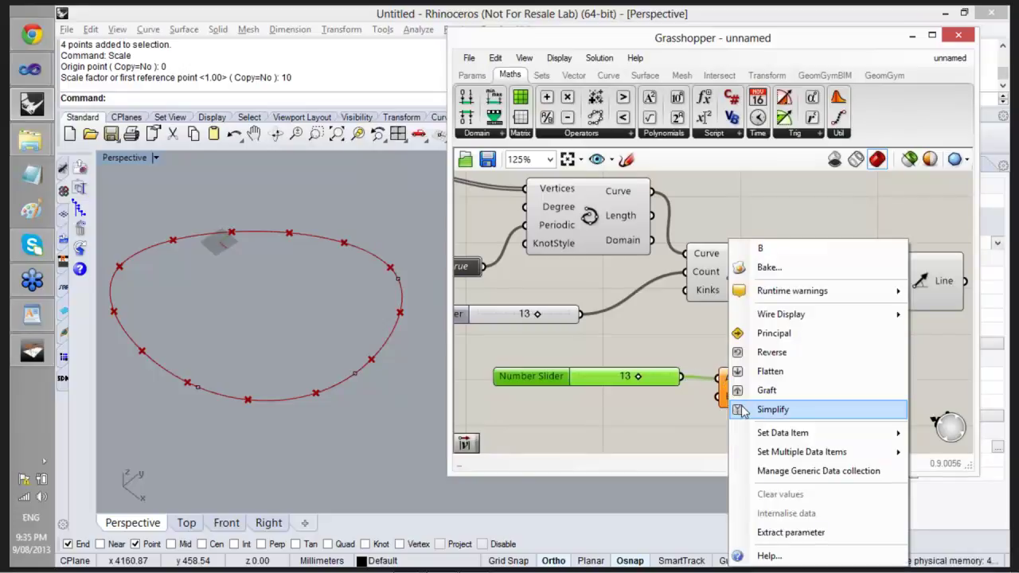
pyautogui.moveTo(749, 432)
pyautogui.click(702, 431)
pyautogui.write('1000')
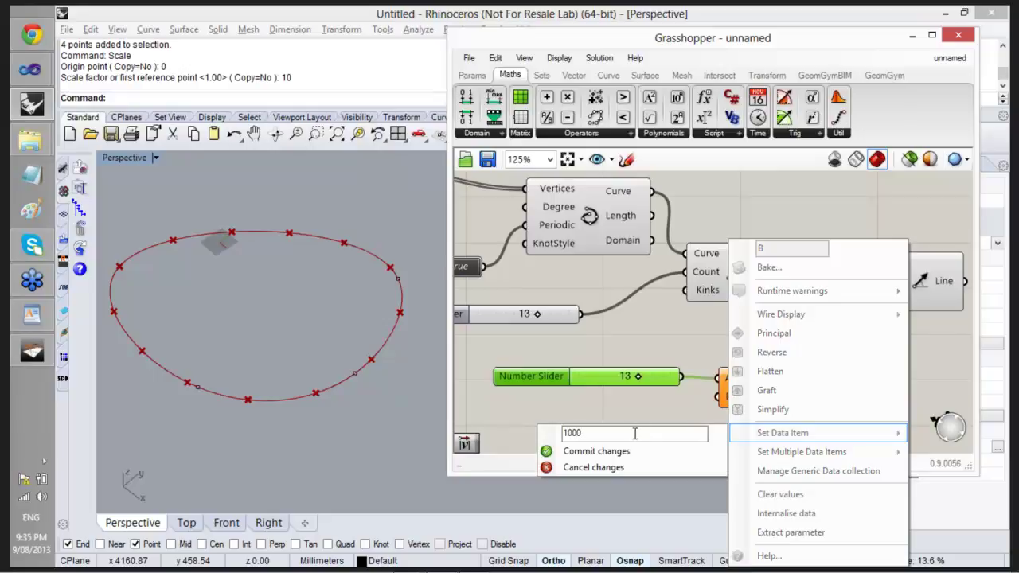
pyautogui.click(637, 452)
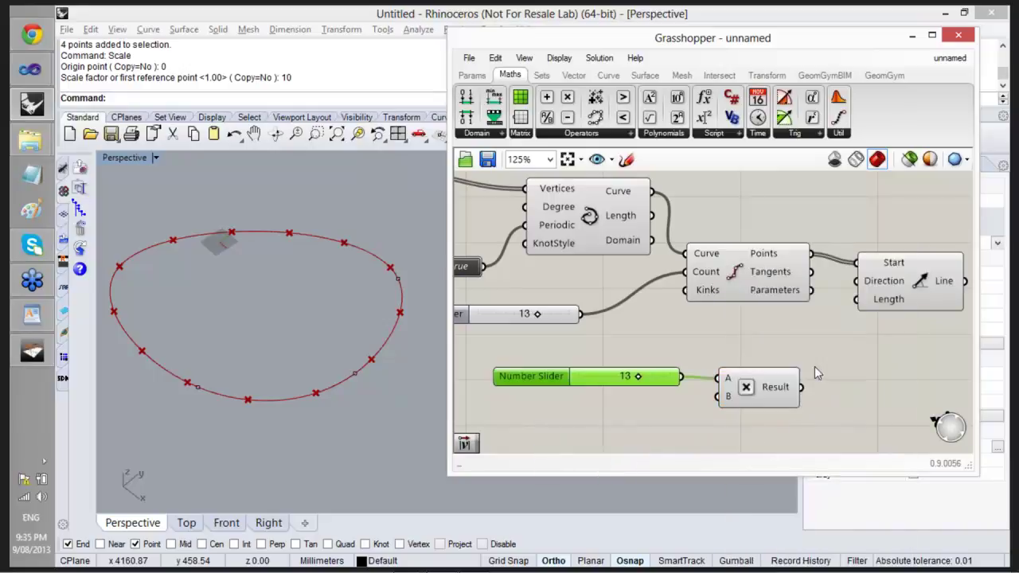
pyautogui.moveTo(803, 387); pyautogui.dragTo(869, 305)
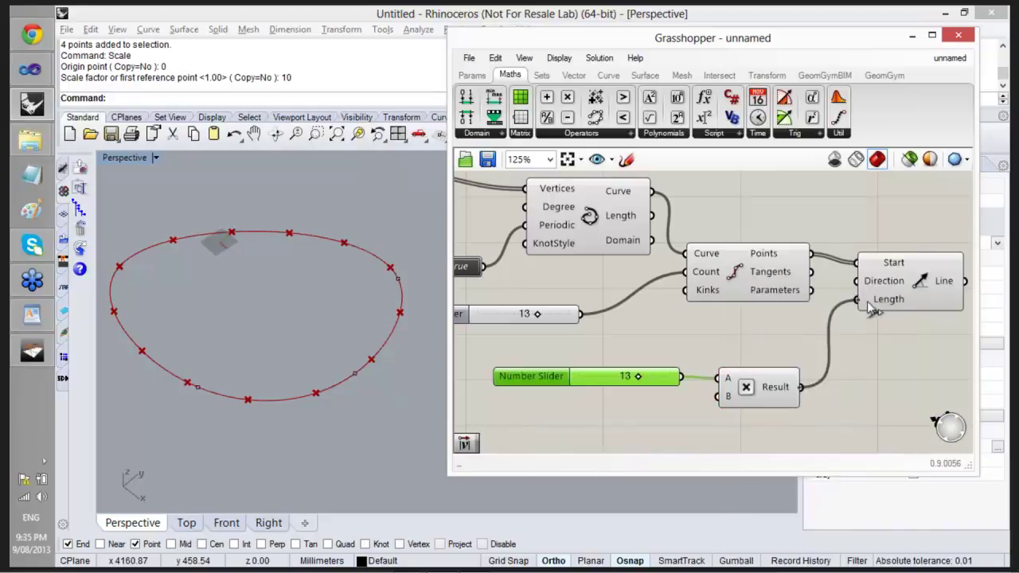
# Set the line length slider to 4 and the division count slider to 14, and select Line SDL to highlight its lines.
pyautogui.click(326, 437)
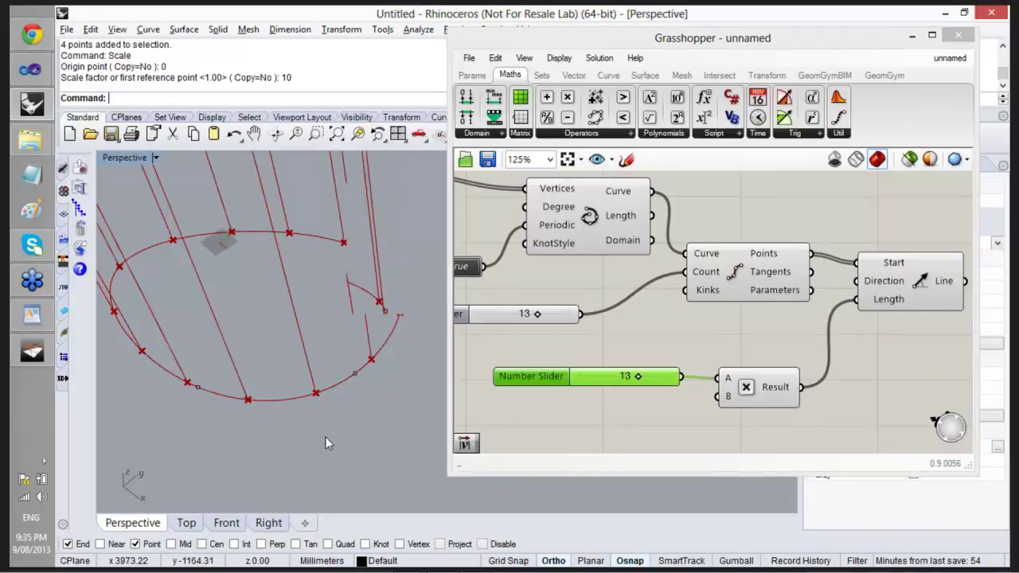
pyautogui.scroll(-4, 331, 430)
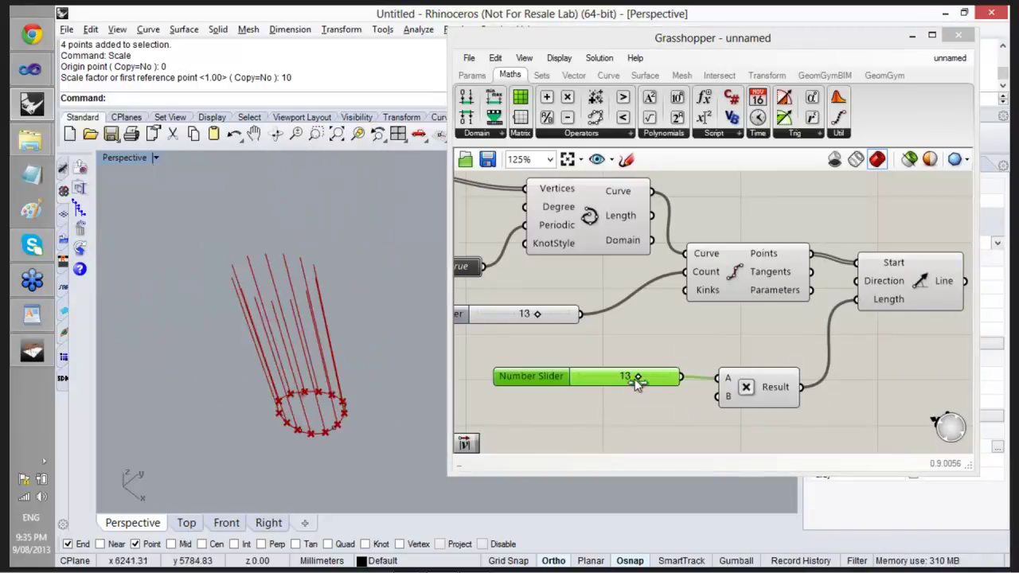
pyautogui.moveTo(639, 380); pyautogui.dragTo(597, 393)
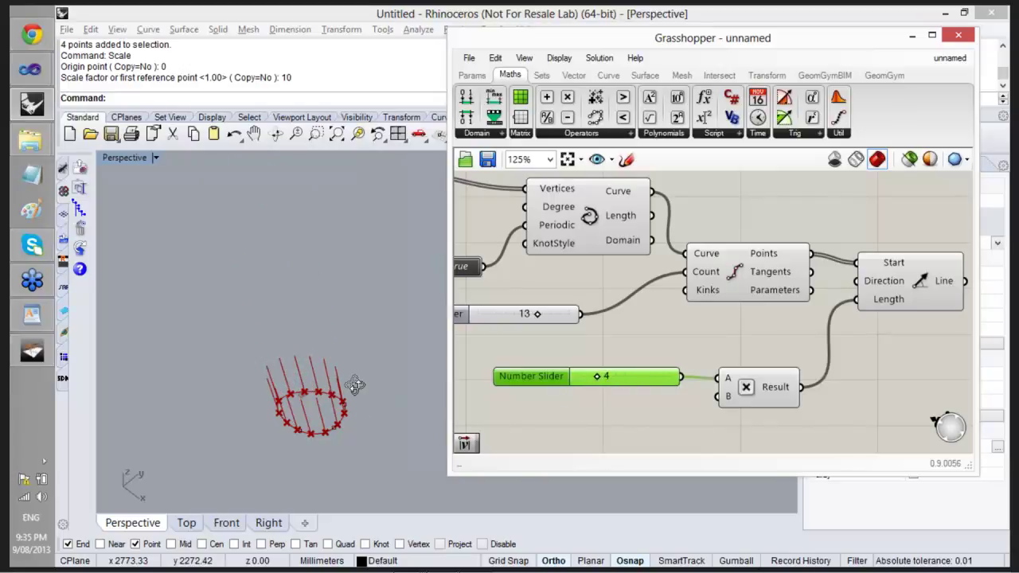
pyautogui.moveTo(355, 385); pyautogui.dragTo(350, 379, button='right')
pyautogui.moveTo(539, 315)
pyautogui.mouseDown()
pyautogui.moveTo(518, 316)
pyautogui.moveTo(543, 316)
pyautogui.mouseUp()
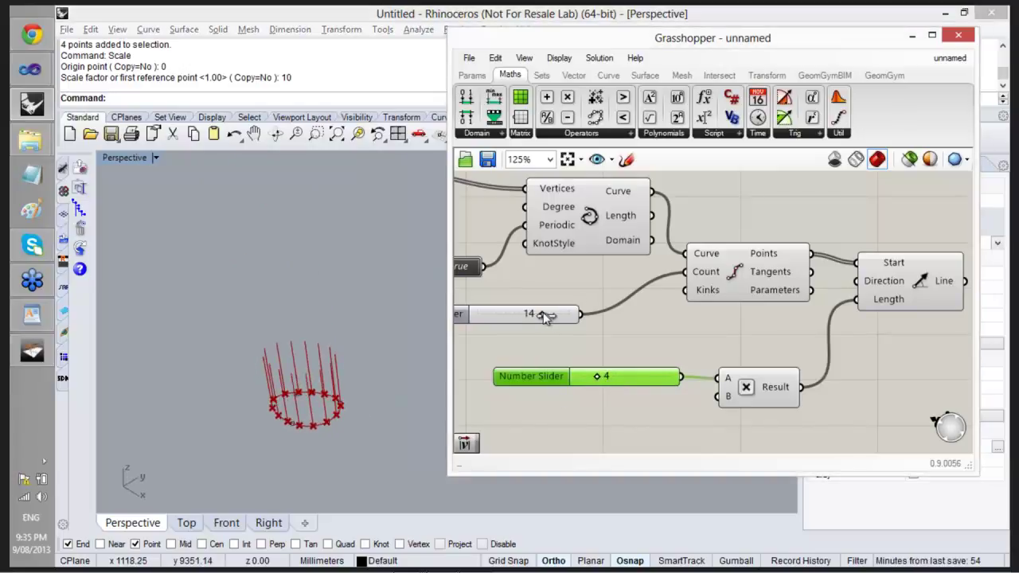
pyautogui.scroll(5, 314, 430)
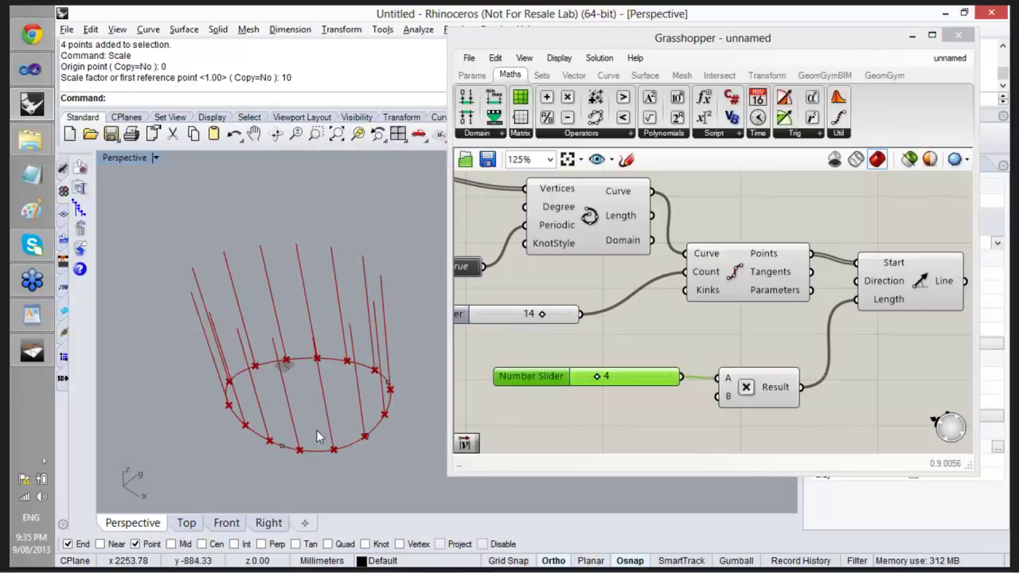
pyautogui.click(934, 278)
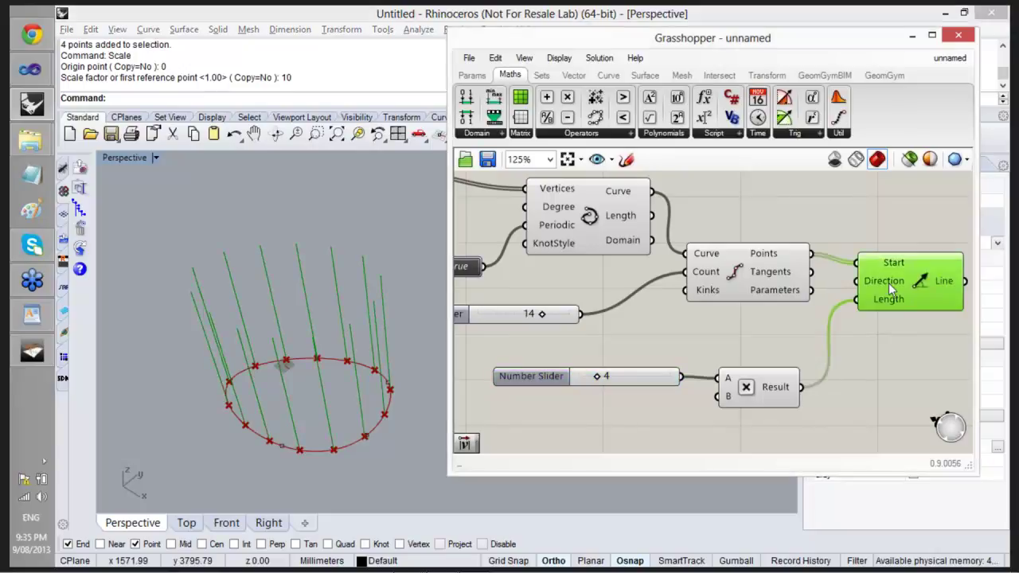
pyautogui.click(248, 311)
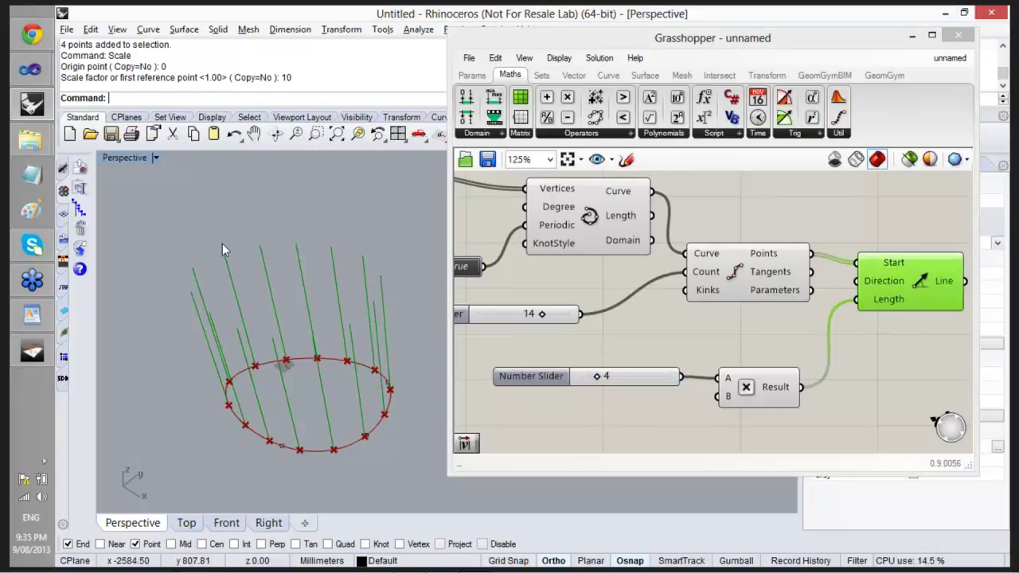
# Check the file types offered for saving the Rhino model, leaving without saving.
pyautogui.click(67, 29)
pyautogui.click(87, 146)
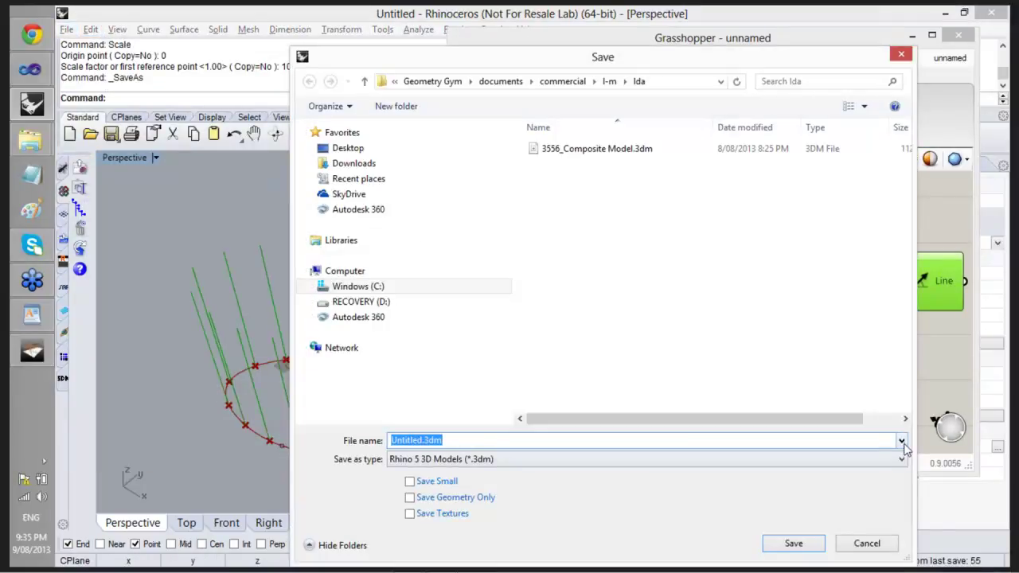
pyautogui.click(903, 442)
pyautogui.click(911, 441)
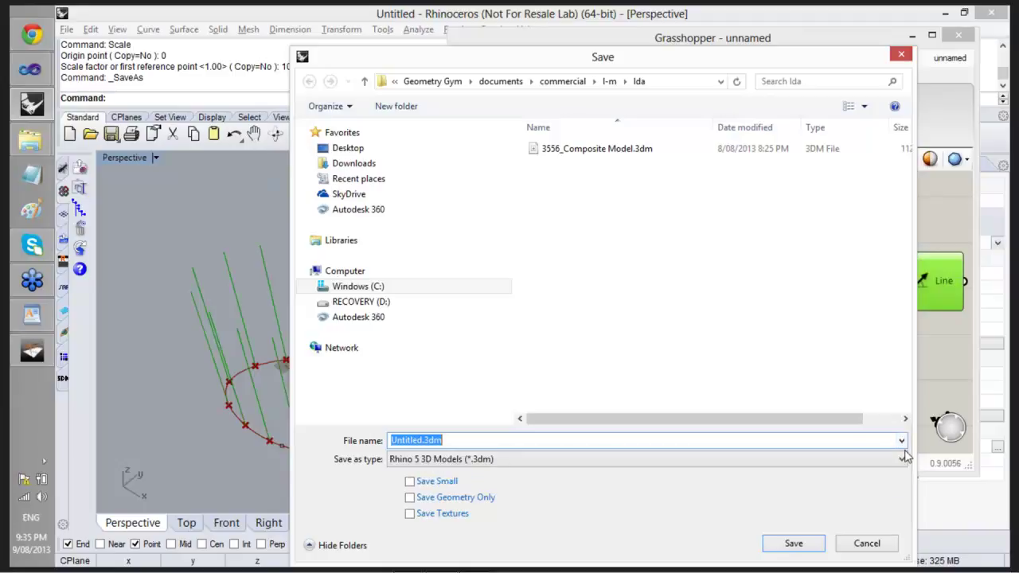
pyautogui.click(905, 457)
pyautogui.click(905, 459)
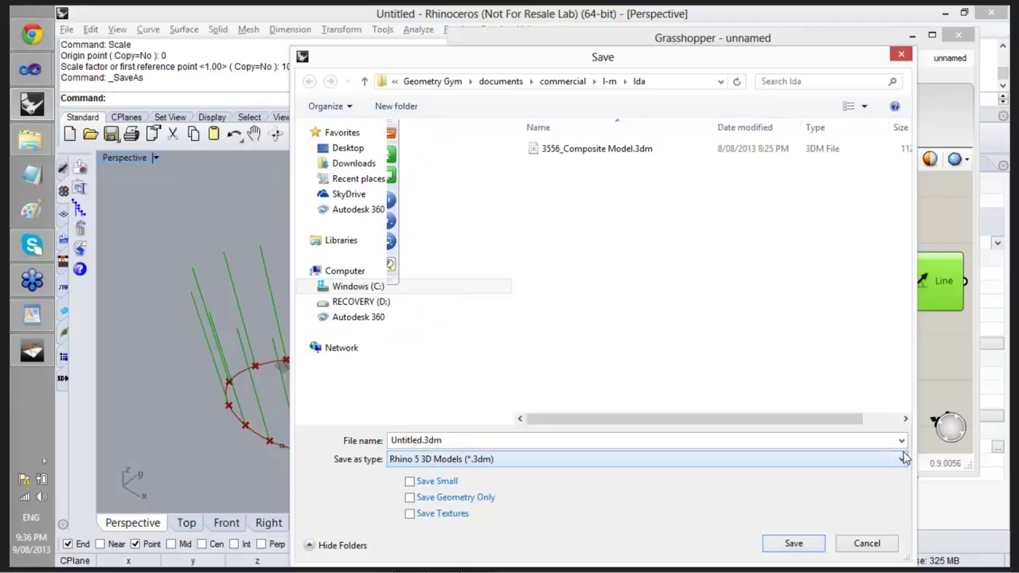
pyautogui.click(890, 543)
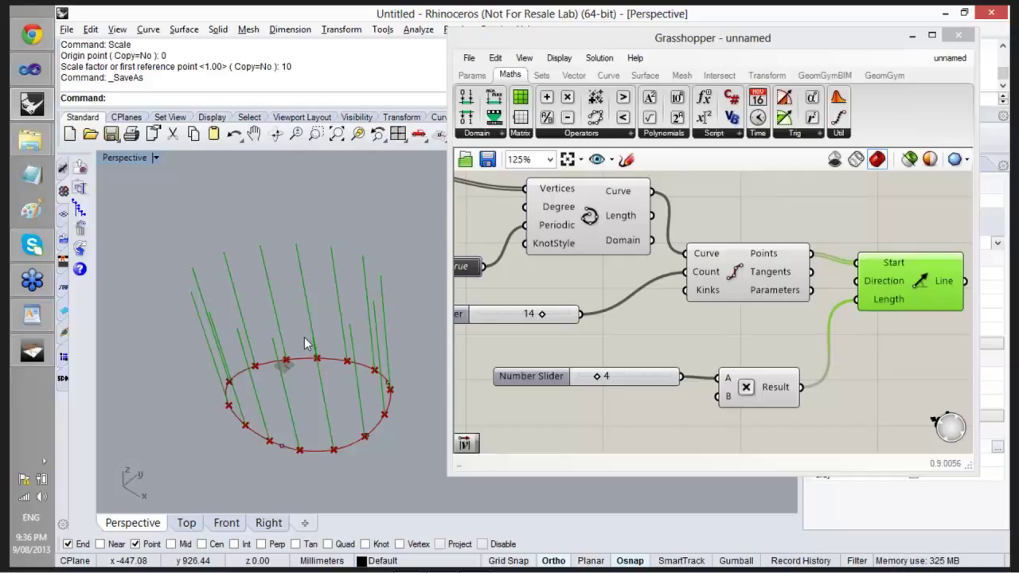
# Set the curve's division count slider to 17.
pyautogui.moveTo(542, 317)
pyautogui.mouseDown()
pyautogui.moveTo(522, 317)
pyautogui.moveTo(561, 316)
pyautogui.mouseUp()
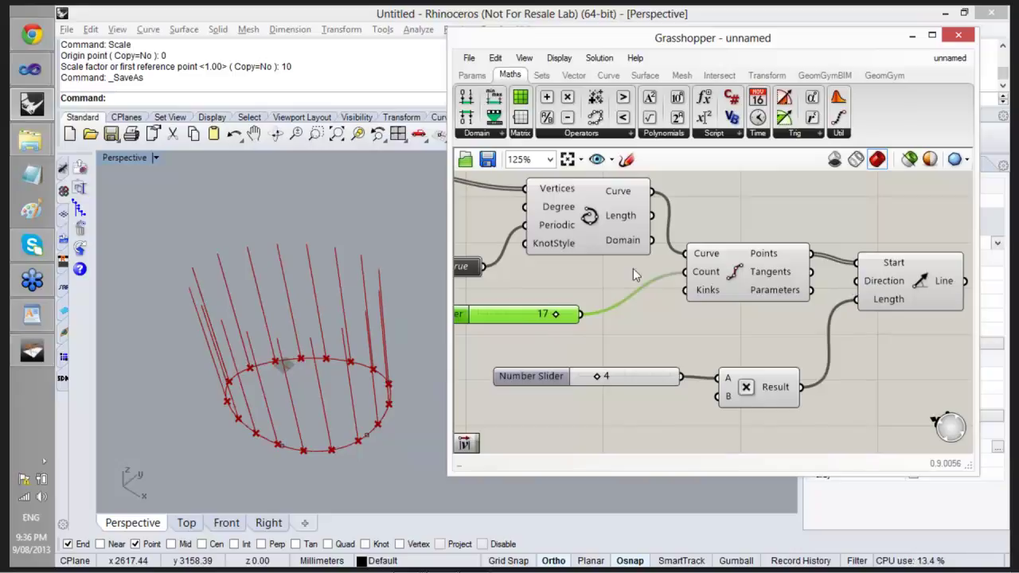
pyautogui.moveTo(223, 398); pyautogui.dragTo(253, 306, button='right')
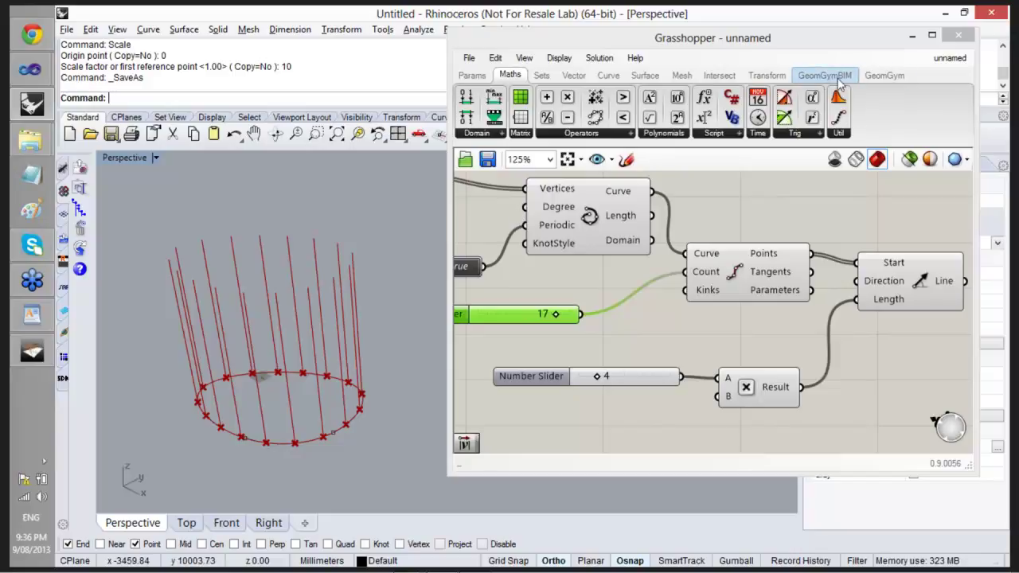
# Review the GeomGym GSA components and place a ggCatalogueProfile component below Line SDL.
pyautogui.click(884, 74)
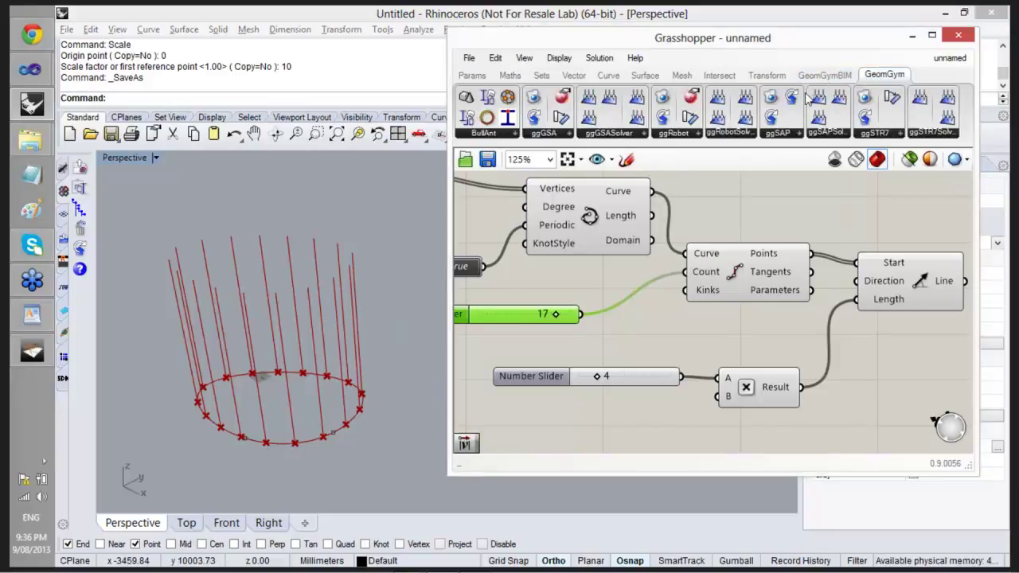
pyautogui.click(553, 136)
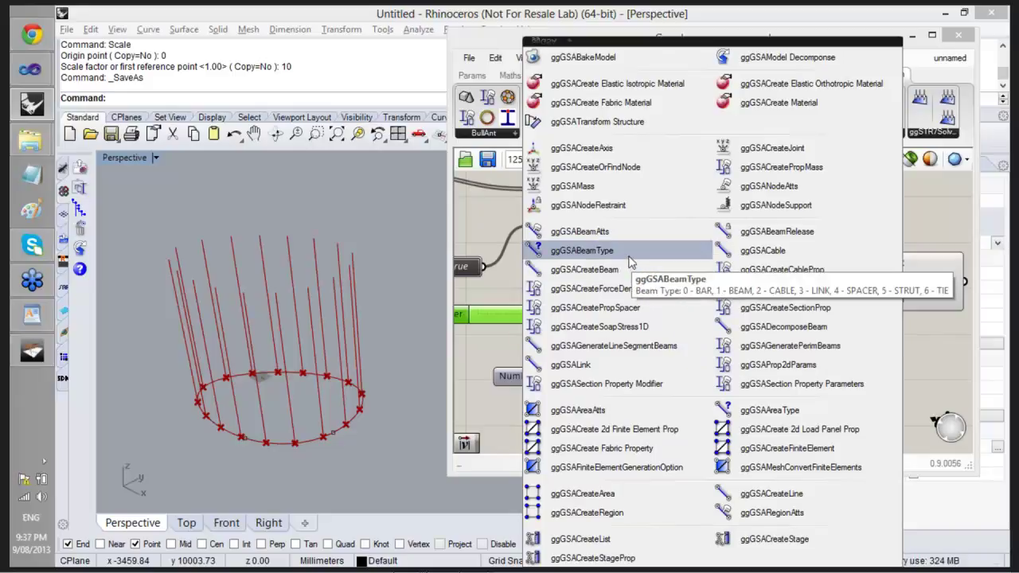
pyautogui.scroll(-2, 494, 219)
pyautogui.scroll(1, 494, 219)
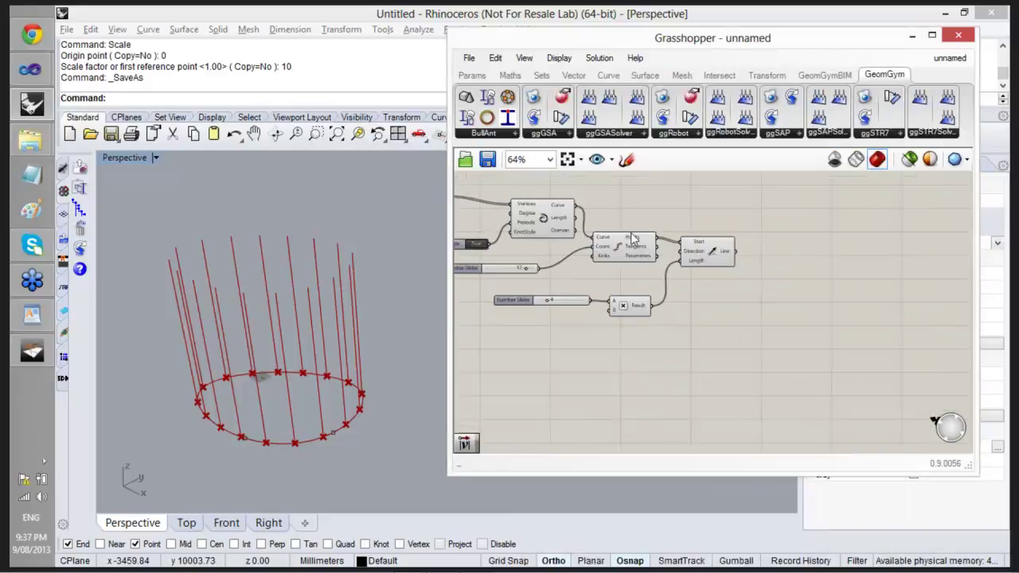
pyautogui.scroll(1, 734, 239)
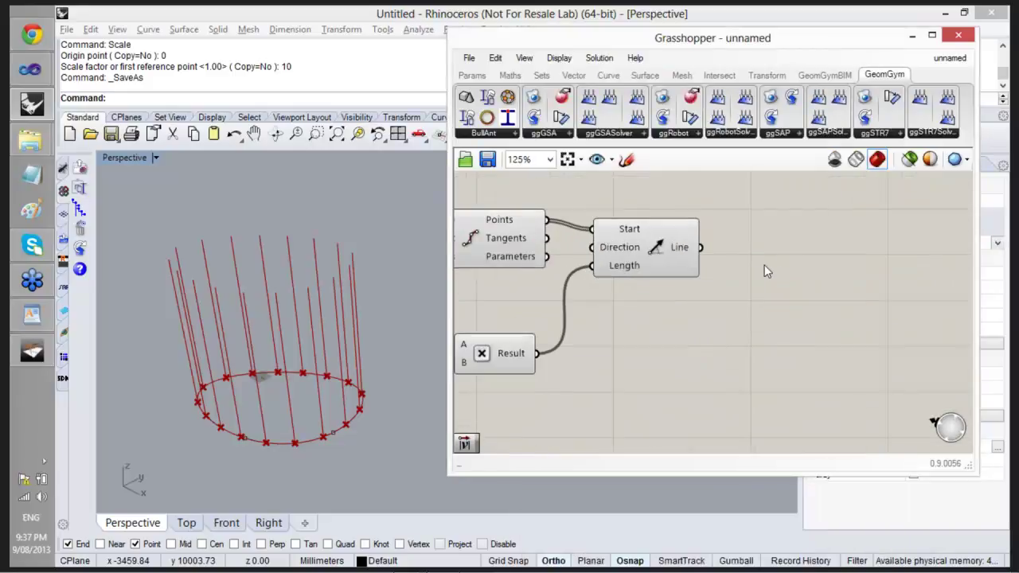
pyautogui.click(561, 132)
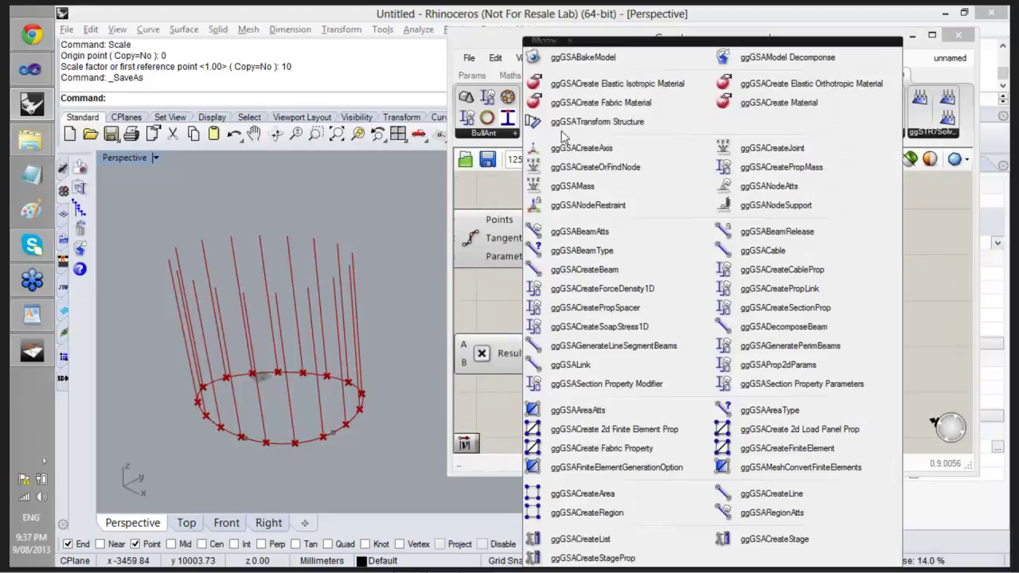
pyautogui.click(497, 134)
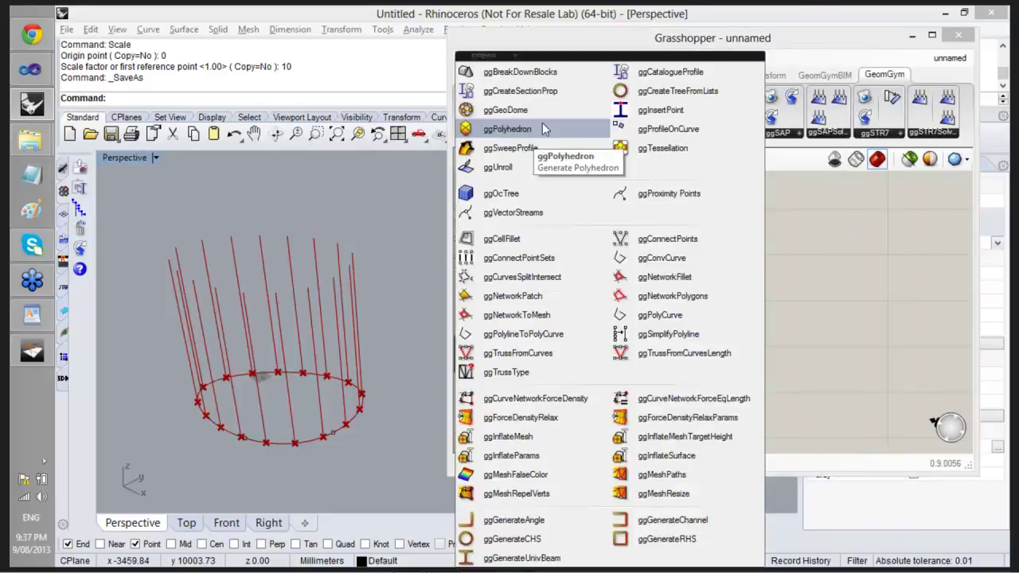
pyautogui.moveTo(650, 71); pyautogui.dragTo(661, 362)
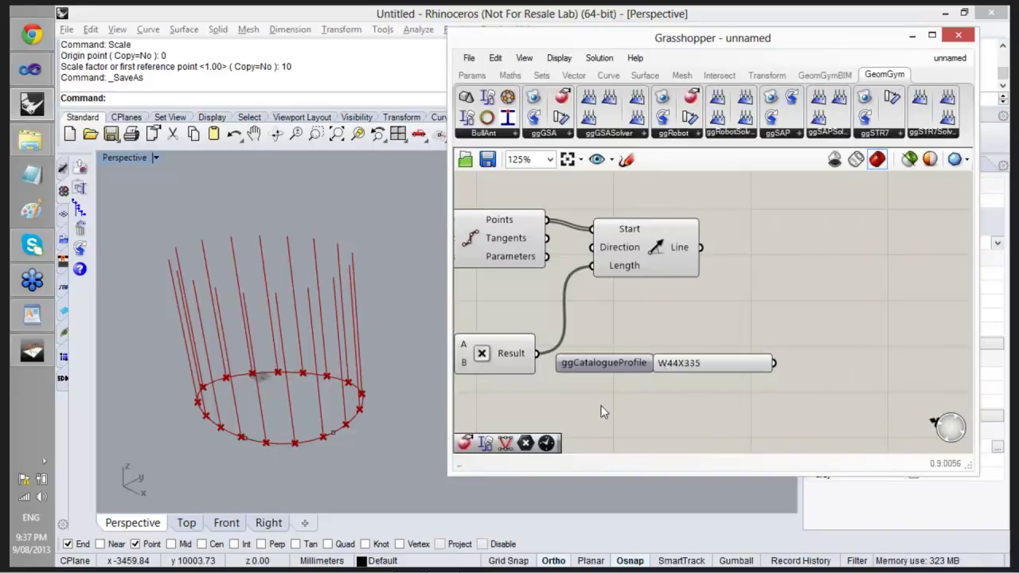
# Set the ggCatalogueProfile to the British Universal Columns section UC203x203x52.
pyautogui.scroll(3, 603, 412)
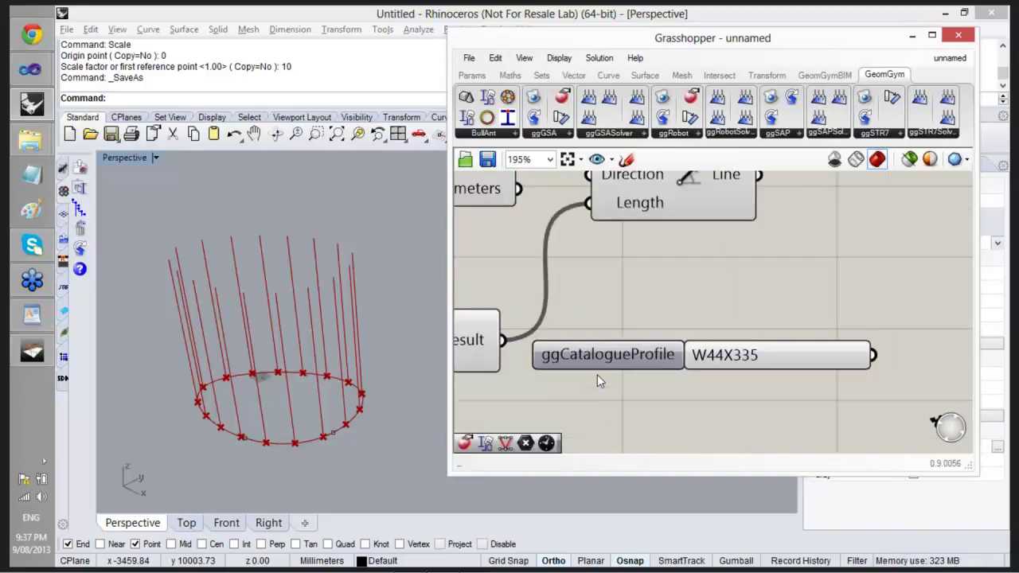
pyautogui.rightClick(732, 361)
pyautogui.click(779, 366)
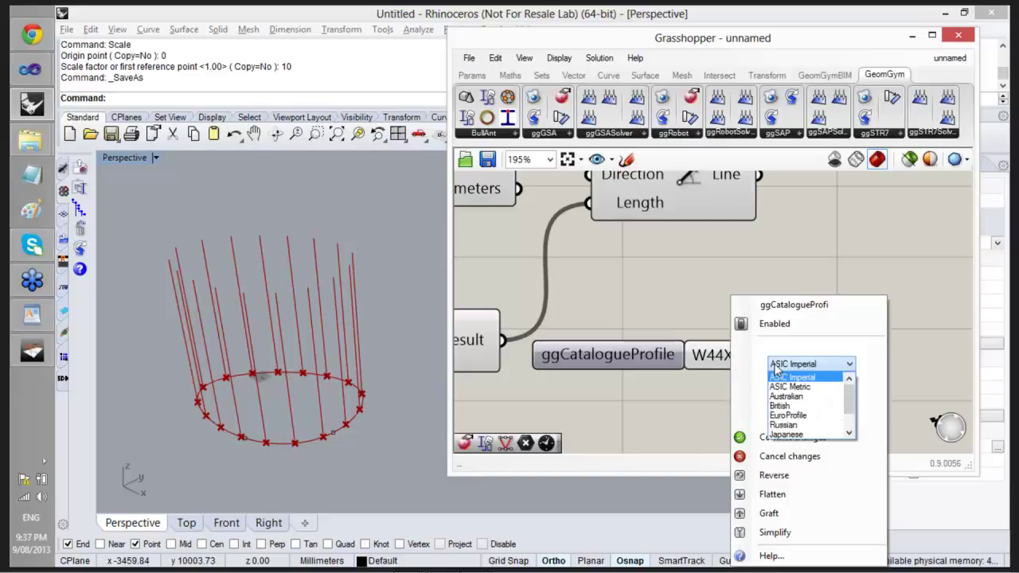
pyautogui.click(790, 407)
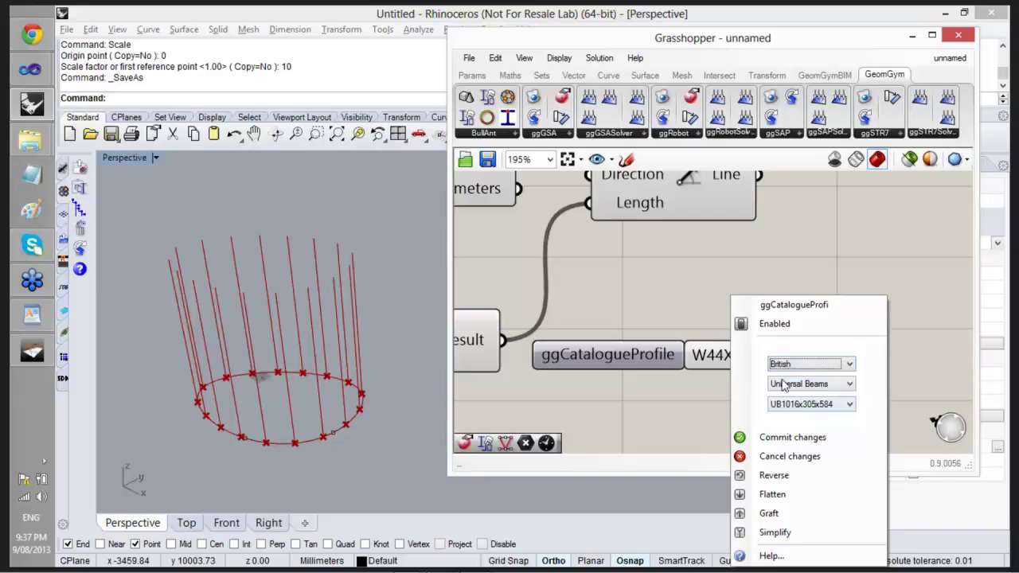
pyautogui.click(804, 384)
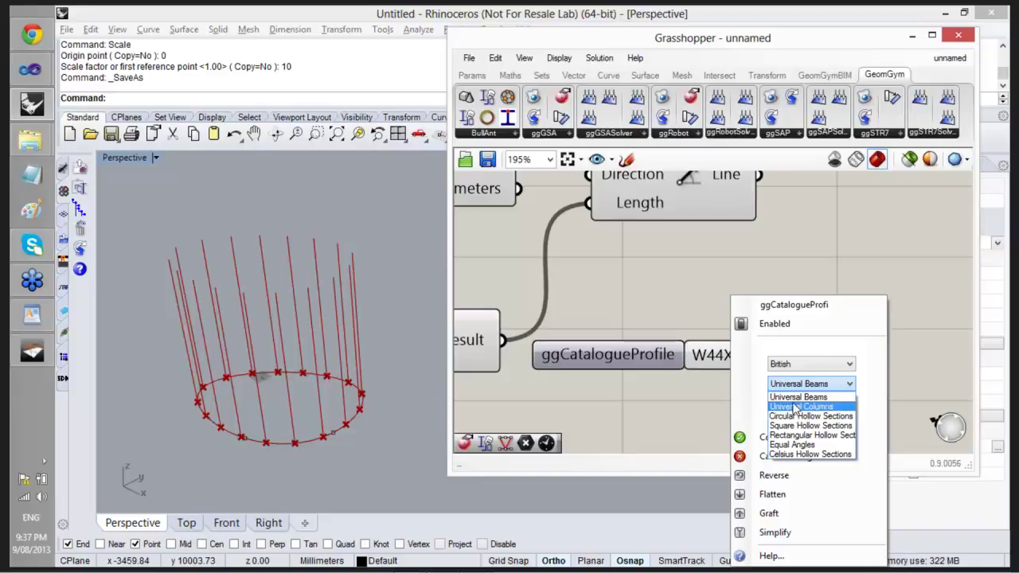
pyautogui.click(794, 407)
pyautogui.click(848, 404)
pyautogui.moveTo(852, 443); pyautogui.dragTo(852, 469)
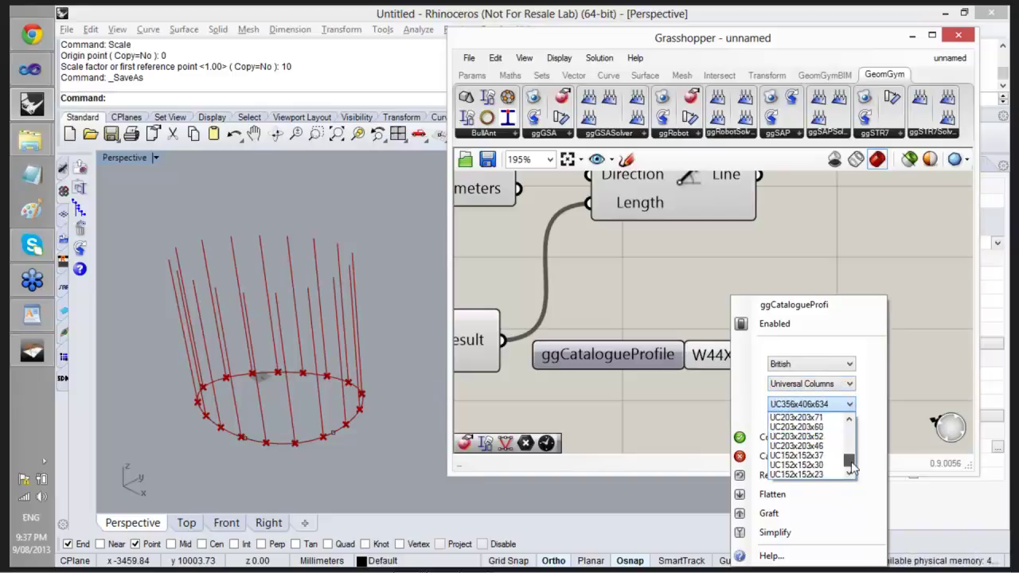
pyautogui.click(799, 450)
pyautogui.click(800, 437)
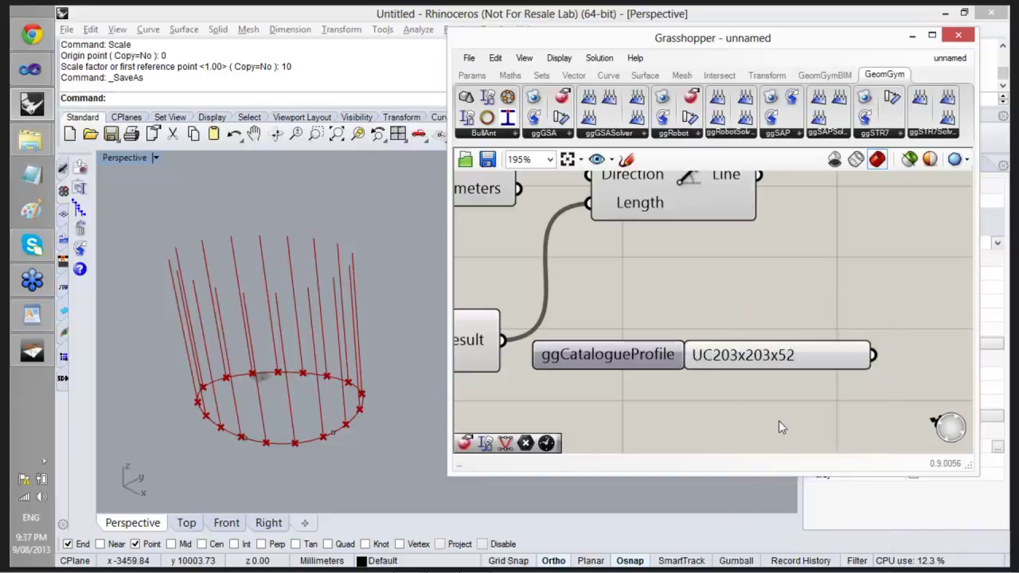
# Try out a ggGenerateUnivBeam component below the catalogue profile and remove it again.
pyautogui.scroll(-2, 655, 377)
pyautogui.scroll(-1, 629, 360)
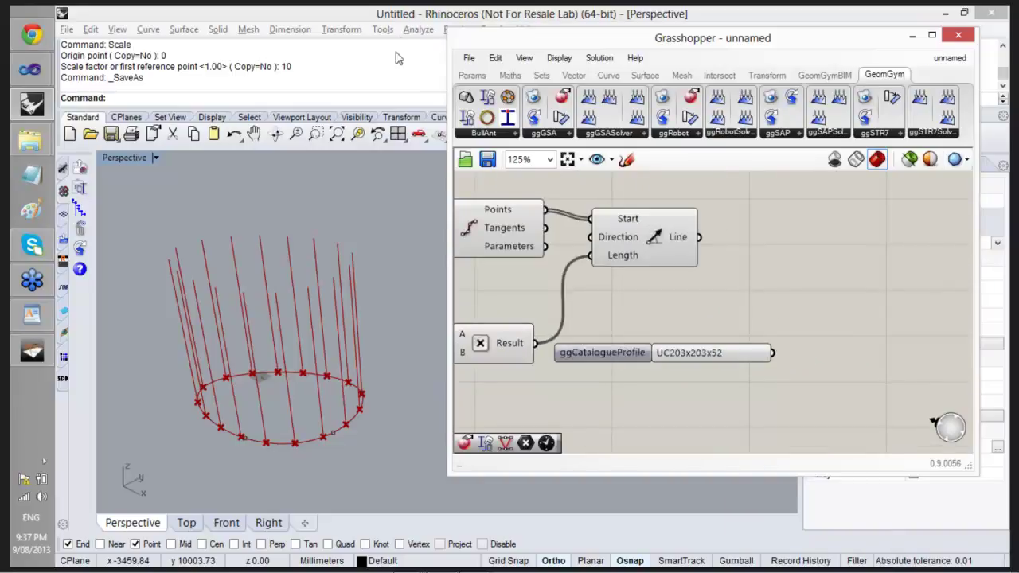
pyautogui.click(486, 133)
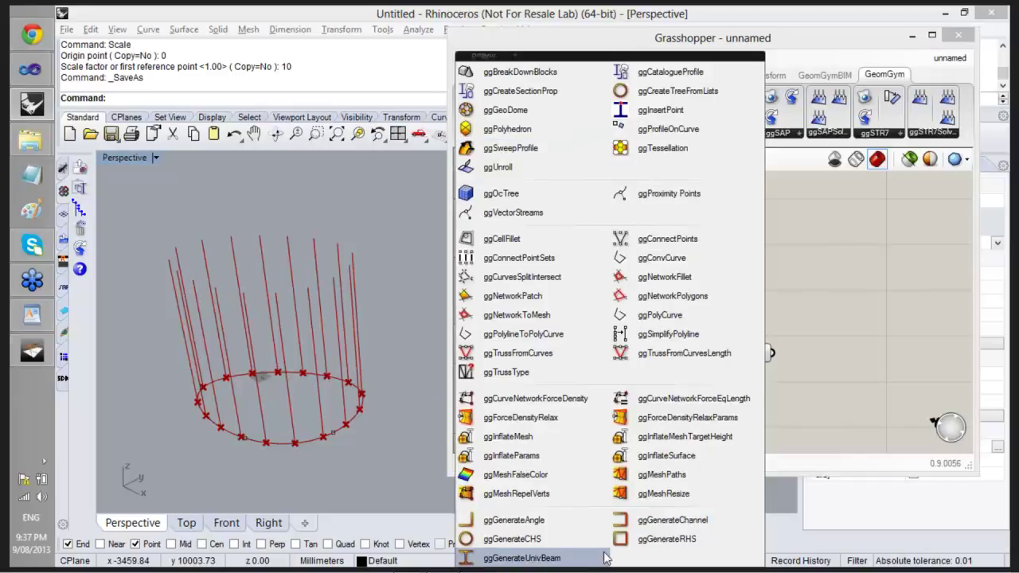
pyautogui.moveTo(509, 559); pyautogui.dragTo(670, 406)
pyautogui.click(658, 408)
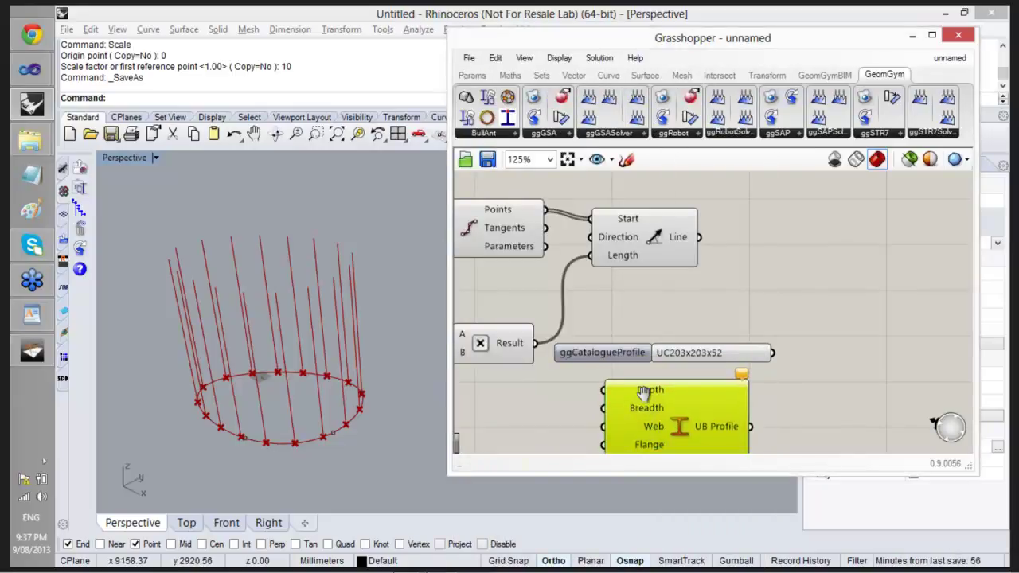
pyautogui.moveTo(657, 429); pyautogui.dragTo(635, 355, button='right')
pyautogui.scroll(3, 597, 290)
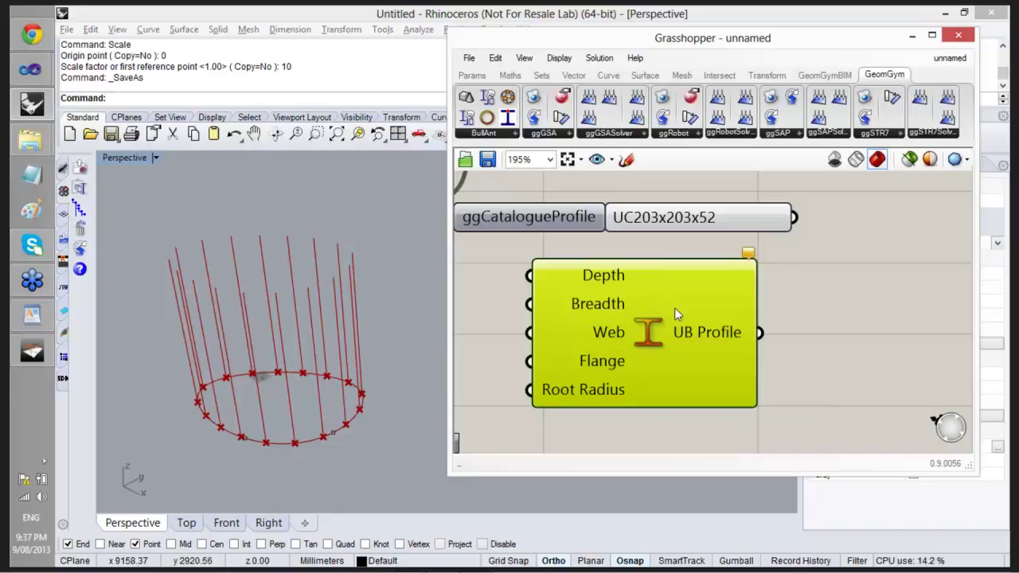
pyautogui.press('Delete')
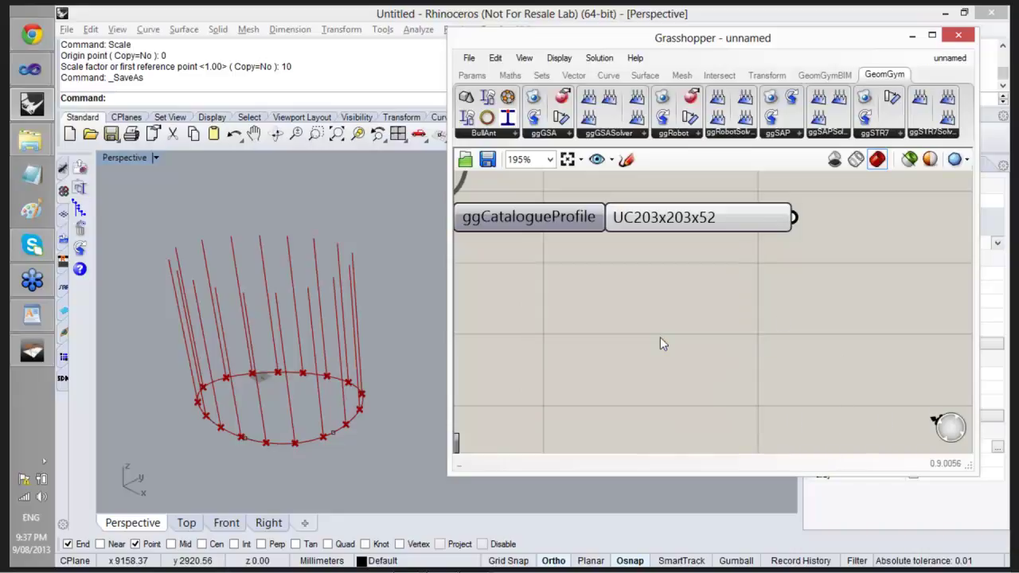
pyautogui.scroll(-3, 539, 326)
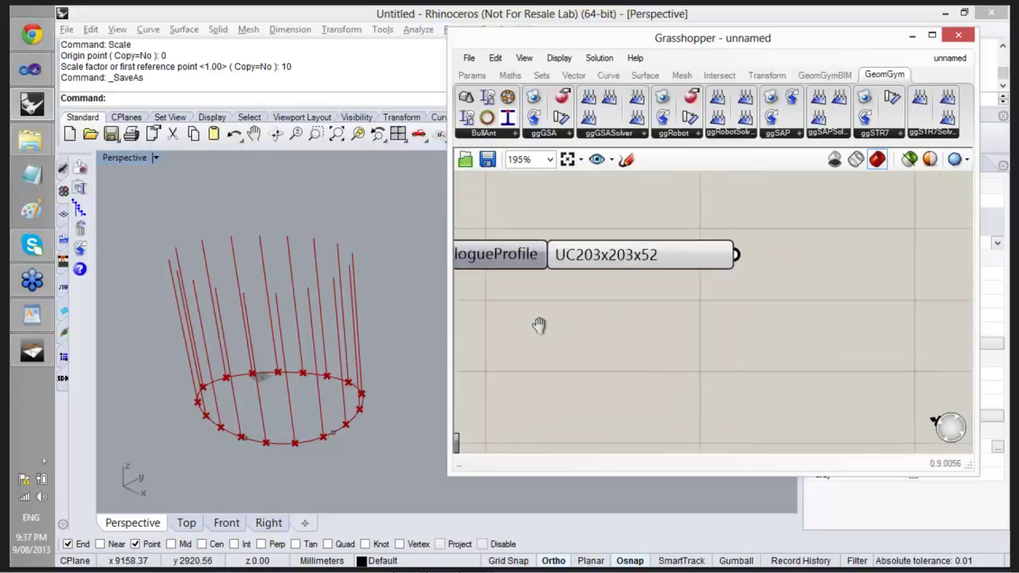
pyautogui.scroll(-1, 525, 334)
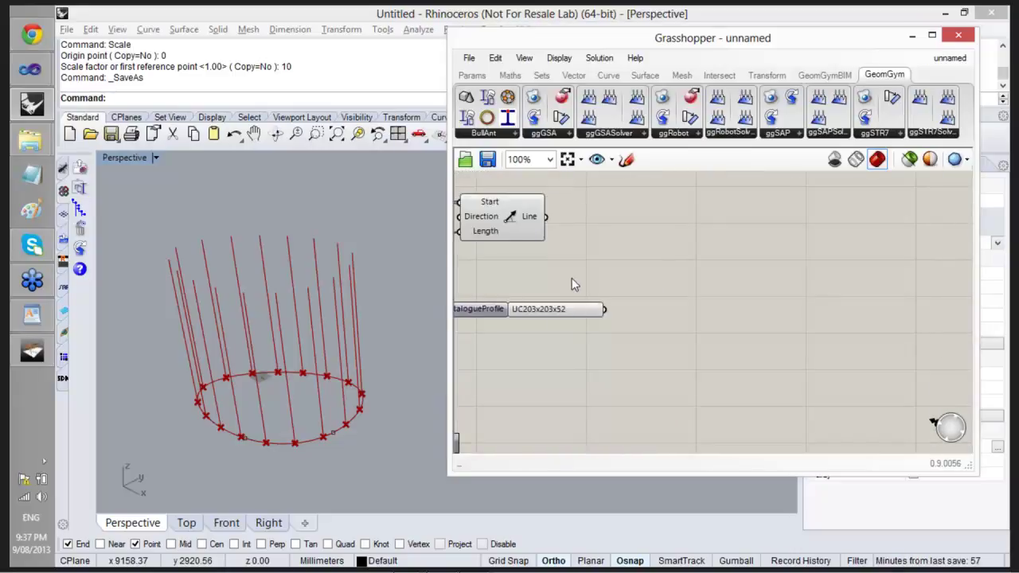
pyautogui.moveTo(572, 278); pyautogui.dragTo(660, 277, button='right')
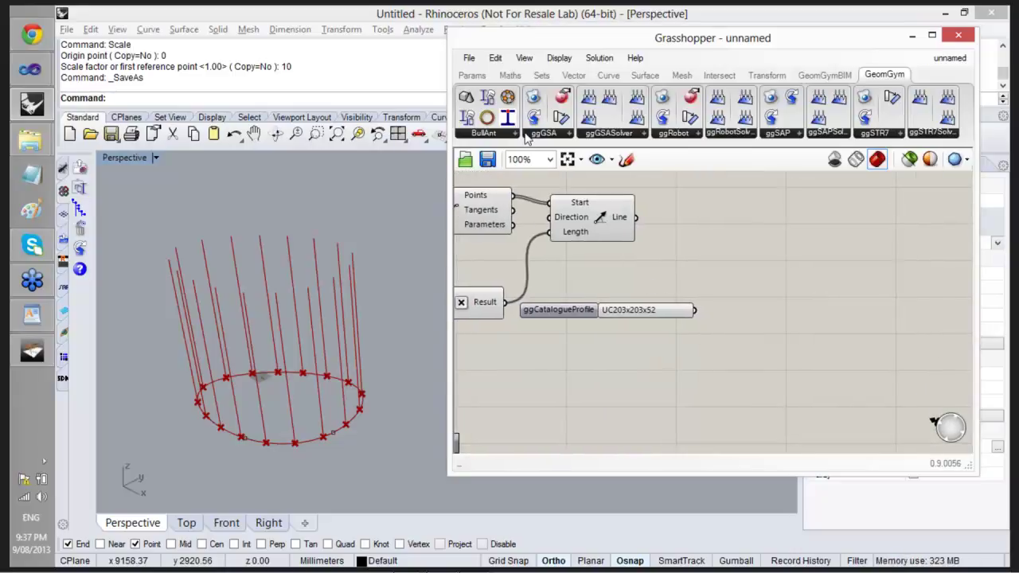
pyautogui.click(554, 136)
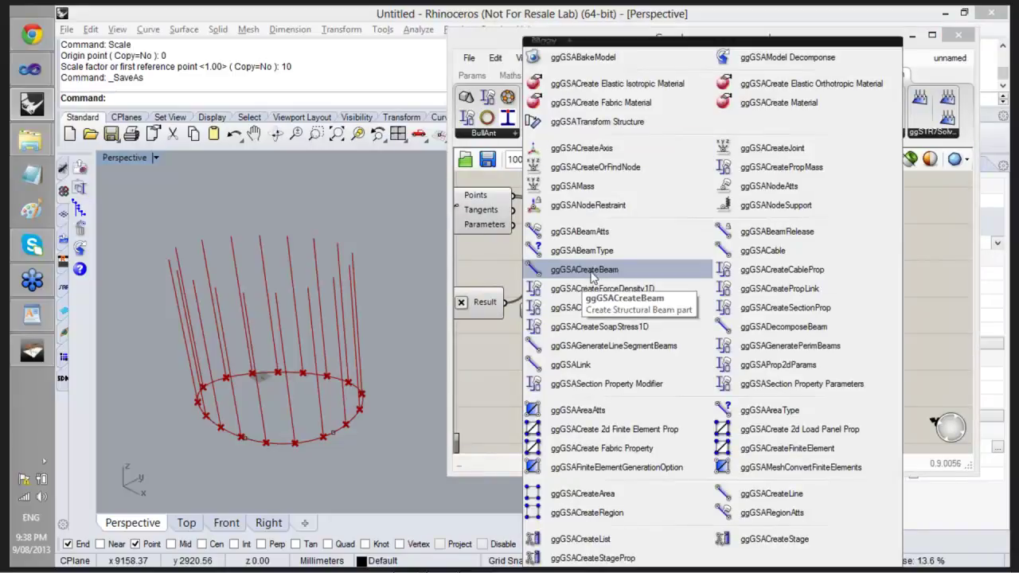
pyautogui.doubleClick(502, 260)
pyautogui.press('Escape')
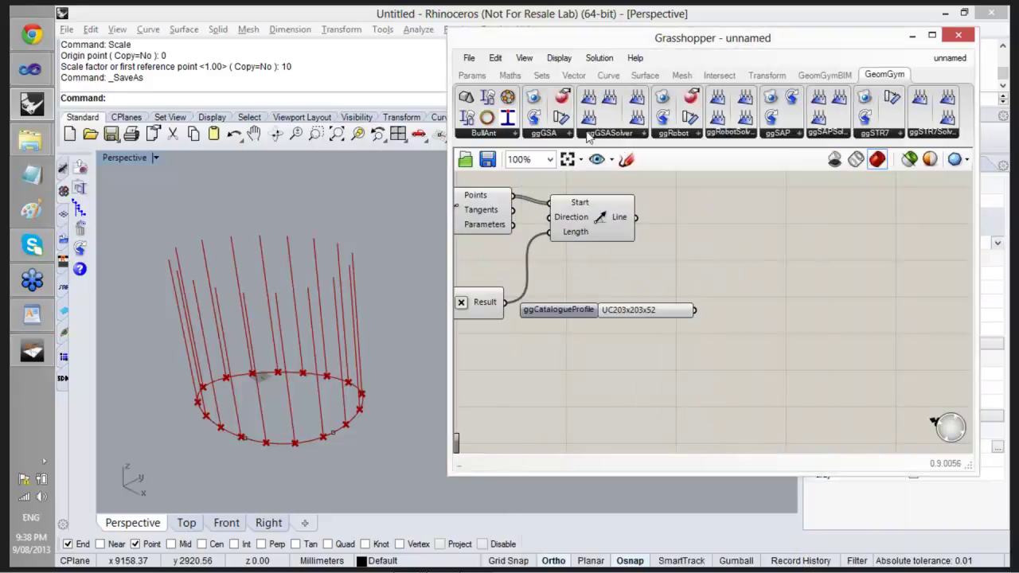
# Find the ggGSACreateBeam component by name and place it in the free space beyond the Line component.
pyautogui.doubleClick(734, 260)
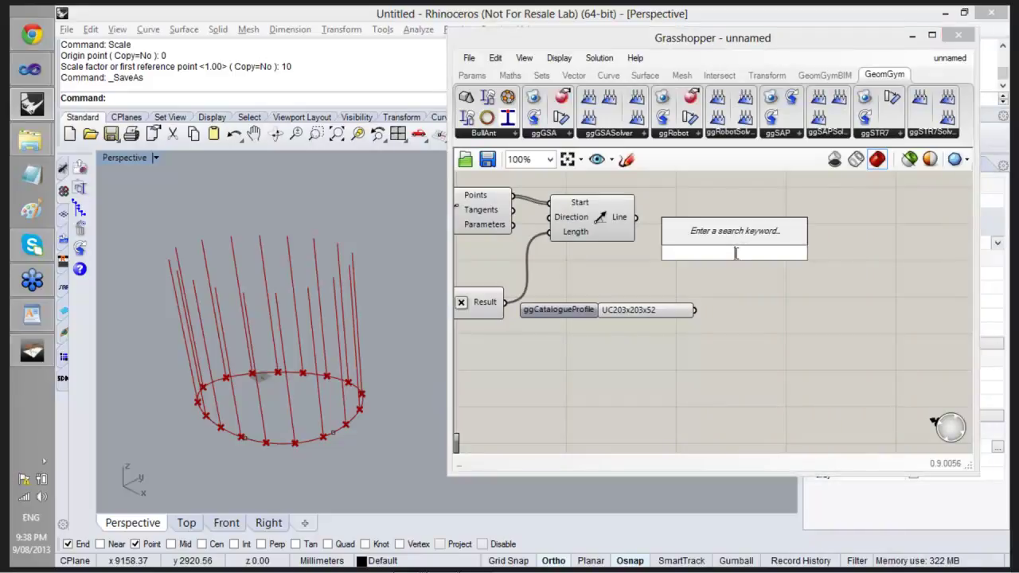
pyautogui.write('ggs')
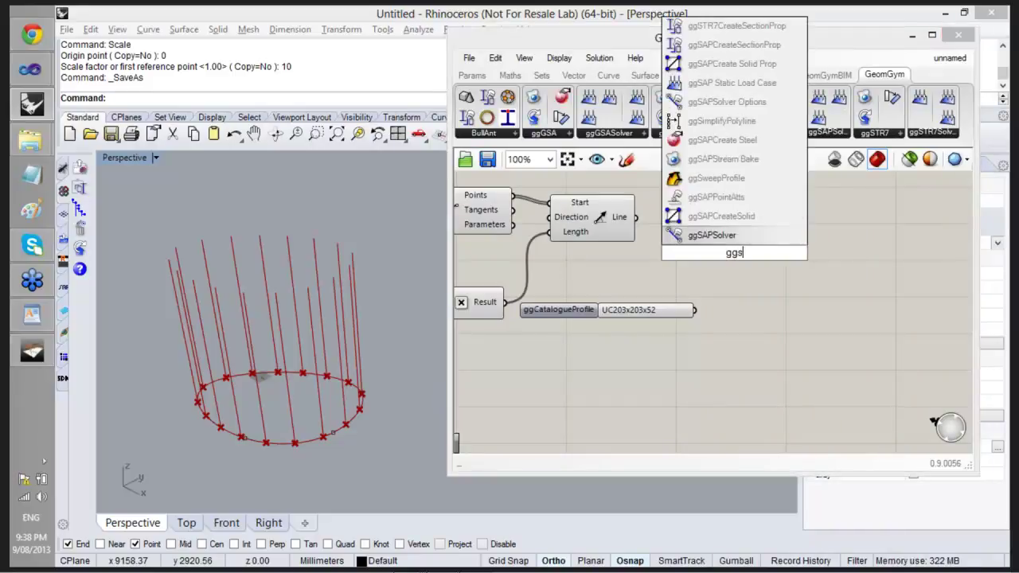
pyautogui.write('acre')
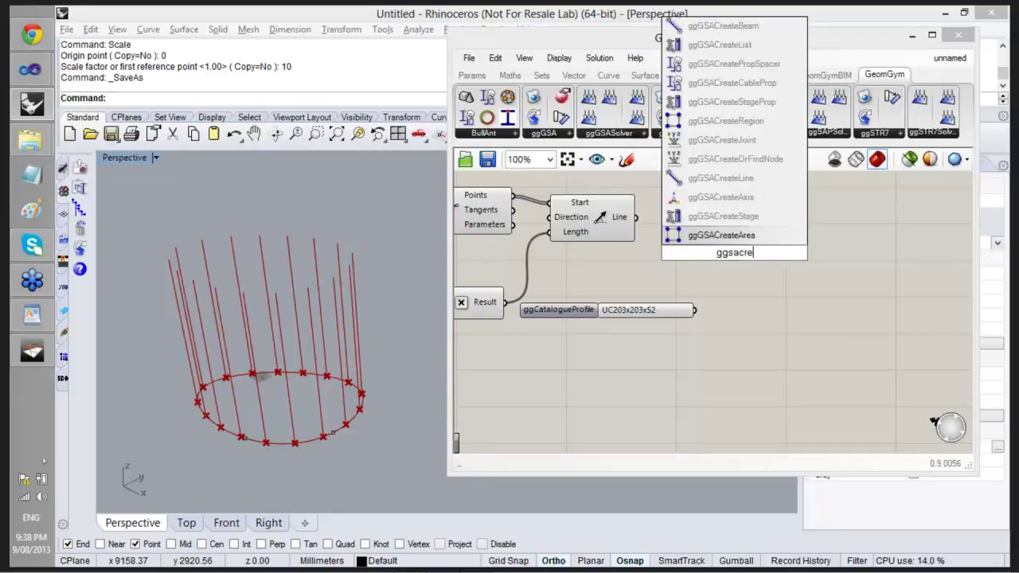
pyautogui.click(731, 32)
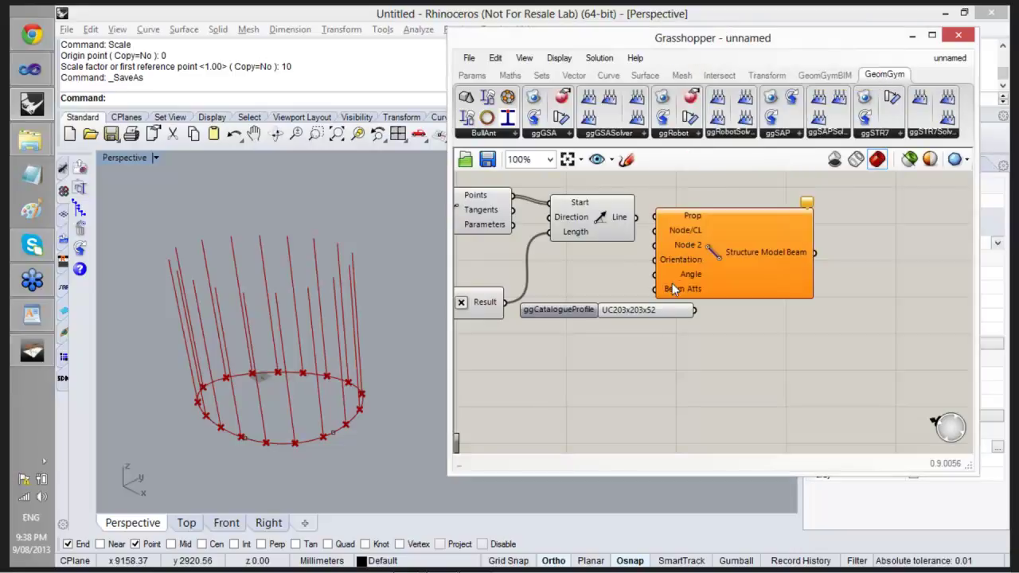
pyautogui.moveTo(706, 249); pyautogui.dragTo(800, 280)
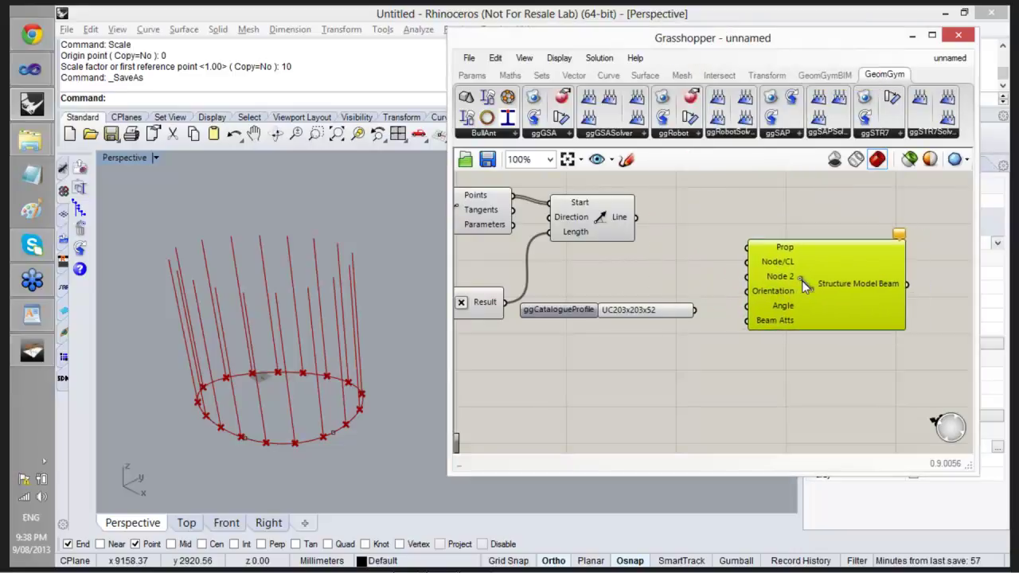
pyautogui.click(652, 254)
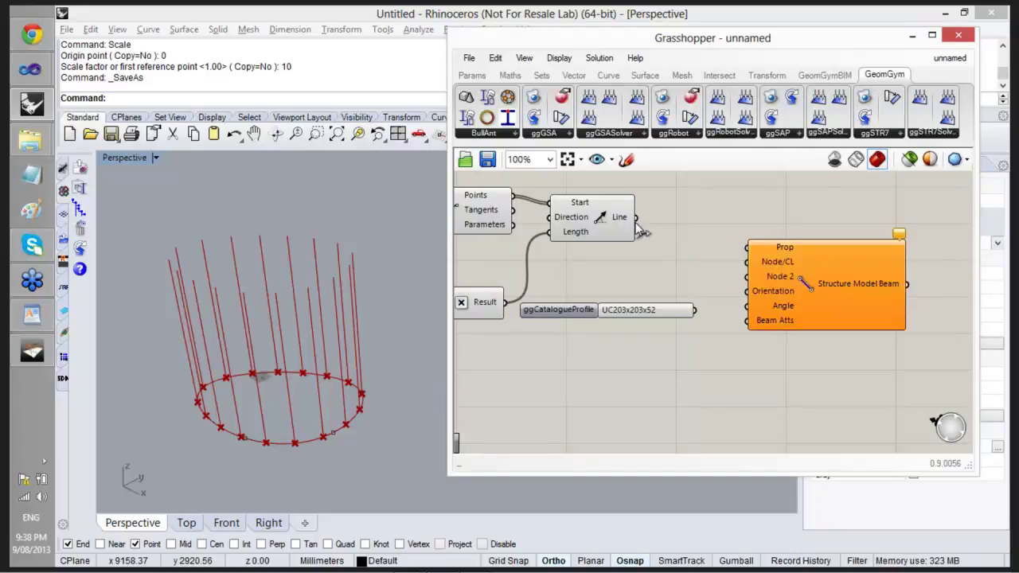
# Connect the Line output to the beam component's Node/CL input and shift the beam component slightly further away.
pyautogui.moveTo(637, 225)
pyautogui.mouseDown()
pyautogui.moveTo(719, 284)
pyautogui.moveTo(752, 280)
pyautogui.moveTo(753, 264)
pyautogui.mouseUp()
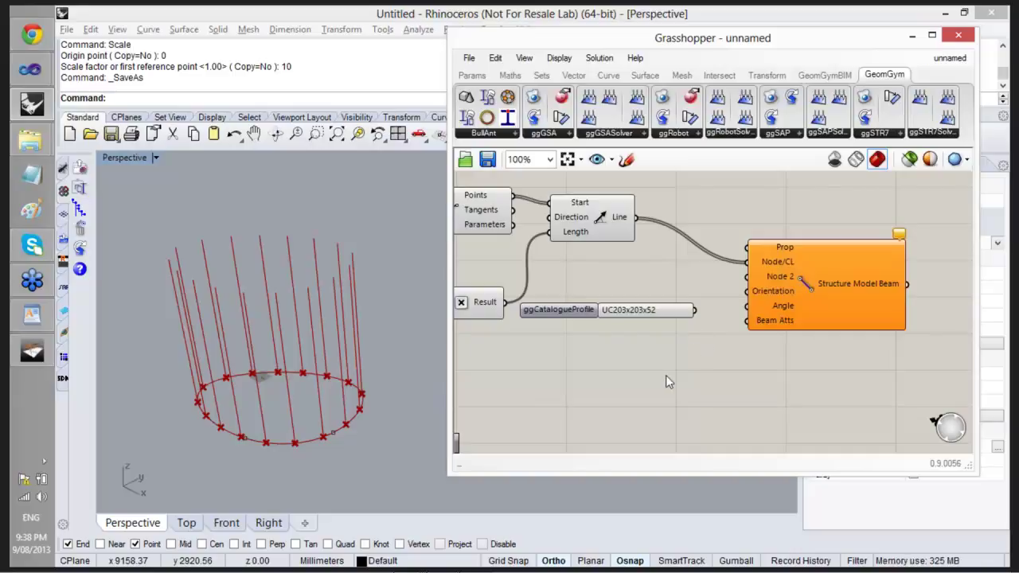
pyautogui.moveTo(806, 294); pyautogui.dragTo(824, 304)
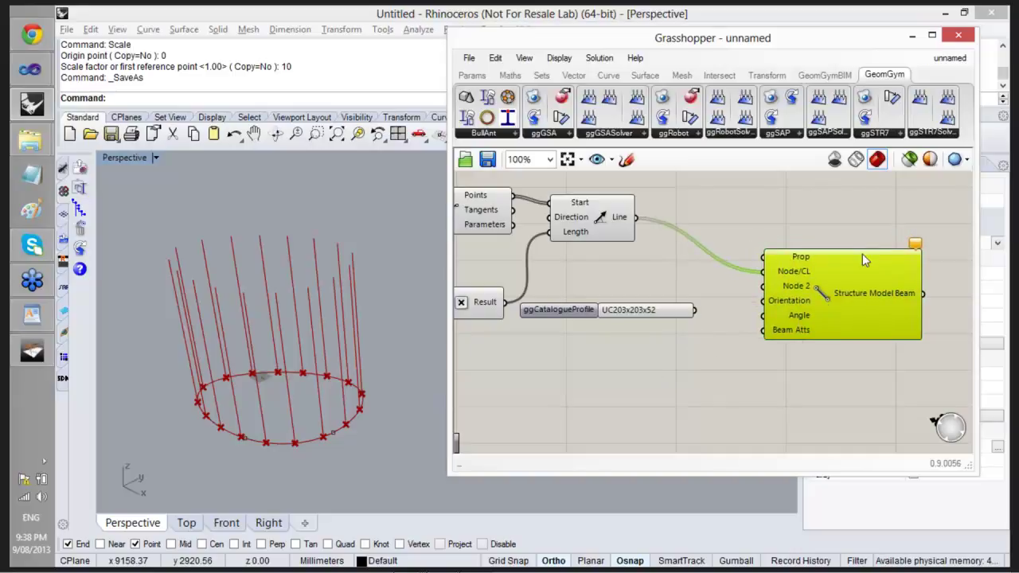
pyautogui.click(882, 236)
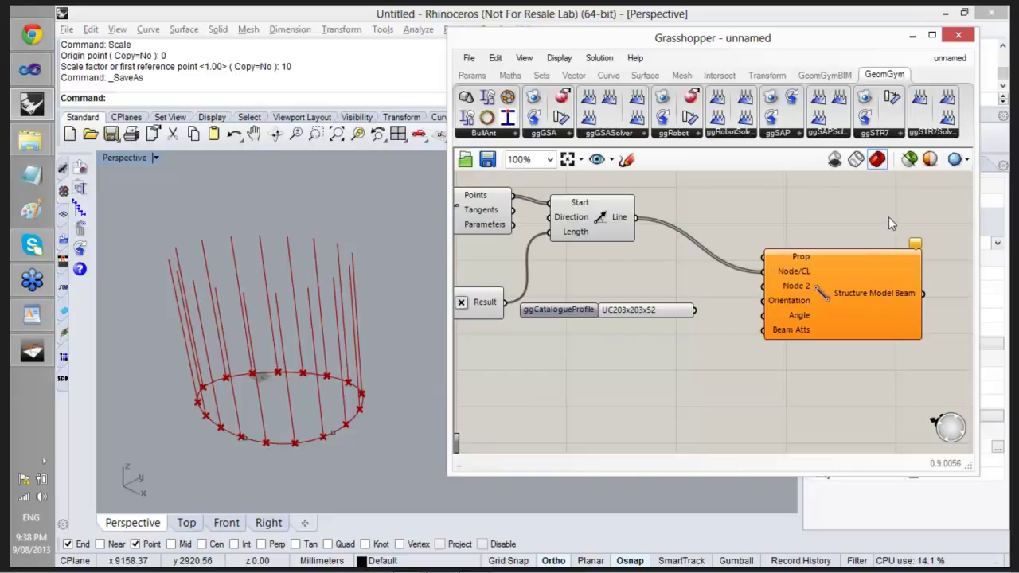
pyautogui.moveTo(916, 248)
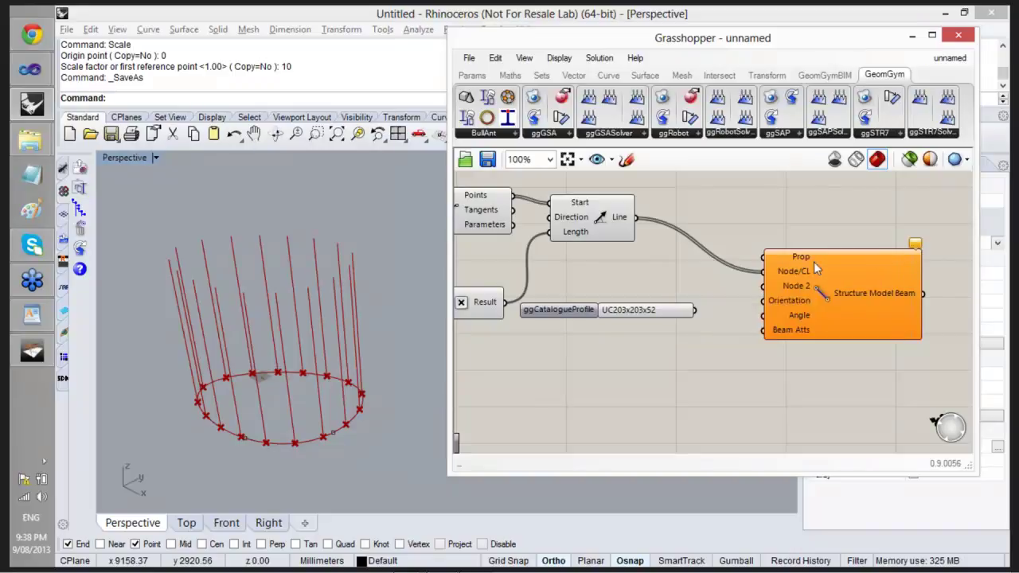
# Move the catalogue profile lower for more room and place a ggGSACreateSectionProp component beside it.
pyautogui.moveTo(554, 313); pyautogui.dragTo(478, 383)
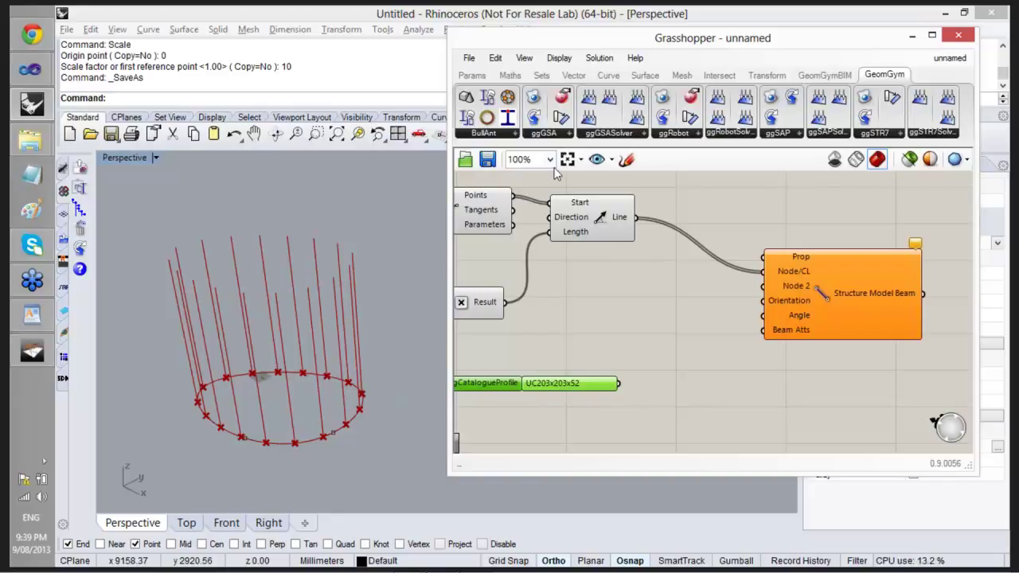
pyautogui.click(555, 136)
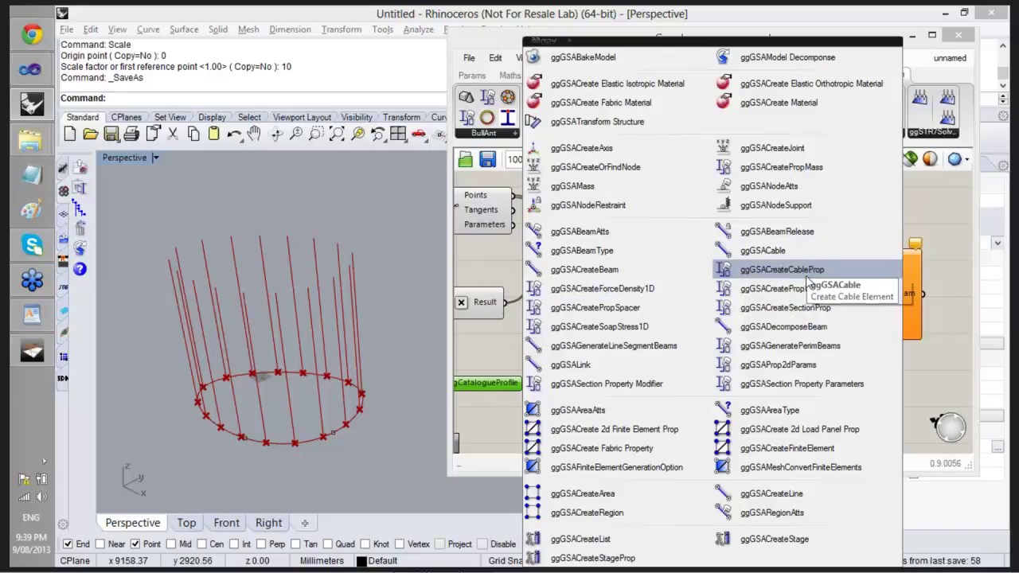
pyautogui.click(743, 313)
pyautogui.click(703, 418)
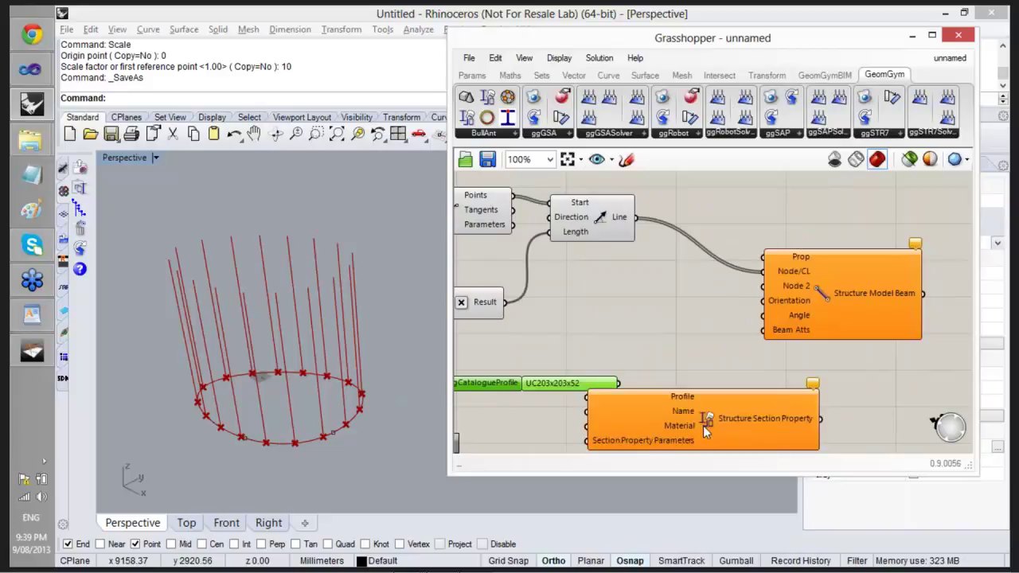
pyautogui.scroll(1, 703, 417)
pyautogui.moveTo(700, 326); pyautogui.dragTo(759, 331)
# Connect the UC203x203x52 catalogue profile to both the Profile and Name inputs of the section property component.
pyautogui.moveTo(585, 279); pyautogui.dragTo(636, 320)
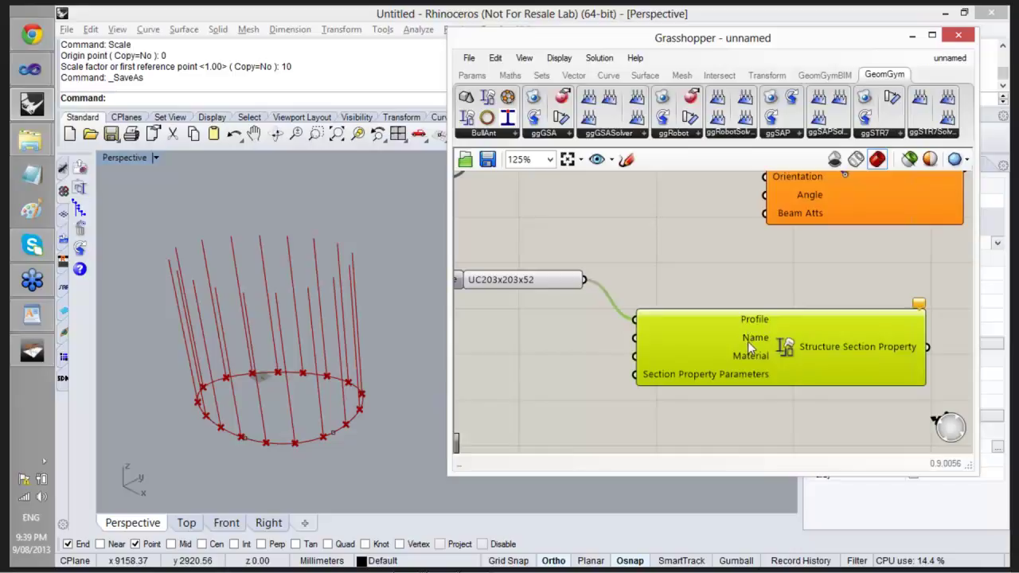
pyautogui.moveTo(748, 337)
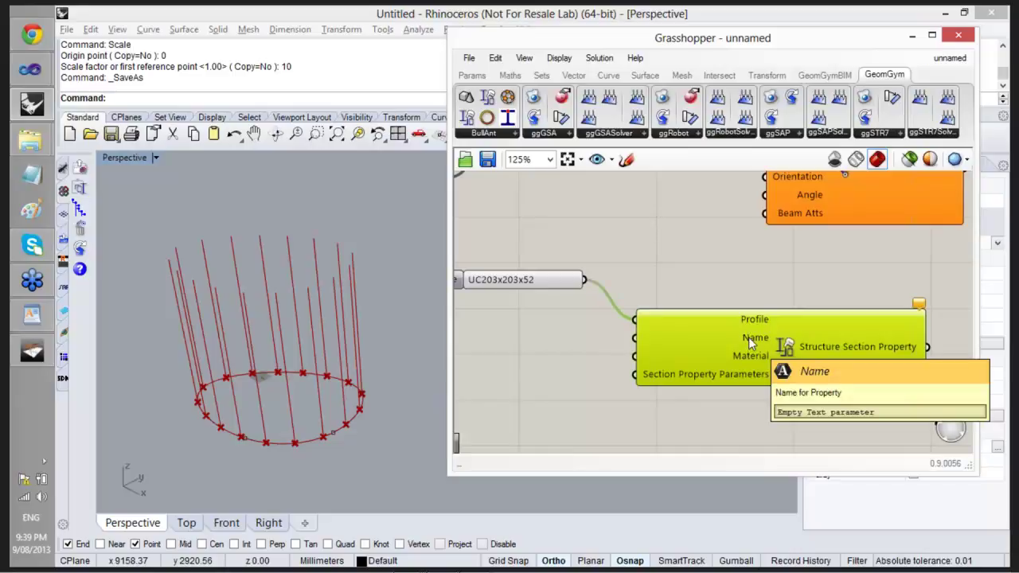
pyautogui.moveTo(919, 307)
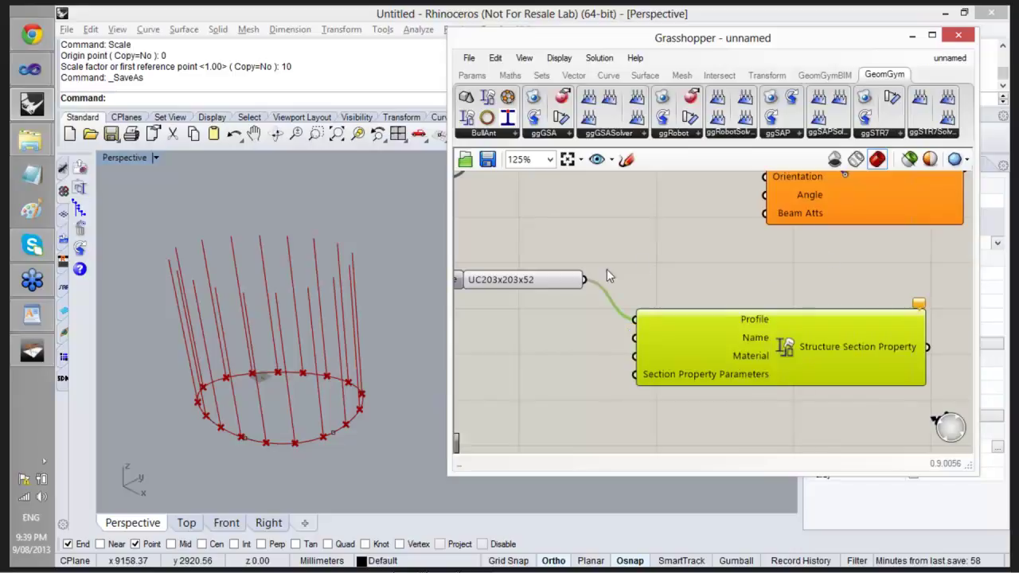
pyautogui.moveTo(588, 280); pyautogui.dragTo(648, 355)
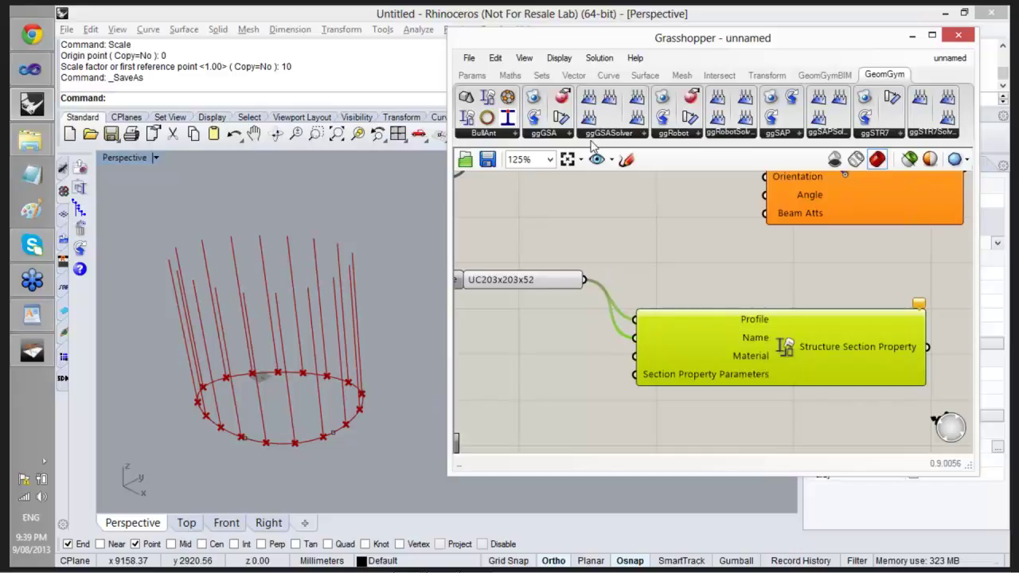
# Place a ggGSACreate Material component below the UC203x203x52 catalogue profile, beside the section property component.
pyautogui.click(563, 135)
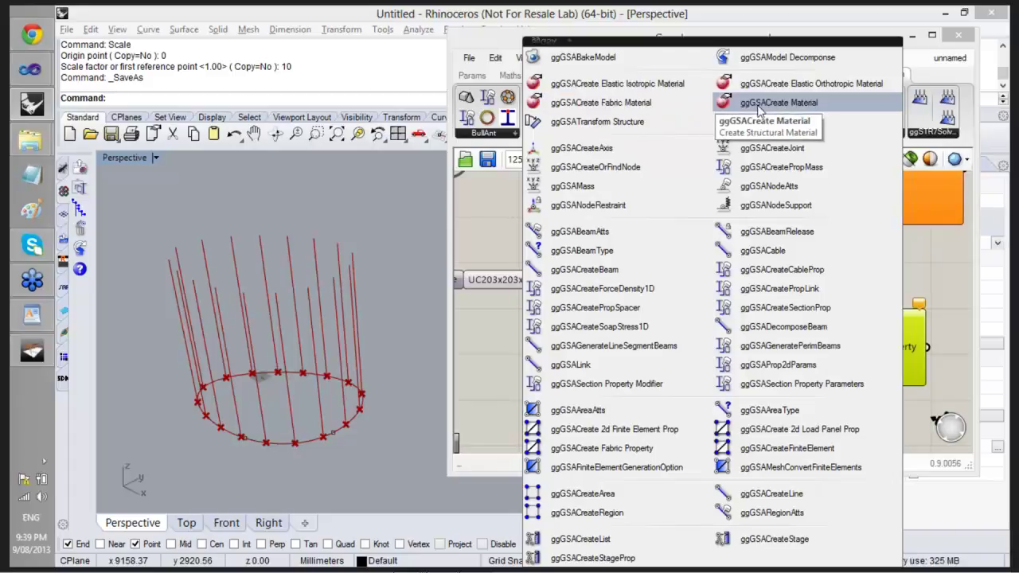
pyautogui.moveTo(747, 107); pyautogui.dragTo(566, 368)
pyautogui.moveTo(566, 368); pyautogui.dragTo(572, 291, button='right')
pyautogui.moveTo(572, 290); pyautogui.dragTo(543, 289)
# Choose a standard structural material for the material component, connect it to the section property's Material input and shift the section property further away.
pyautogui.rightClick(536, 289)
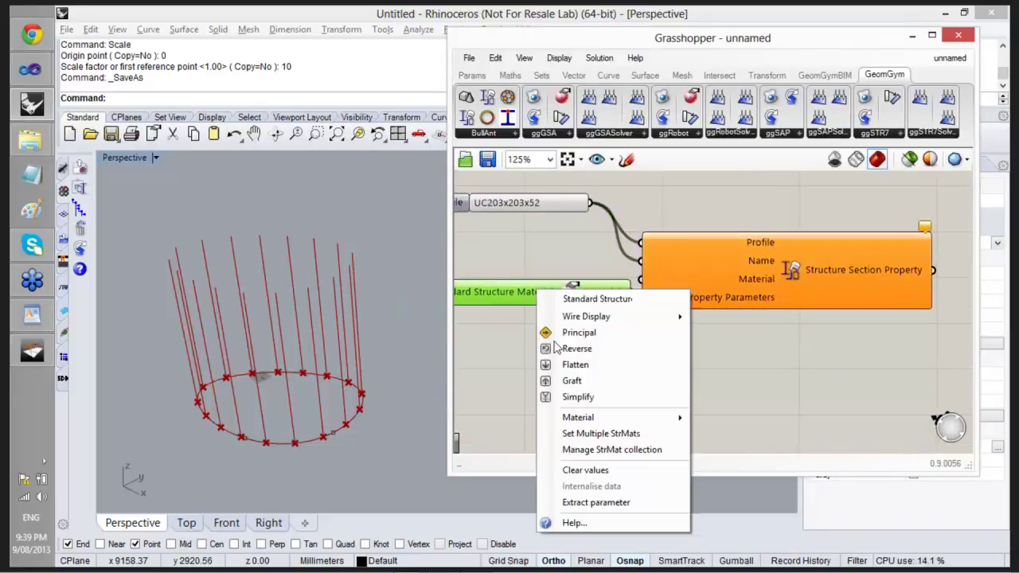
pyautogui.moveTo(635, 420)
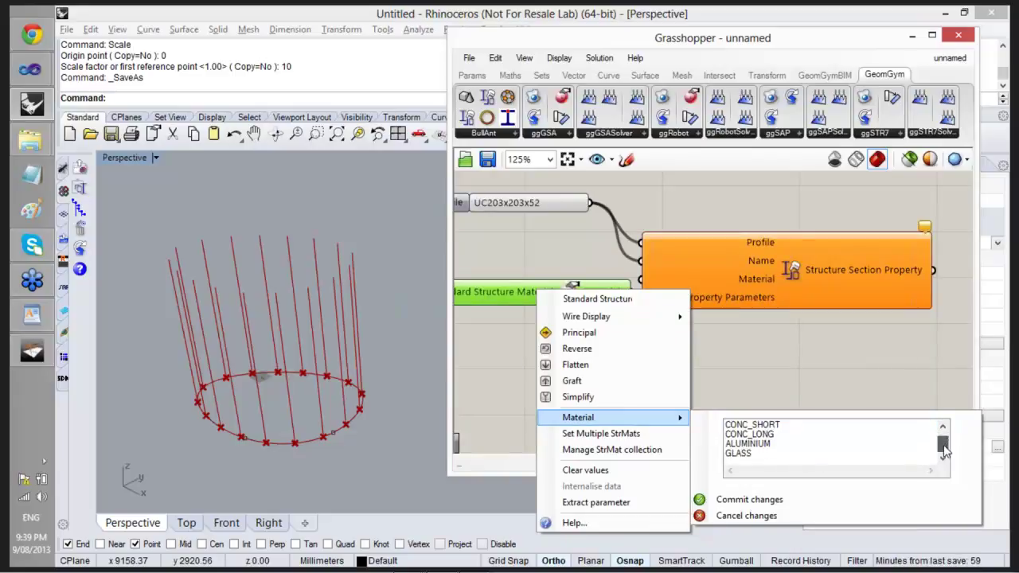
pyautogui.click(751, 353)
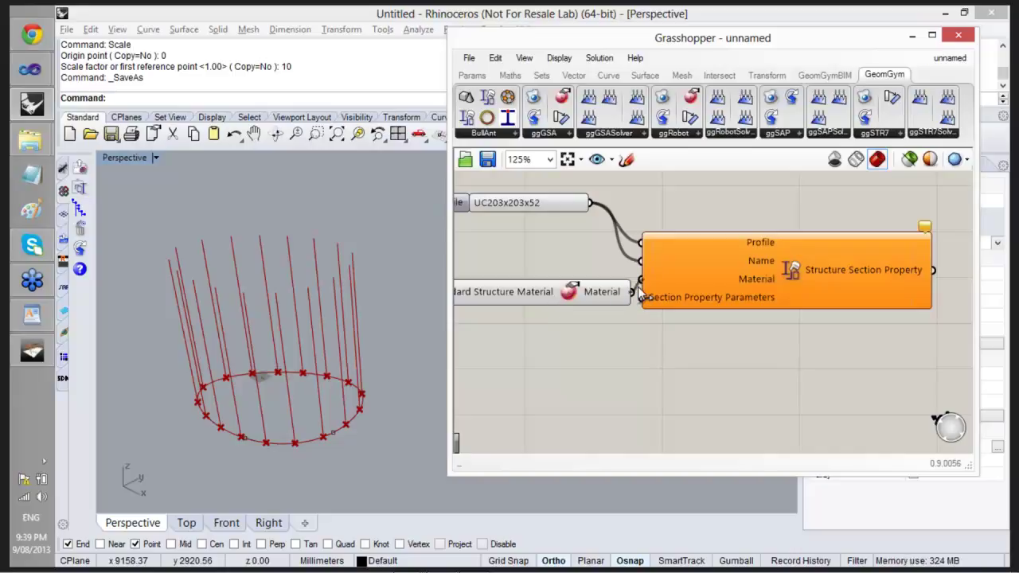
pyautogui.moveTo(776, 290)
pyautogui.mouseDown()
pyautogui.moveTo(784, 293)
pyautogui.moveTo(764, 292)
pyautogui.mouseUp()
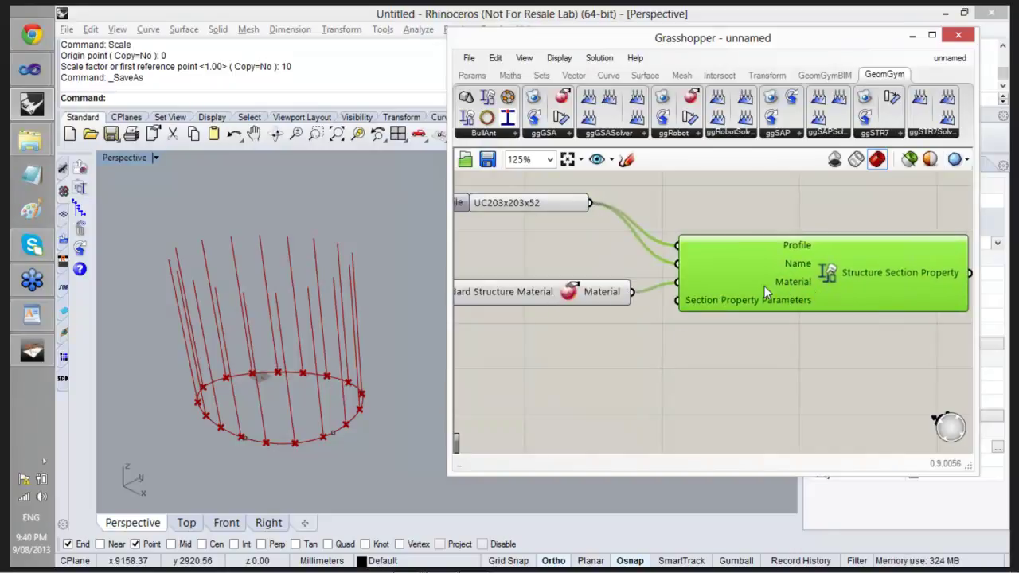
pyautogui.click(657, 380)
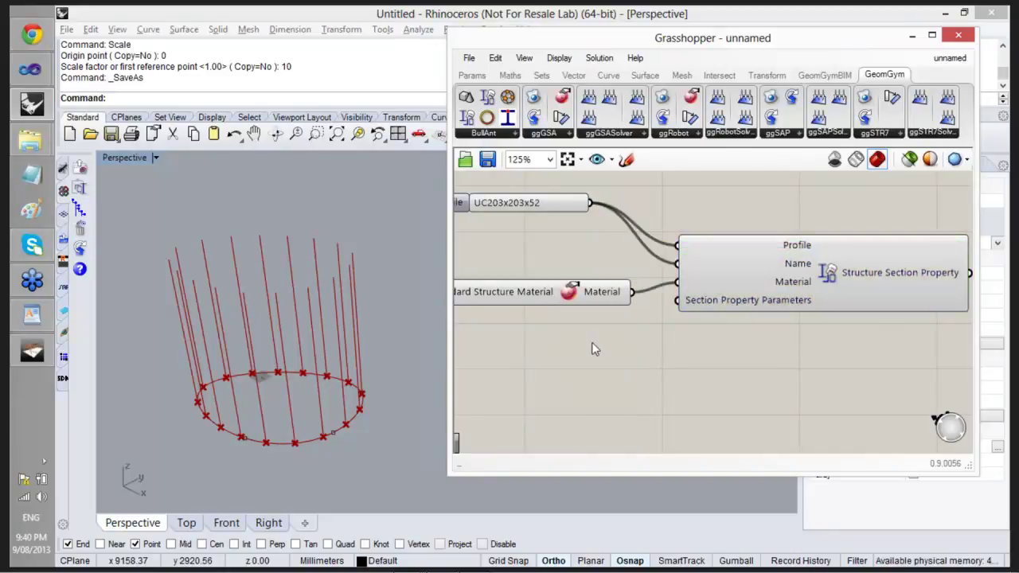
# Place a ggGSACreate Elastic Isotropic Material component below the standard material component and delete it again.
pyautogui.click(556, 133)
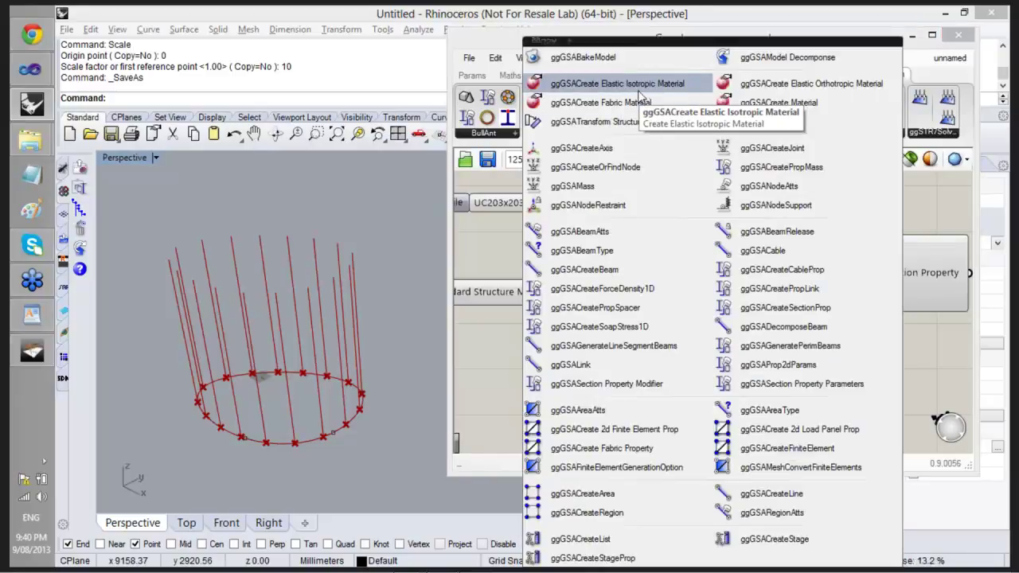
pyautogui.click(637, 87)
pyautogui.click(563, 406)
pyautogui.moveTo(580, 378); pyautogui.dragTo(593, 329, button='right')
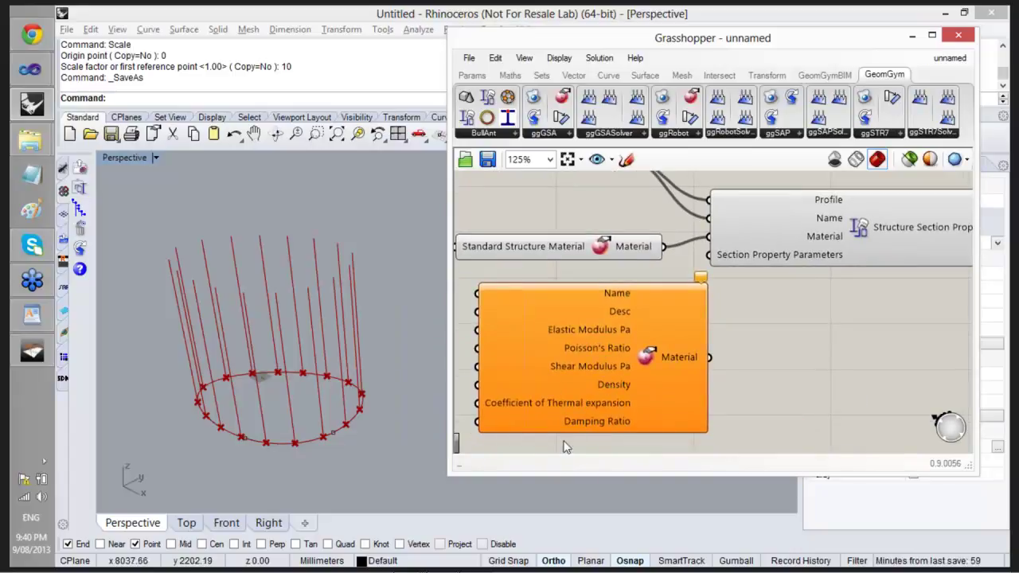
pyautogui.click(655, 361)
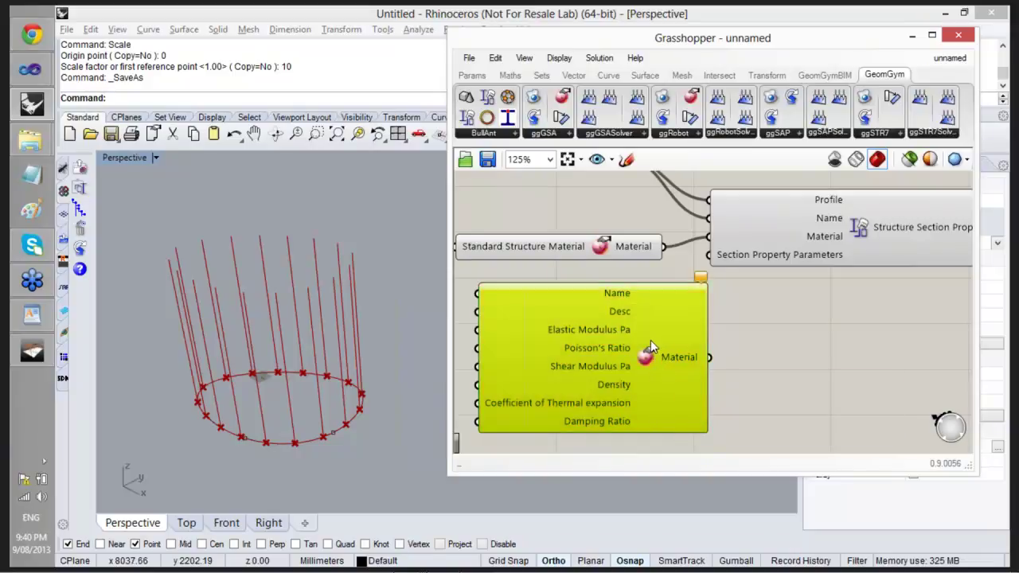
pyautogui.press('Delete')
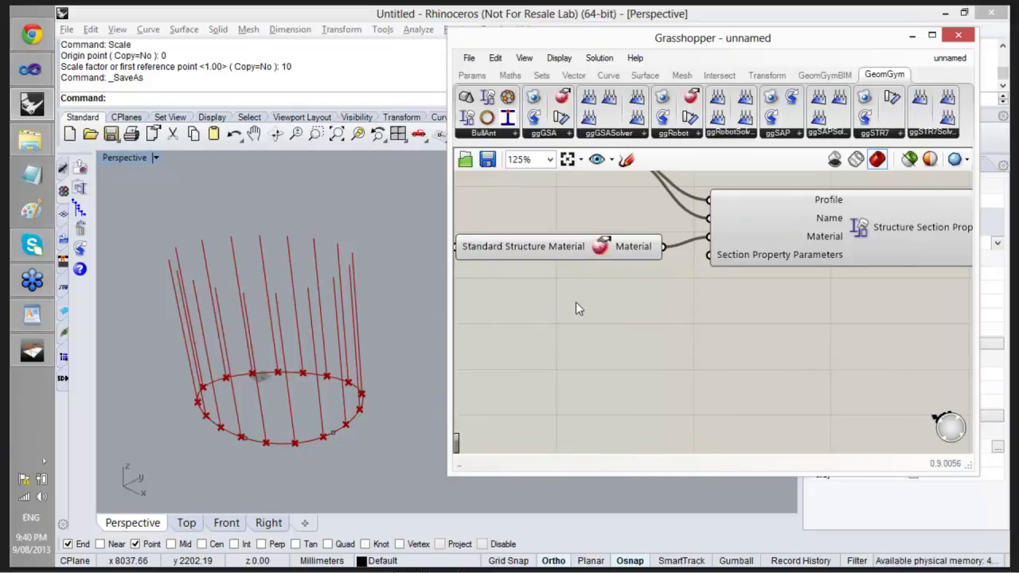
# Move the beam component further away, connect the Structure Section Property output to its Prop input and inspect the beams in the Perspective viewport.
pyautogui.scroll(-2, 661, 317)
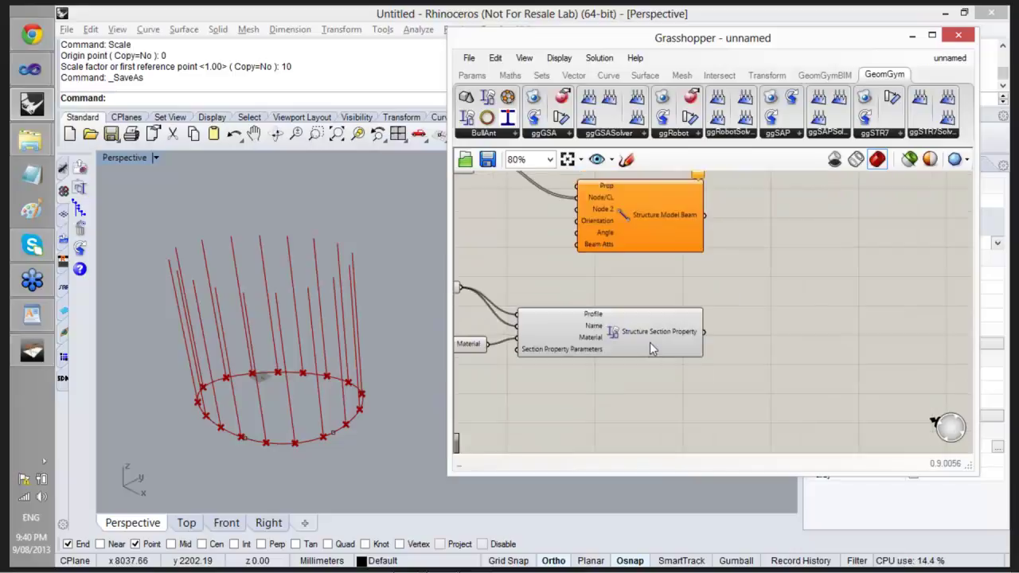
pyautogui.moveTo(674, 240); pyautogui.dragTo(767, 250)
pyautogui.moveTo(704, 331); pyautogui.dragTo(699, 214)
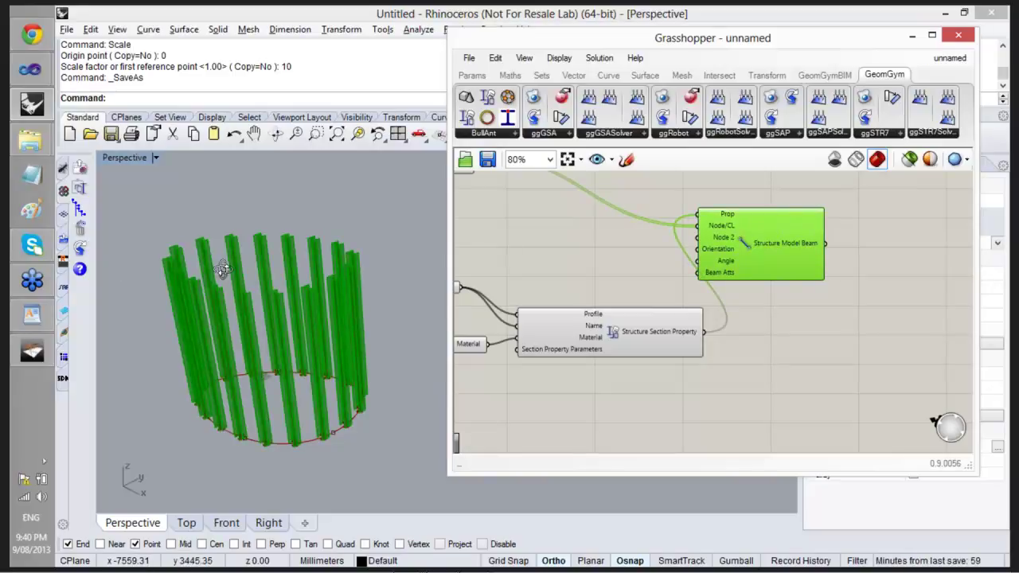
pyautogui.moveTo(222, 256); pyautogui.dragTo(266, 402, button='right')
pyautogui.scroll(5, 266, 401)
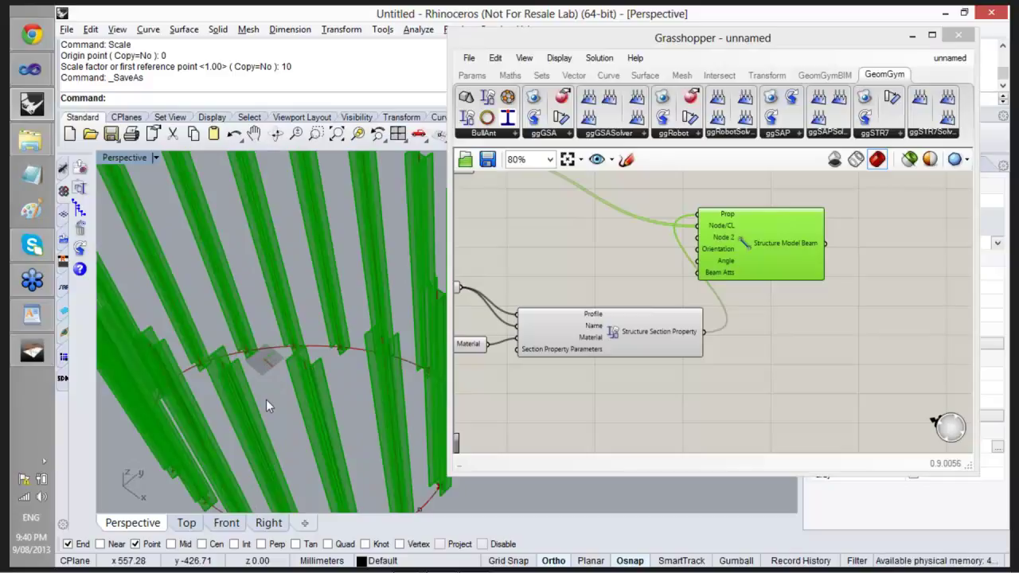
pyautogui.scroll(-5, 266, 398)
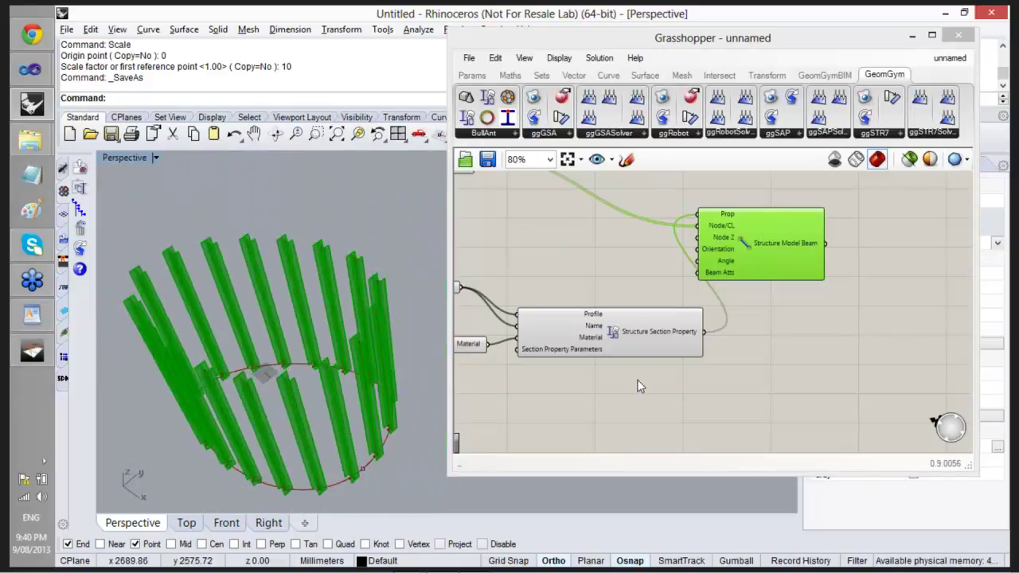
pyautogui.click(599, 380)
pyautogui.rightClick(599, 380)
pyautogui.click(810, 347)
# Lower the number slider that feeds the curve division's Count input to reduce the number of beams.
pyautogui.scroll(-4, 816, 342)
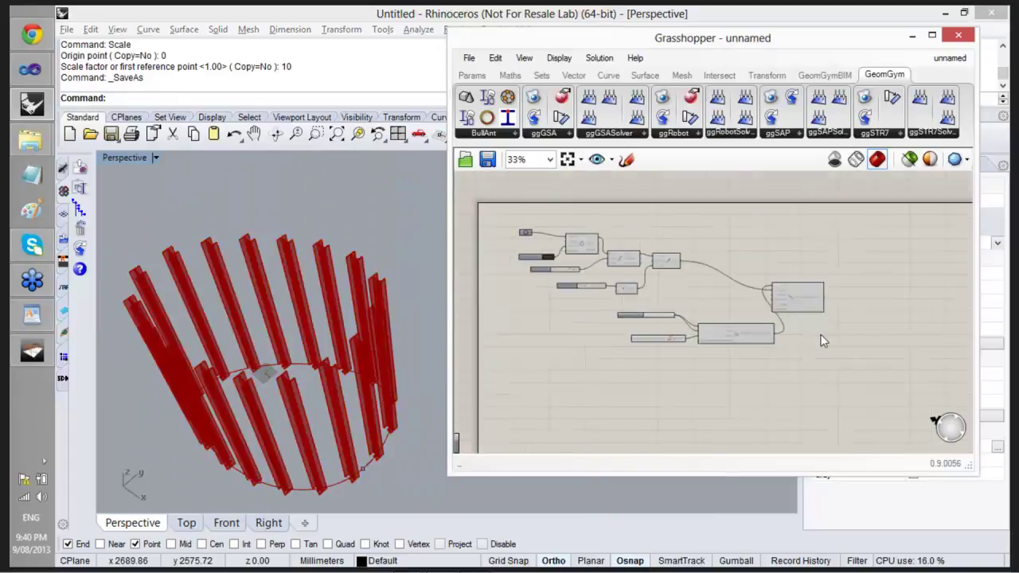
pyautogui.scroll(6, 555, 282)
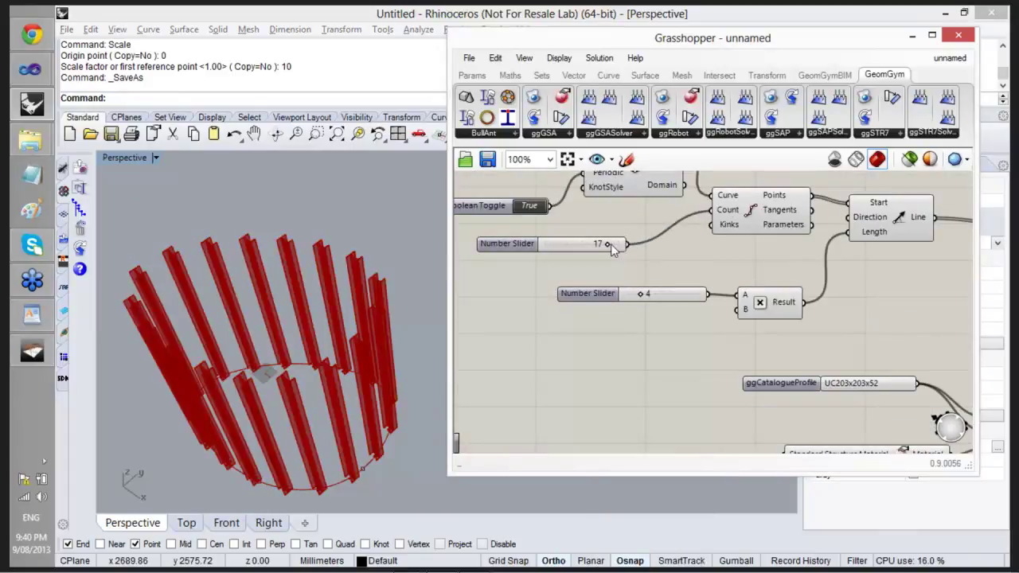
pyautogui.moveTo(604, 249)
pyautogui.mouseDown()
pyautogui.moveTo(569, 246)
pyautogui.moveTo(591, 244)
pyautogui.mouseUp()
# Place a ggGSACreateOrFindNode component above the Line-to-beam wire and connect the division Points to its Location input.
pyautogui.moveTo(757, 354); pyautogui.dragTo(545, 352, button='right')
pyautogui.scroll(-2, 532, 314)
pyautogui.scroll(1, 532, 314)
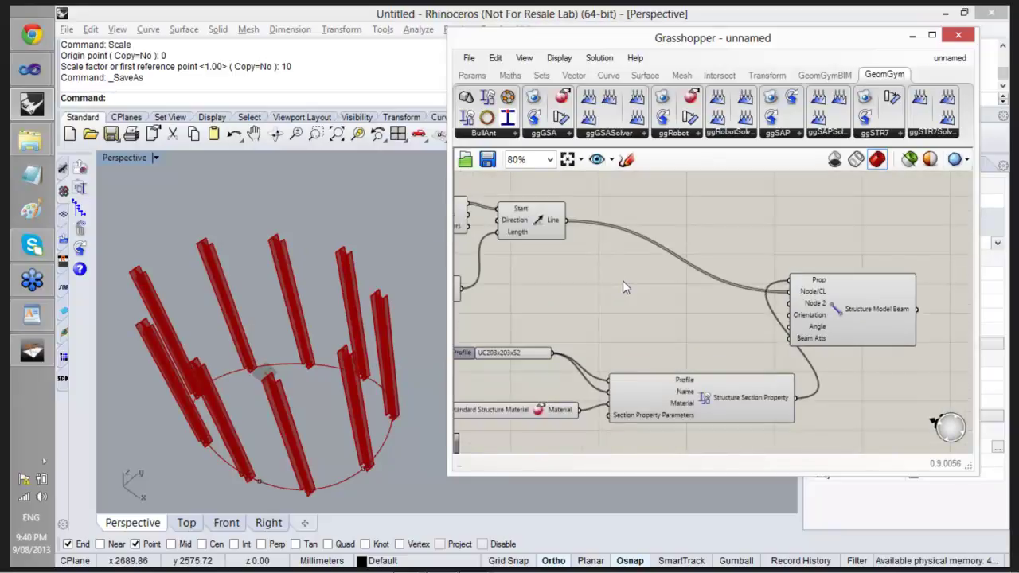
pyautogui.moveTo(619, 315); pyautogui.dragTo(764, 348, button='right')
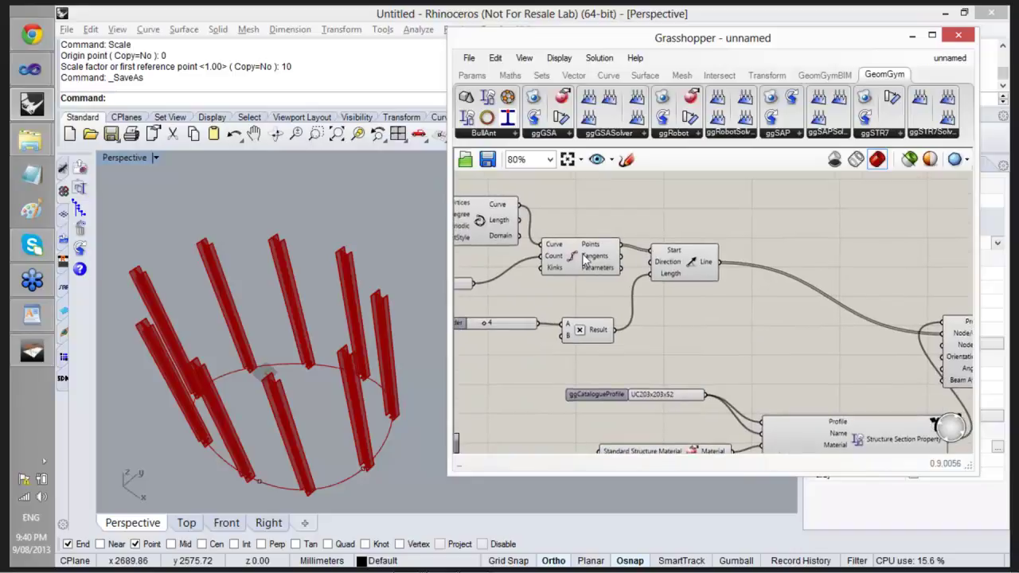
pyautogui.moveTo(590, 248)
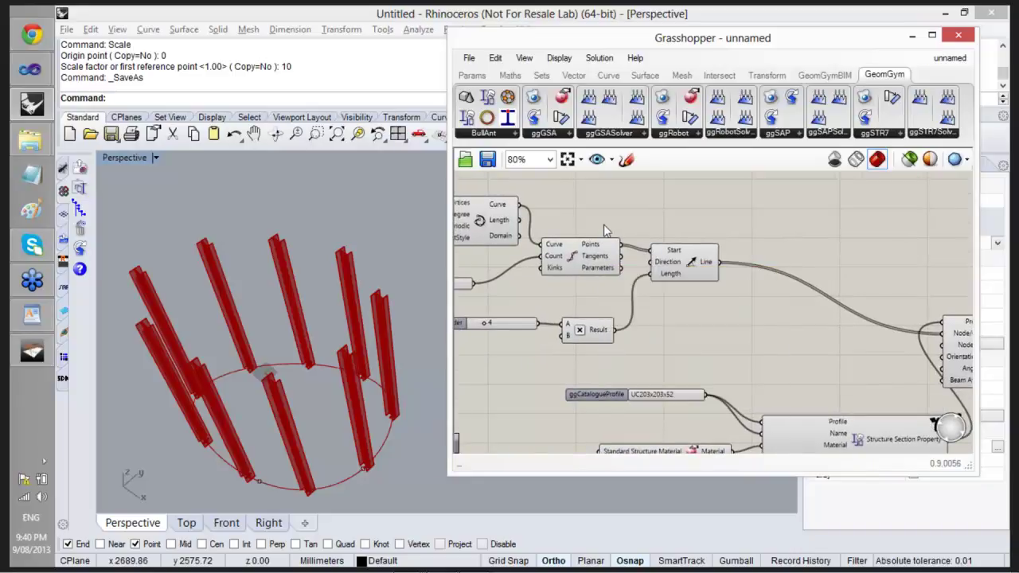
pyautogui.click(551, 134)
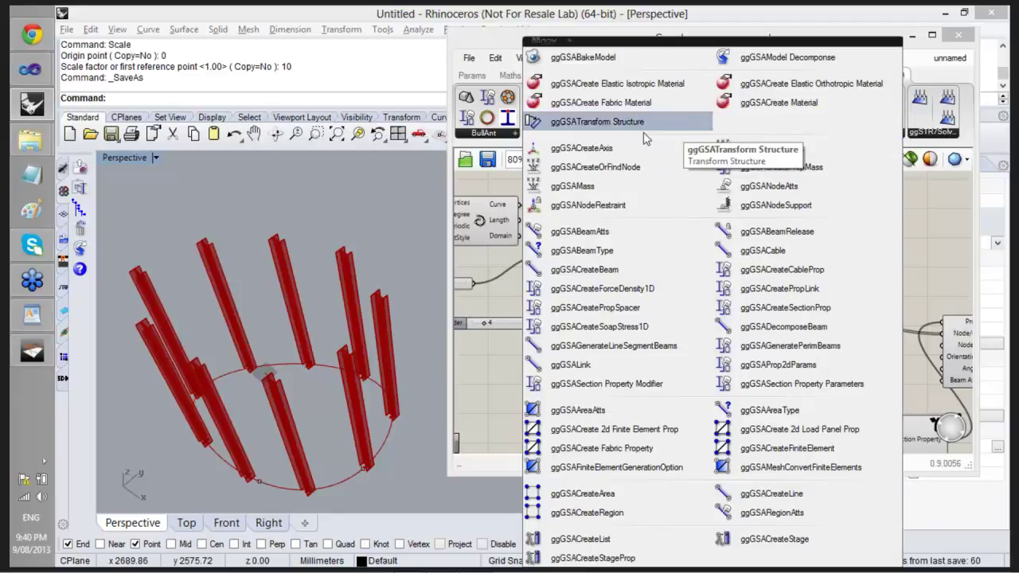
pyautogui.moveTo(677, 169); pyautogui.dragTo(781, 224)
pyautogui.moveTo(621, 245); pyautogui.dragTo(797, 219)
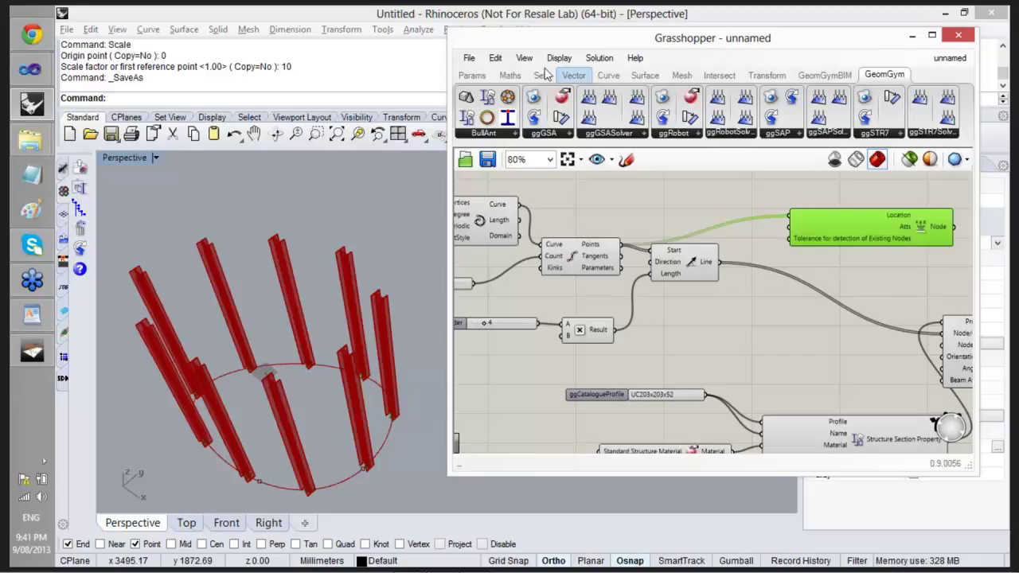
# Place a ggGSANodeAtts component below the Line component and check the description of its Low Node ID input.
pyautogui.click(546, 133)
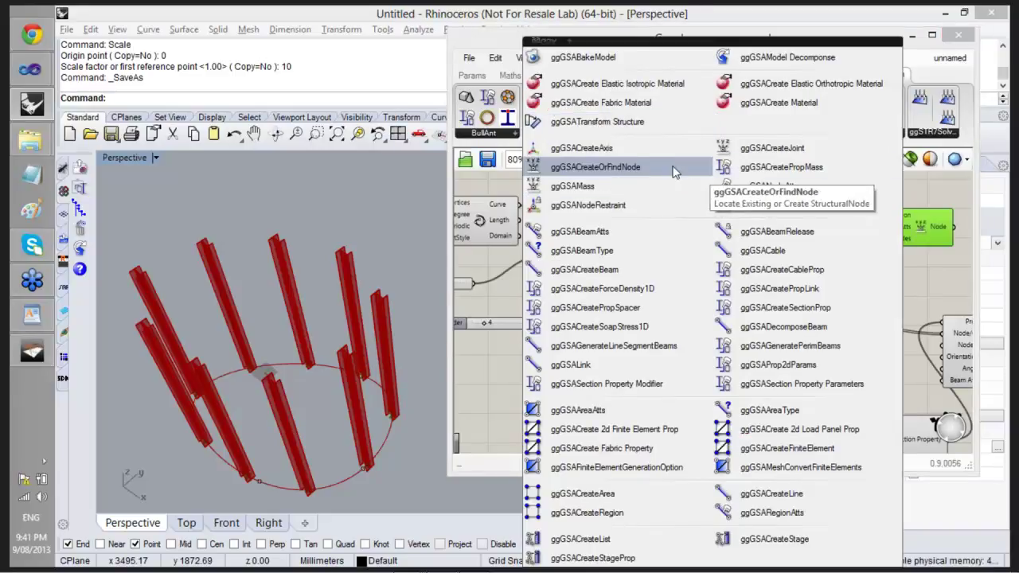
pyautogui.moveTo(797, 208); pyautogui.dragTo(771, 316)
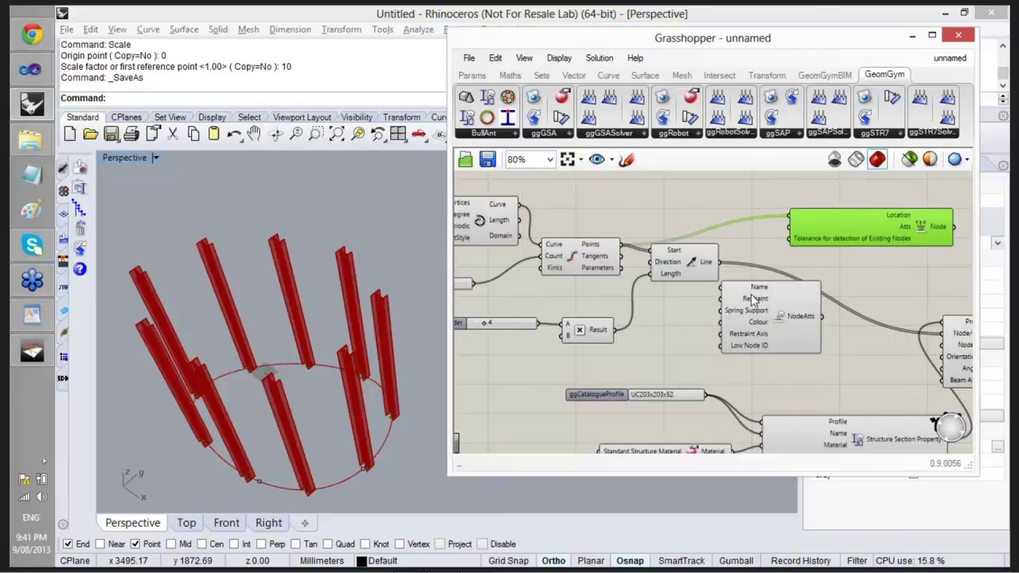
pyautogui.scroll(3, 753, 301)
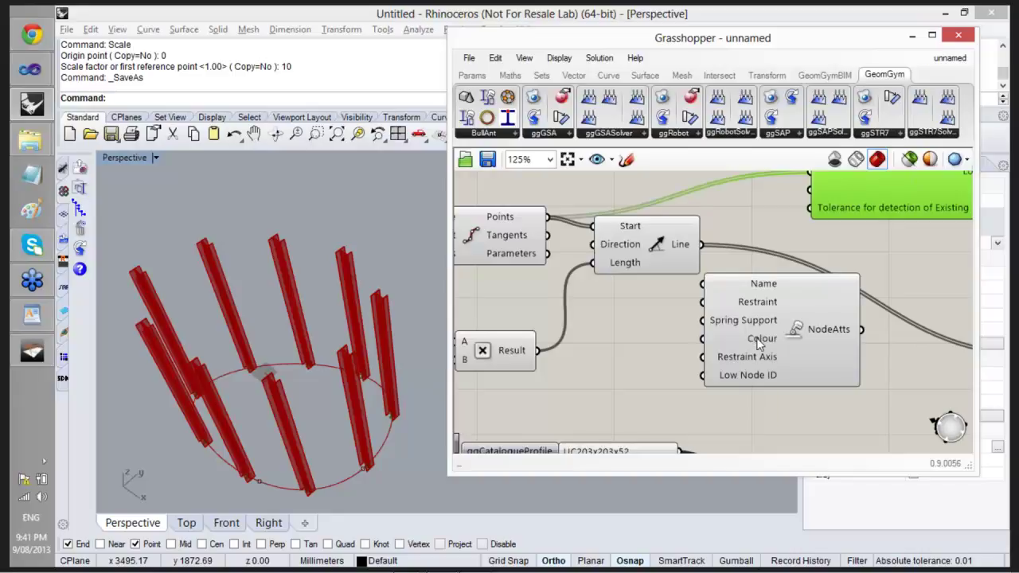
pyautogui.moveTo(759, 342)
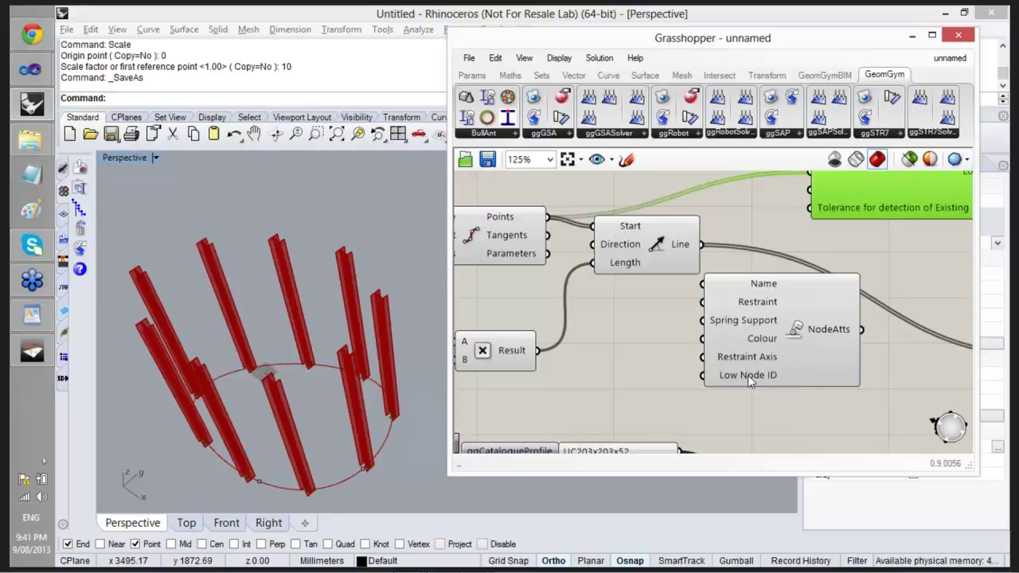
pyautogui.moveTo(742, 375)
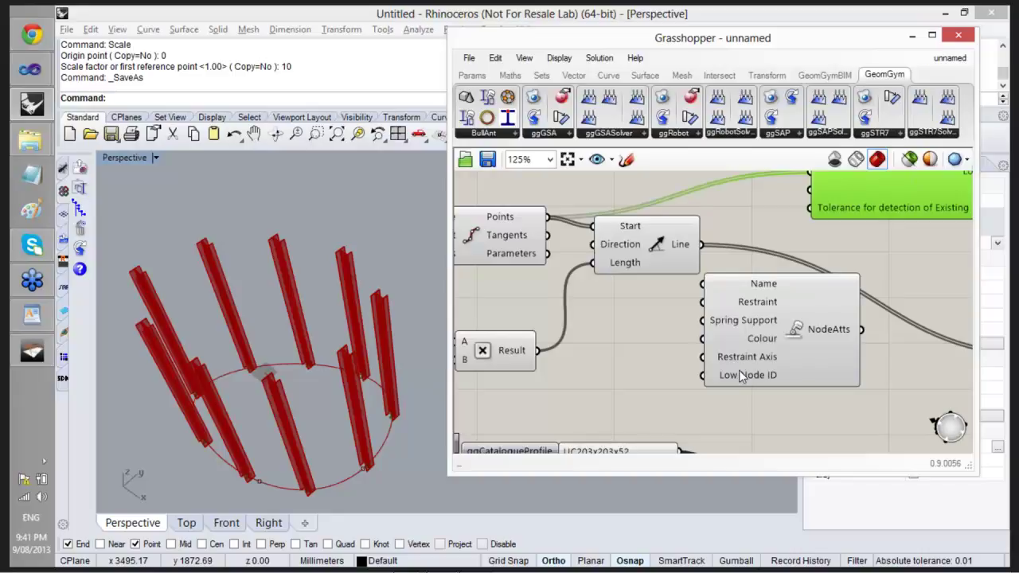
pyautogui.moveTo(796, 331); pyautogui.dragTo(773, 342)
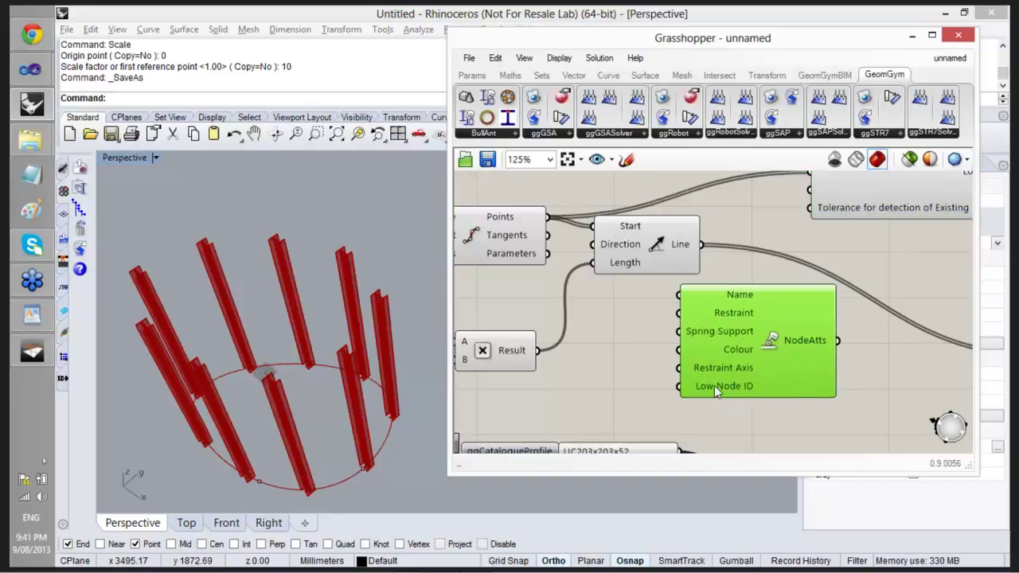
pyautogui.moveTo(714, 386)
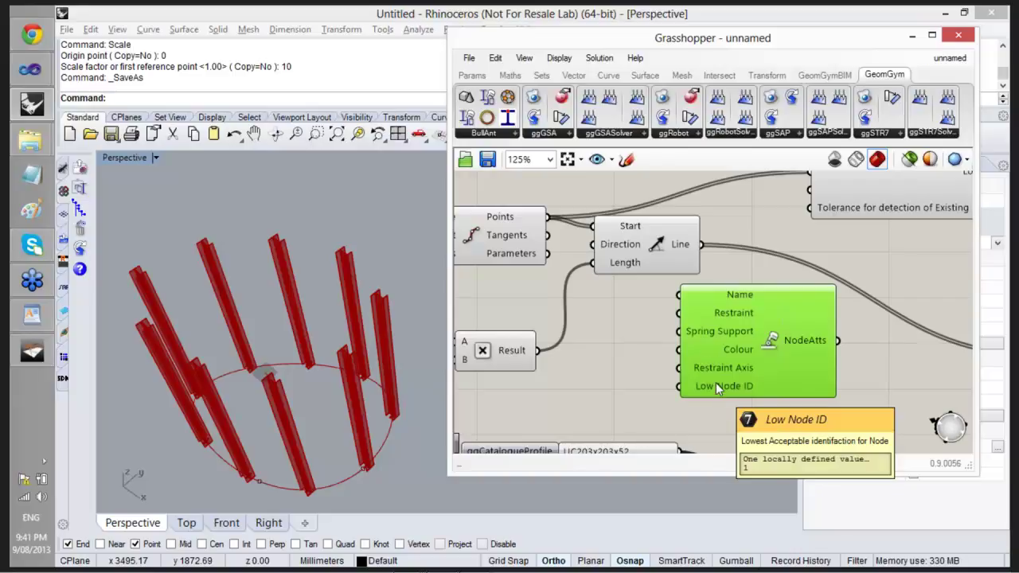
# Connect the NodeAtts output to the node component's Atts input and reposition the NodeAtts component below the Line wire.
pyautogui.moveTo(765, 361); pyautogui.dragTo(701, 231)
pyautogui.scroll(-1, 731, 371)
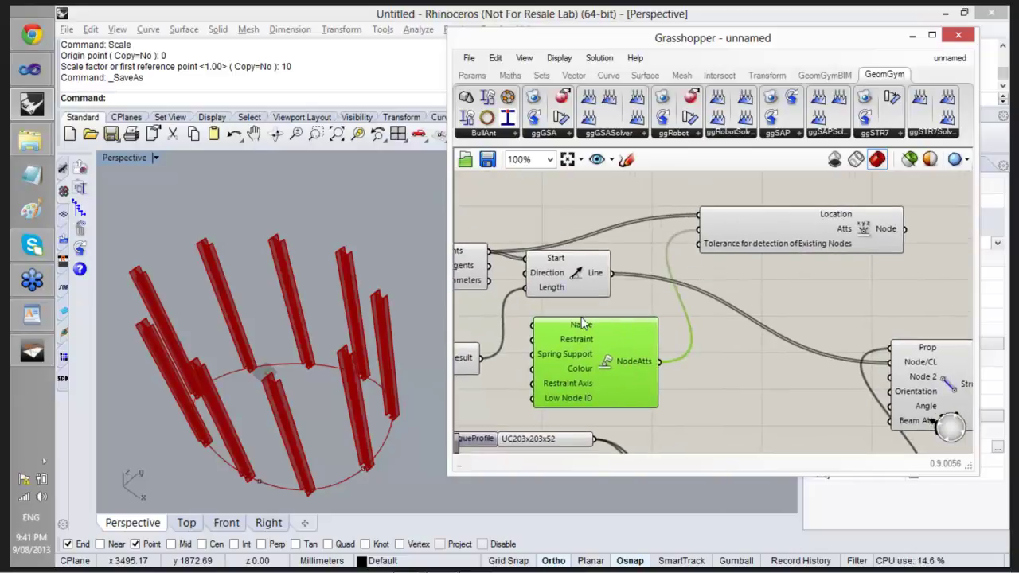
pyautogui.moveTo(573, 344); pyautogui.dragTo(629, 345)
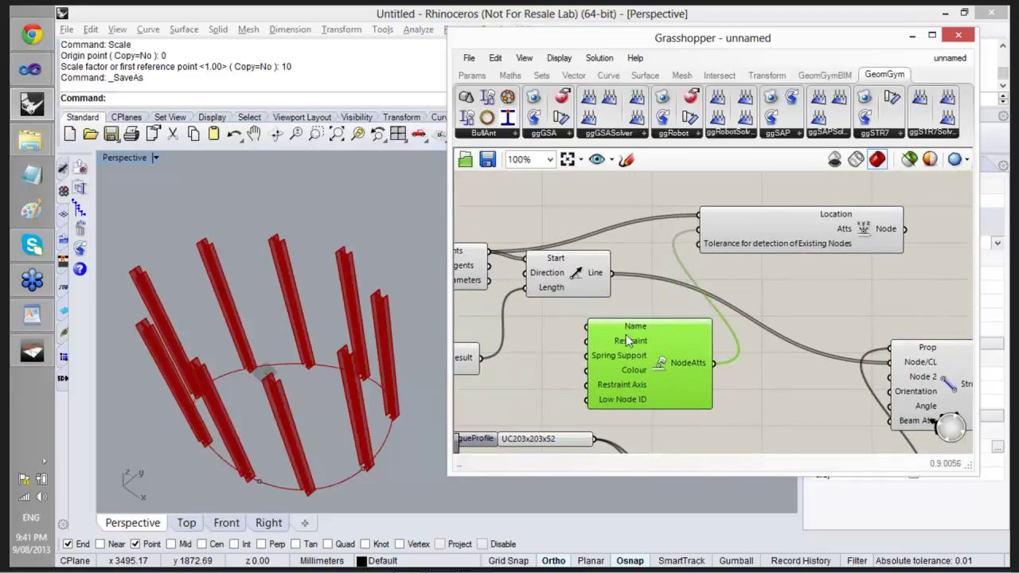
# Set the NodeAtts Restraint input to restrain X, Y and Z, and commit the changes.
pyautogui.rightClick(627, 342)
pyautogui.moveTo(796, 454)
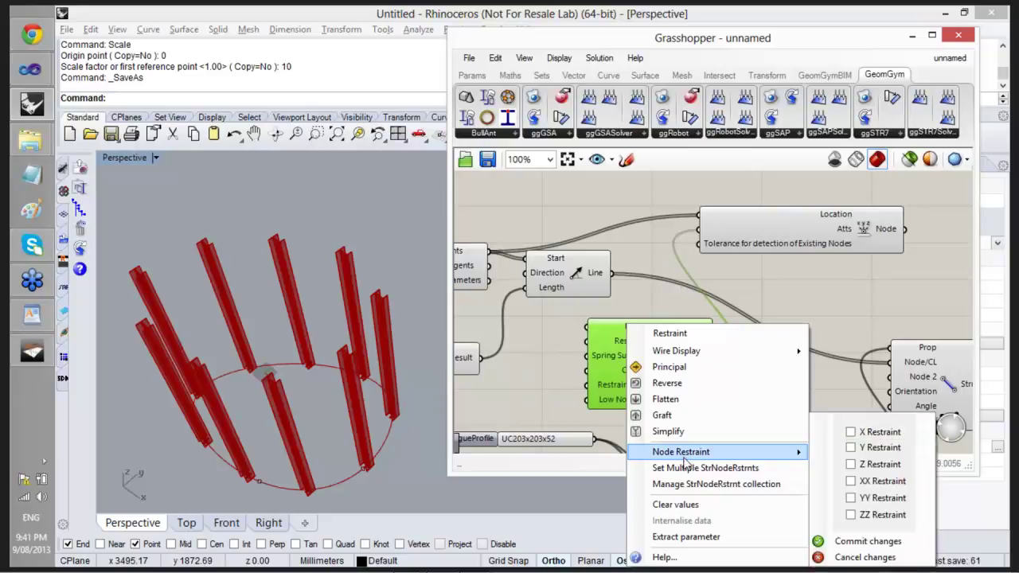
pyautogui.click(851, 432)
pyautogui.click(851, 447)
pyautogui.click(852, 464)
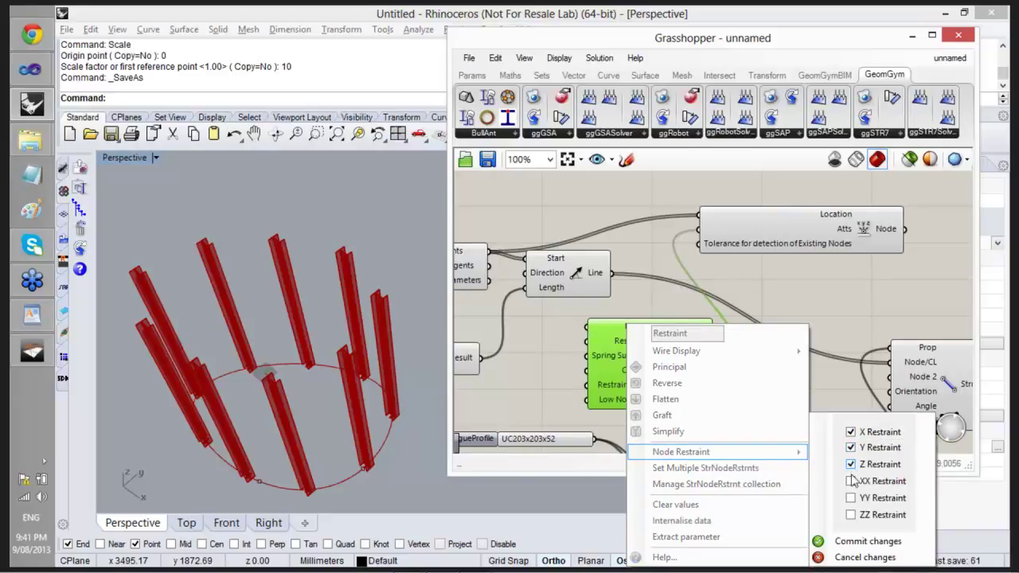
pyautogui.click(864, 540)
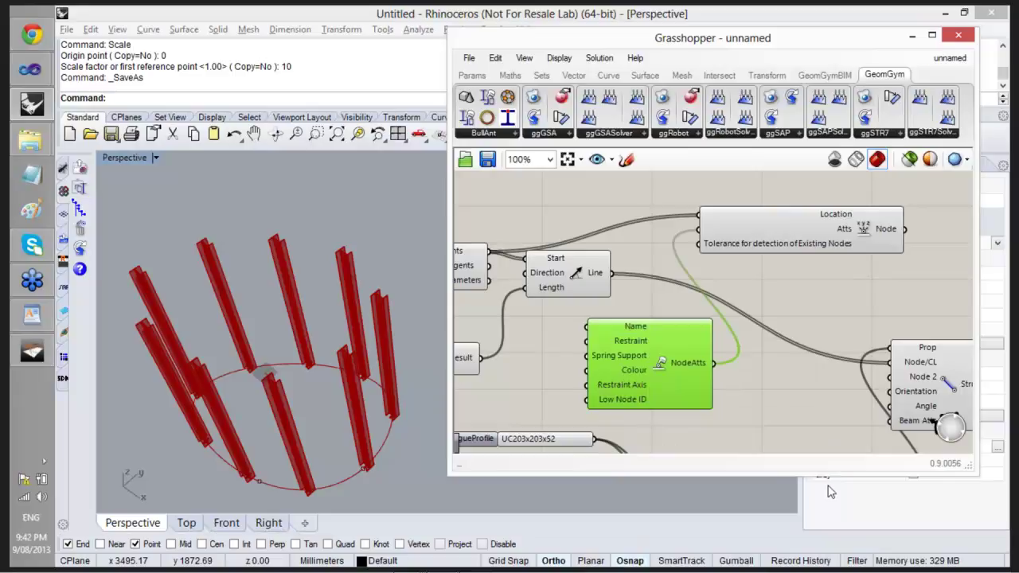
# Place a ggGSANodeRestraint component below the Line component and move NodeAtts aside to make room beside it.
pyautogui.click(573, 136)
pyautogui.moveTo(632, 197); pyautogui.dragTo(561, 300)
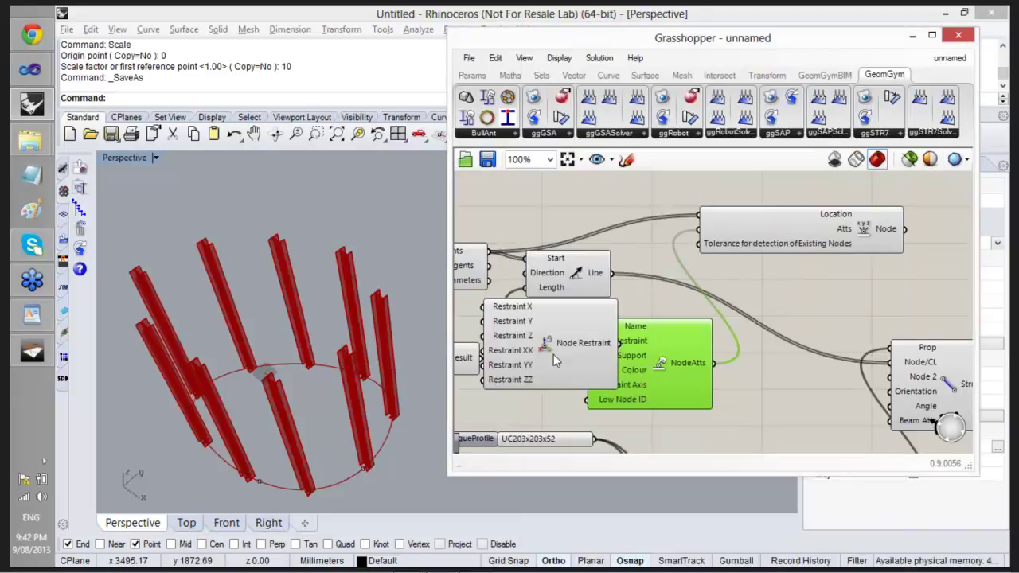
pyautogui.moveTo(621, 400); pyautogui.dragTo(762, 407)
pyautogui.moveTo(543, 342); pyautogui.dragTo(596, 351)
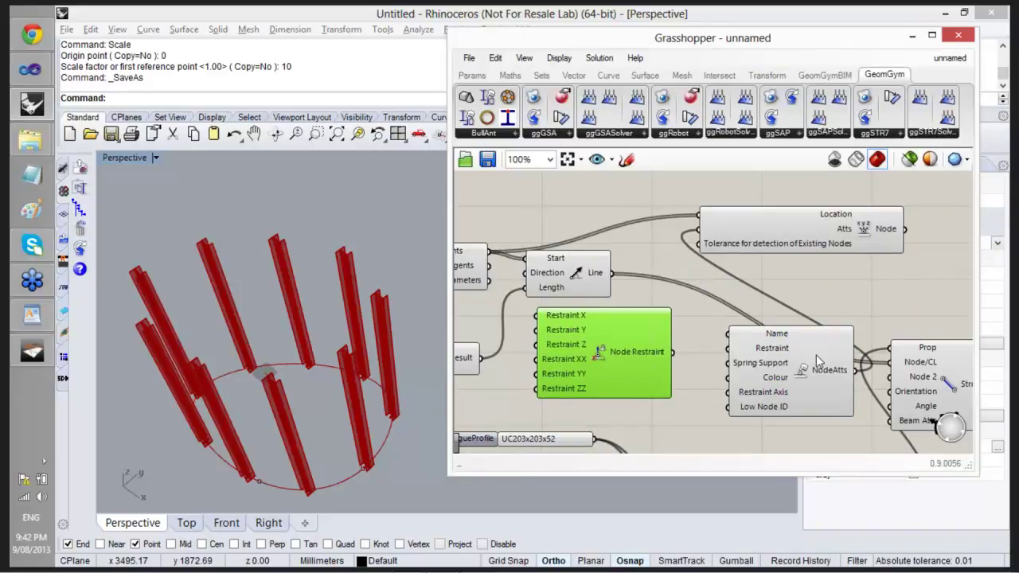
# Delete the ggGSANodeRestraint component and move the NodeAtts component back beneath the Line component.
pyautogui.press('Delete')
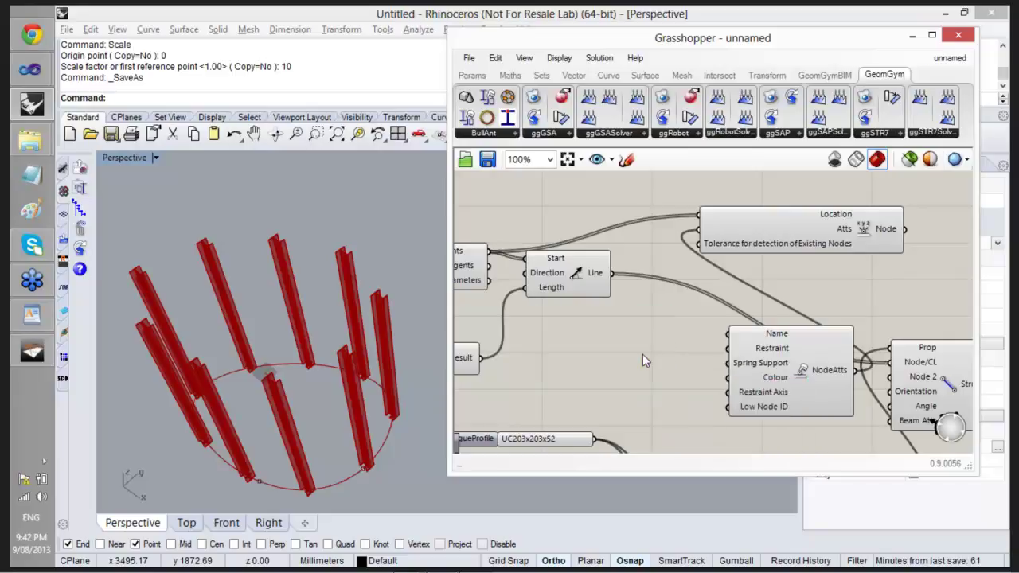
pyautogui.moveTo(831, 376); pyautogui.dragTo(674, 369)
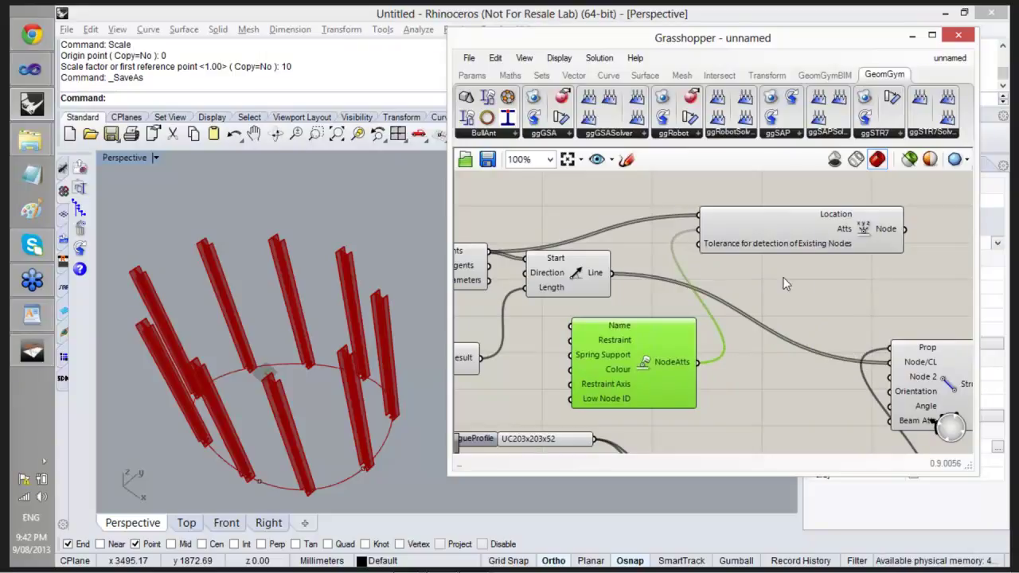
# Add a Panel beside the node component, feed it from the Node output, and enlarge it to read the node data.
pyautogui.moveTo(785, 284); pyautogui.dragTo(554, 284, button='right')
pyautogui.click(472, 74)
pyautogui.moveTo(657, 117); pyautogui.dragTo(797, 267)
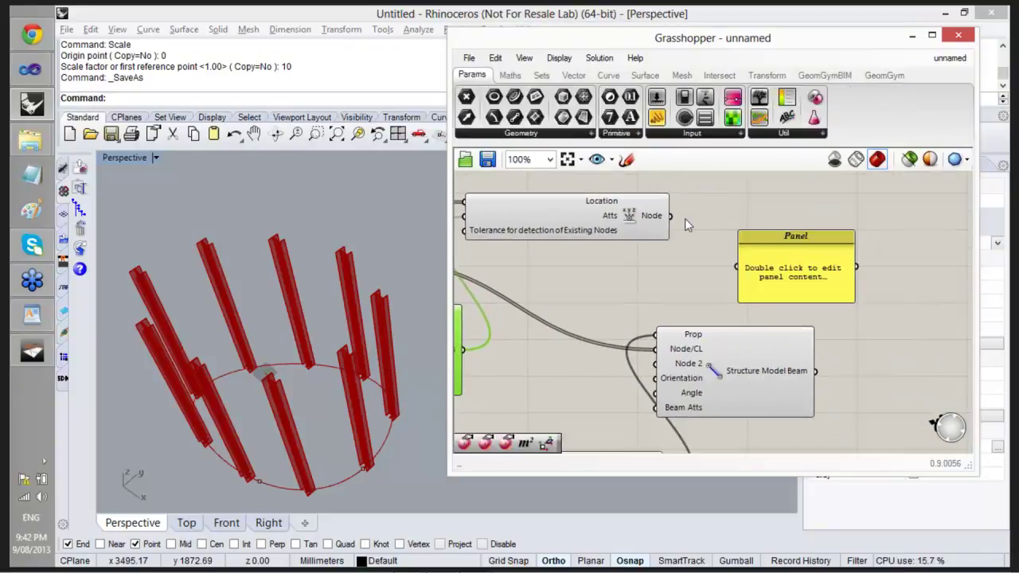
pyautogui.moveTo(672, 216); pyautogui.dragTo(687, 188)
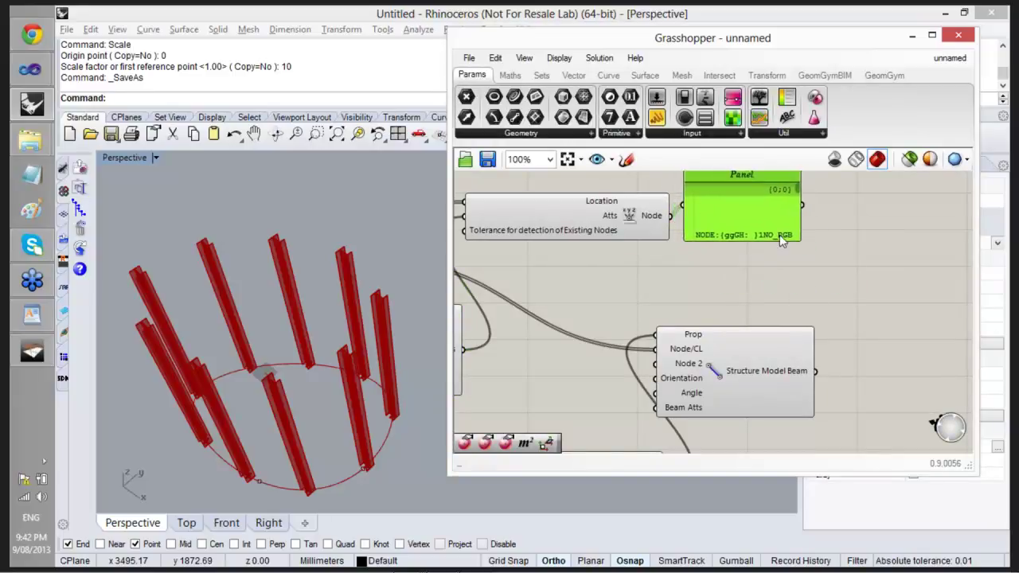
pyautogui.moveTo(800, 242); pyautogui.dragTo(960, 310)
pyautogui.moveTo(651, 223)
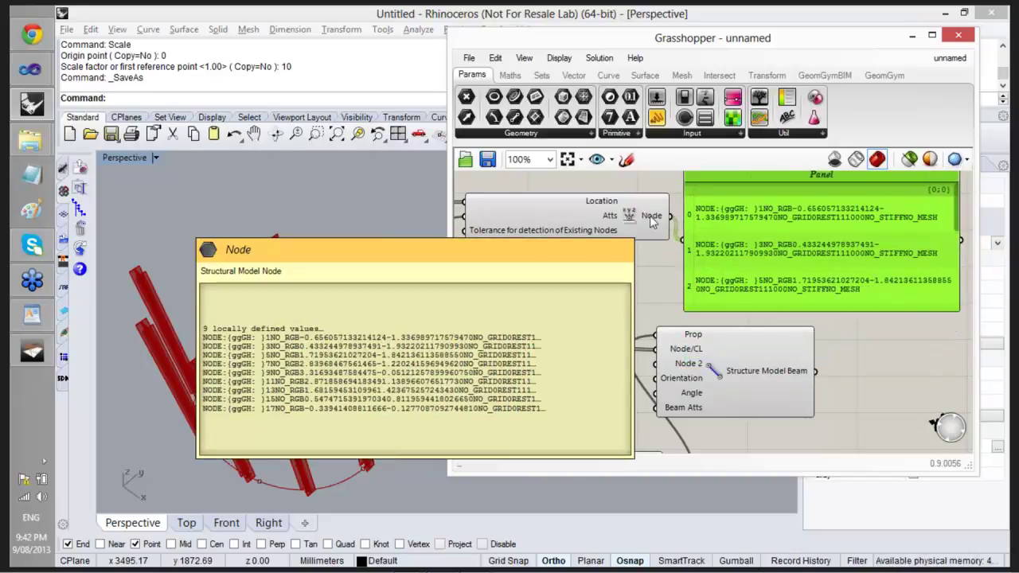
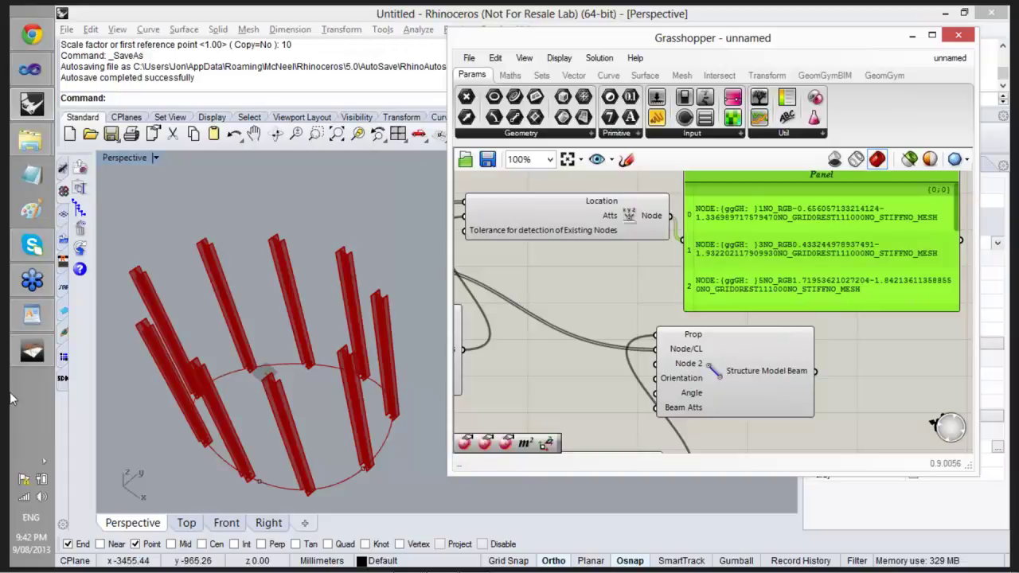
# Switch to Oasys GSA Suite to check that it is open without a model, and return to Rhino and Grasshopper.
pyautogui.click(32, 358)
pyautogui.moveTo(30, 103)
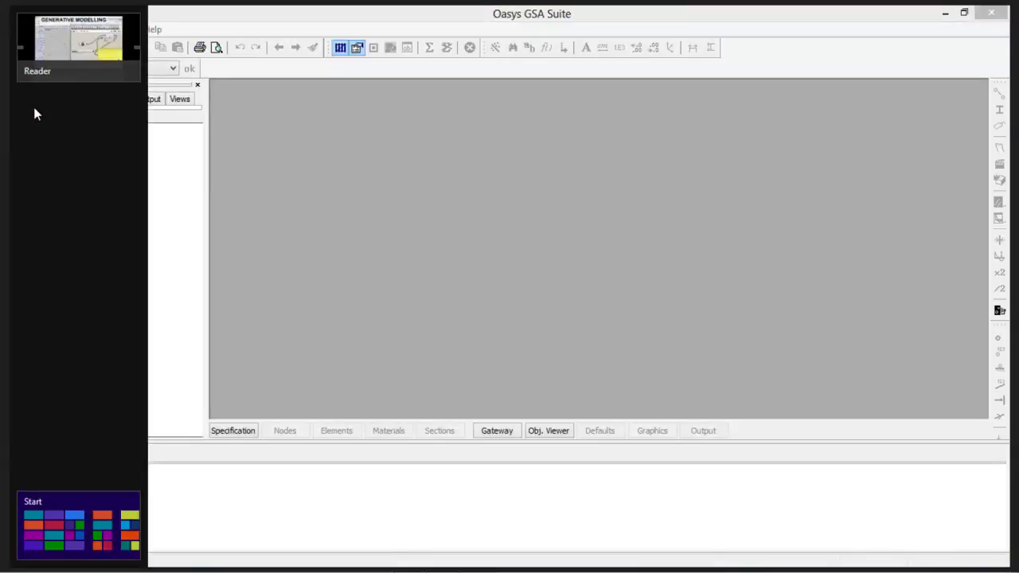
pyautogui.hotkey('alt', 'Tab')
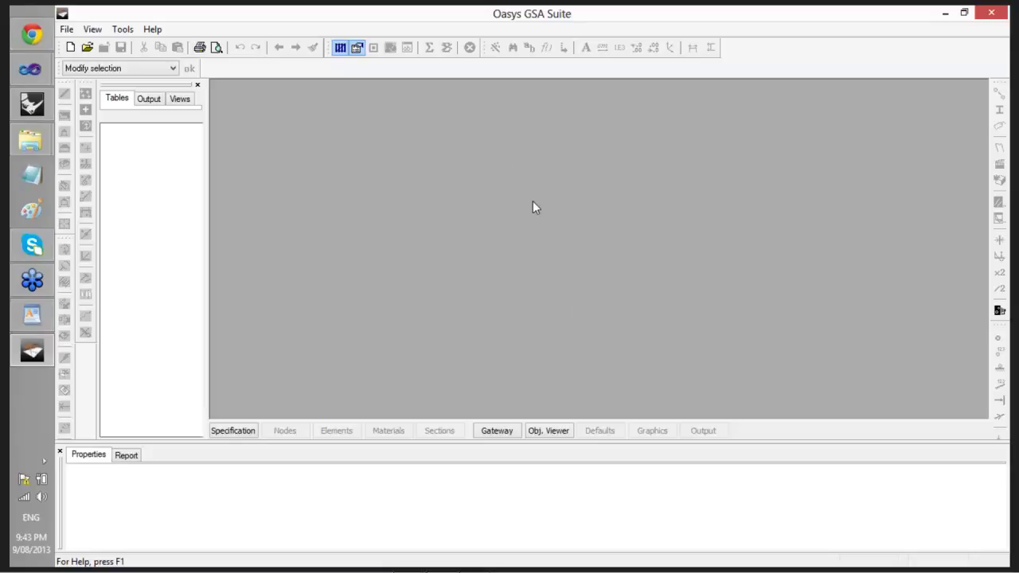
pyautogui.hotkey('alt', 'Tab')
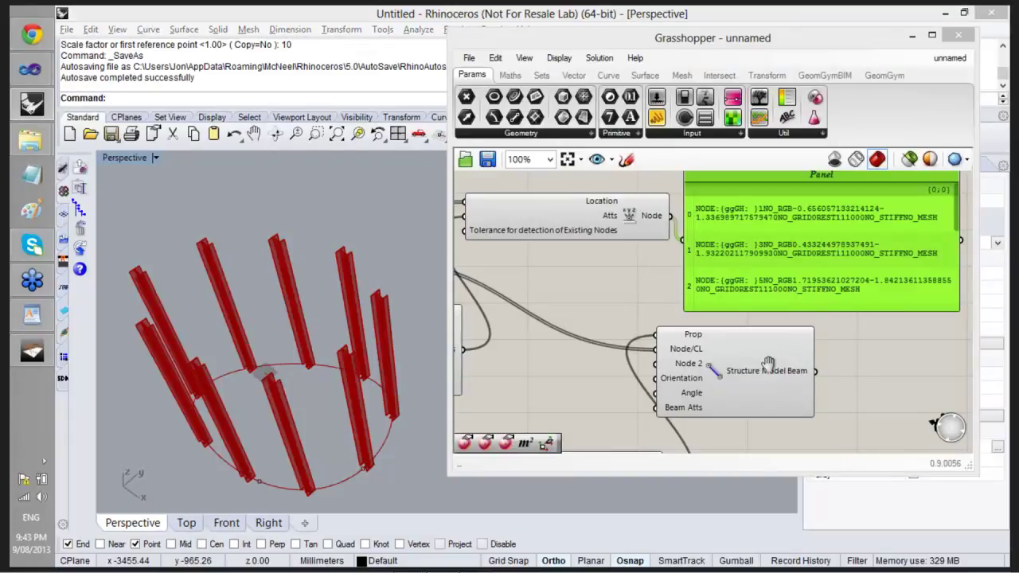
pyautogui.moveTo(769, 359); pyautogui.dragTo(682, 310, button='right')
pyautogui.hotkey('alt', 'Tab')
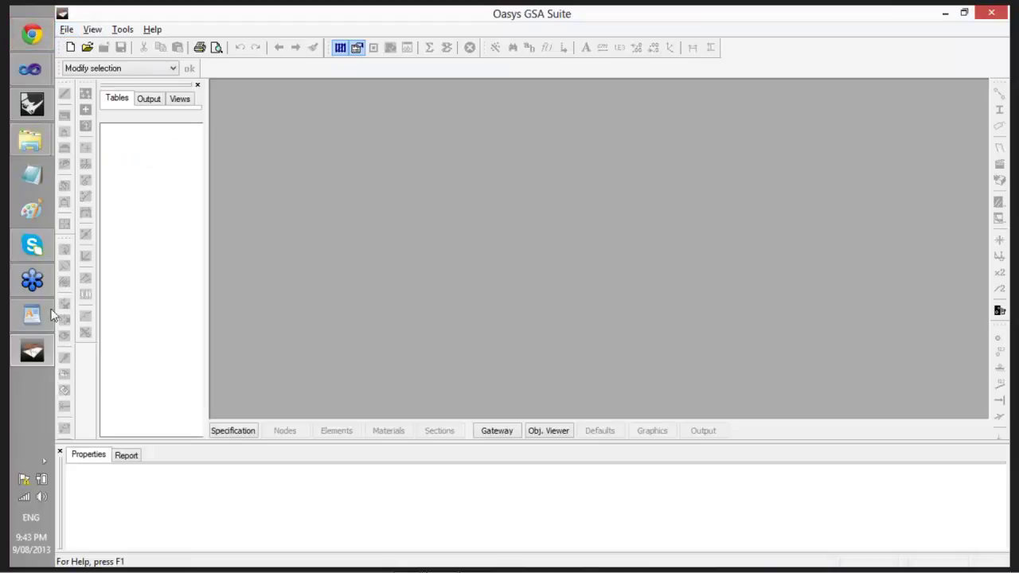
pyautogui.click(32, 104)
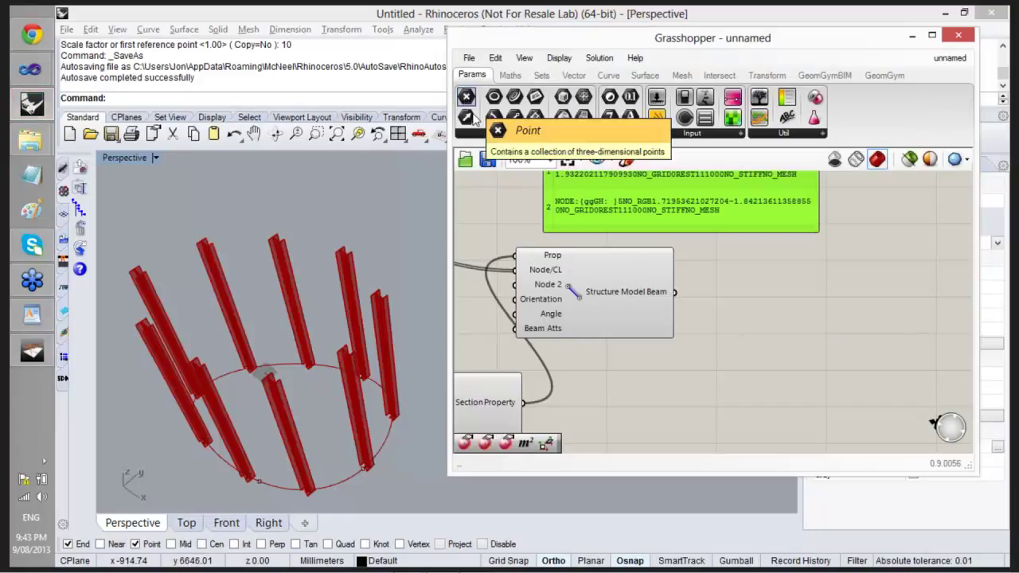
# Place a Point parameter between the NodeAtts and Structure Model Beam components and try to set its single point to 0.
pyautogui.moveTo(581, 292); pyautogui.dragTo(832, 281, button='right')
pyautogui.moveTo(475, 115); pyautogui.dragTo(637, 290)
pyautogui.rightClick(635, 289)
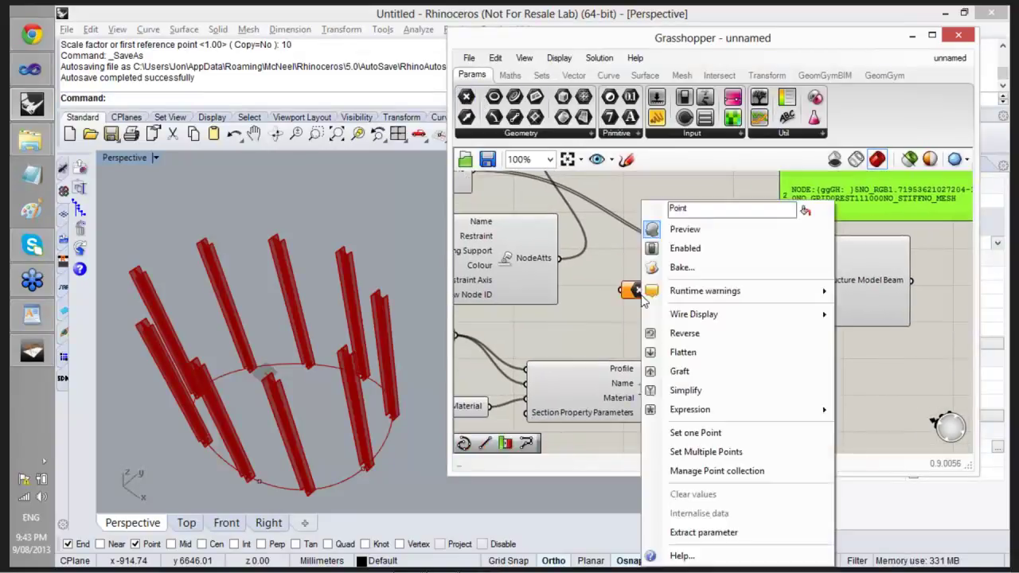
pyautogui.click(695, 433)
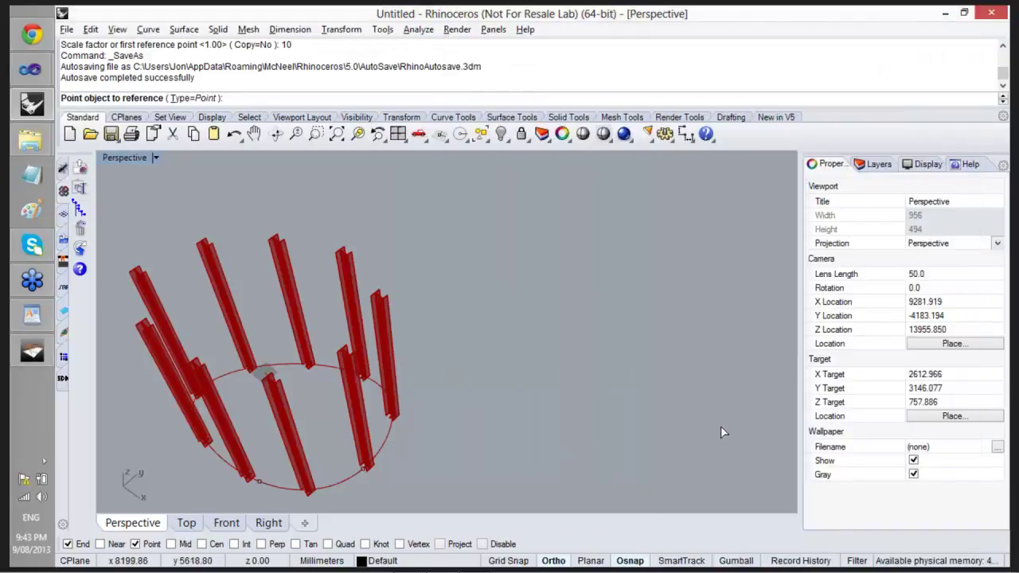
pyautogui.moveTo(463, 419); pyautogui.dragTo(651, 317)
pyautogui.click(651, 317)
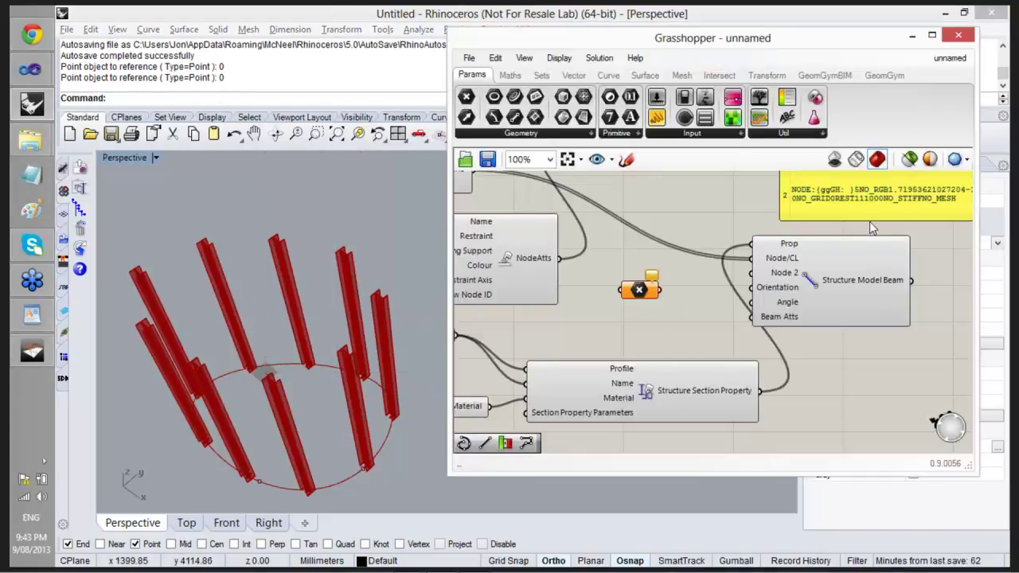
# Set the Point parameter to one point of type Coordinate, located at the origin (0).
pyautogui.rightClick(636, 294)
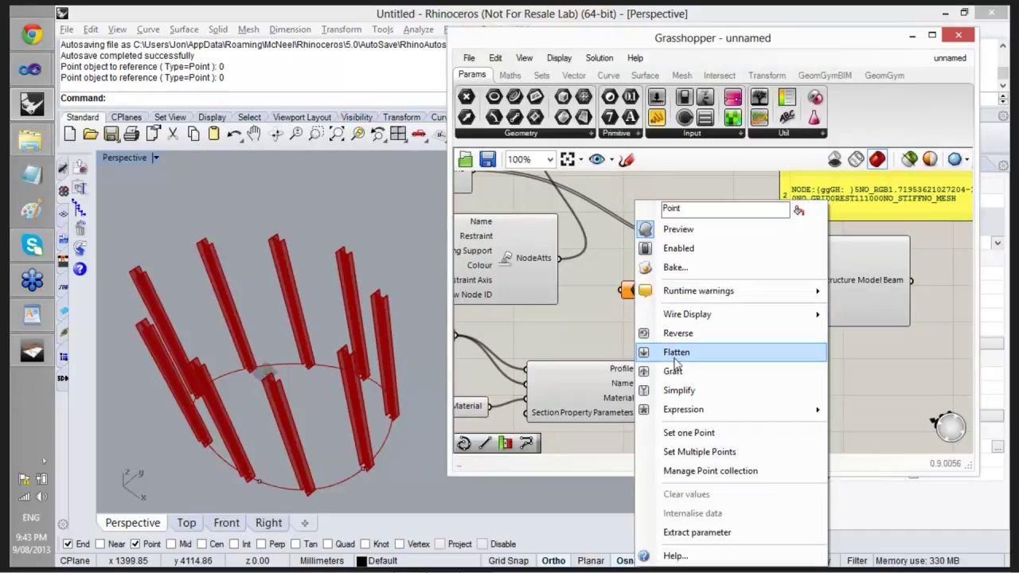
pyautogui.click(688, 433)
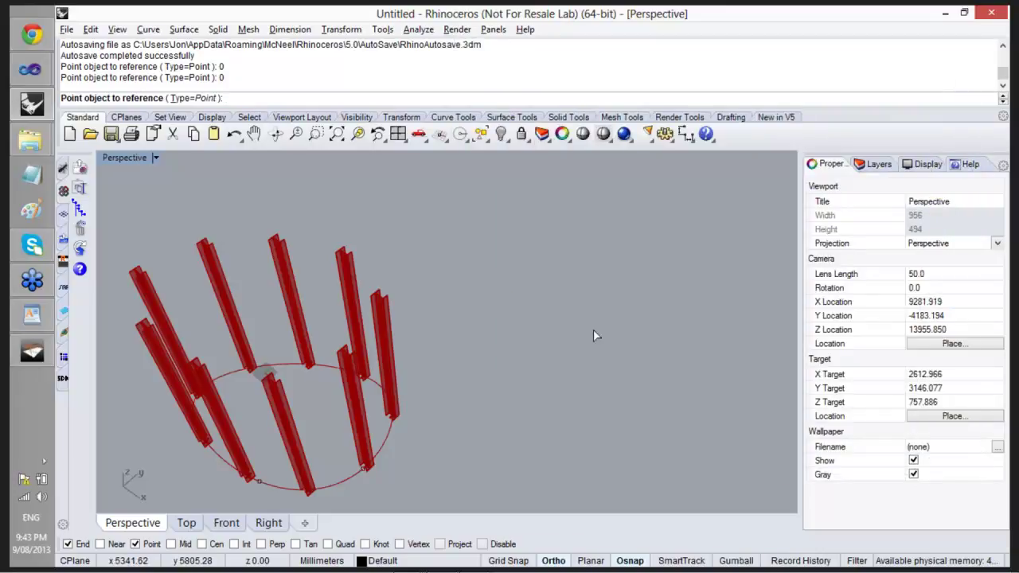
pyautogui.press('Return')
pyautogui.moveTo(267, 371); pyautogui.dragTo(220, 68)
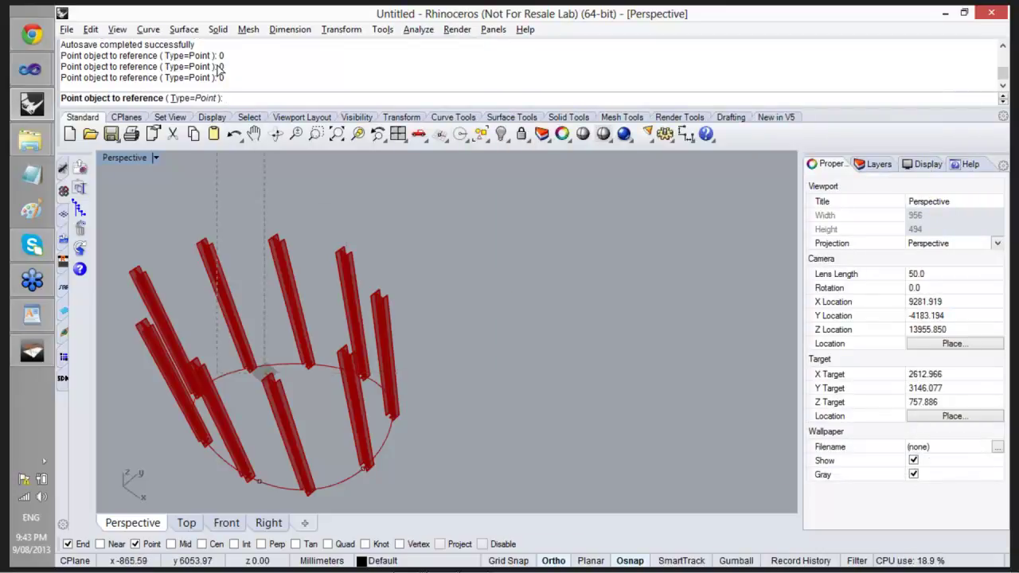
pyautogui.click(201, 98)
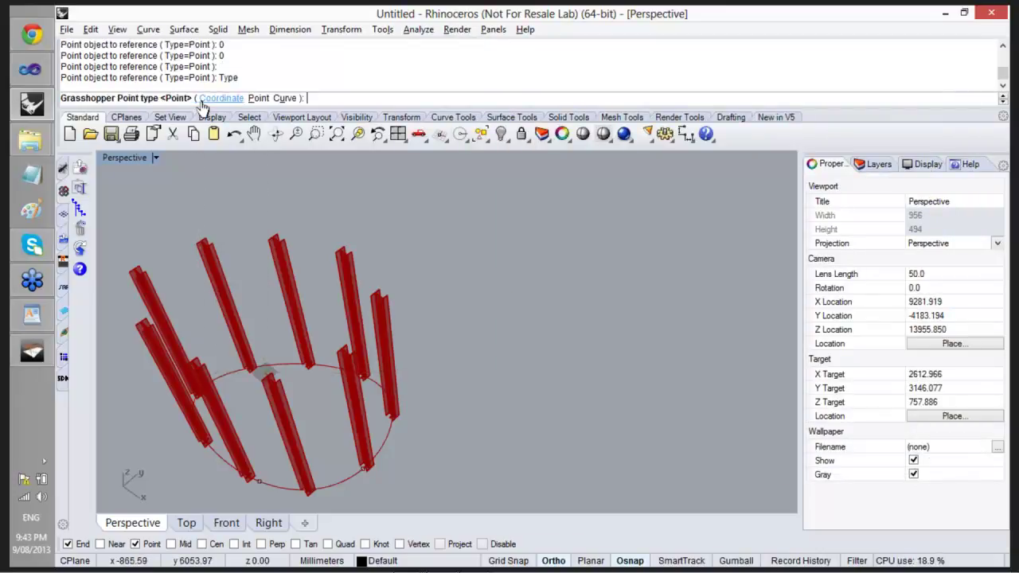
pyautogui.click(221, 99)
pyautogui.write('0')
pyautogui.press('Return')
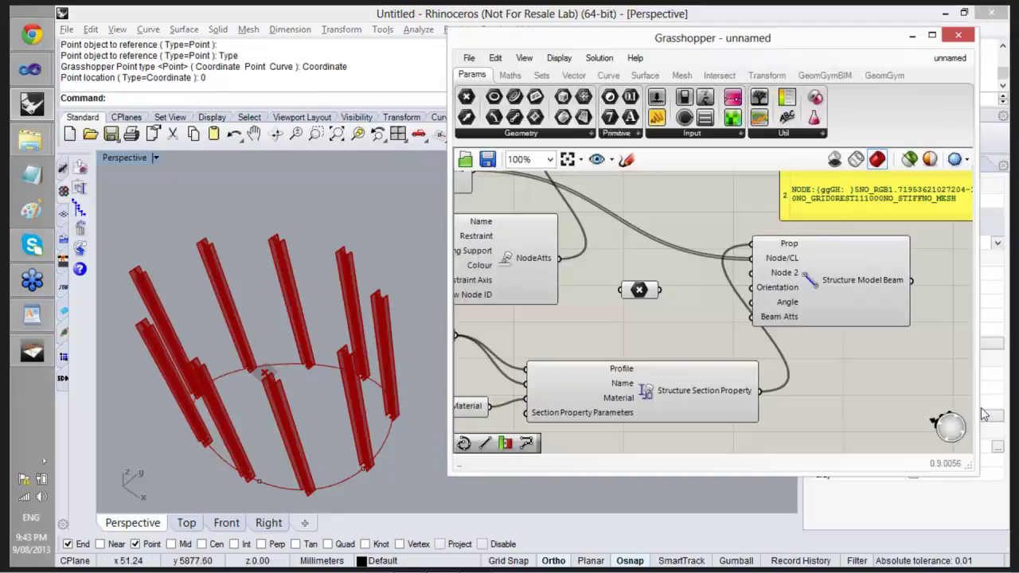
# Connect the Point parameter to the Orientation input of Structure Model Beam and inspect the beams' rotation around the origin in the Perspective view.
pyautogui.moveTo(660, 290); pyautogui.dragTo(774, 290)
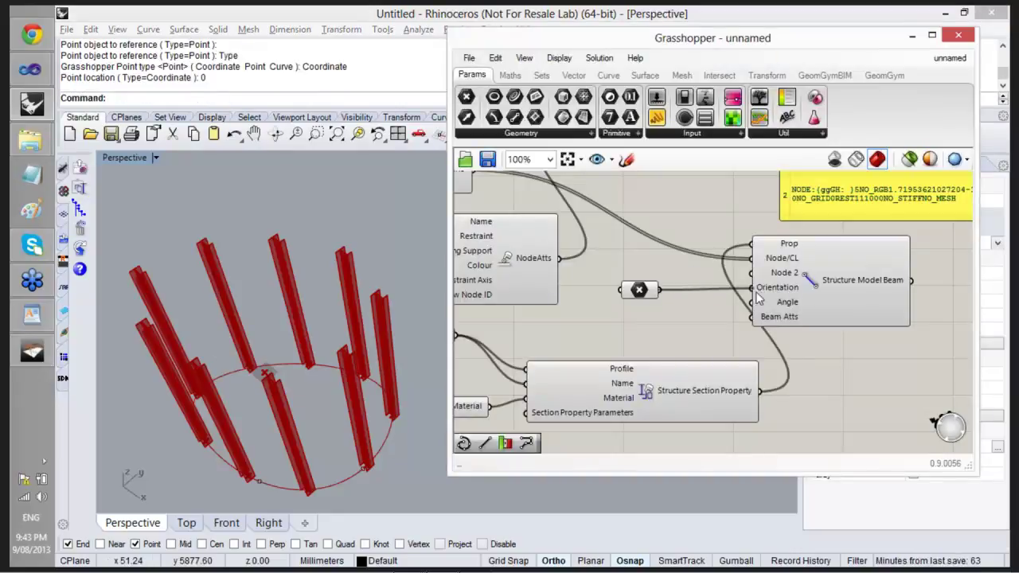
pyautogui.moveTo(243, 355); pyautogui.dragTo(253, 414, button='right')
pyautogui.scroll(3, 292, 400)
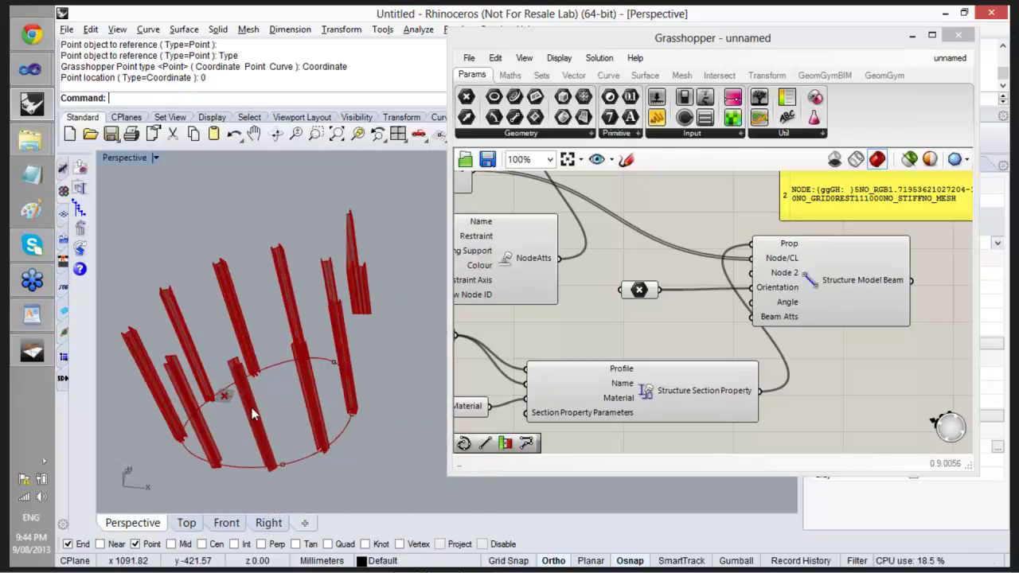
pyautogui.scroll(3, 253, 414)
pyautogui.scroll(3, 220, 381)
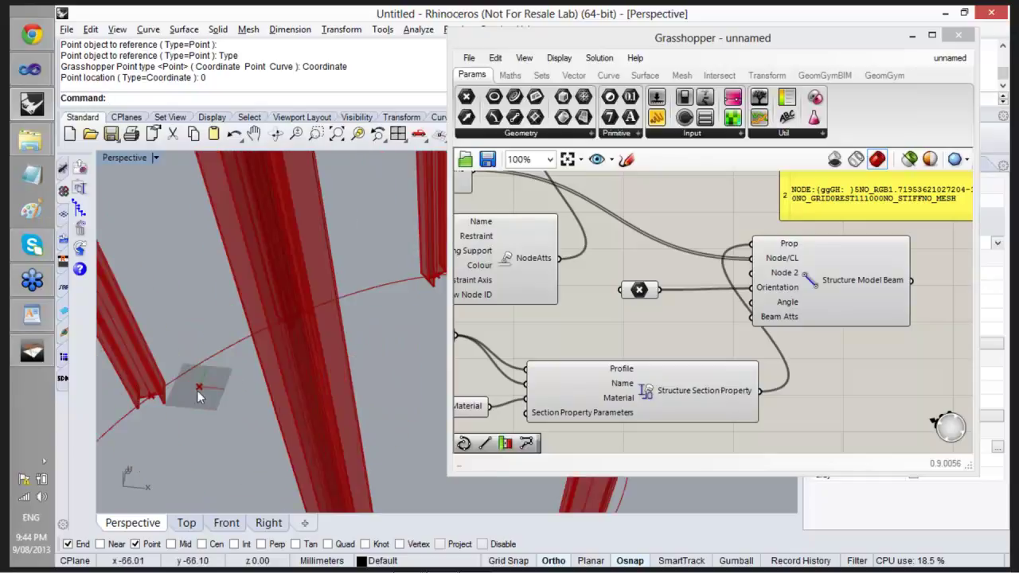
pyautogui.scroll(-4, 650, 305)
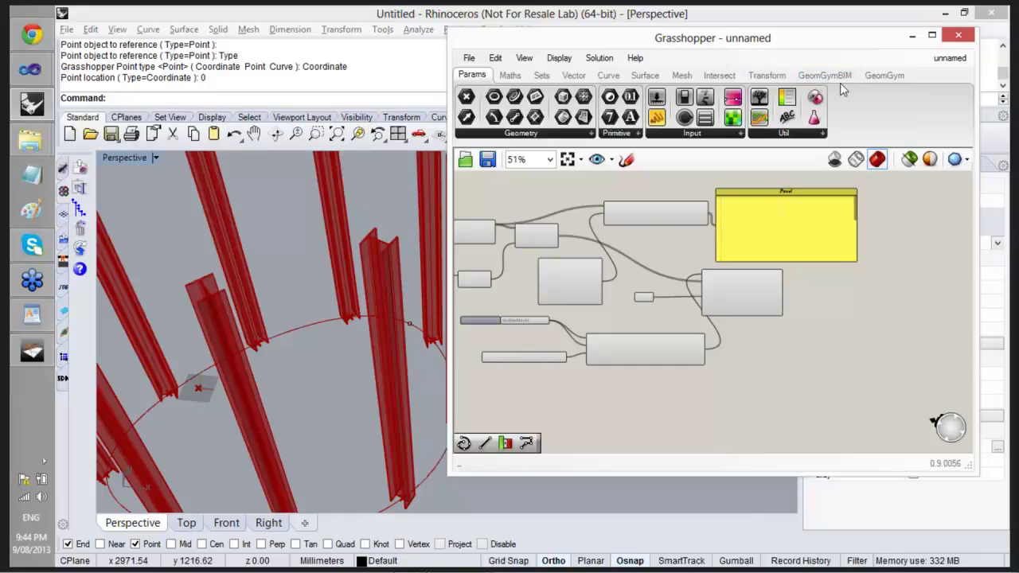
# Place a ggGSABakeModel component below the Structure Model Beam component and bake the structural model to GSA.
pyautogui.click(886, 76)
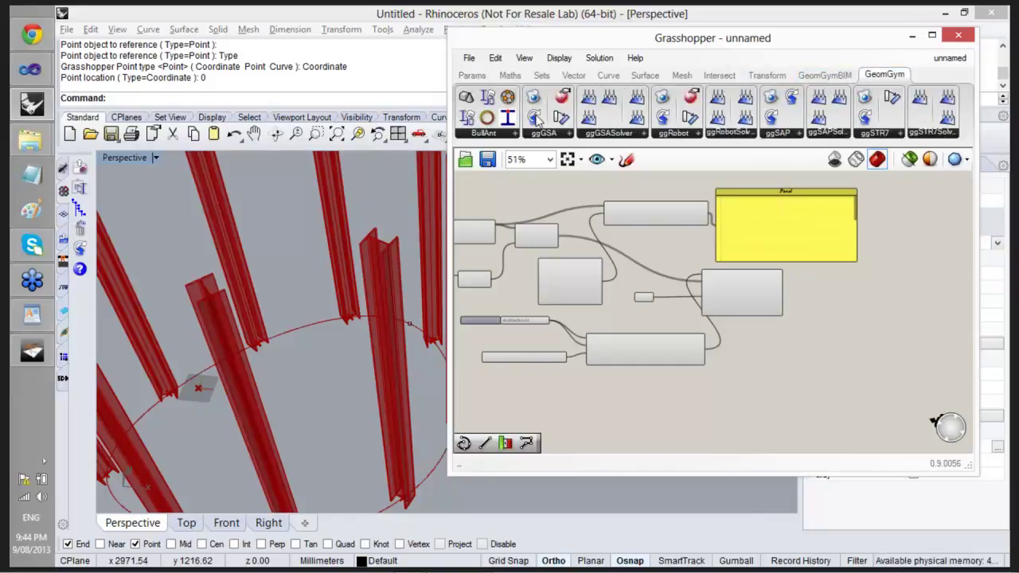
pyautogui.moveTo(533, 97); pyautogui.dragTo(759, 347)
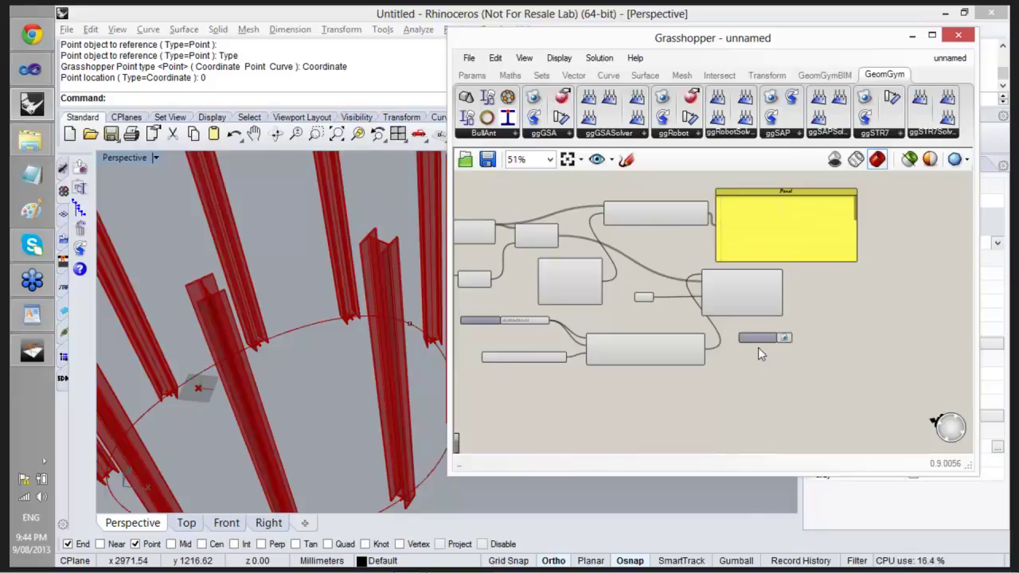
pyautogui.scroll(5, 758, 347)
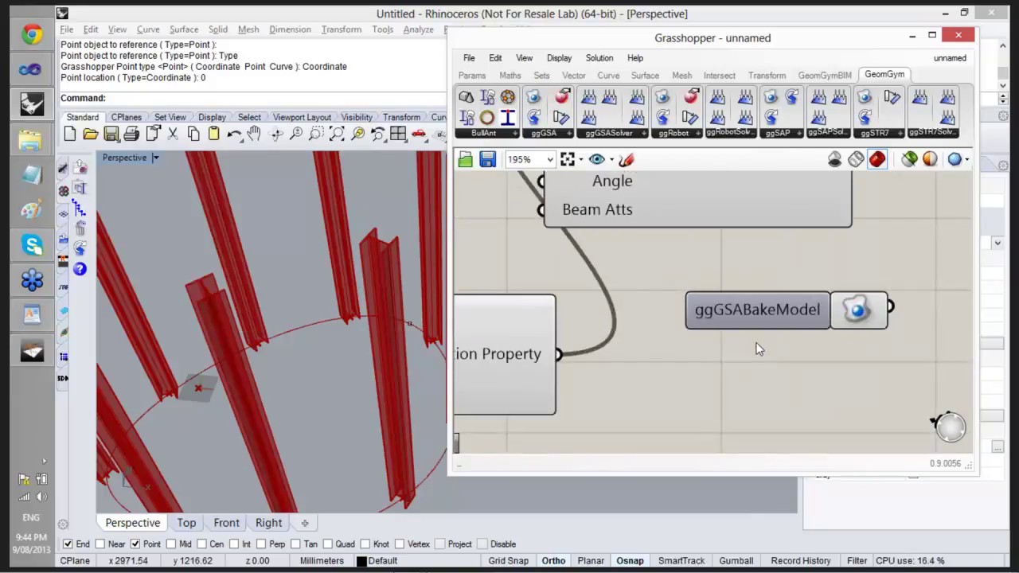
pyautogui.scroll(1, 761, 342)
pyautogui.click(790, 303)
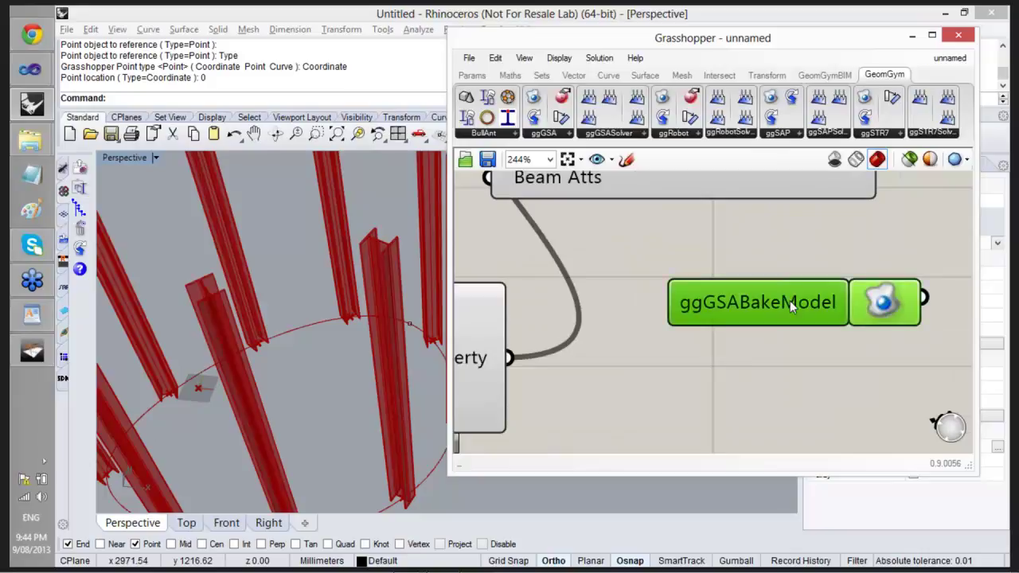
# Review the bake report in the Rhino command history and switch to Oasys GSA Suite.
pyautogui.click(145, 70)
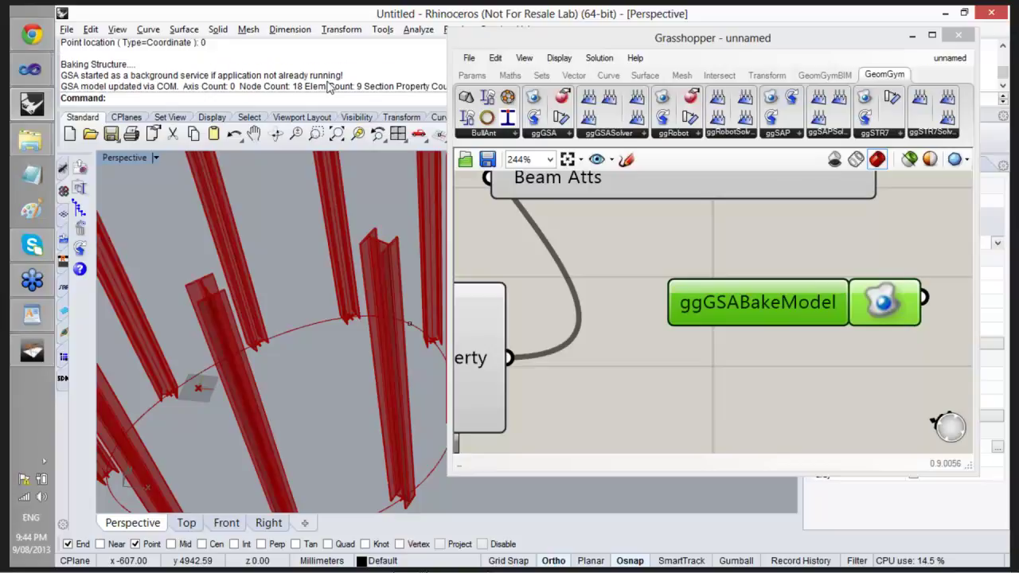
pyautogui.click(494, 46)
pyautogui.moveTo(493, 46); pyautogui.dragTo(478, 101)
pyautogui.click(143, 244)
pyautogui.click(32, 359)
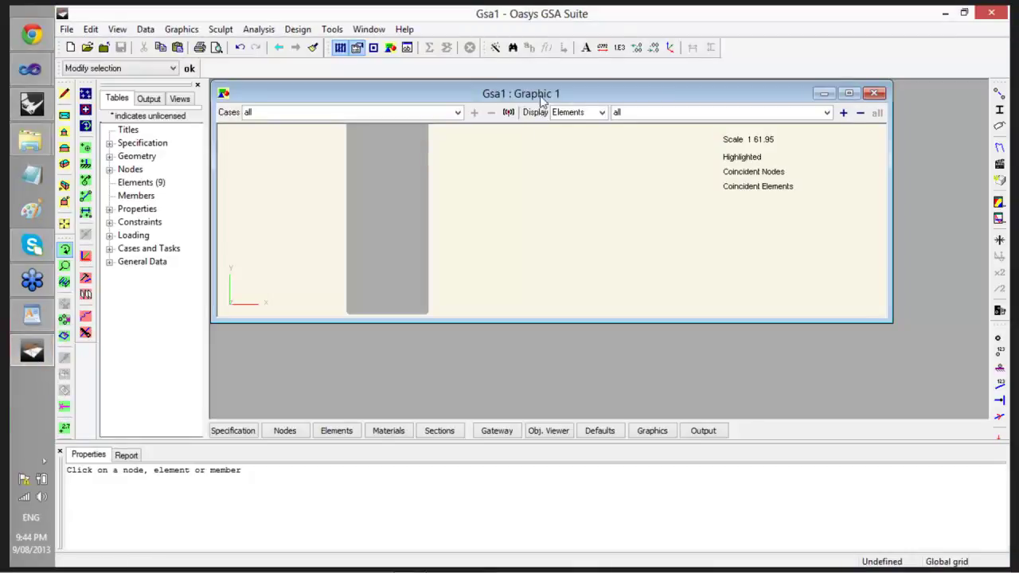
# Maximise the Graphic 1 view, display the elements with their section shapes, and examine the orientation of the beams.
pyautogui.doubleClick(542, 94)
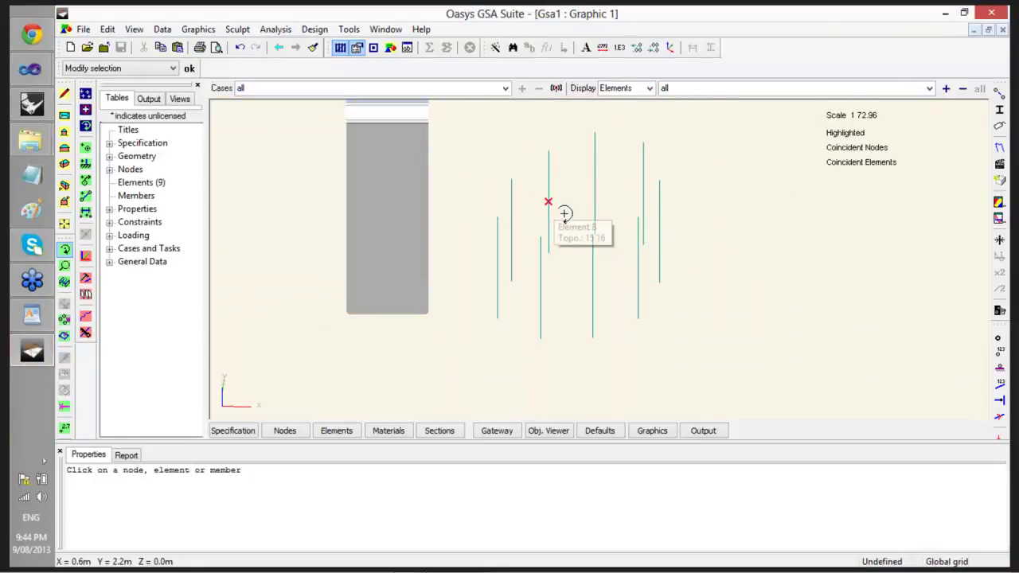
pyautogui.click(1000, 109)
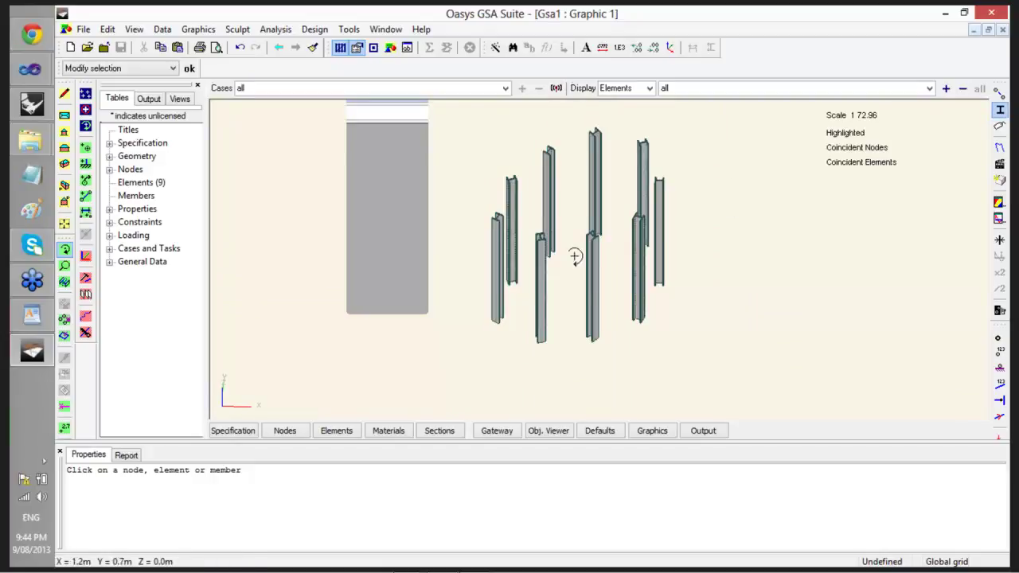
pyautogui.scroll(3, 585, 277)
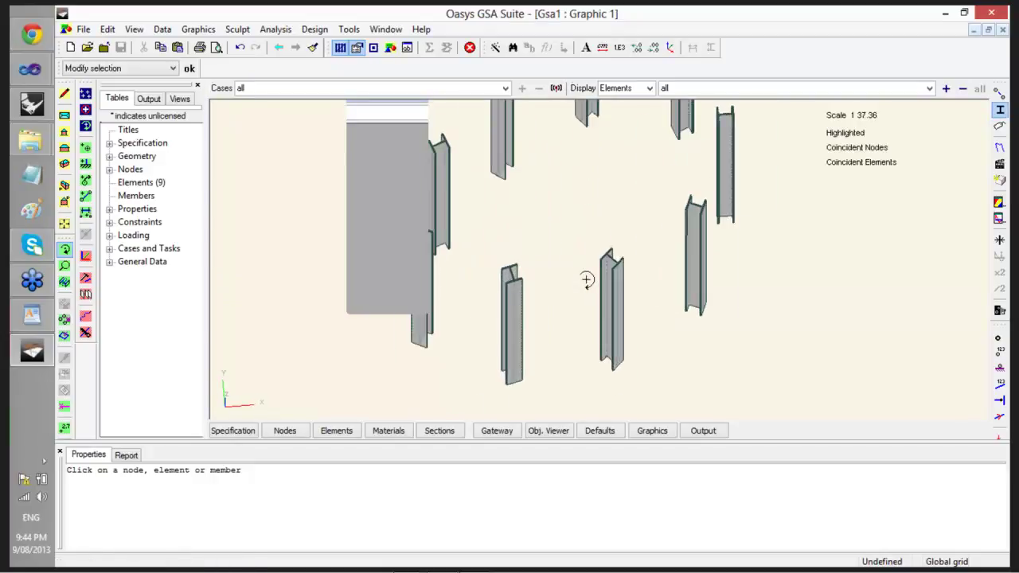
pyautogui.scroll(-1, 578, 275)
pyautogui.moveTo(555, 264); pyautogui.dragTo(559, 235)
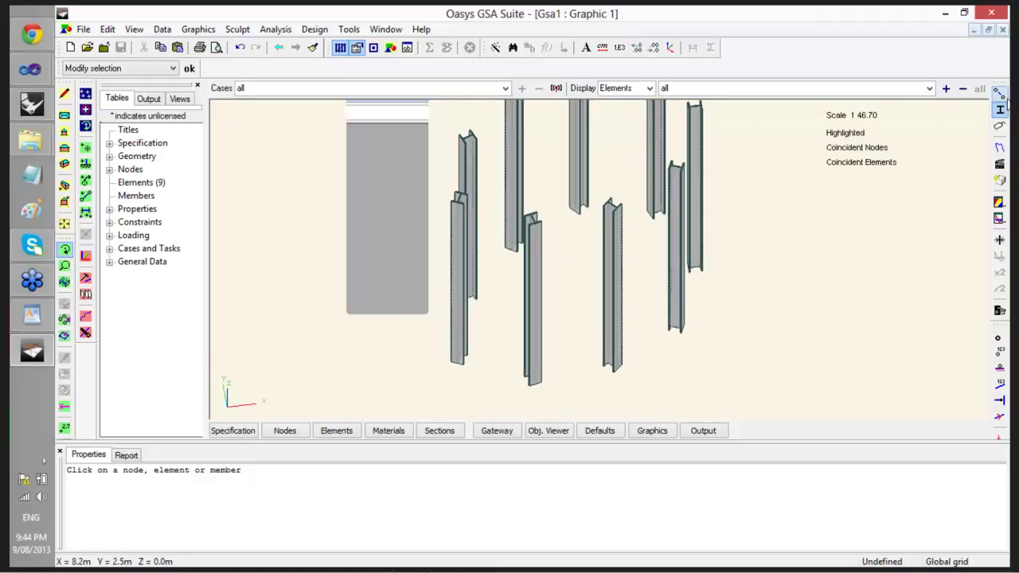
# Turn off the section shape display and label the node restraints in the Graphic 1 view.
pyautogui.click(1000, 109)
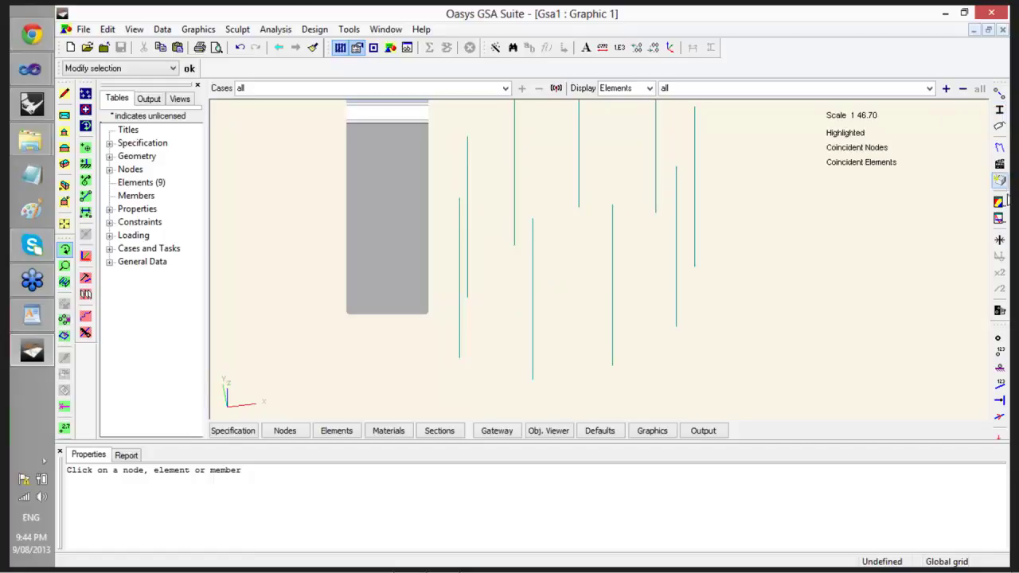
pyautogui.click(1001, 368)
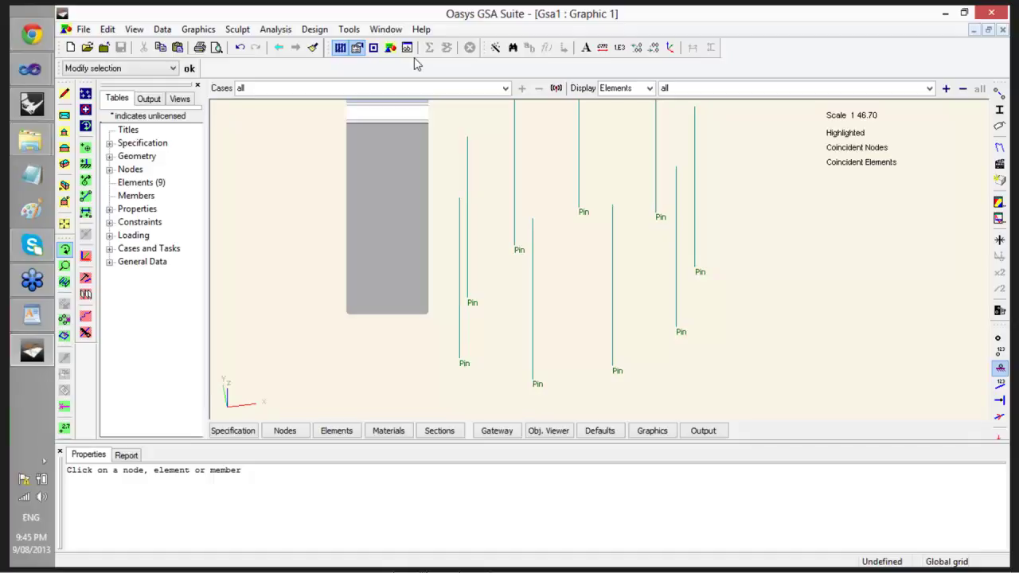
# Switch back to Grasshopper, maximise its window and review the available ggGSA and ggGSASolver components.
pyautogui.hotkey('alt', 'Tab')
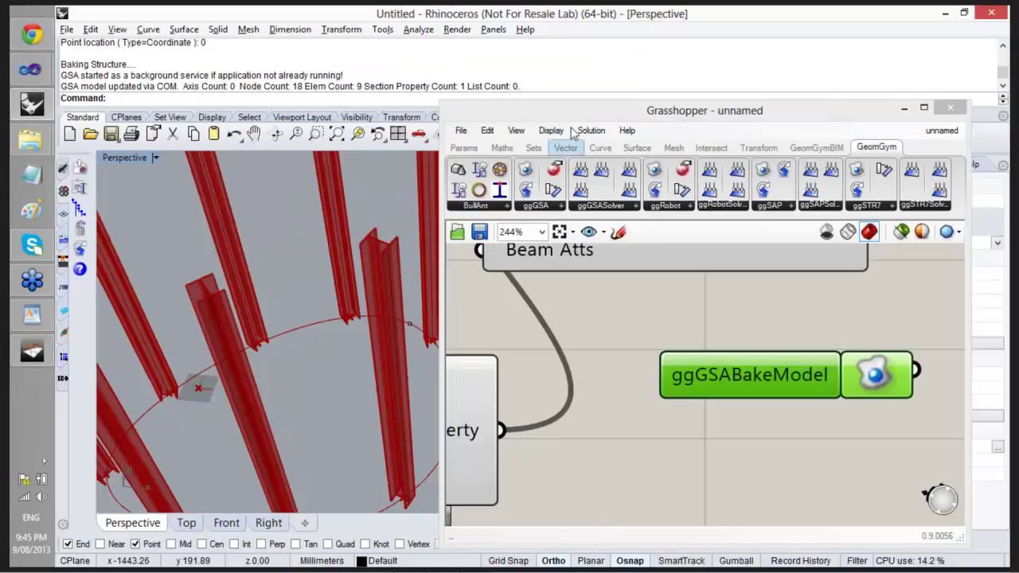
pyautogui.click(569, 110)
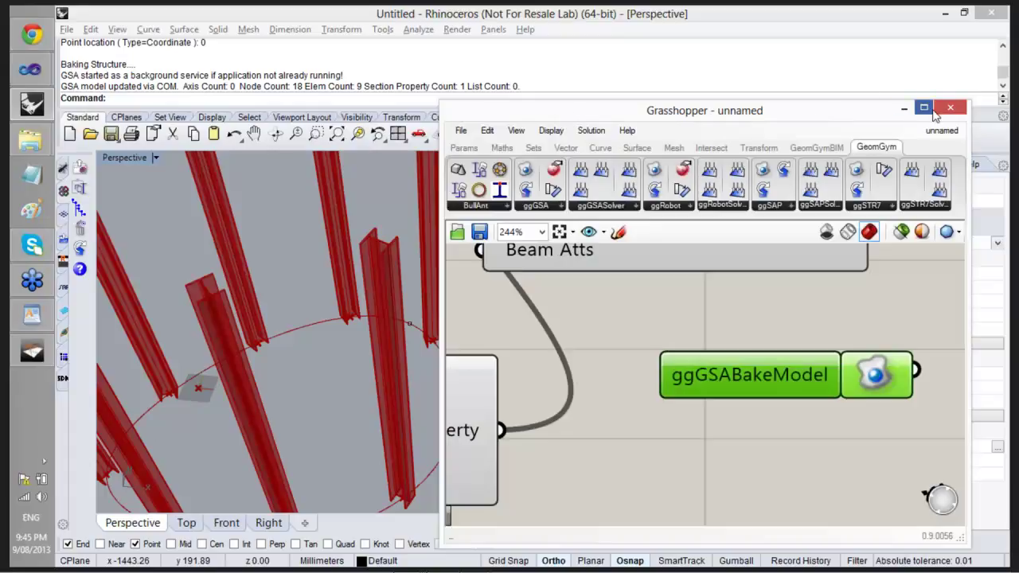
pyautogui.click(936, 112)
pyautogui.click(246, 106)
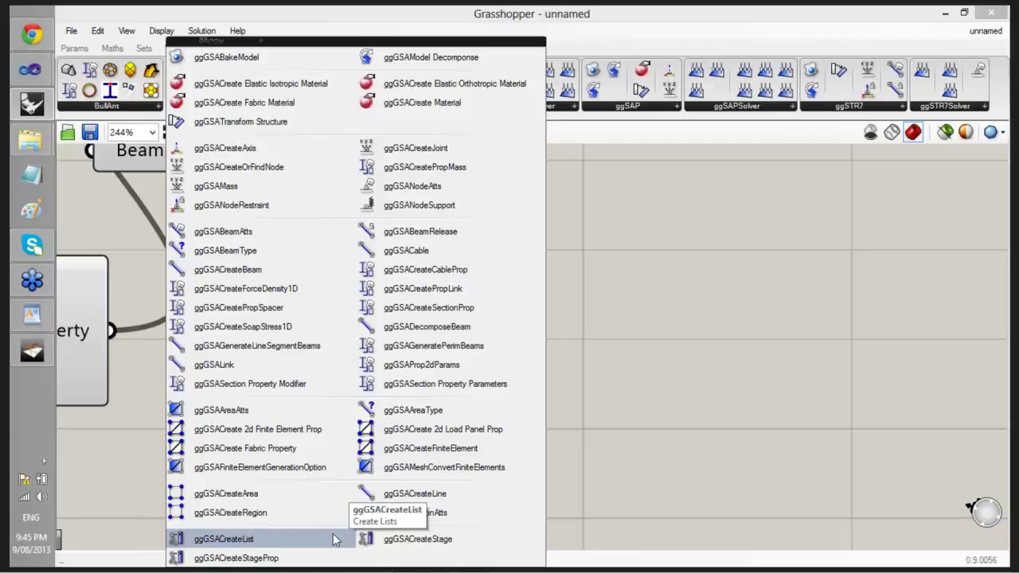
pyautogui.click(403, 18)
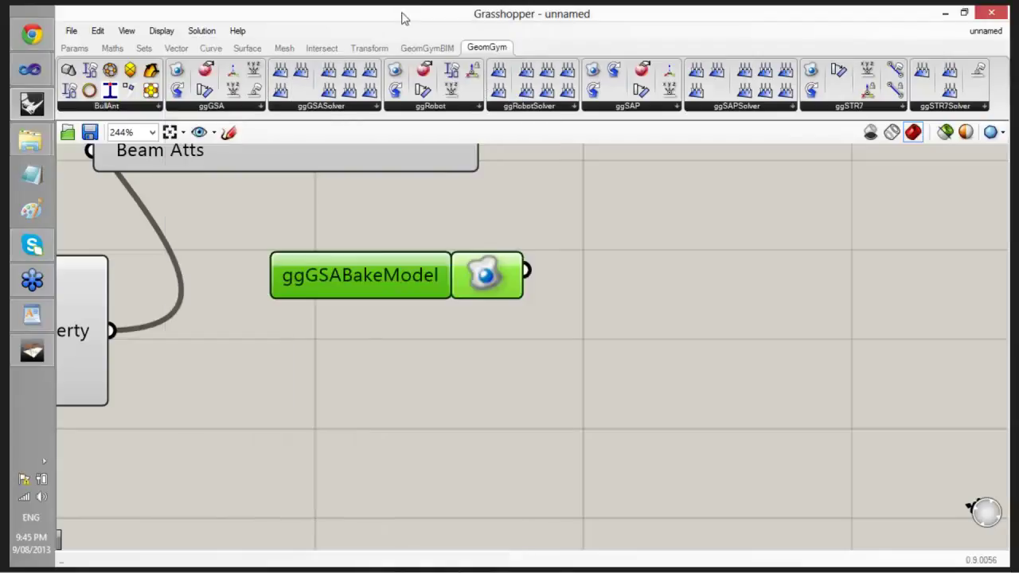
pyautogui.click(376, 106)
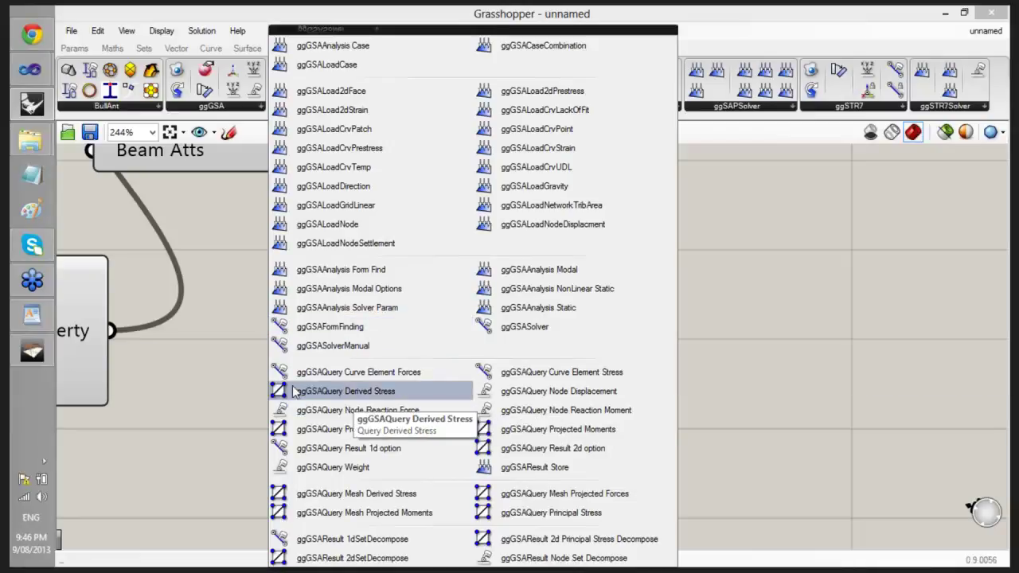
pyautogui.hotkey('alt', 'Tab')
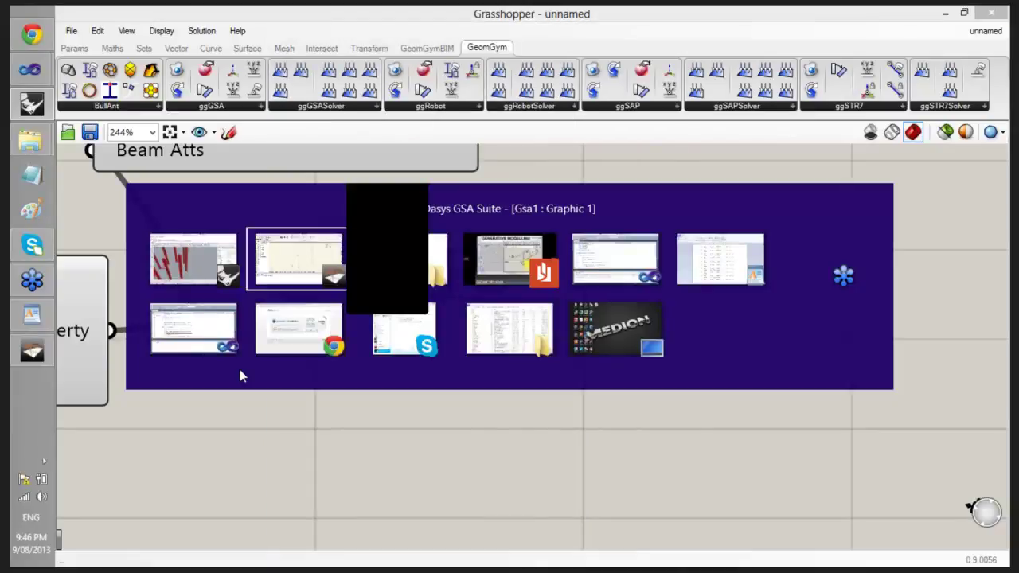
pyautogui.hotkey('alt', 'Tab')
pyautogui.hotkey('alt', 'Tab')
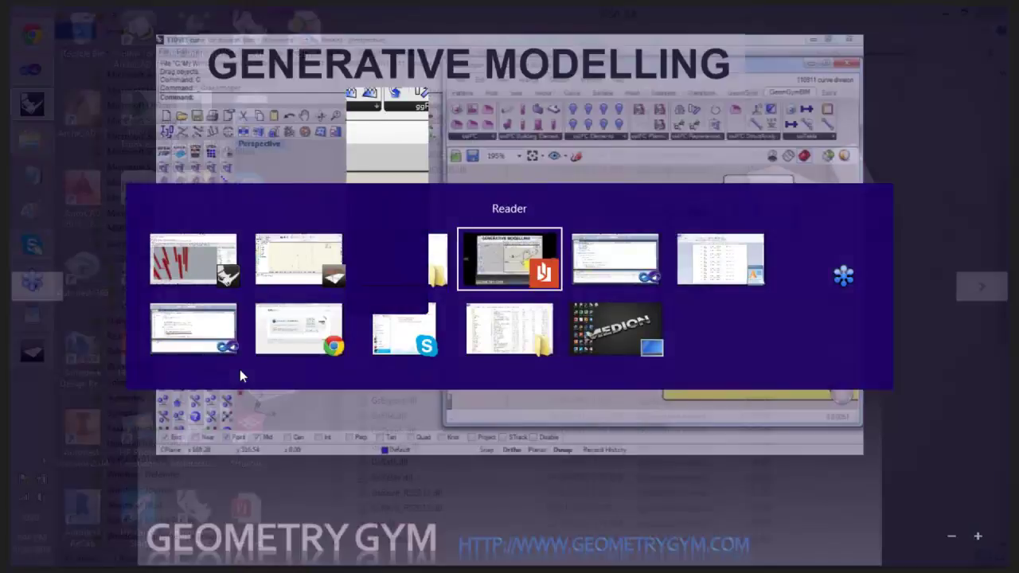
pyautogui.press('Left')
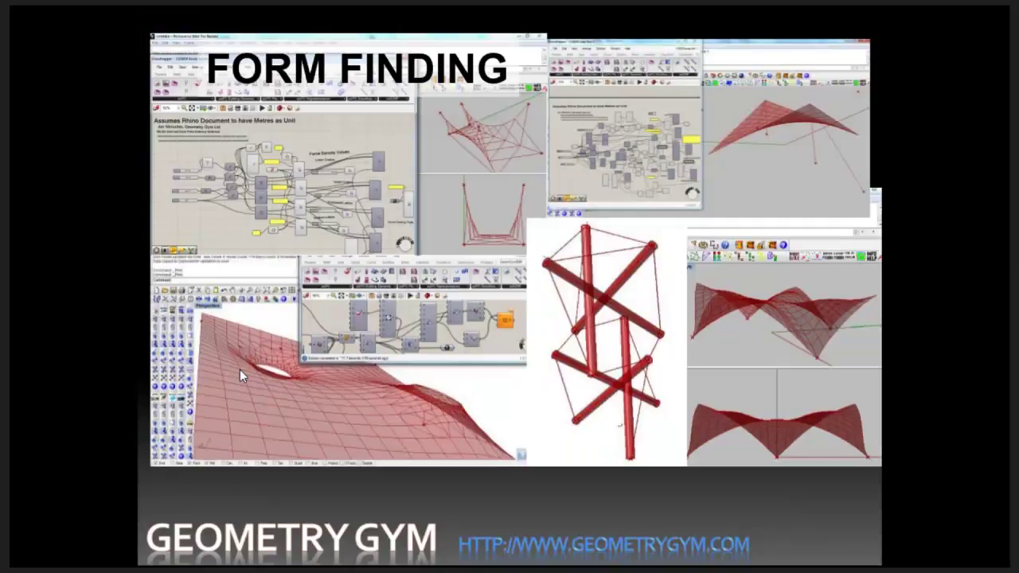
pyautogui.press('Left')
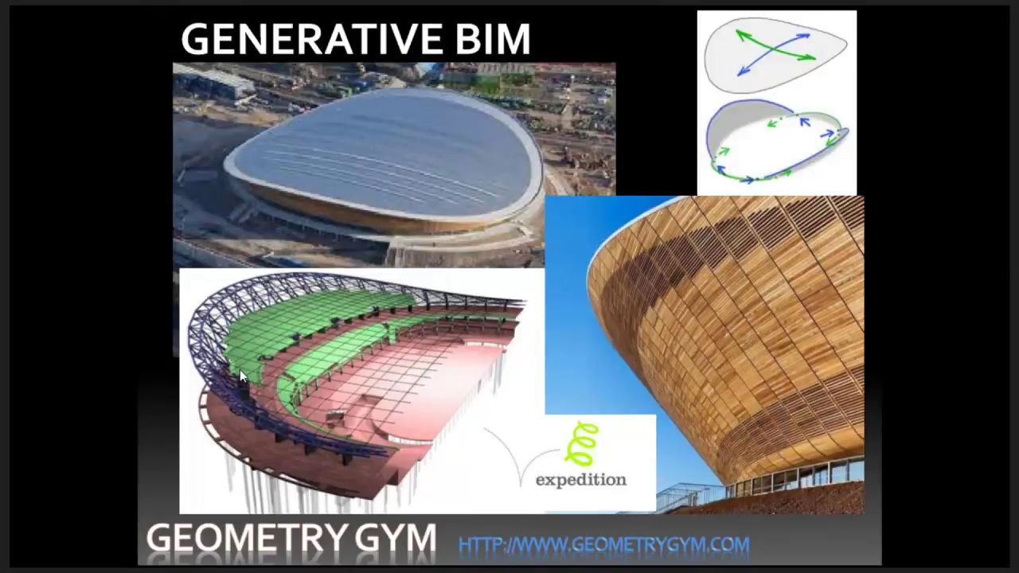
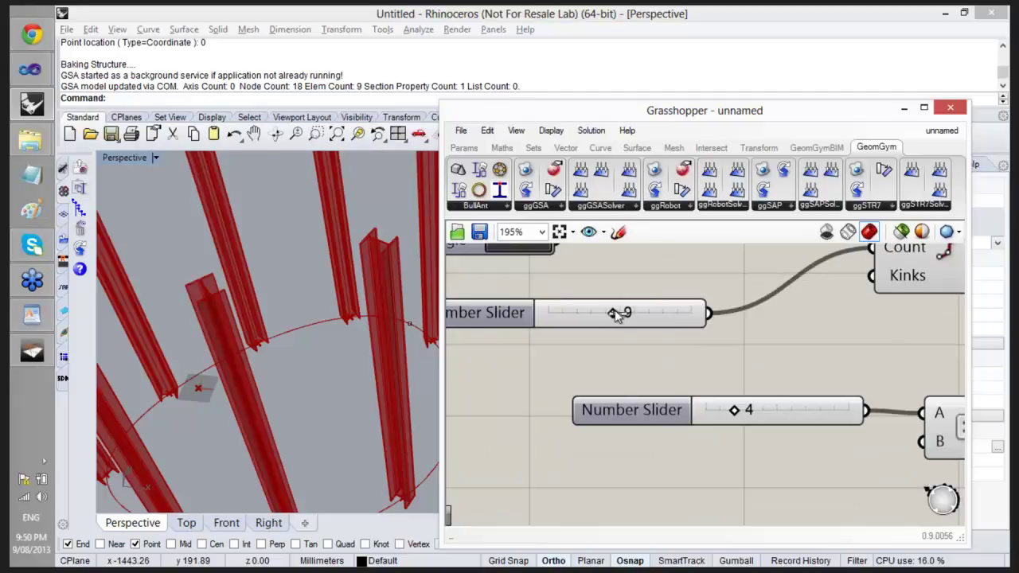
# Set the number slider feeding the curve division Count to 20 and show the whole ring of beams in Perspective.
pyautogui.moveTo(613, 311); pyautogui.dragTo(704, 341)
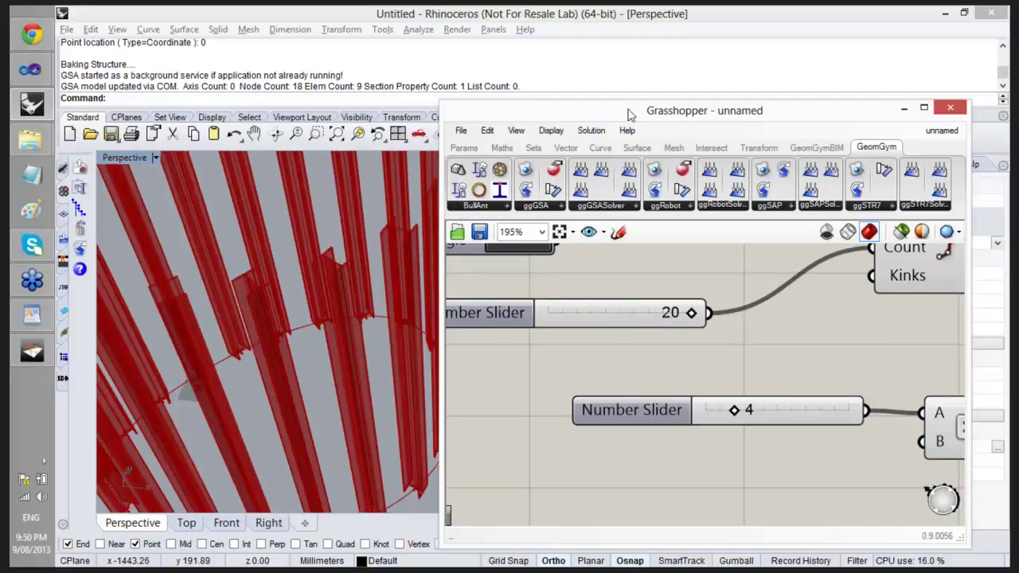
pyautogui.doubleClick(637, 112)
pyautogui.doubleClick(646, 116)
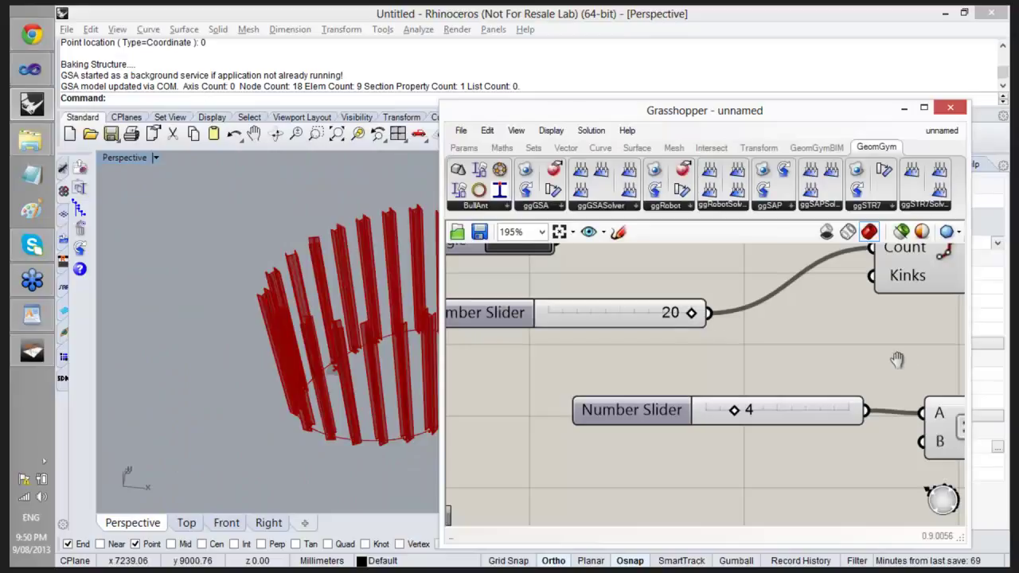
# Rebake the model to GSA with ggGSABakeModel and display the elements' section shapes in Graphic 1 to check their orientation.
pyautogui.moveTo(832, 358); pyautogui.dragTo(566, 330, button='right')
pyautogui.scroll(-5, 566, 330)
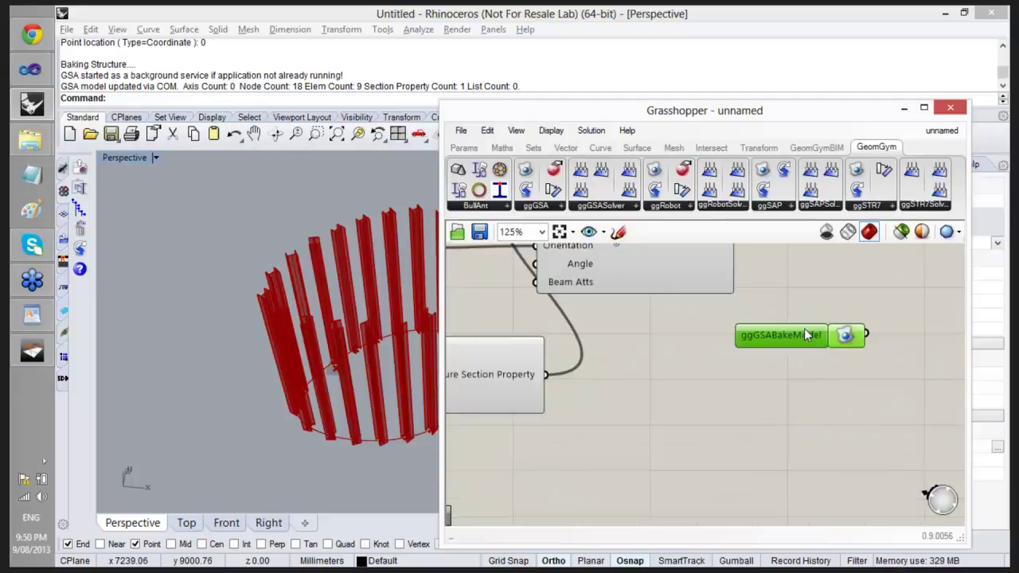
pyautogui.click(845, 335)
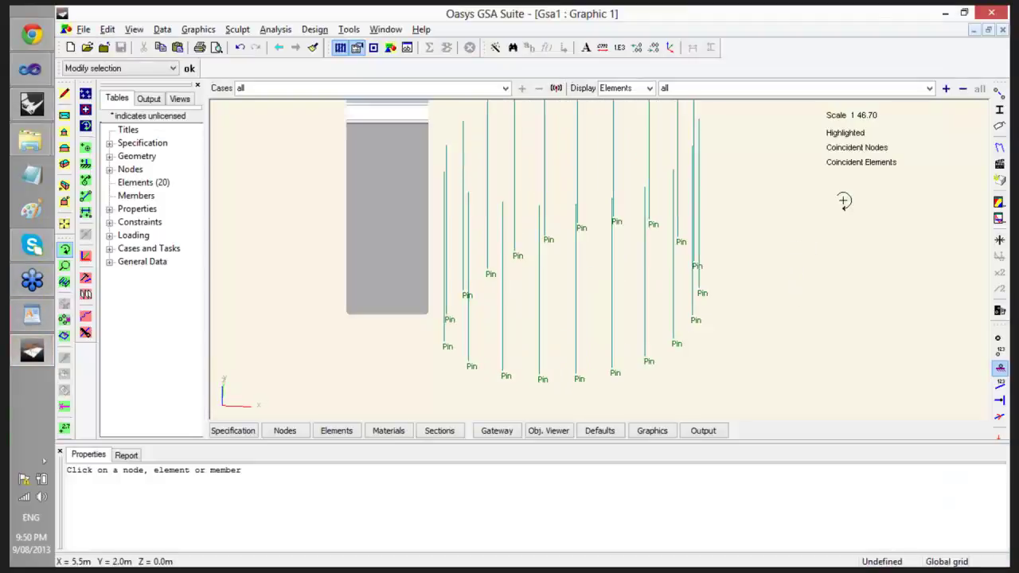
pyautogui.click(1001, 111)
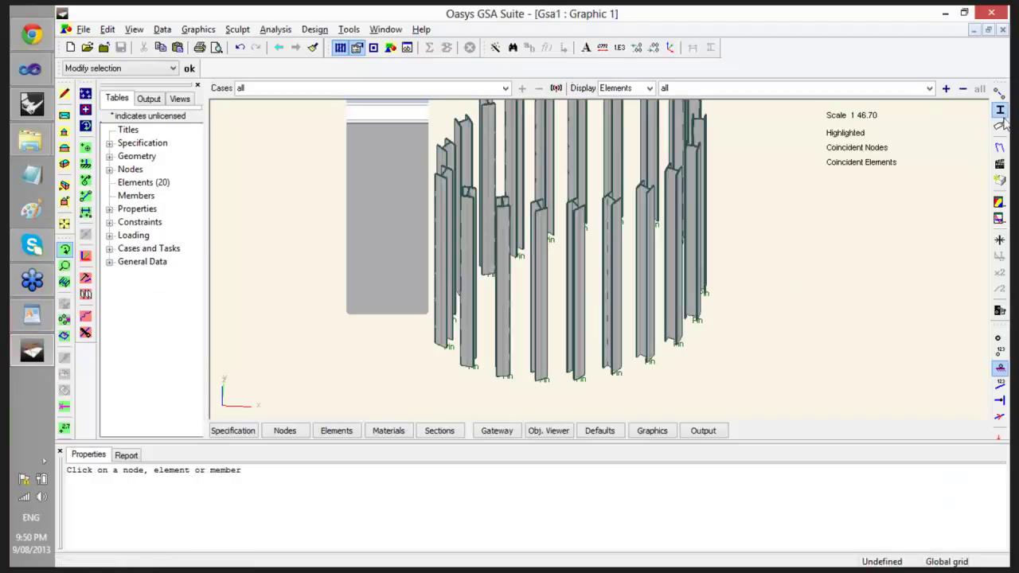
pyautogui.moveTo(612, 276); pyautogui.dragTo(587, 283)
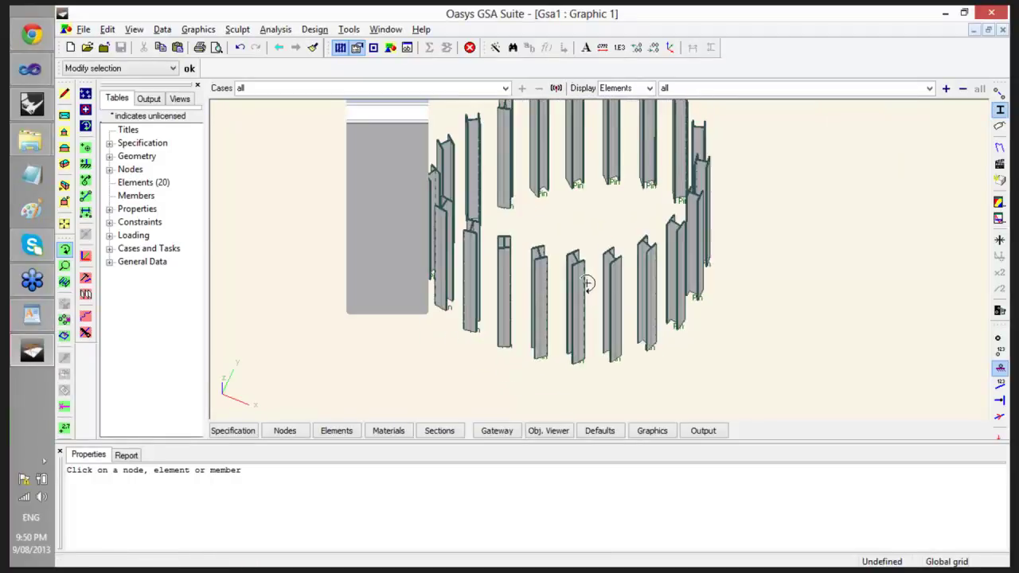
# Switch to Notepad, maximise the empty document and paste the baked GSA data from the clipboard.
pyautogui.click(29, 178)
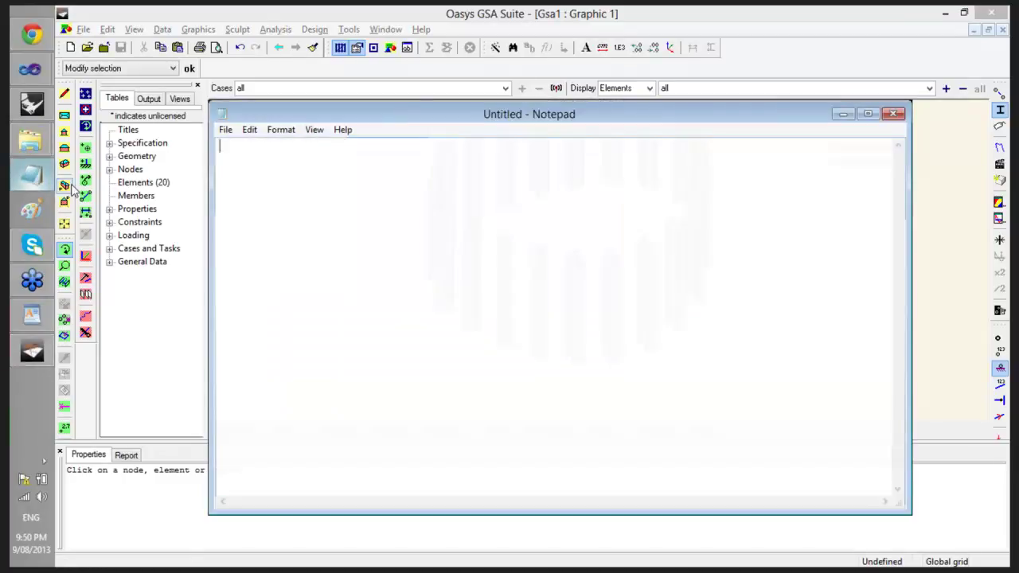
pyautogui.doubleClick(528, 118)
pyautogui.rightClick(508, 145)
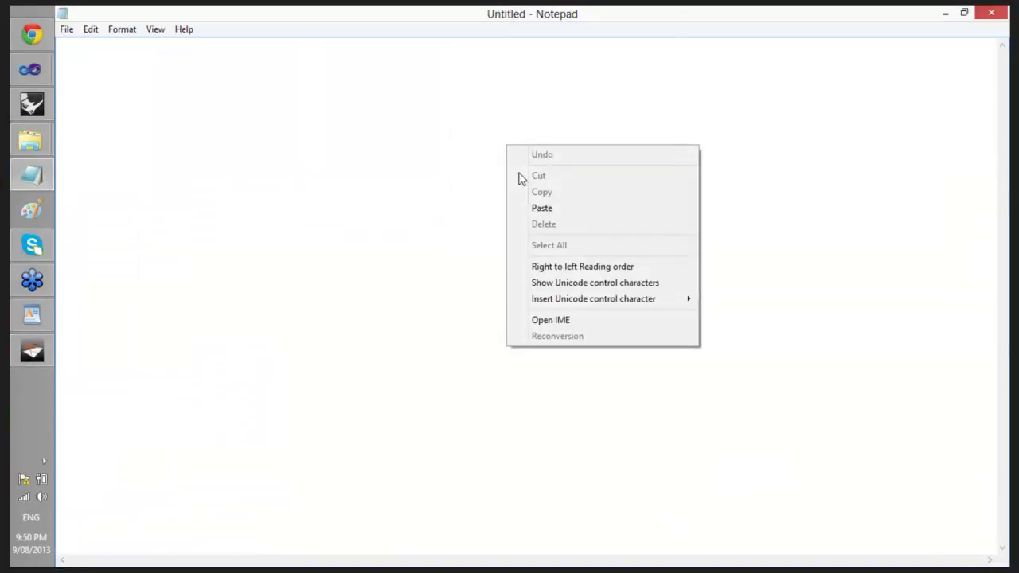
pyautogui.click(529, 207)
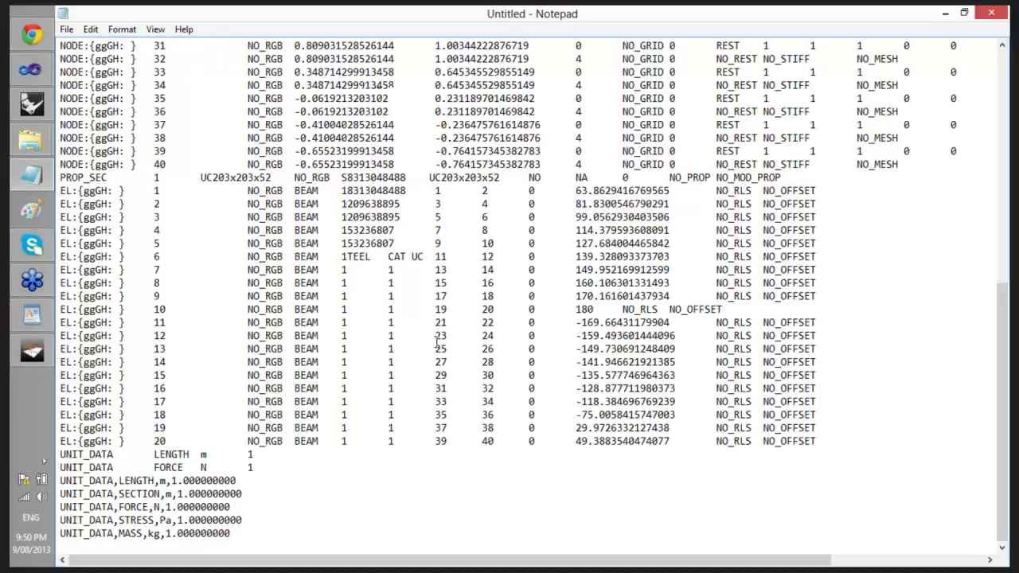
# Examine the pasted node, section property and element records, and highlight the UNIT_DATA lines at the start and end.
pyautogui.scroll(5, 437, 343)
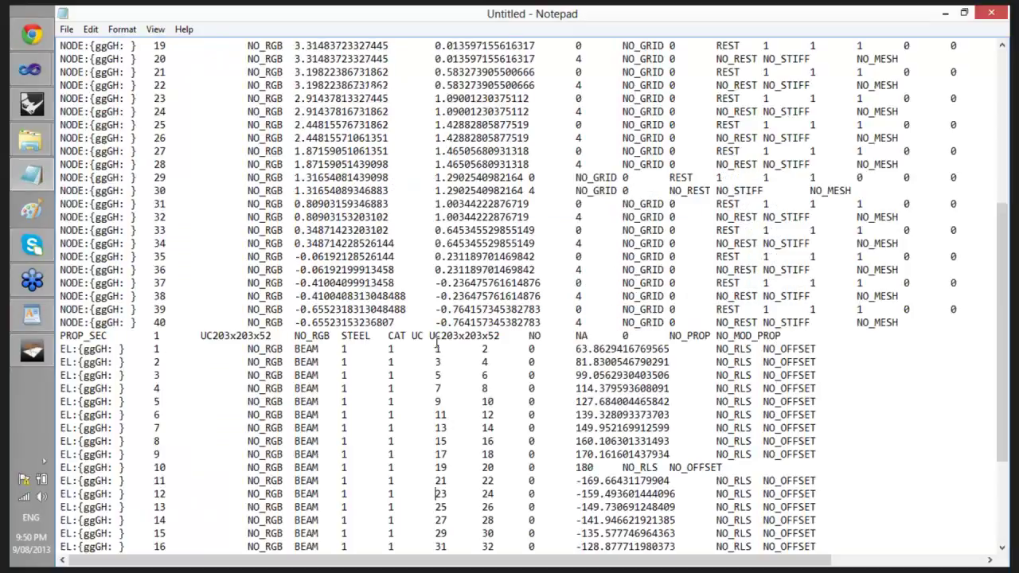
pyautogui.scroll(7, 438, 343)
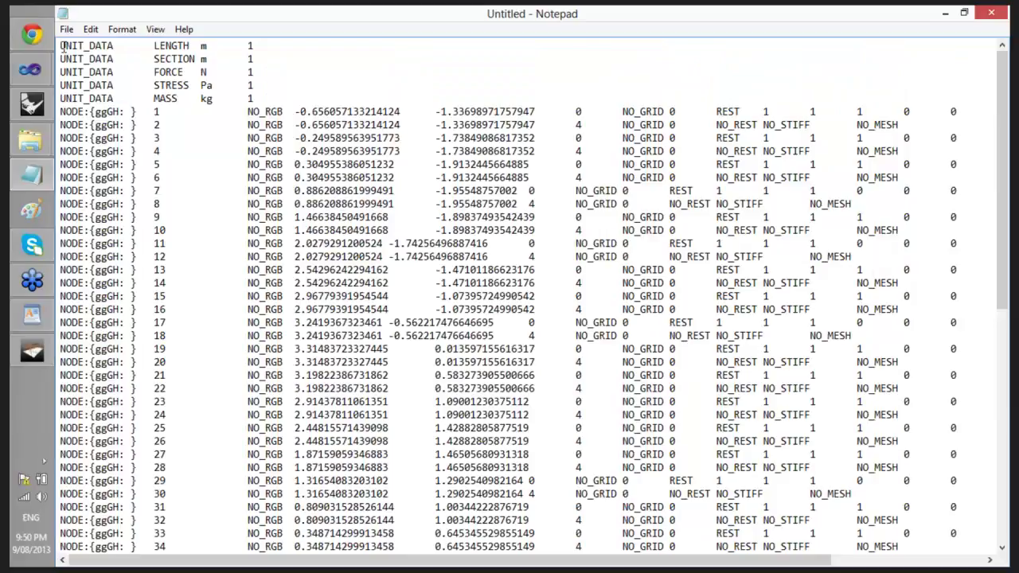
pyautogui.moveTo(61, 45); pyautogui.dragTo(253, 99)
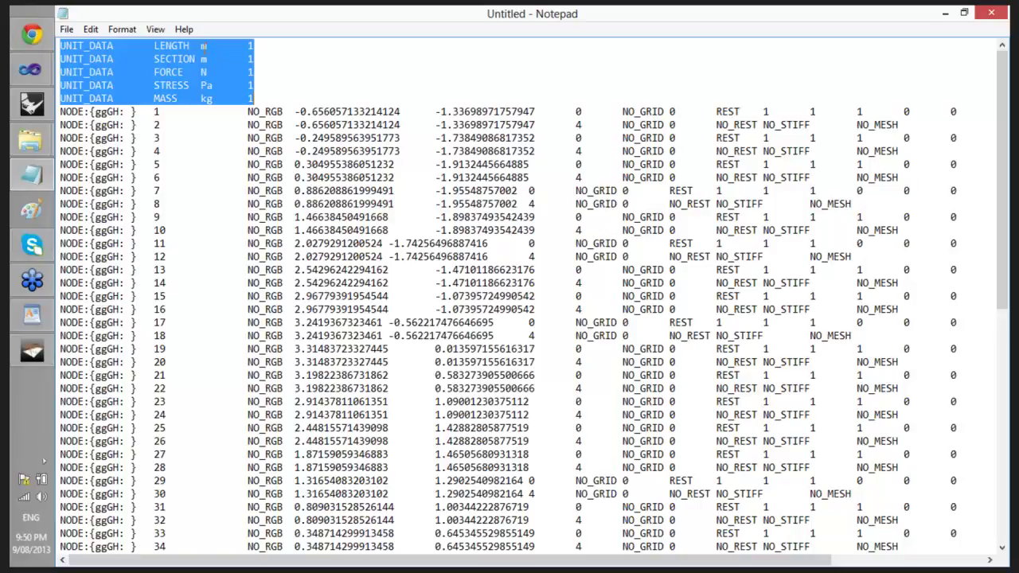
pyautogui.hotkey('ctrl', 'End')
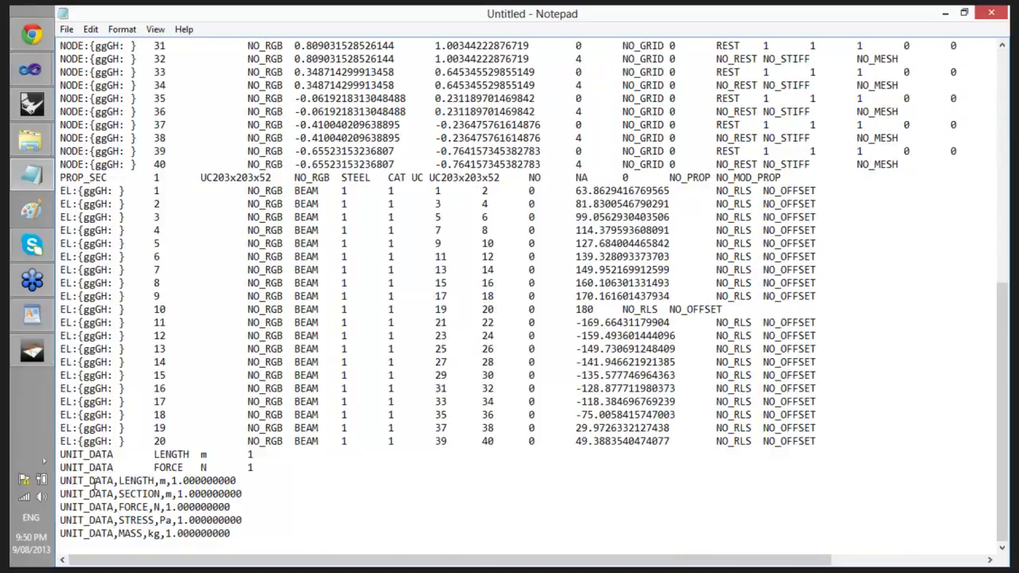
pyautogui.moveTo(65, 481); pyautogui.dragTo(241, 530)
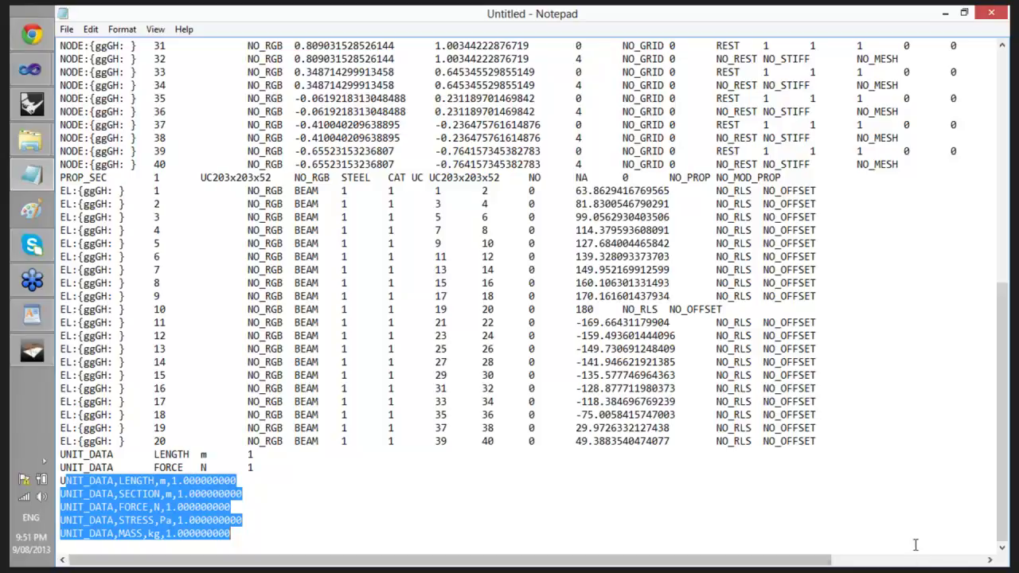
pyautogui.click(790, 441)
pyautogui.hotkey('alt', 'Tab')
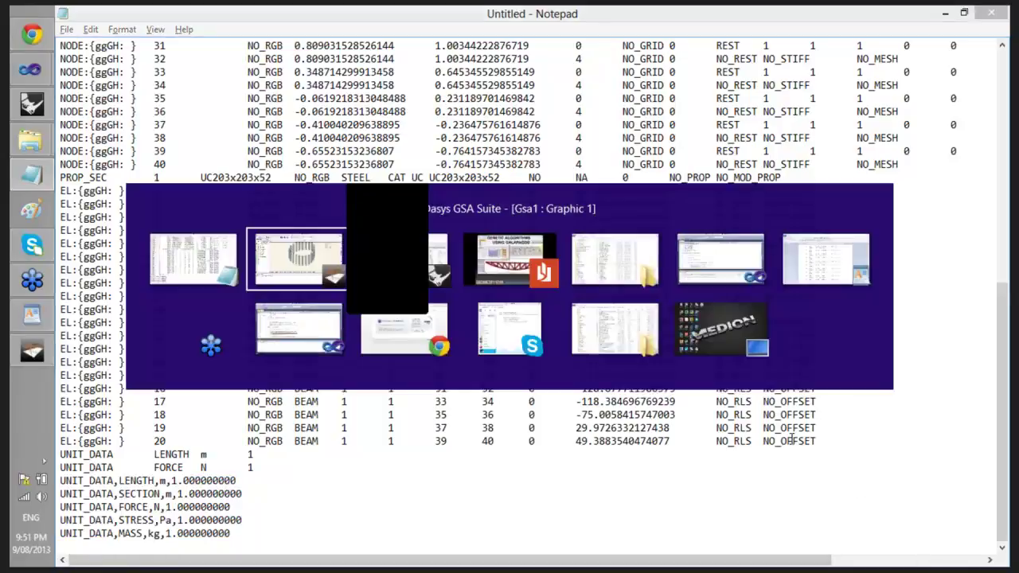
pyautogui.hotkey('alt', 'Tab')
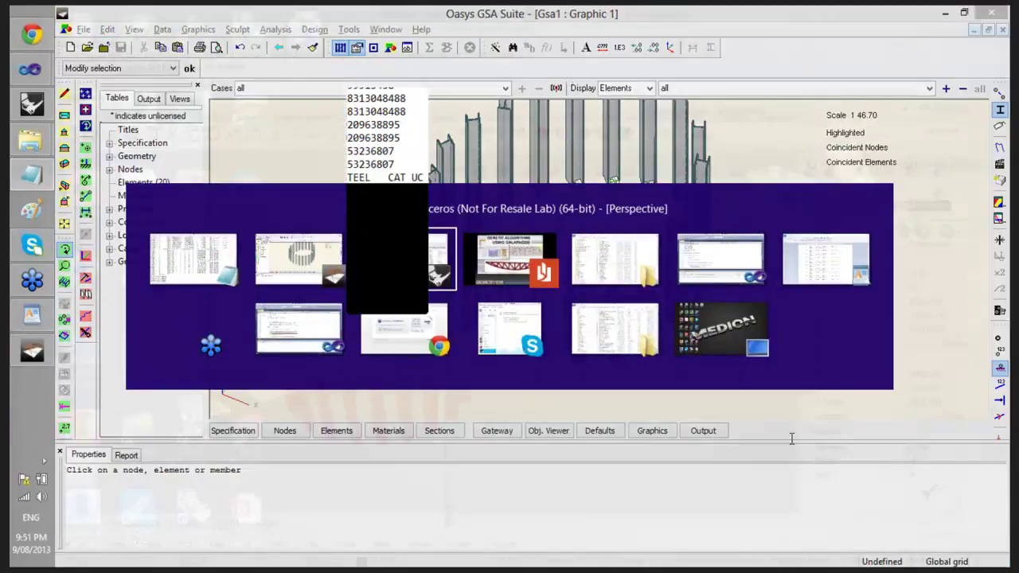
pyautogui.hotkey('alt', 'Tab')
pyautogui.hotkey('alt', 'Tab')
pyautogui.hotkey('alt', 'Tab')
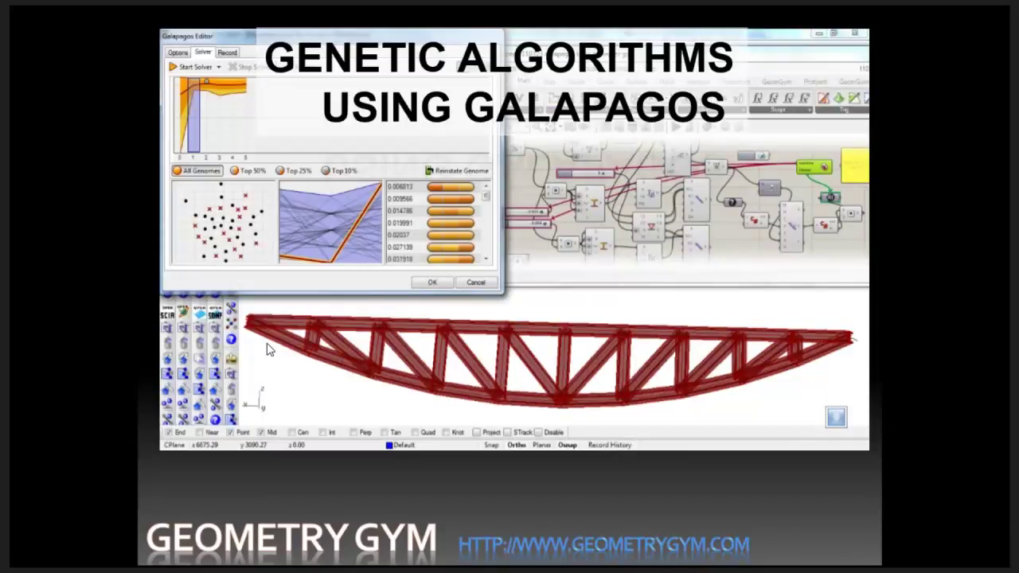
pyautogui.hotkey('alt', 'Tab')
pyautogui.hotkey('alt', 'Tab')
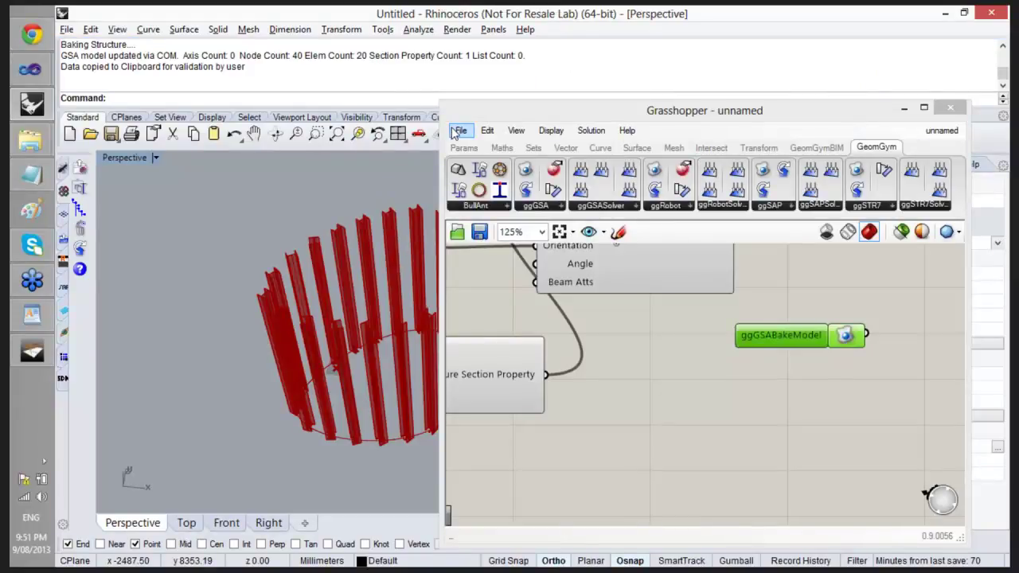
pyautogui.click(460, 131)
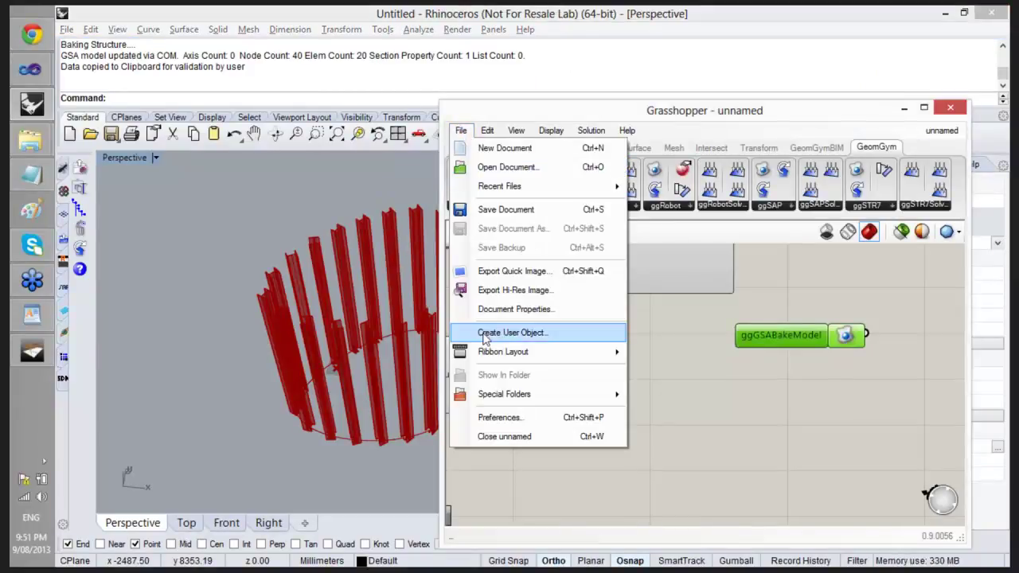
pyautogui.click(497, 210)
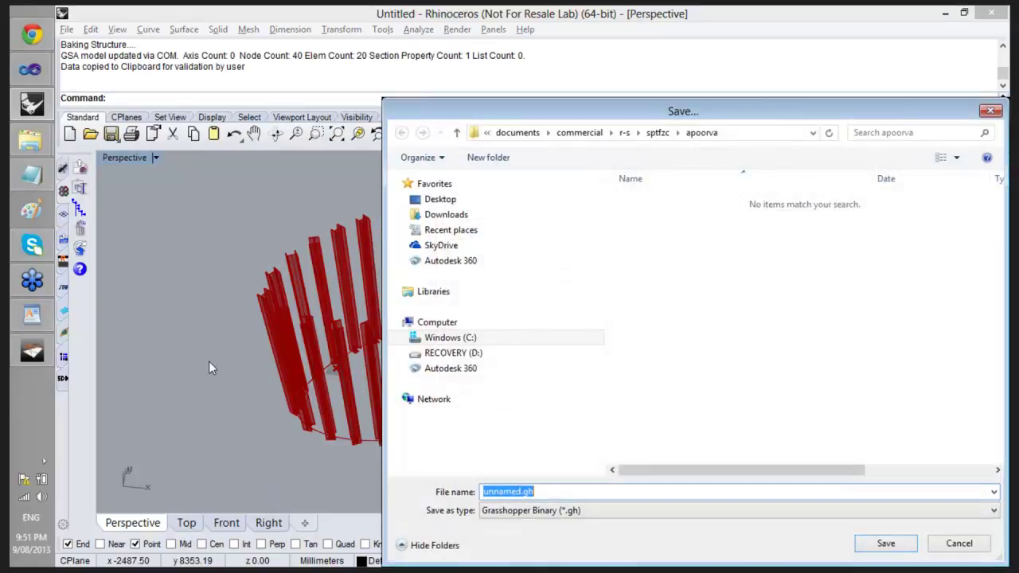
pyautogui.click(948, 546)
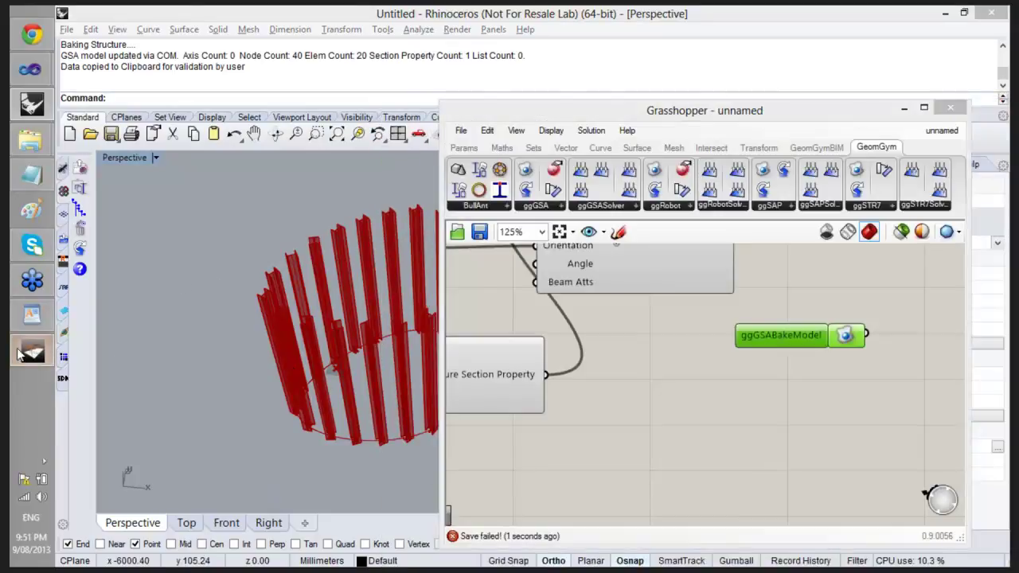
# Switch to Oasys GSA, open its help and look through the Keywords topic under GSA Text (ASCII) File.
pyautogui.click(23, 353)
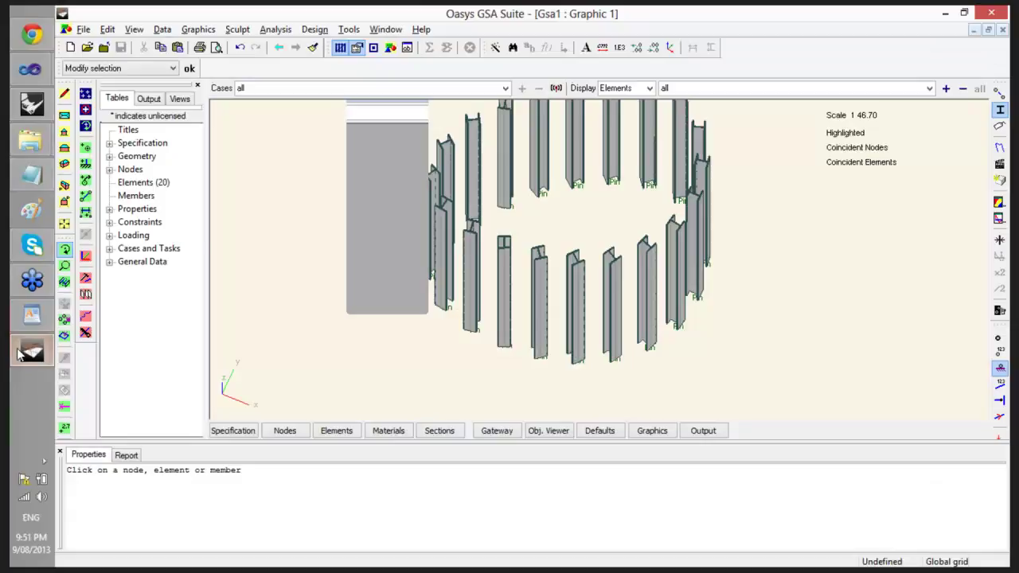
pyautogui.click(424, 29)
pyautogui.click(437, 45)
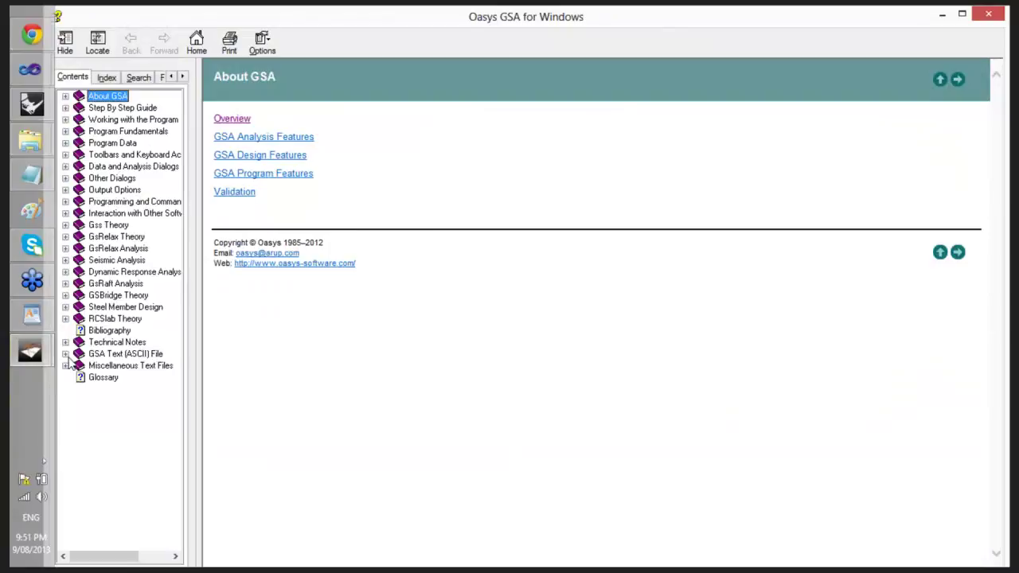
pyautogui.click(66, 354)
pyautogui.click(108, 366)
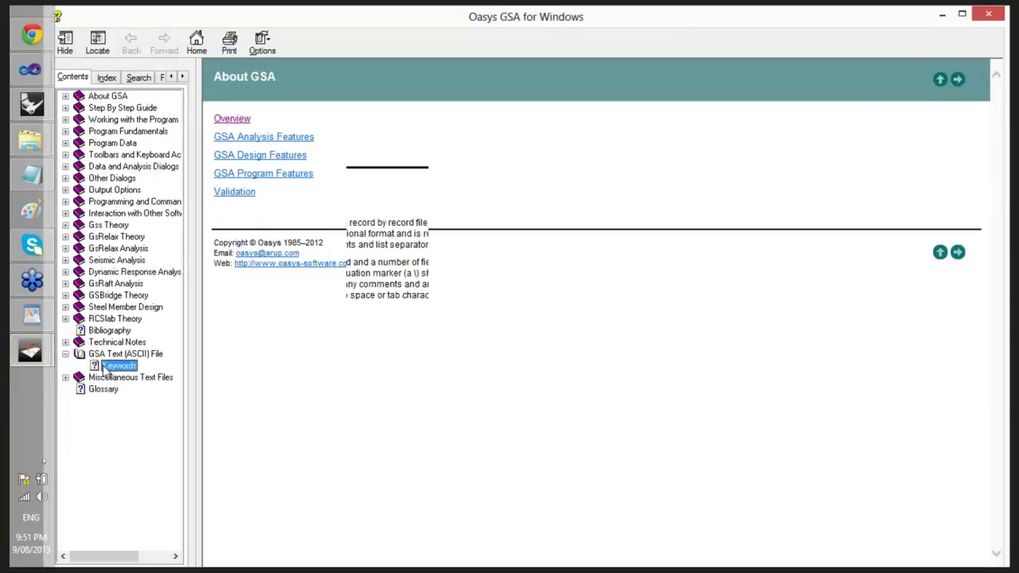
pyautogui.scroll(-8, 263, 326)
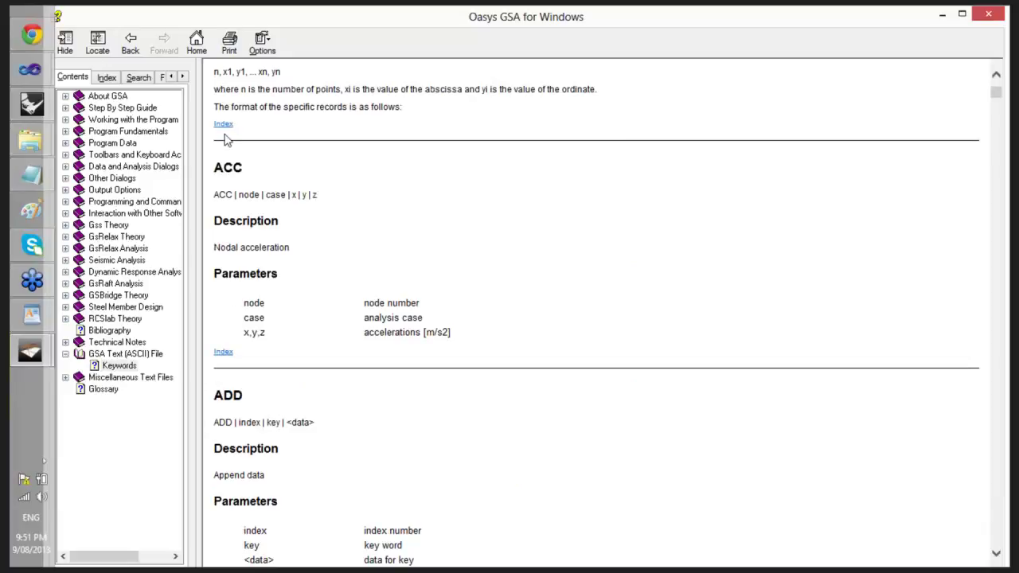
# Look up the NODE.2 record format through the index of the GSA help's Keywords topic.
pyautogui.scroll(-15, 224, 146)
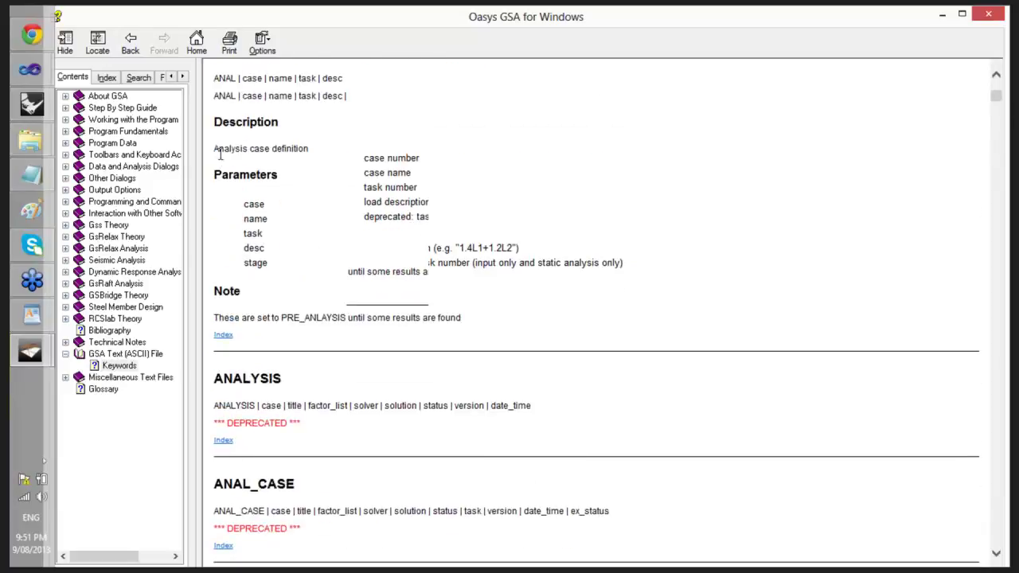
pyautogui.click(223, 89)
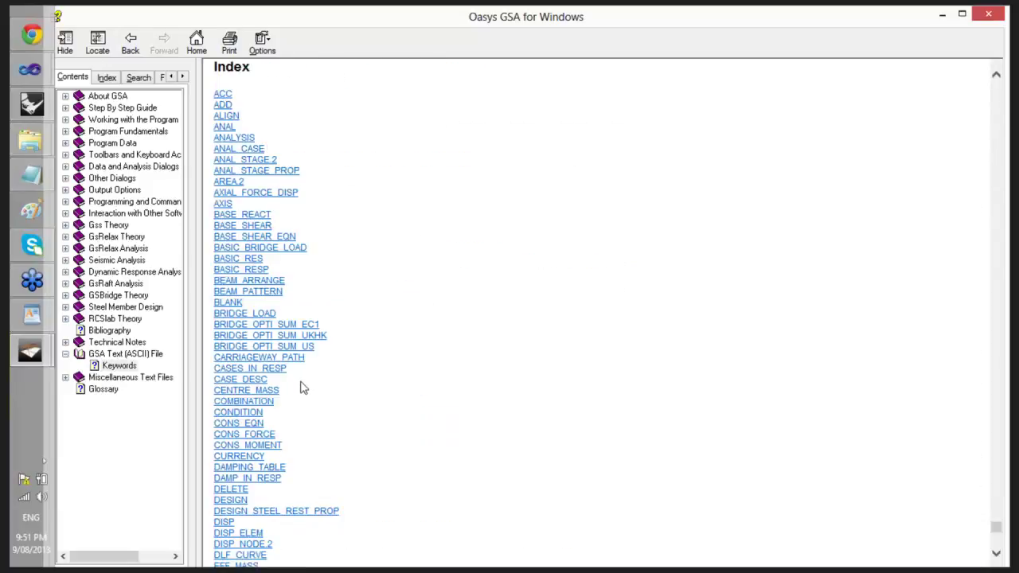
pyautogui.scroll(-15, 294, 386)
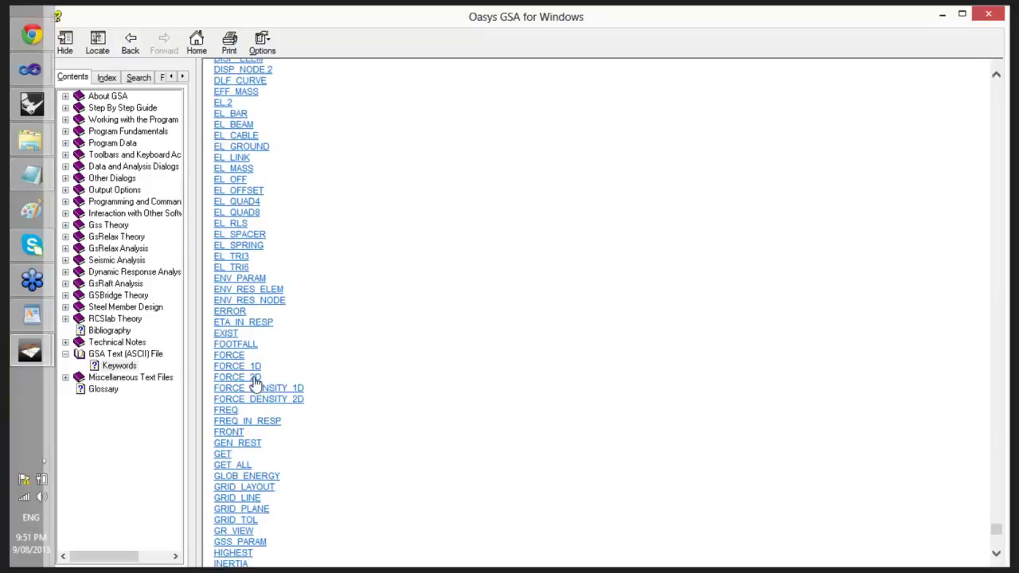
pyautogui.scroll(-15, 255, 384)
pyautogui.scroll(-10, 239, 461)
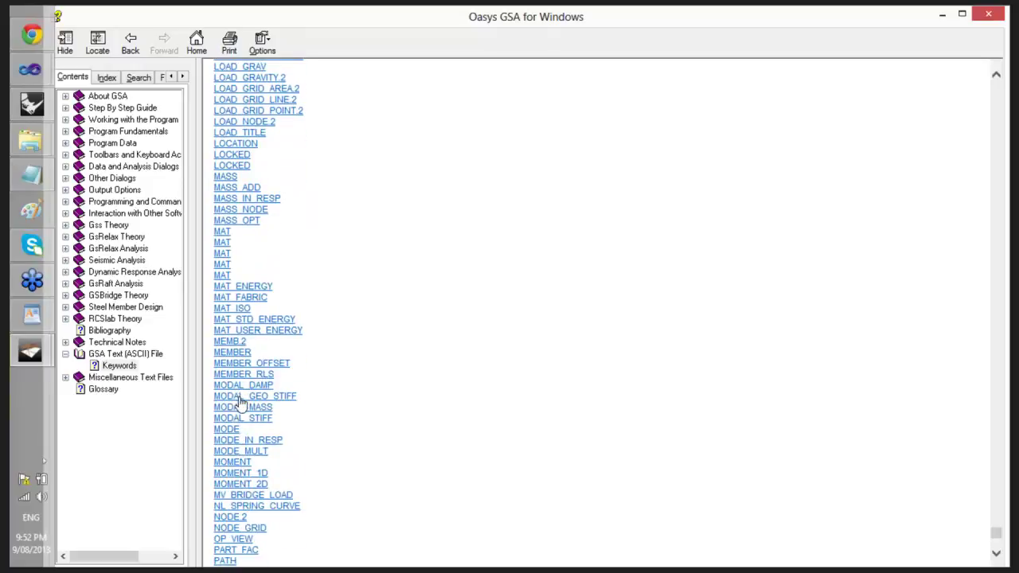
pyautogui.scroll(-5, 252, 448)
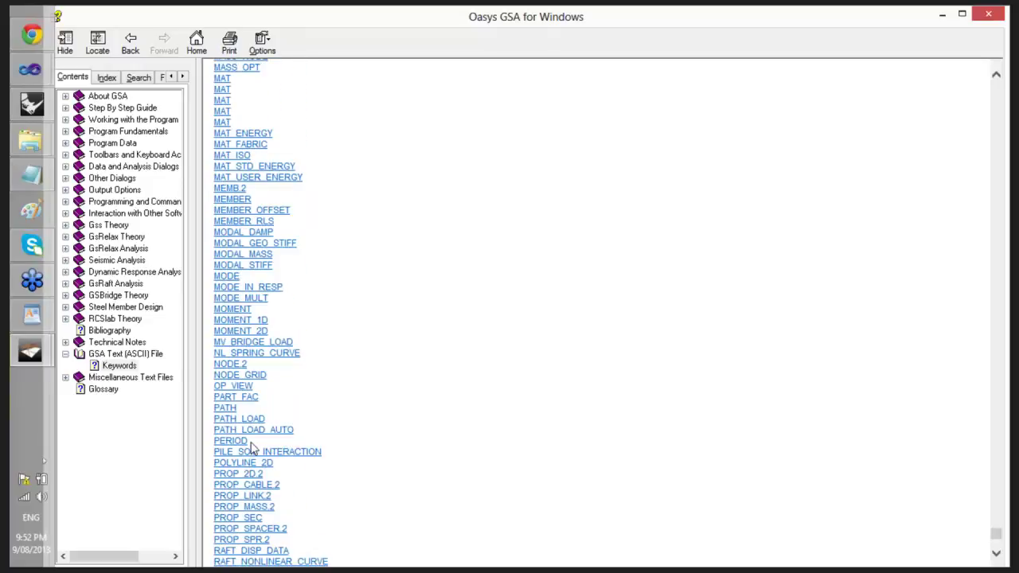
pyautogui.click(233, 366)
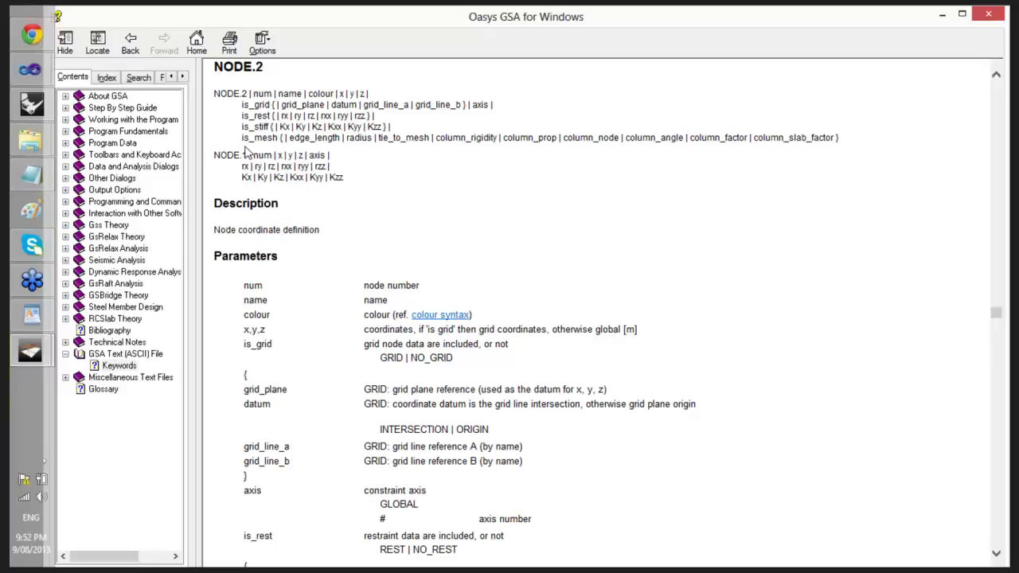
# Switch to Grasshopper, save the definition as "gsa column demo" and close it.
pyautogui.click(36, 102)
pyautogui.click(461, 130)
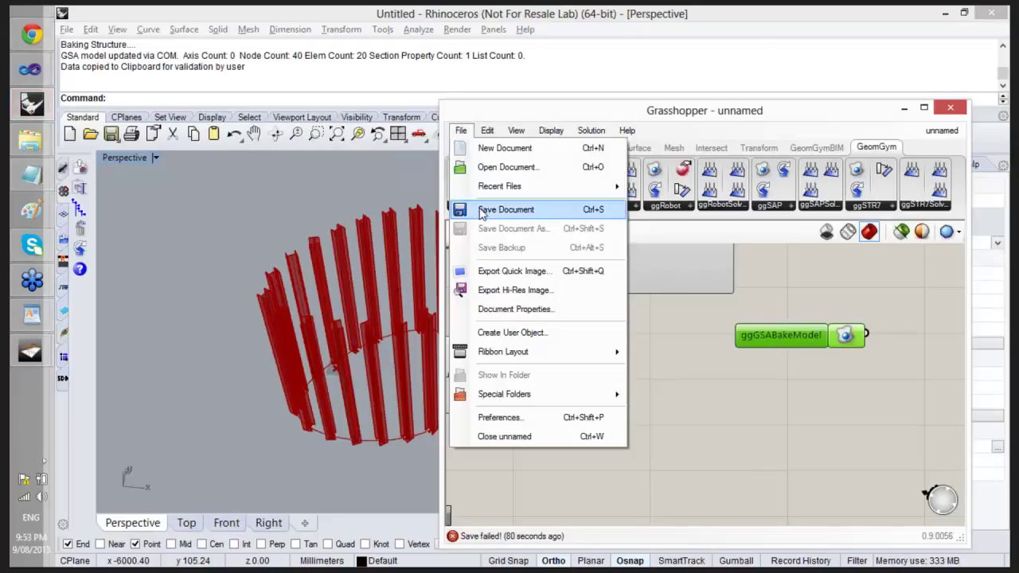
pyautogui.click(485, 215)
pyautogui.write('gsa ')
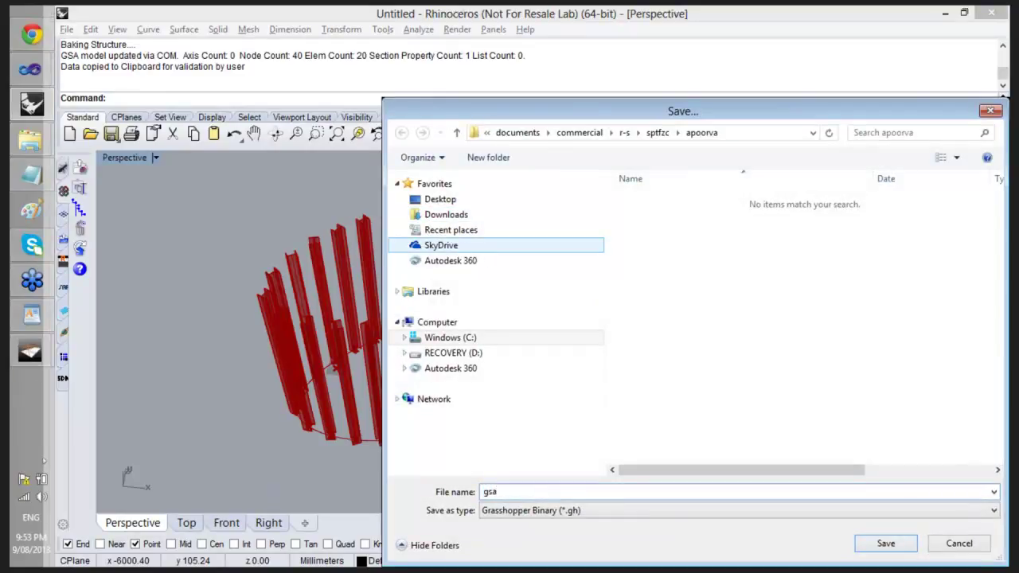
pyautogui.write('column demo')
pyautogui.press('Return')
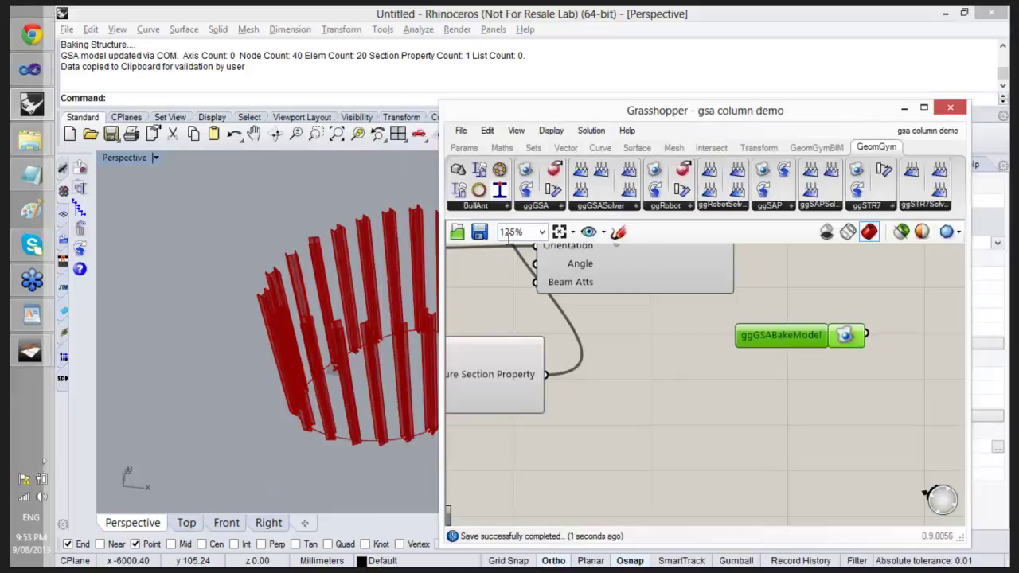
pyautogui.click(461, 130)
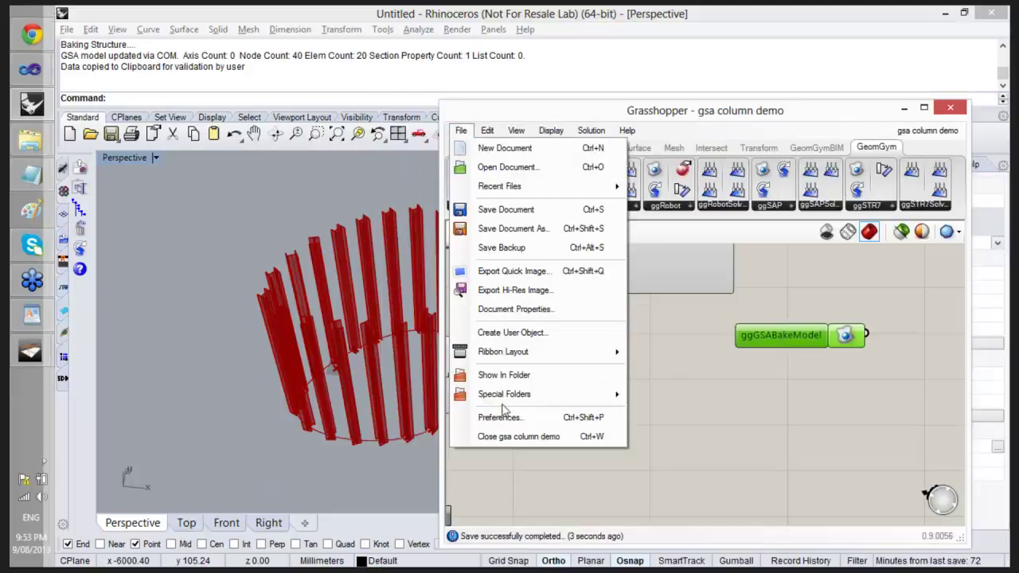
pyautogui.click(509, 437)
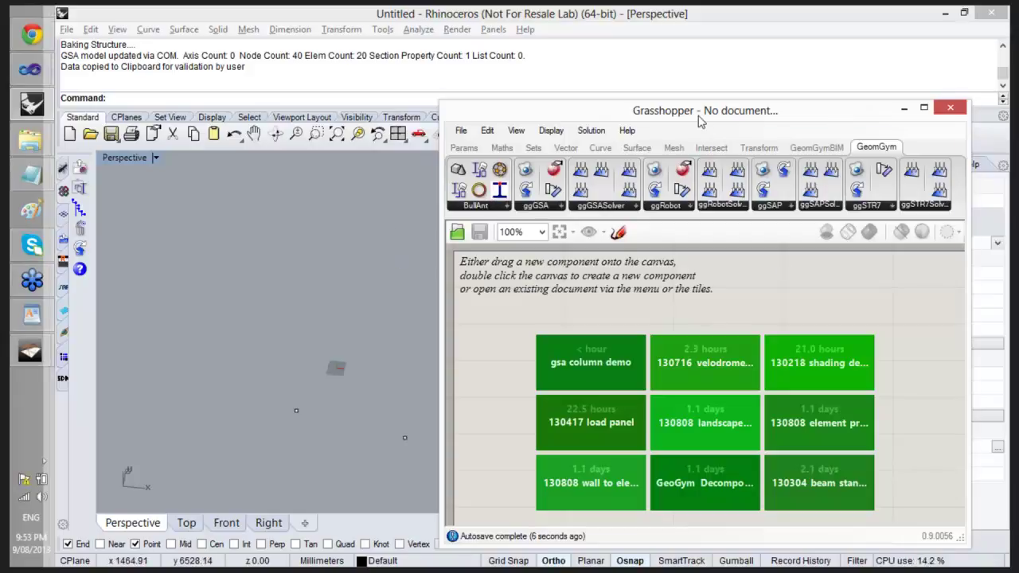
# Place a ggGSABakeModel component on the empty Grasshopper canvas and inspect its bake options without changing them.
pyautogui.click(816, 148)
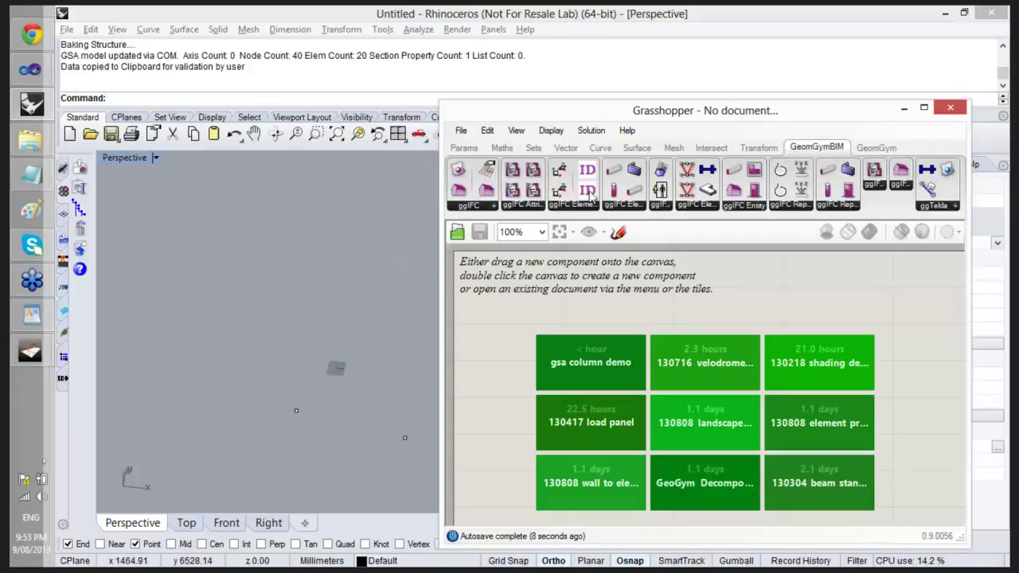
pyautogui.click(876, 147)
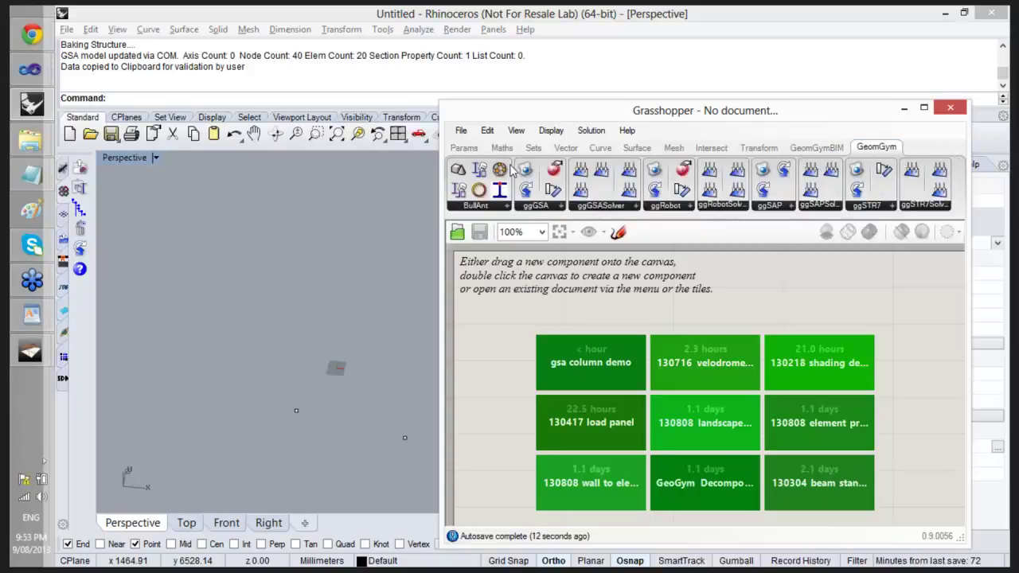
pyautogui.moveTo(558, 194); pyautogui.dragTo(742, 307)
pyautogui.rightClick(742, 306)
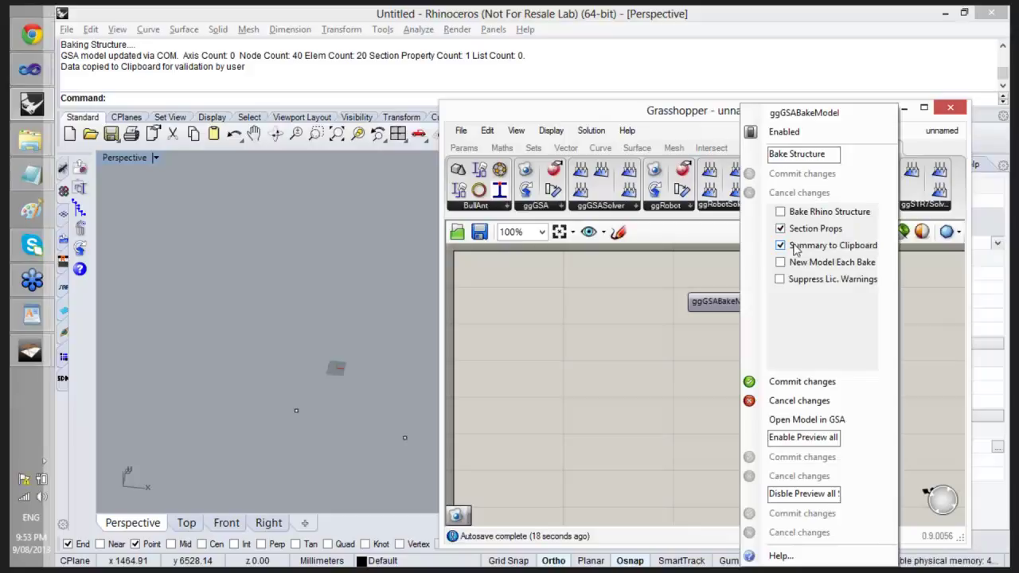
pyautogui.click(590, 305)
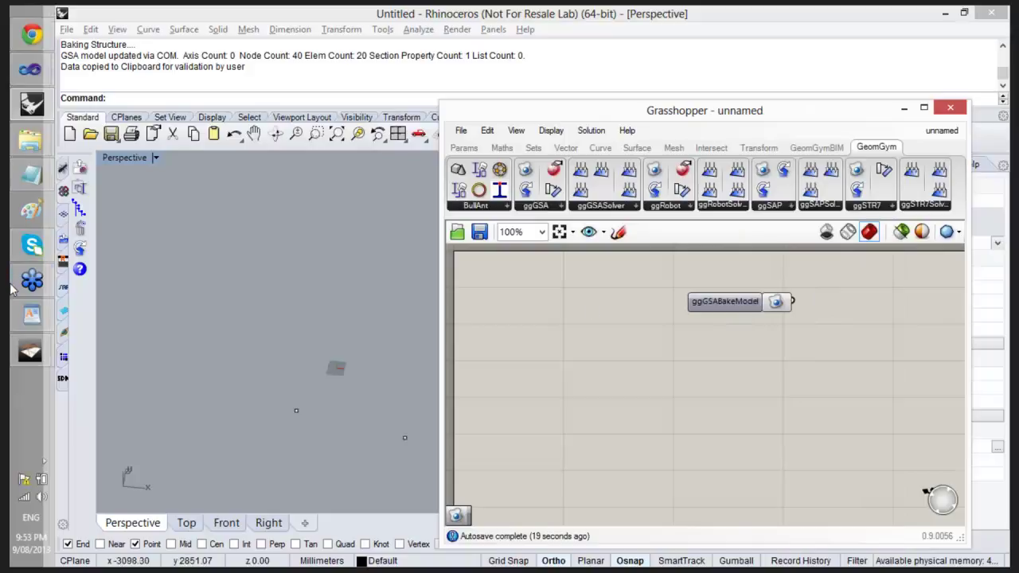
# Switch to Oasys GSA and view the baked columns in Graphic 1.
pyautogui.click(32, 360)
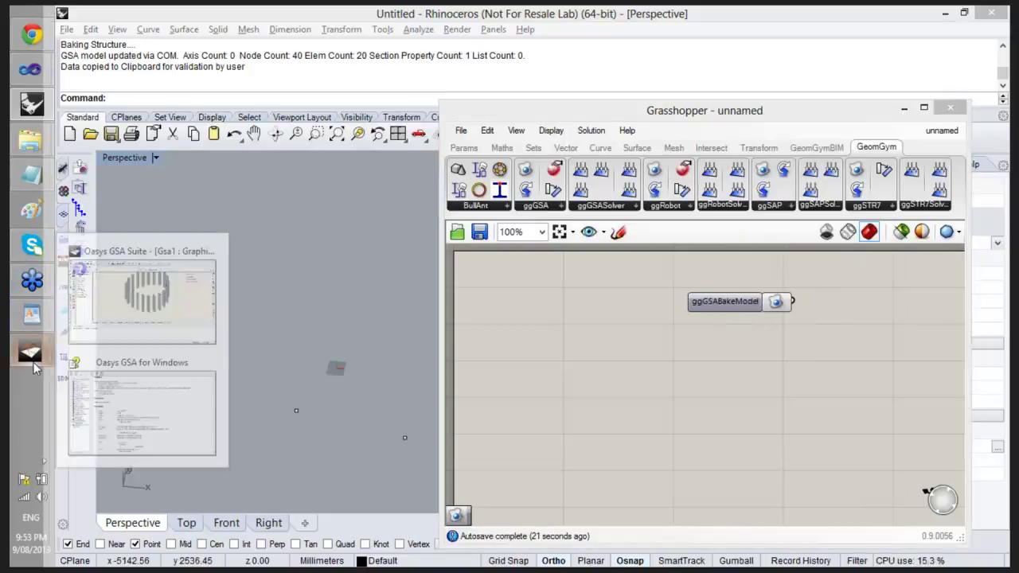
pyautogui.click(139, 315)
pyautogui.hotkey('alt', 'Tab')
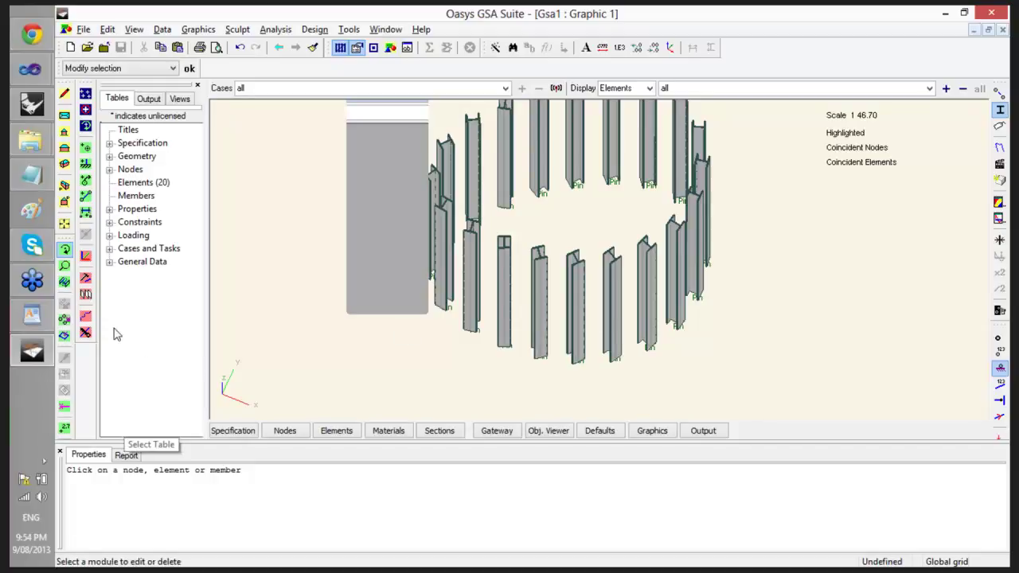
# Switch to the browser and look through the Geometry Gym Downloads page, down to the Rhino/Grasshopper plugin for Oasys GSA.
pyautogui.click(32, 103)
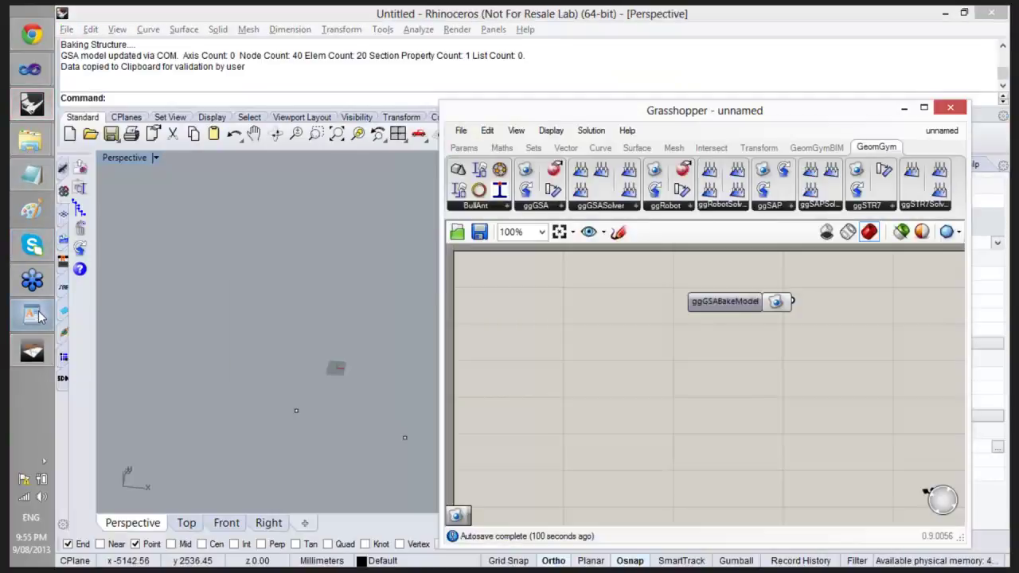
pyautogui.hotkey('alt', 'Tab')
pyautogui.hotkey('alt', 'Tab')
pyautogui.hotkey('alt', 'Tab')
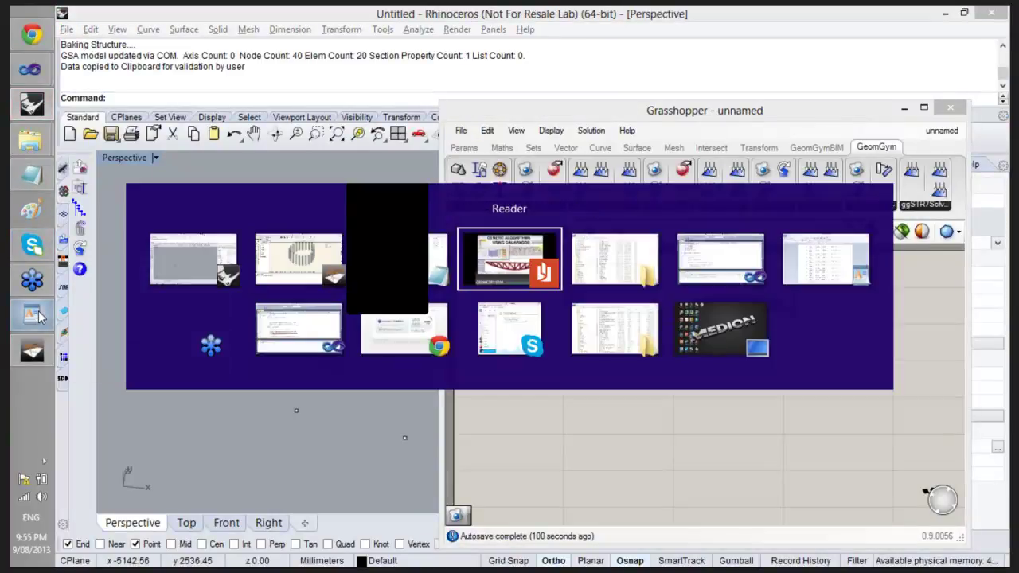
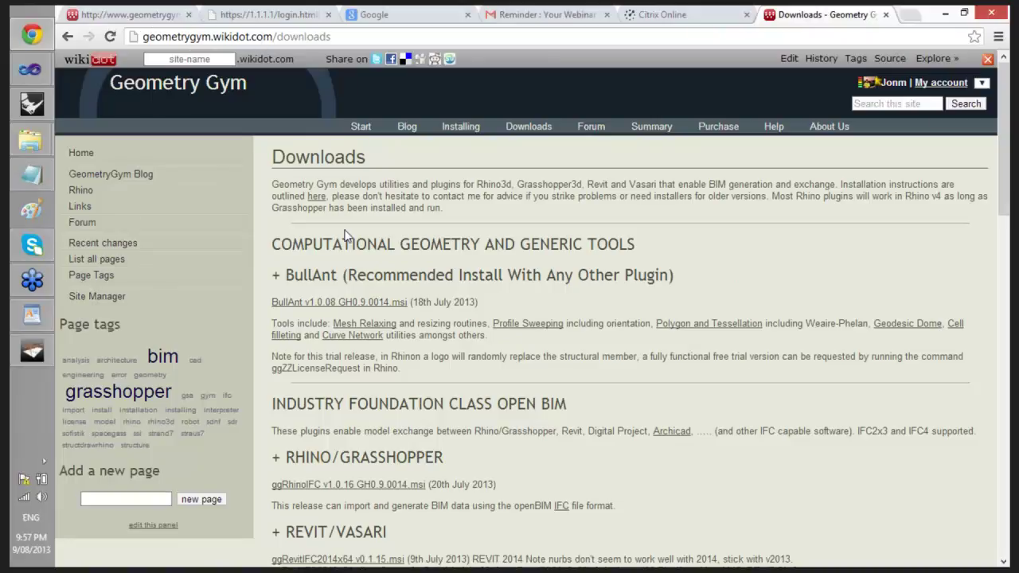
pyautogui.scroll(-2, 338, 280)
pyautogui.scroll(-4, 332, 303)
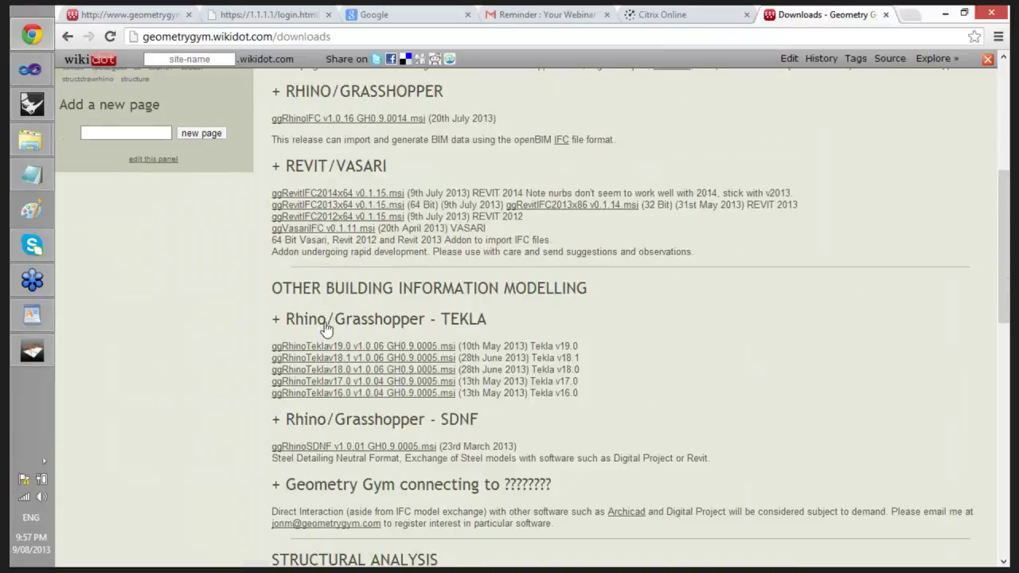
pyautogui.scroll(-3, 347, 350)
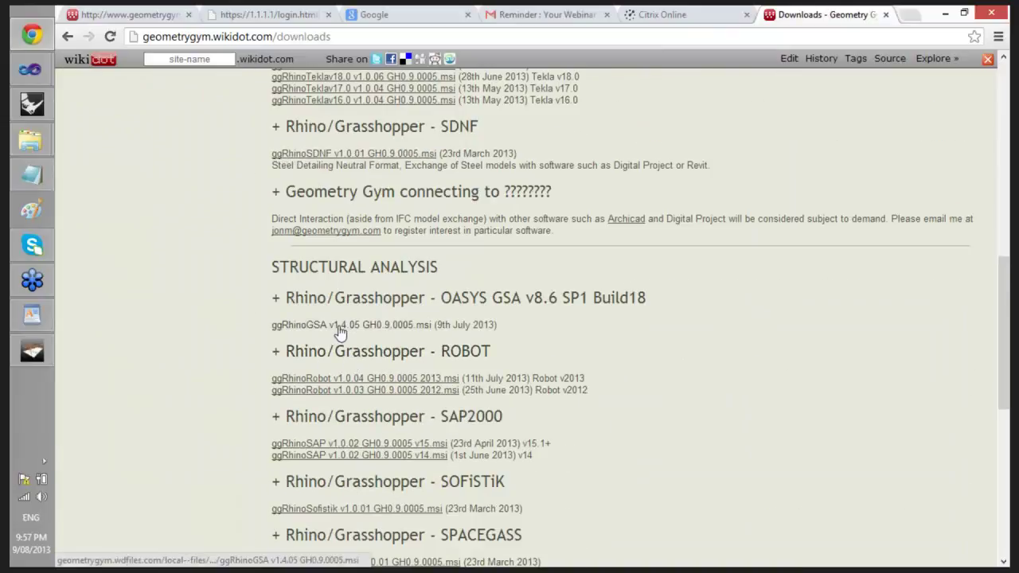
pyautogui.scroll(15, 339, 333)
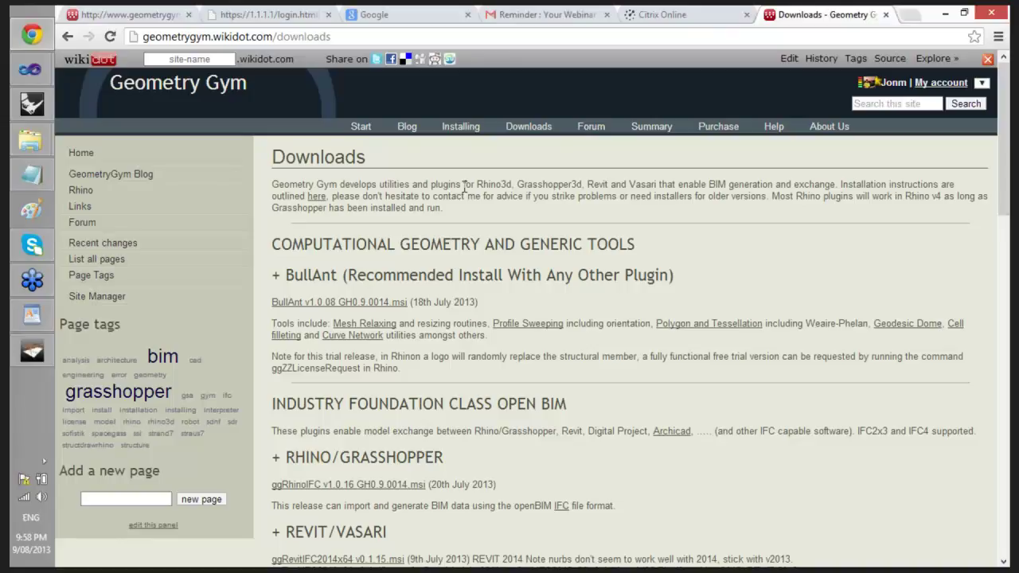
# Return to Grasshopper and look over the full list of BullAnt components.
pyautogui.hotkey('alt', 'Tab')
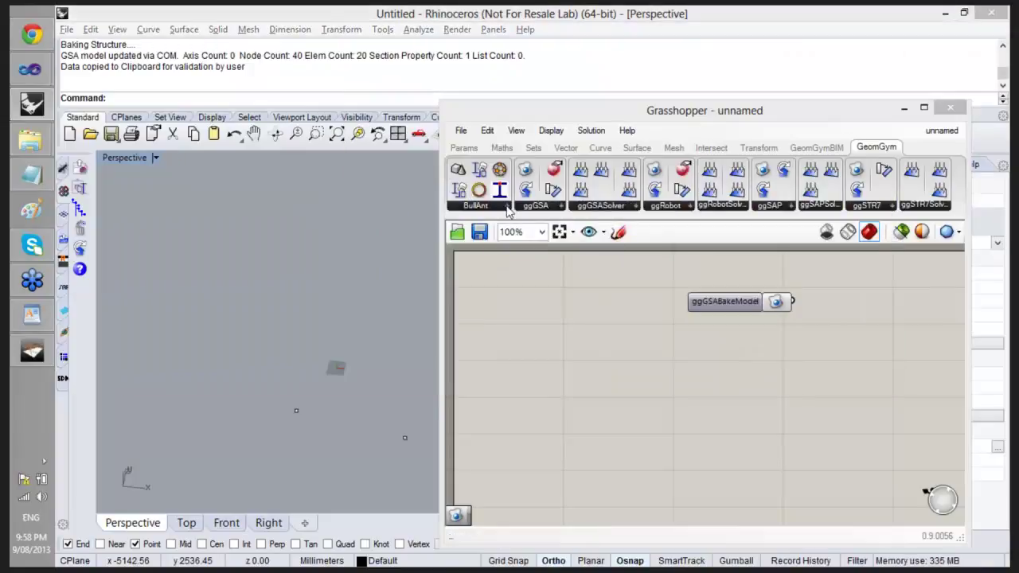
pyautogui.click(507, 206)
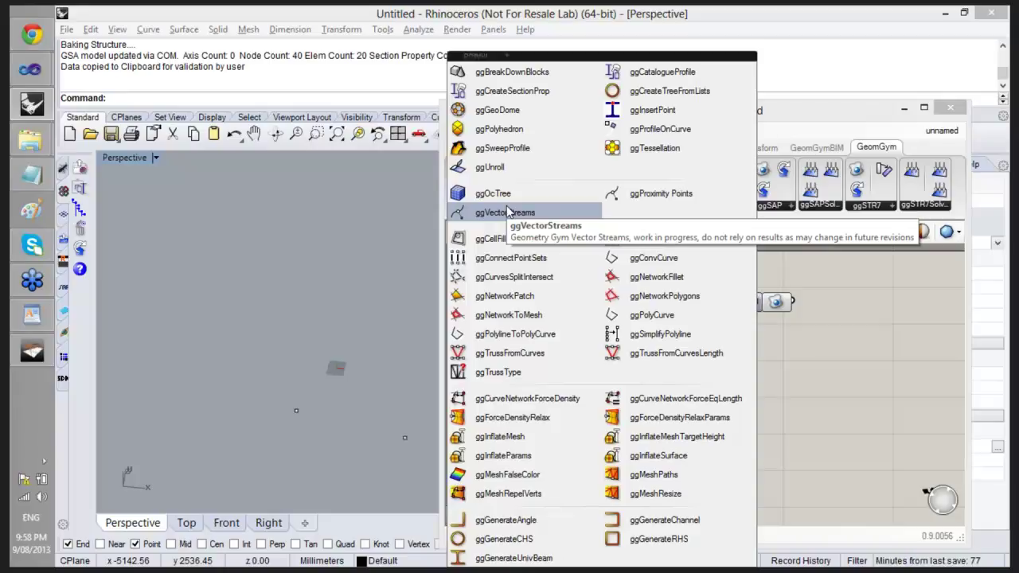
pyautogui.click(840, 445)
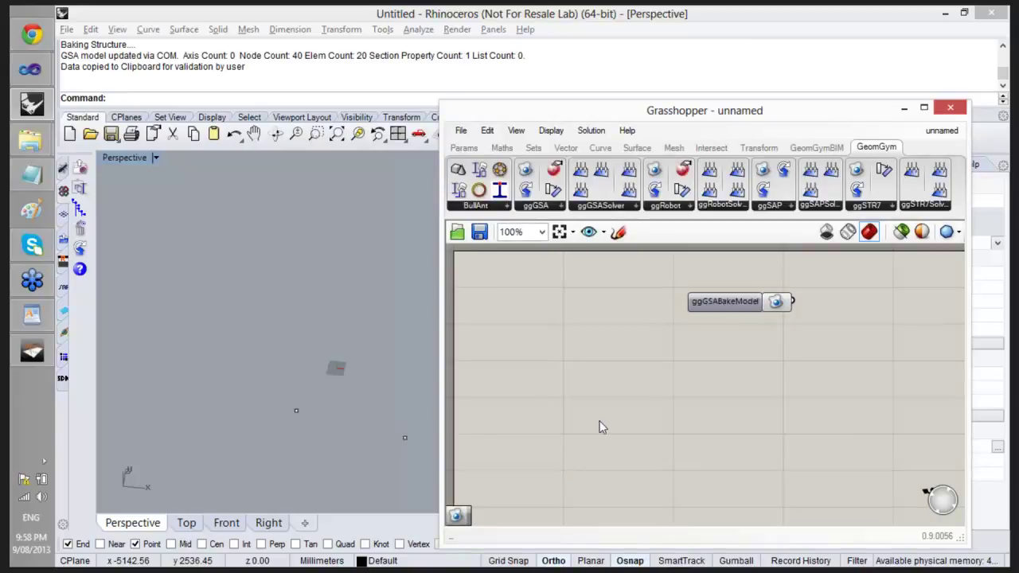
# Switch to Oasys GSA, open its help and browse the contents to the COM Automation topics.
pyautogui.click(31, 350)
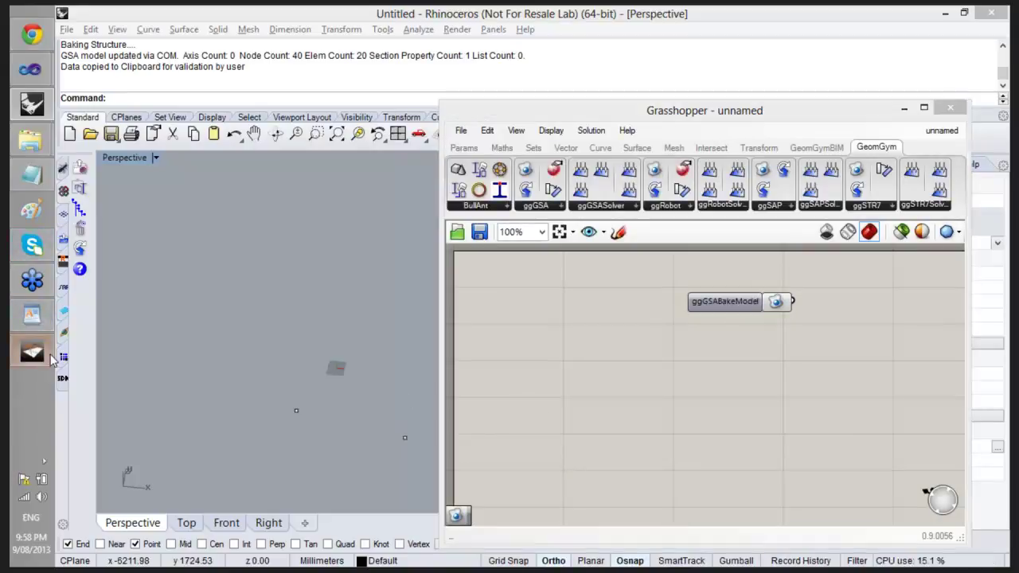
pyautogui.click(435, 30)
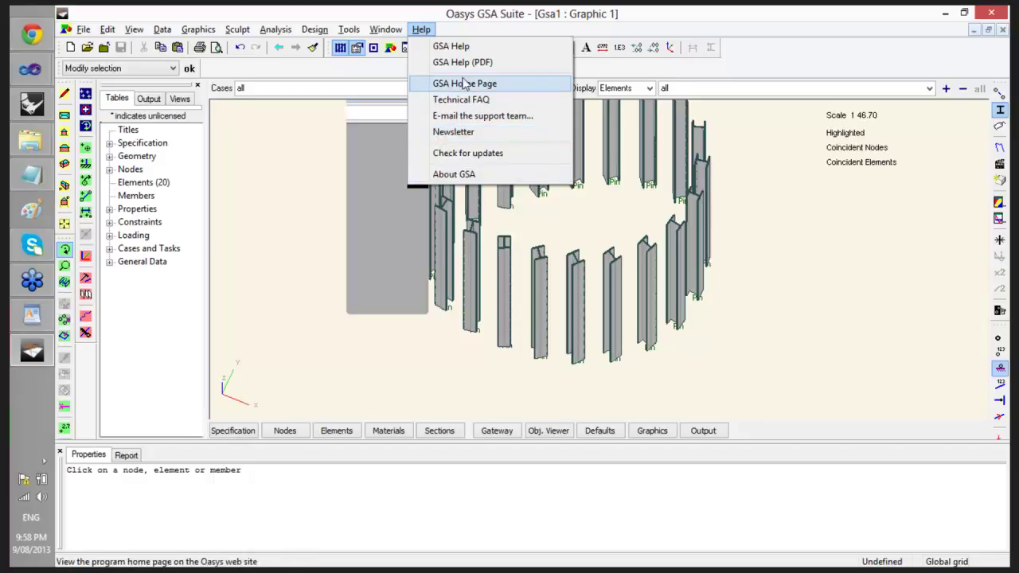
pyautogui.click(451, 48)
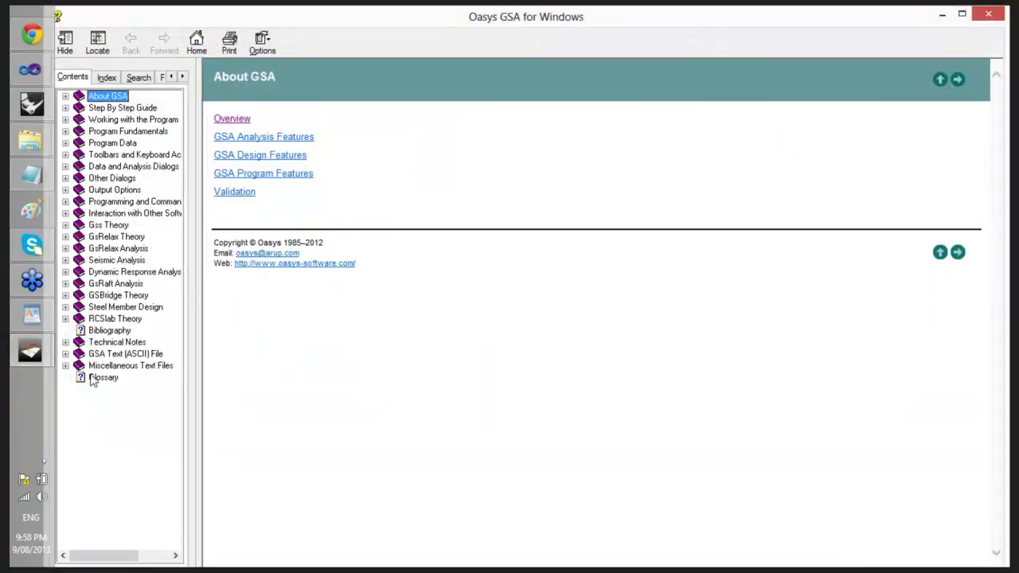
pyautogui.click(65, 131)
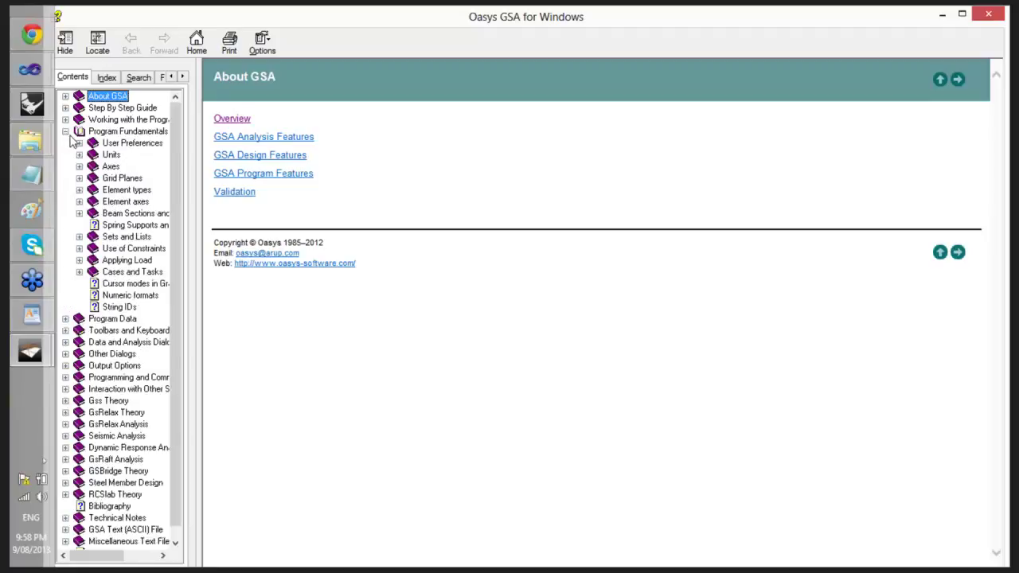
pyautogui.click(66, 132)
pyautogui.click(66, 143)
pyautogui.click(65, 143)
pyautogui.click(65, 119)
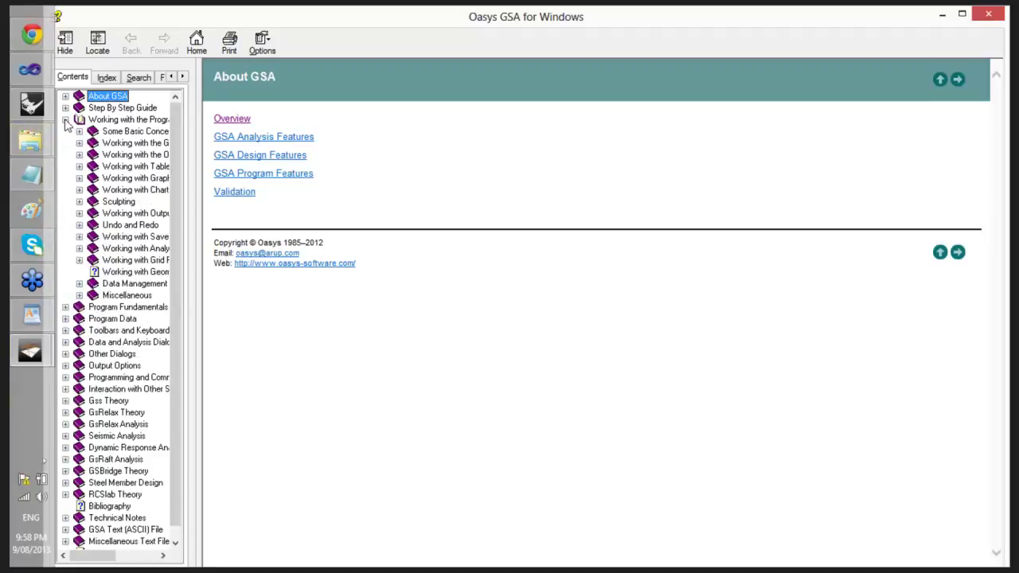
pyautogui.click(66, 120)
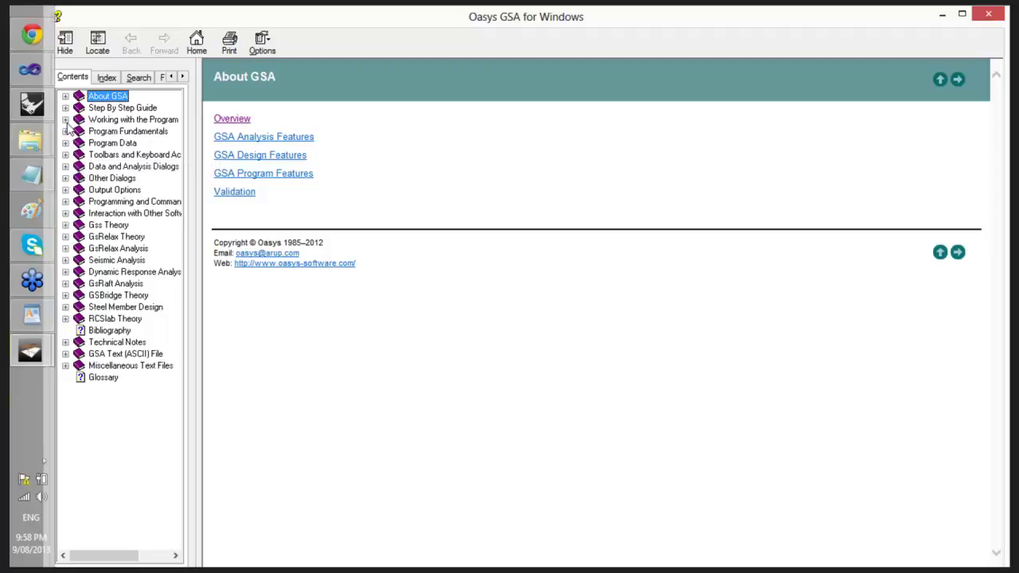
pyautogui.click(66, 132)
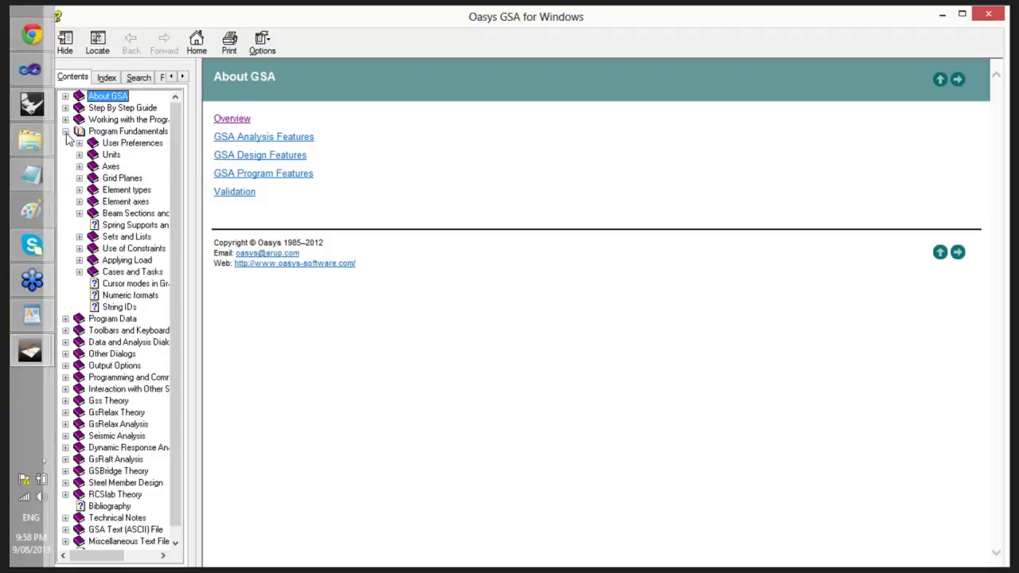
pyautogui.click(65, 132)
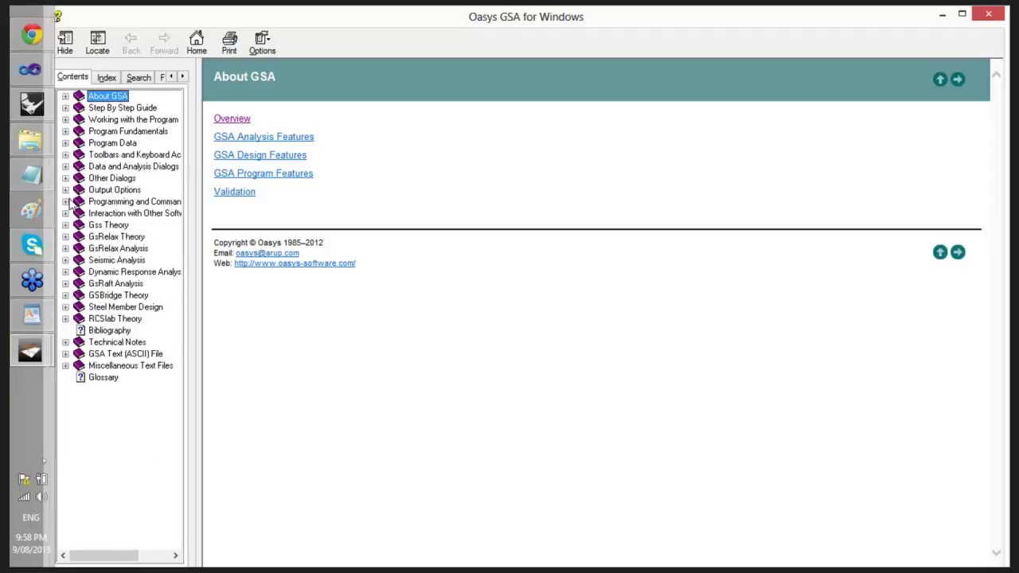
pyautogui.click(66, 201)
pyautogui.click(79, 214)
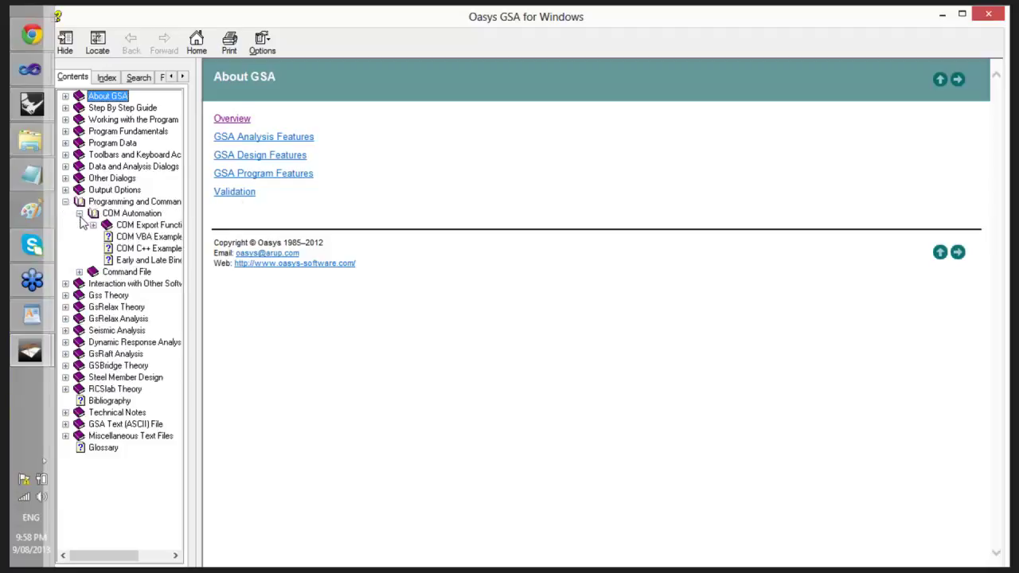
# Read the COM Automation and Early and Late Binding help topics and the first topic under COM Export Functions.
pyautogui.click(132, 214)
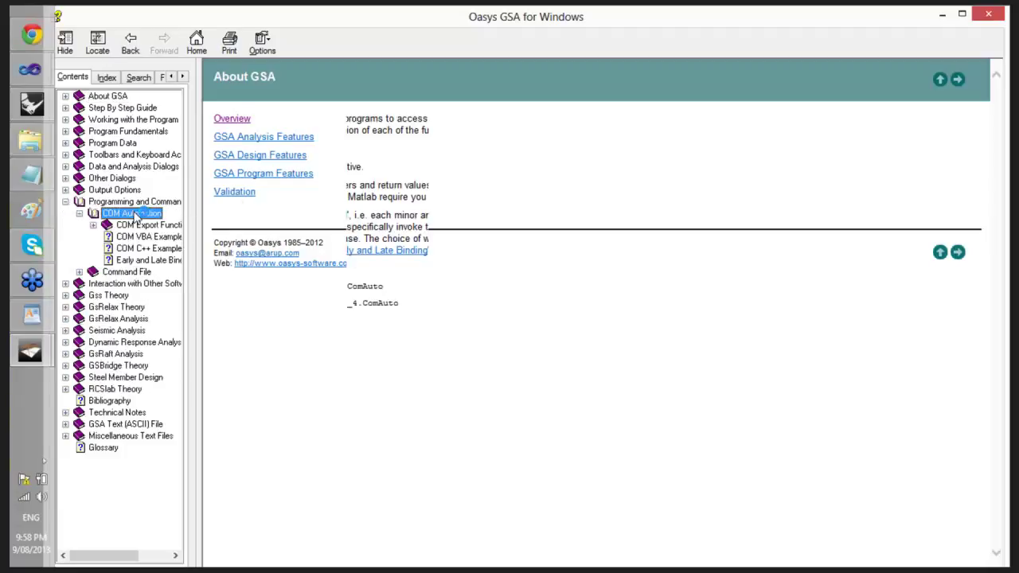
pyautogui.click(124, 260)
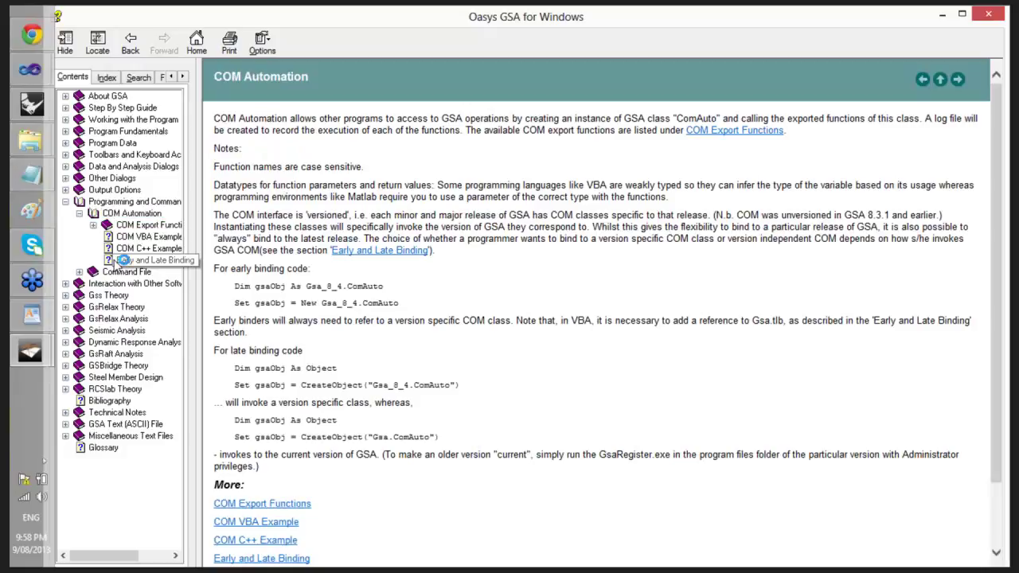
pyautogui.click(93, 225)
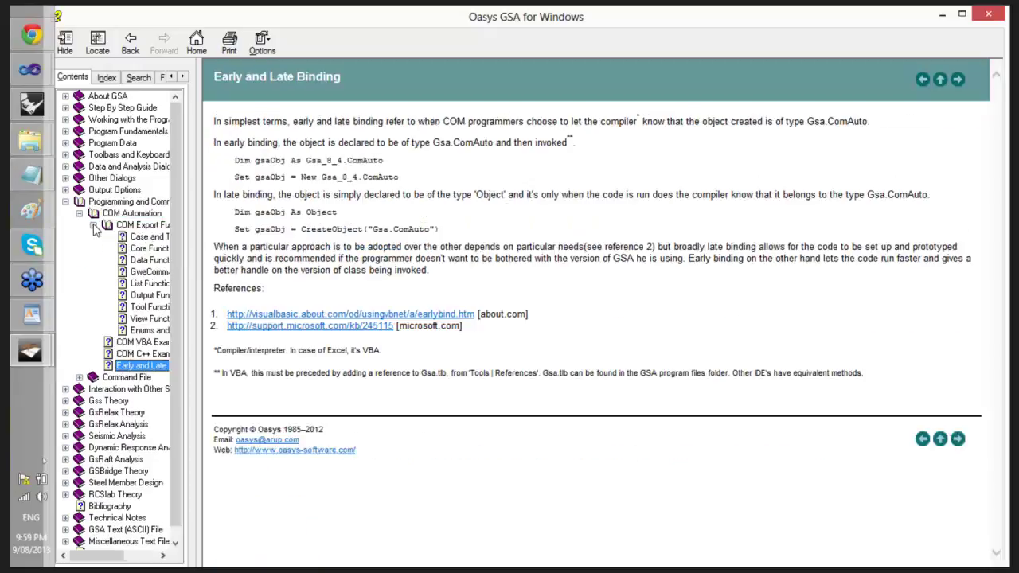
pyautogui.click(136, 237)
pyautogui.scroll(-15, 290, 268)
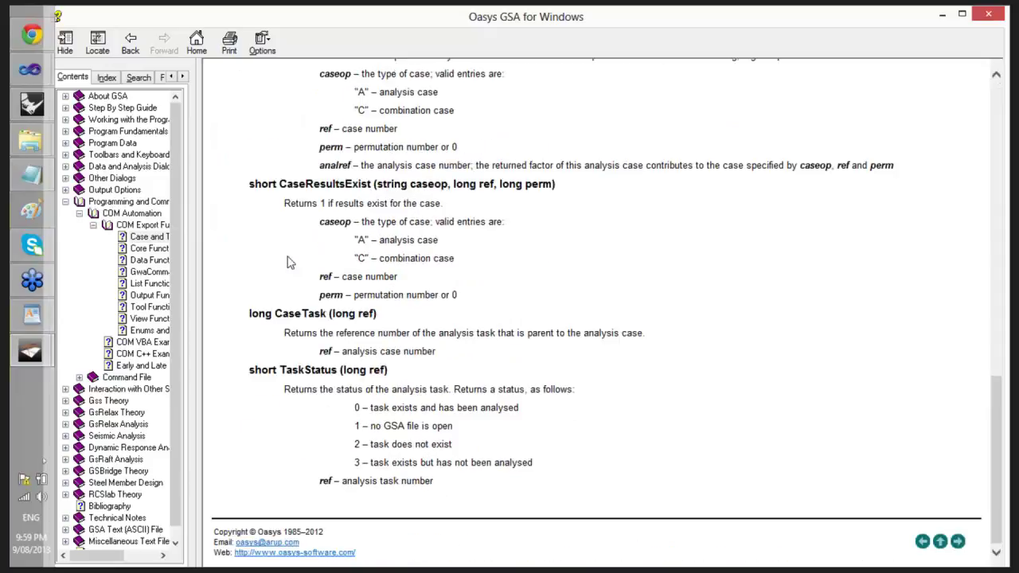
# Read through the Output Functions help topic, from the Output_Init flags down to the Output_Extract functions.
pyautogui.click(159, 296)
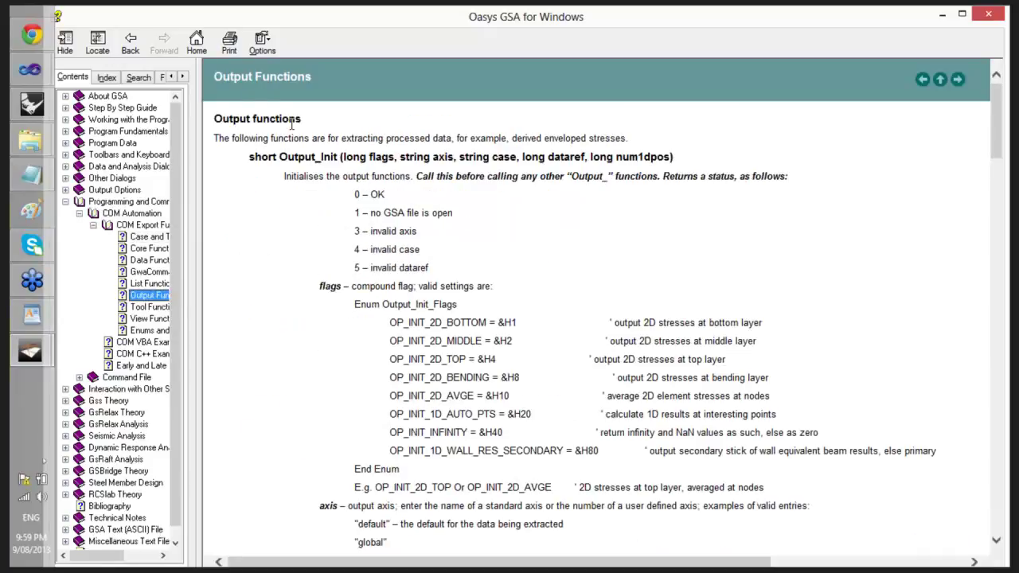
pyautogui.click(271, 195)
pyautogui.scroll(-2, 269, 203)
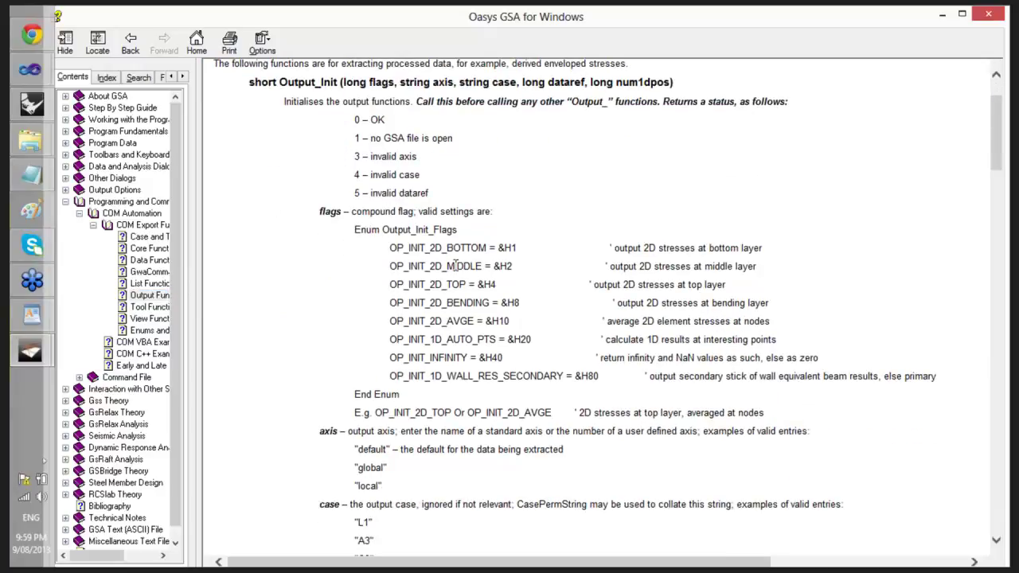
pyautogui.scroll(2, 476, 301)
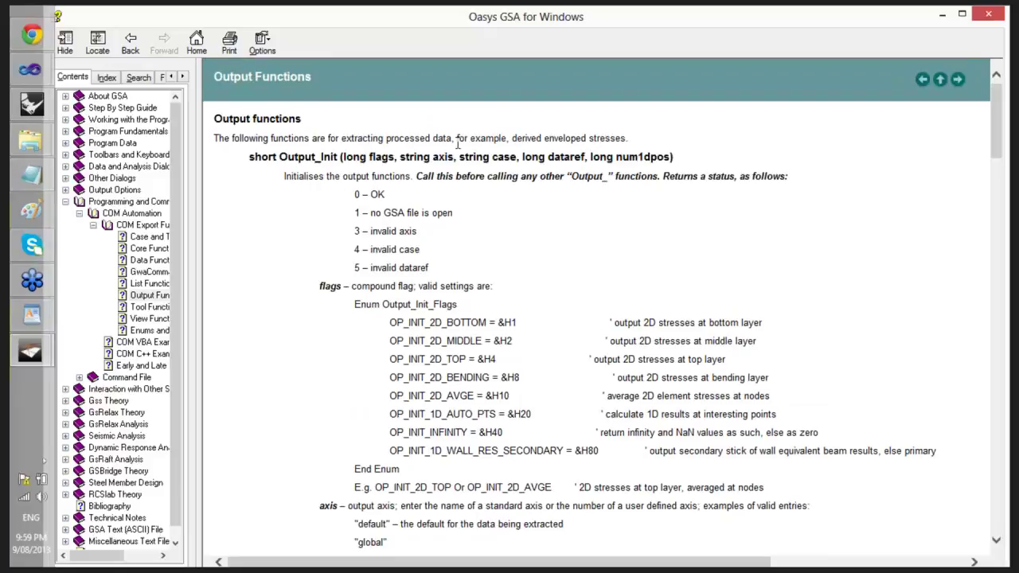
pyautogui.scroll(-10, 427, 279)
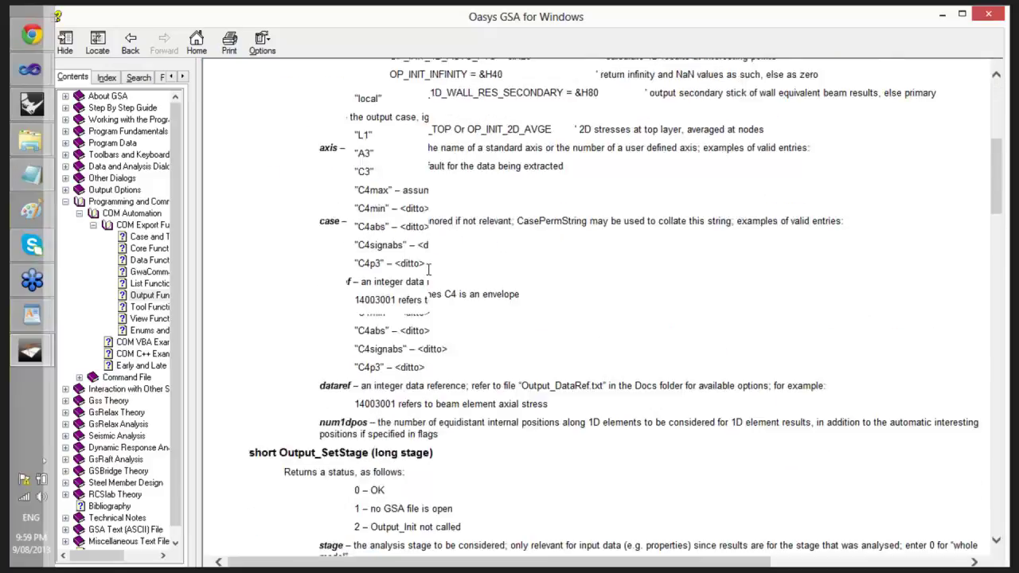
pyautogui.scroll(-20, 427, 269)
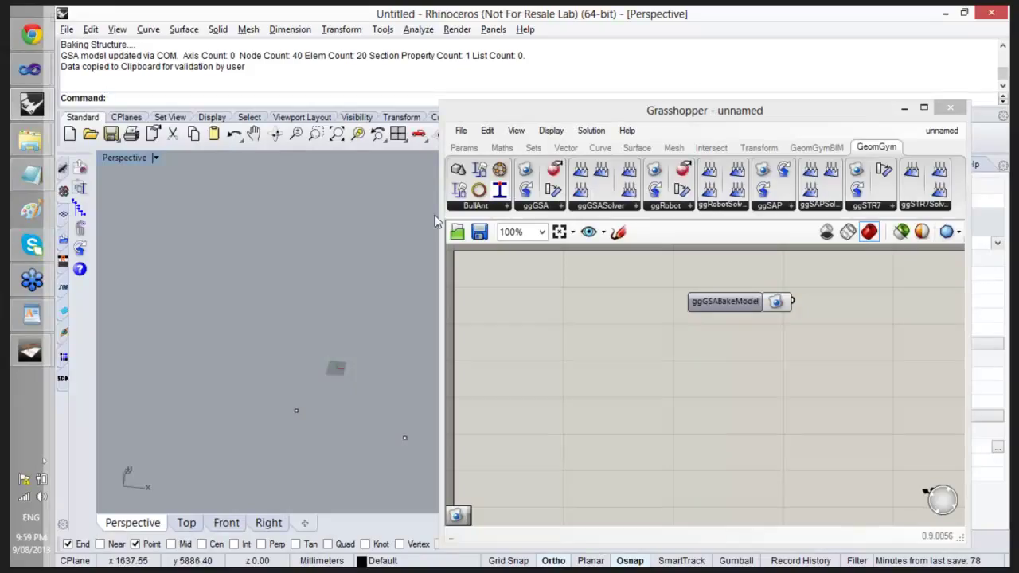
# Switch to Grasshopper and place a ggGSAQuery Node Displacement component on the canvas below ggGSABakeModel.
pyautogui.click(603, 206)
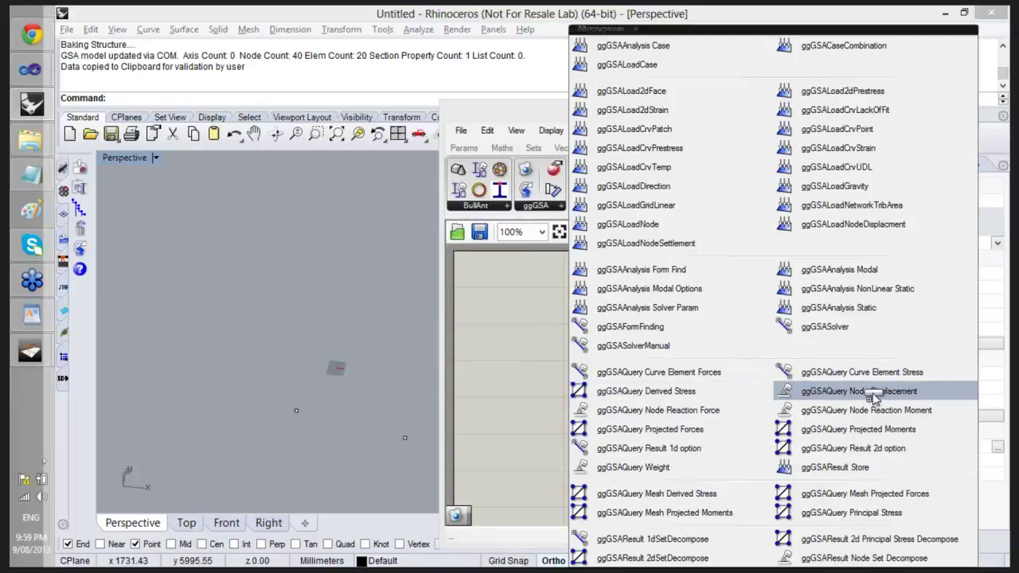
pyautogui.click(812, 390)
pyautogui.click(603, 399)
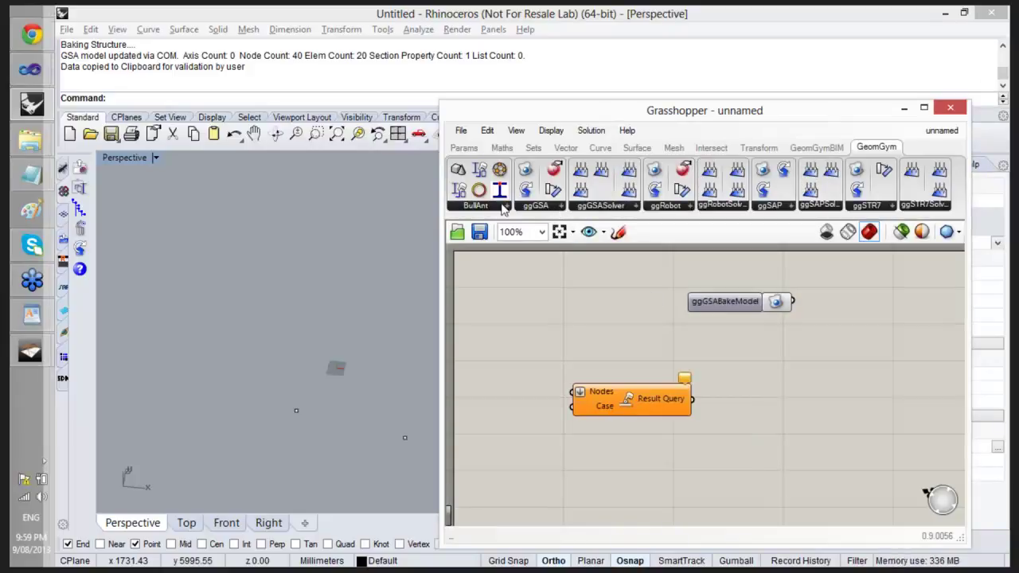
# Switch to the presentation and view the slide on genetic algorithms using Galapagos.
pyautogui.click(101, 312)
pyautogui.hotkey('alt', 'Tab')
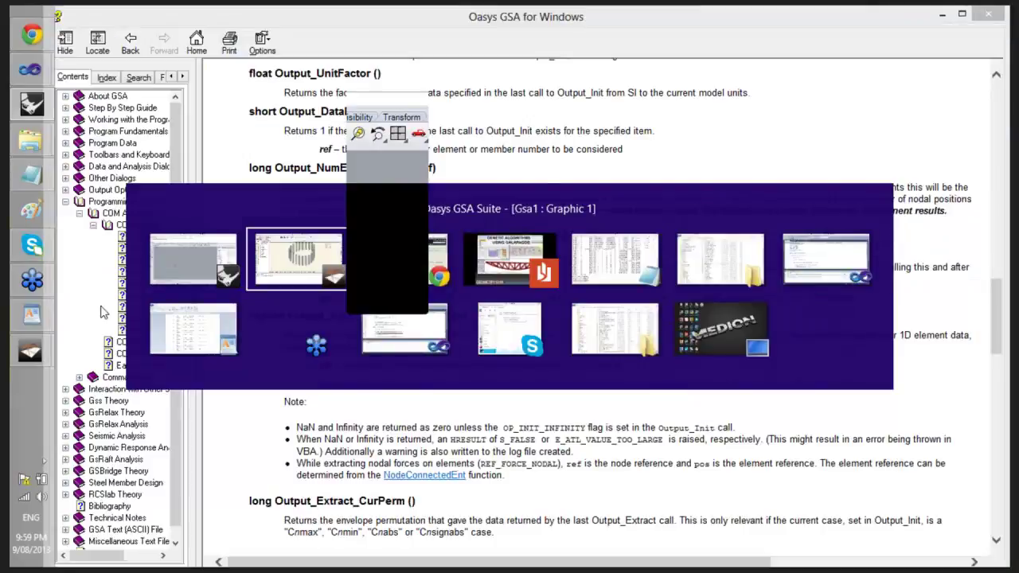
pyautogui.hotkey('alt', 'Tab')
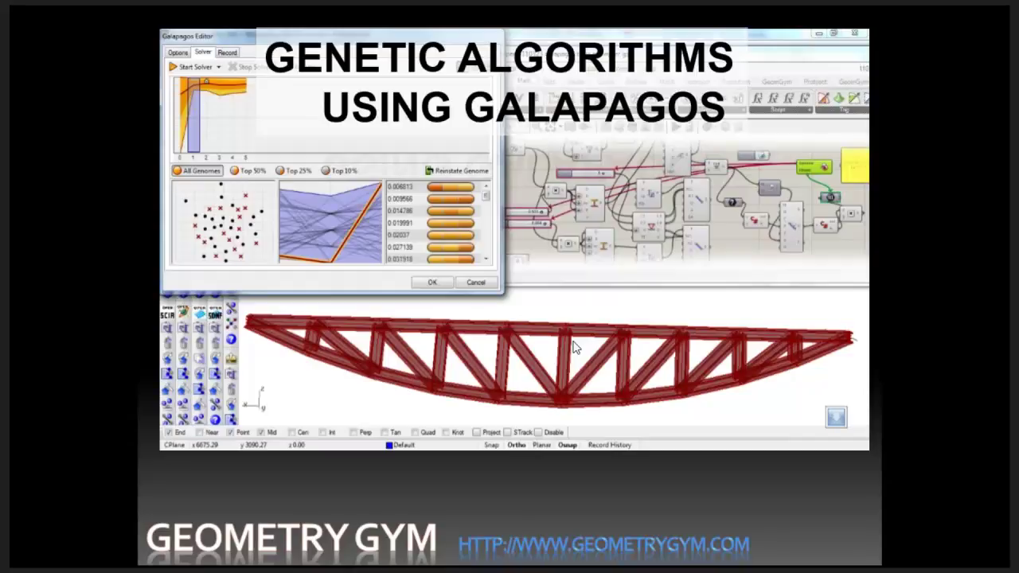
pyautogui.hotkey('alt', 'Tab')
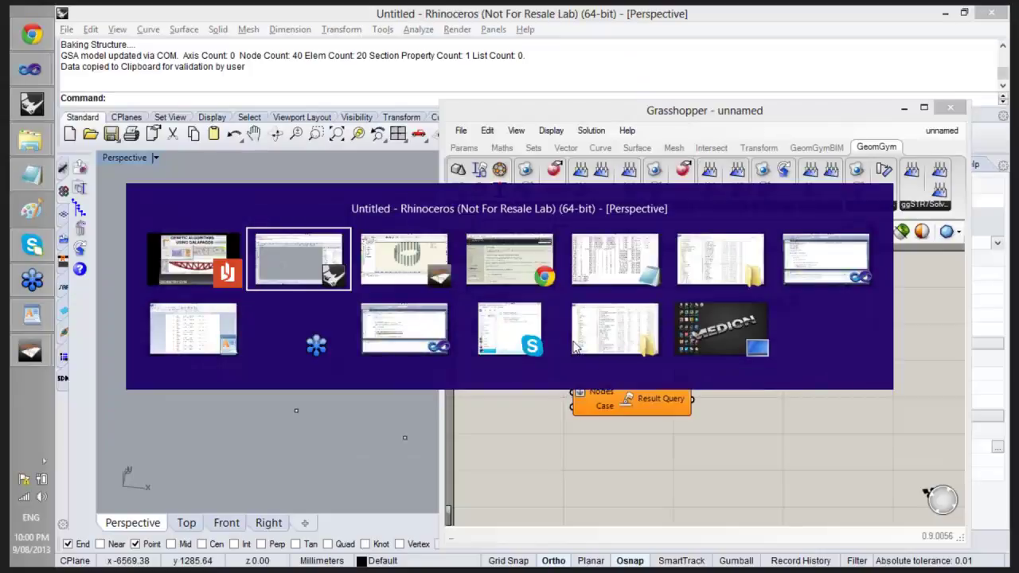
pyautogui.hotkey('alt', 'Tab')
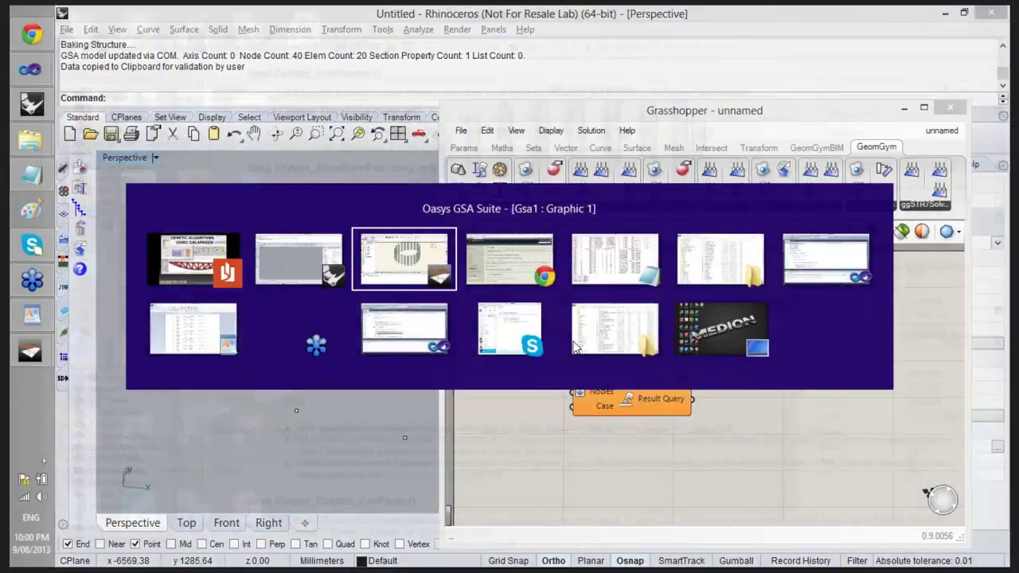
pyautogui.hotkey('alt', 'Tab')
pyautogui.click(912, 16)
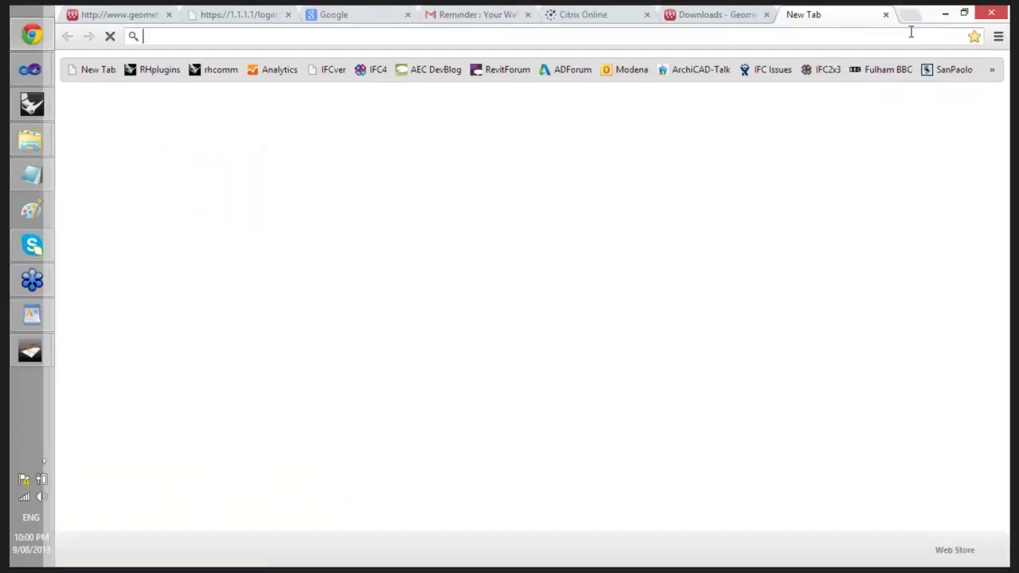
pyautogui.write('www.g')
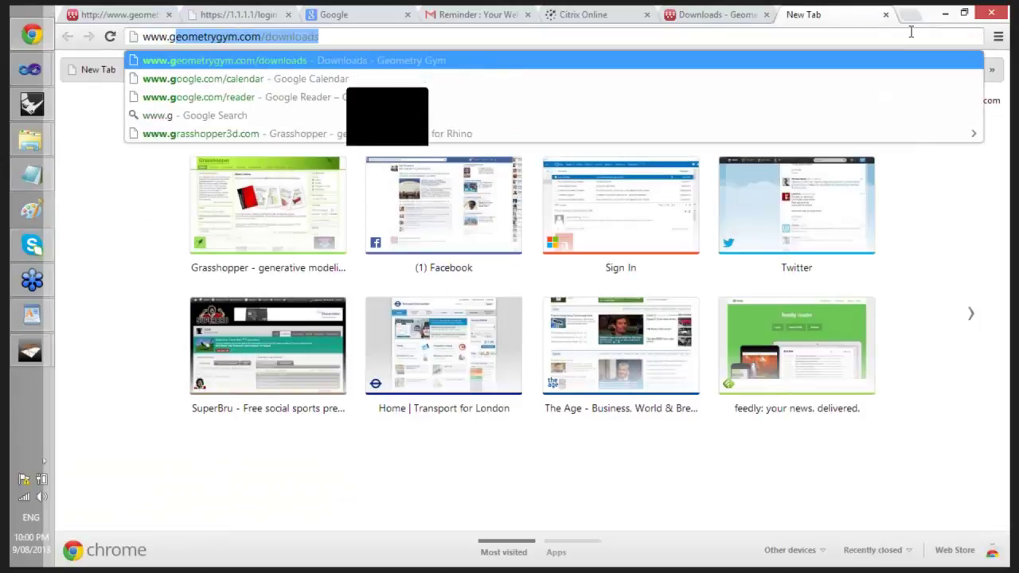
pyautogui.write('eom')
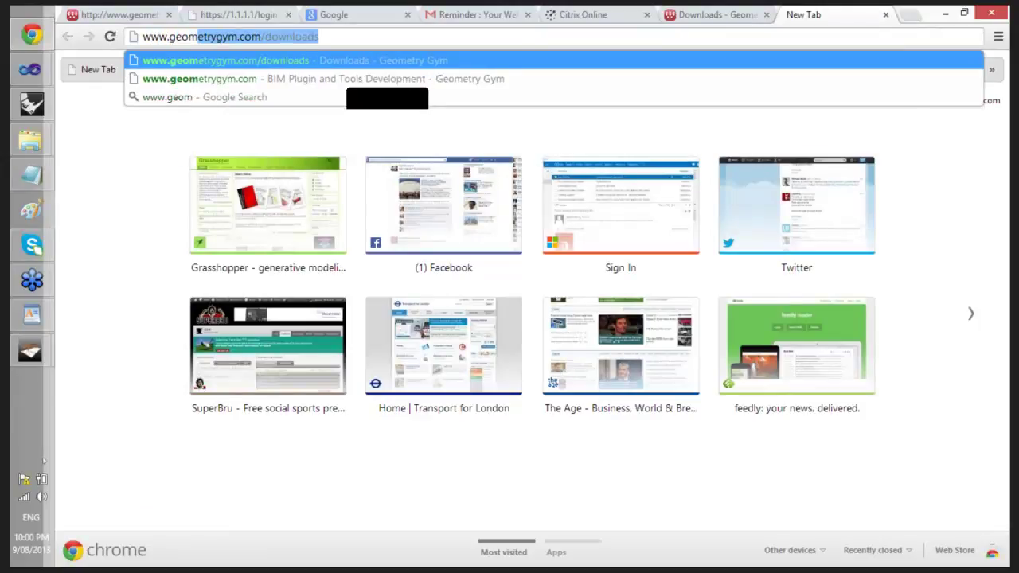
pyautogui.write('e')
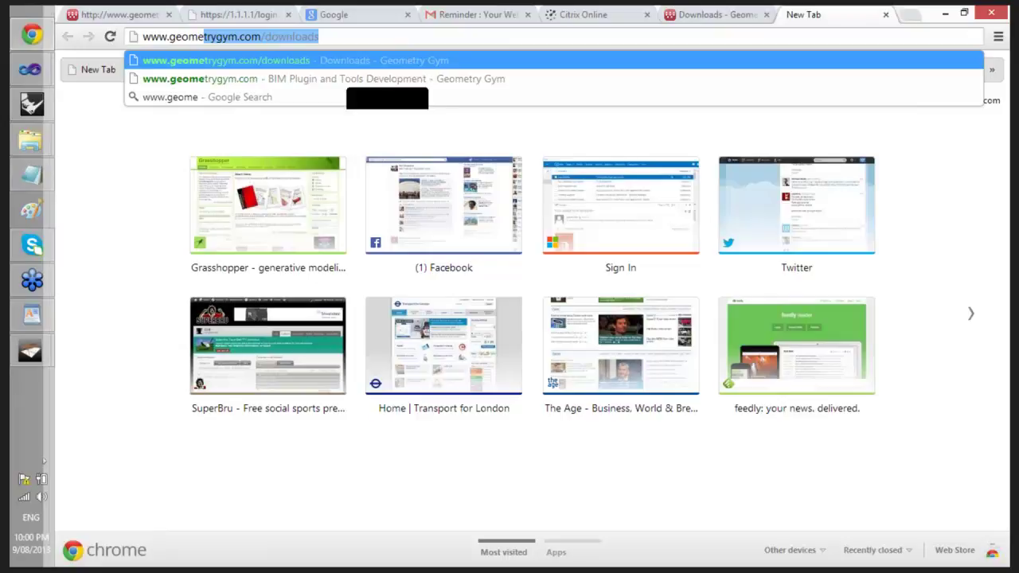
pyautogui.write('trygym.blgos')
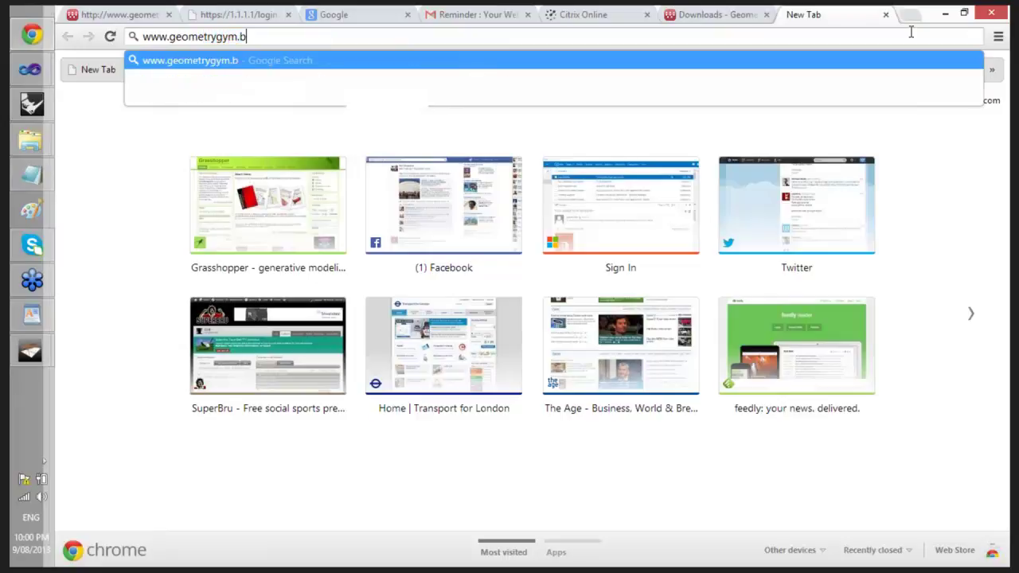
pyautogui.press('BackSpace')
pyautogui.press('BackSpace')
pyautogui.press('BackSpace')
pyautogui.write('ogspot.')
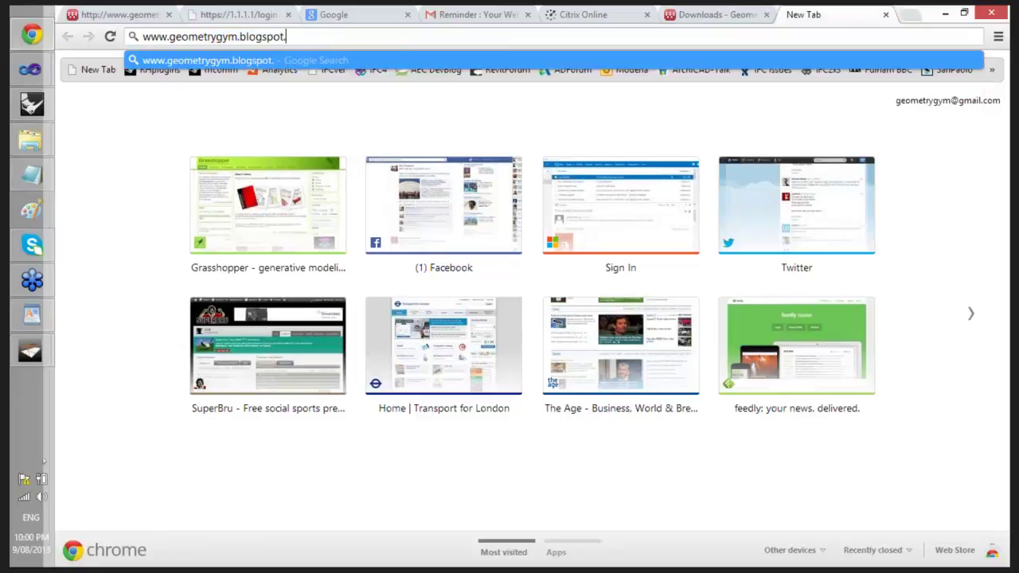
pyautogui.write('com')
pyautogui.press('Return')
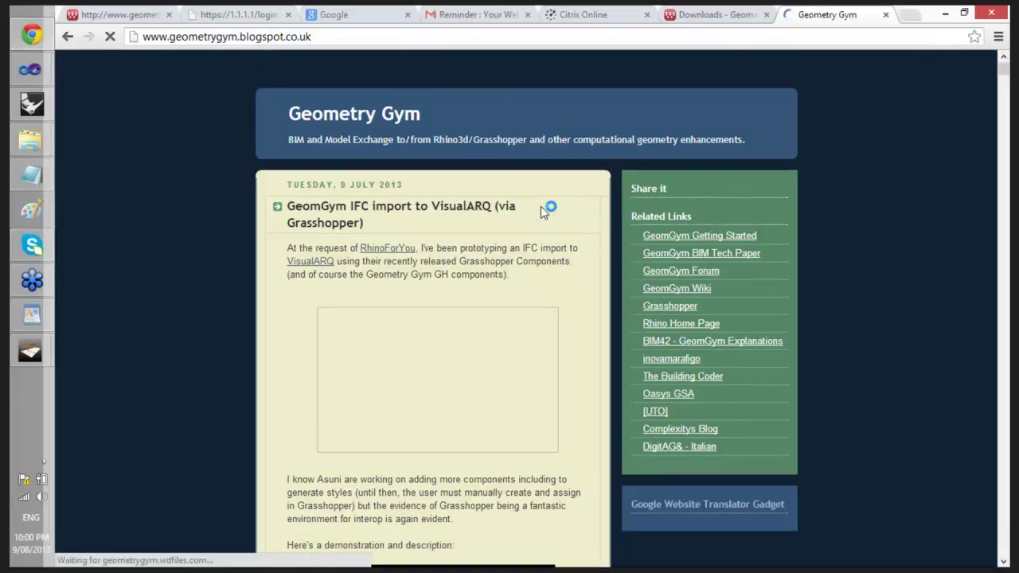
# Find the blog's tag cloud and show only the posts tagged GSA.
pyautogui.scroll(-2, 540, 206)
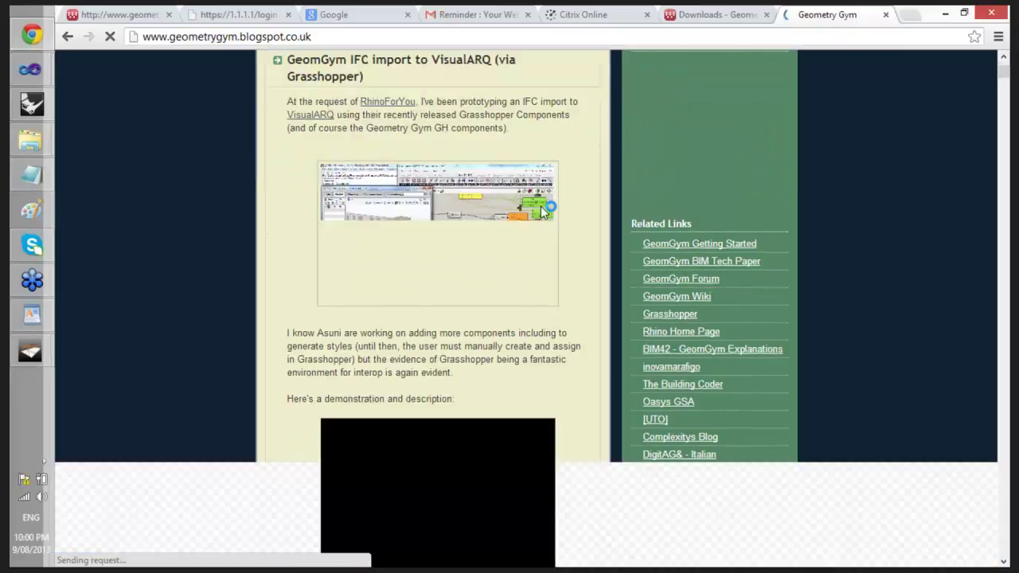
pyautogui.scroll(-3, 541, 206)
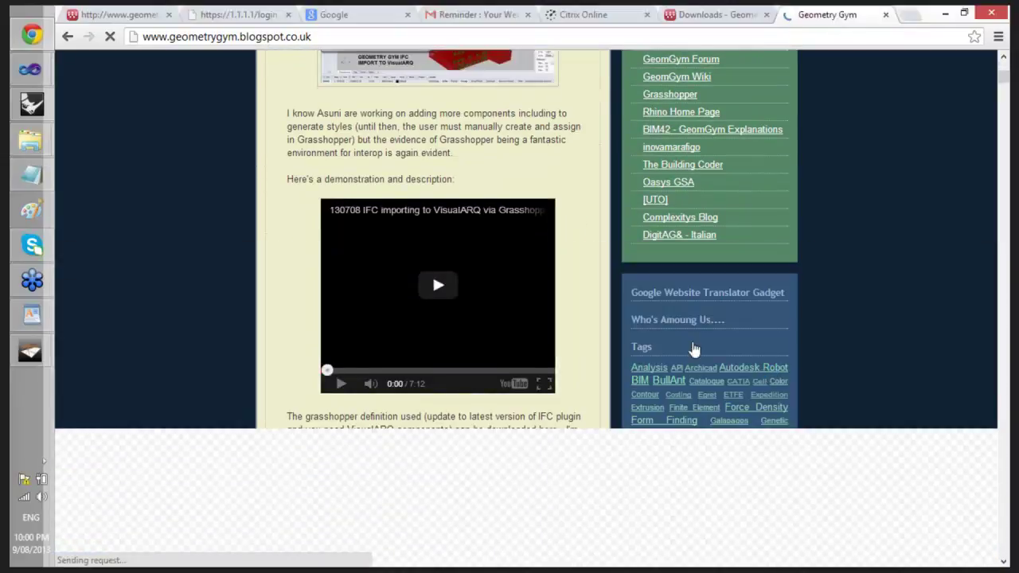
pyautogui.scroll(-2, 668, 374)
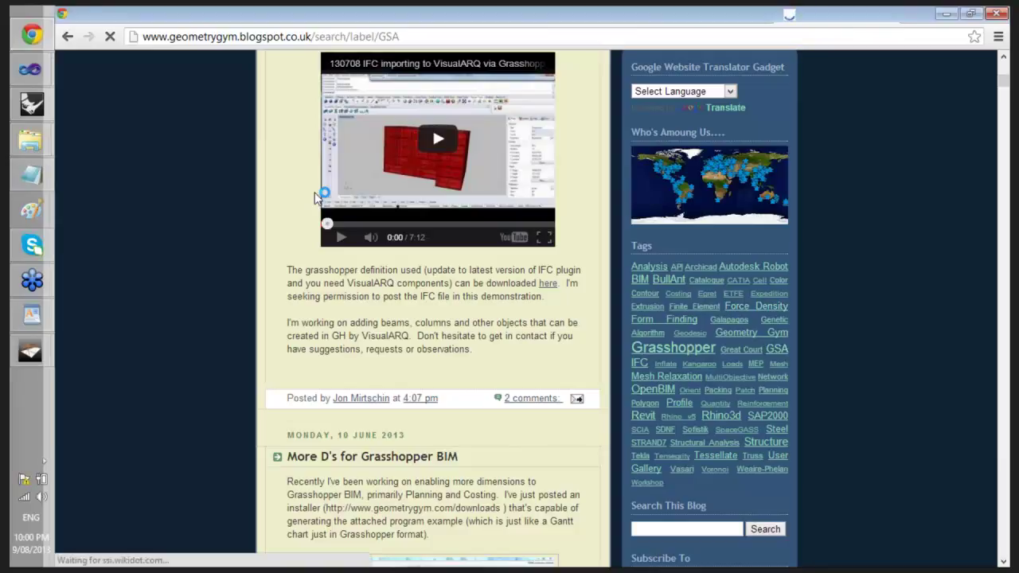
# Look through the GSA posts down to the Grasshopper GSA Form Finding Examples and their downloadable definitions.
pyautogui.scroll(-3, 265, 252)
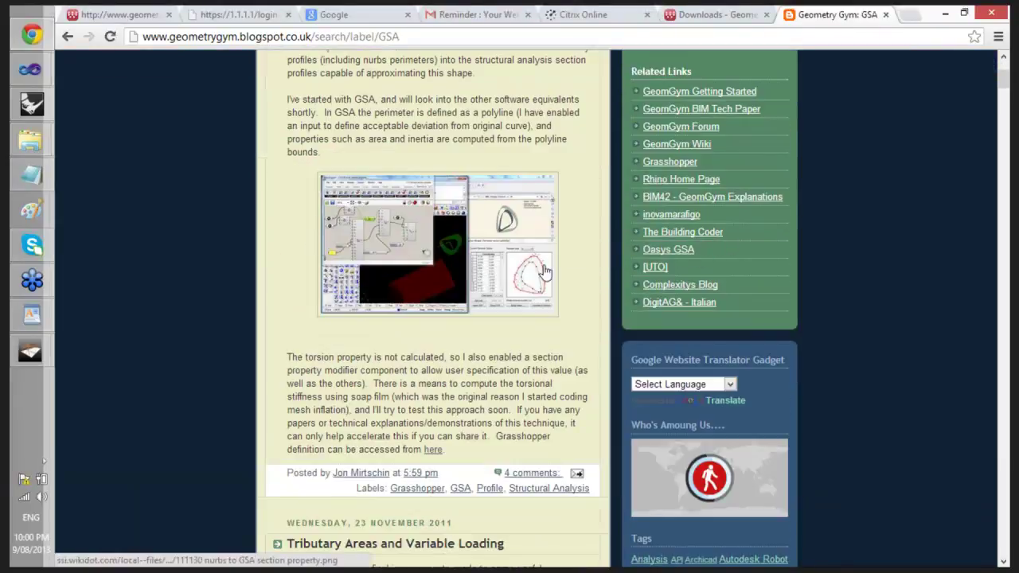
pyautogui.scroll(-1, 538, 282)
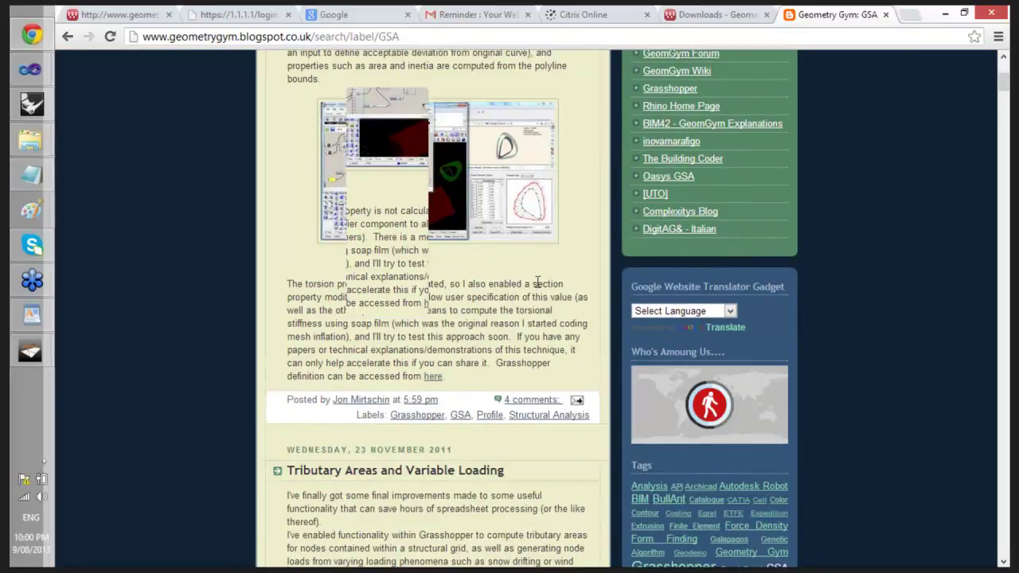
pyautogui.scroll(-6, 537, 282)
pyautogui.scroll(-6, 538, 287)
pyautogui.scroll(-6, 537, 288)
pyautogui.scroll(-3, 481, 351)
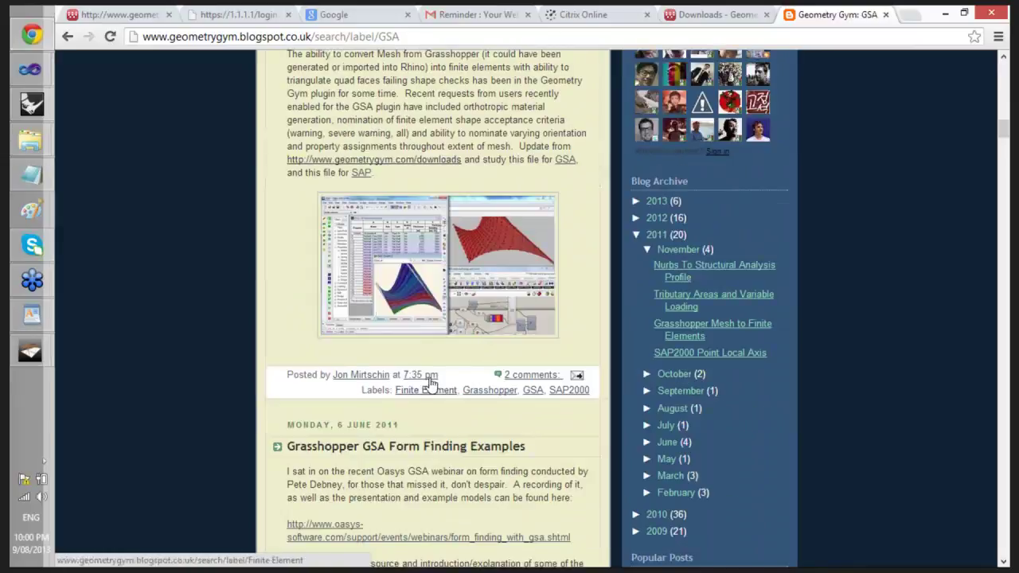
pyautogui.scroll(-9, 434, 374)
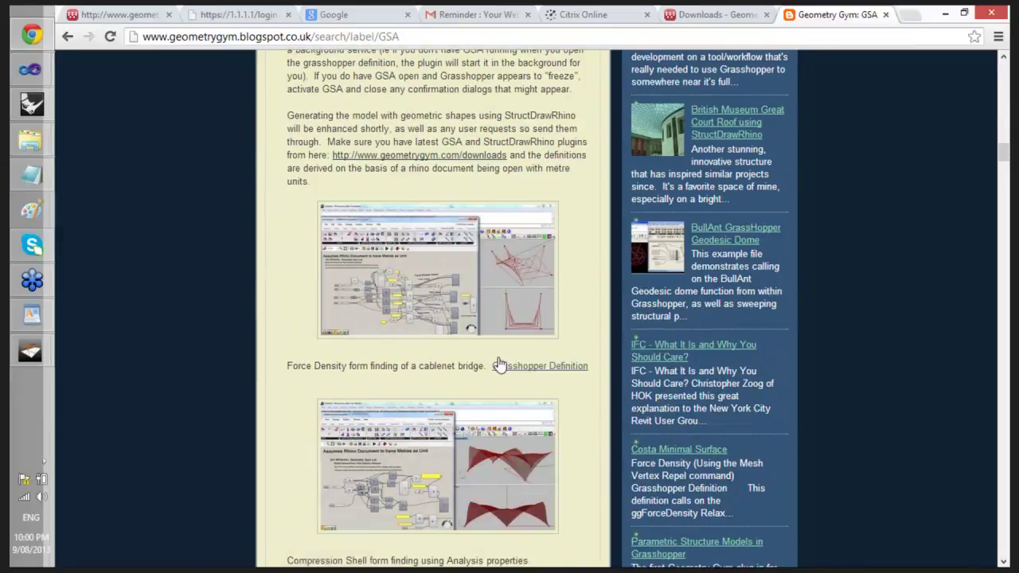
pyautogui.scroll(-2, 500, 320)
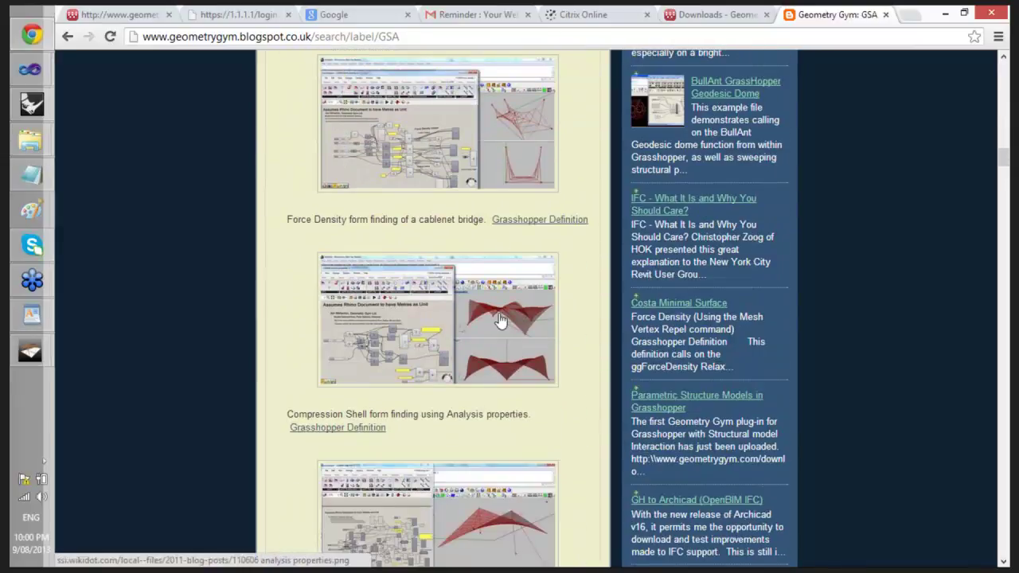
pyautogui.scroll(-2, 500, 320)
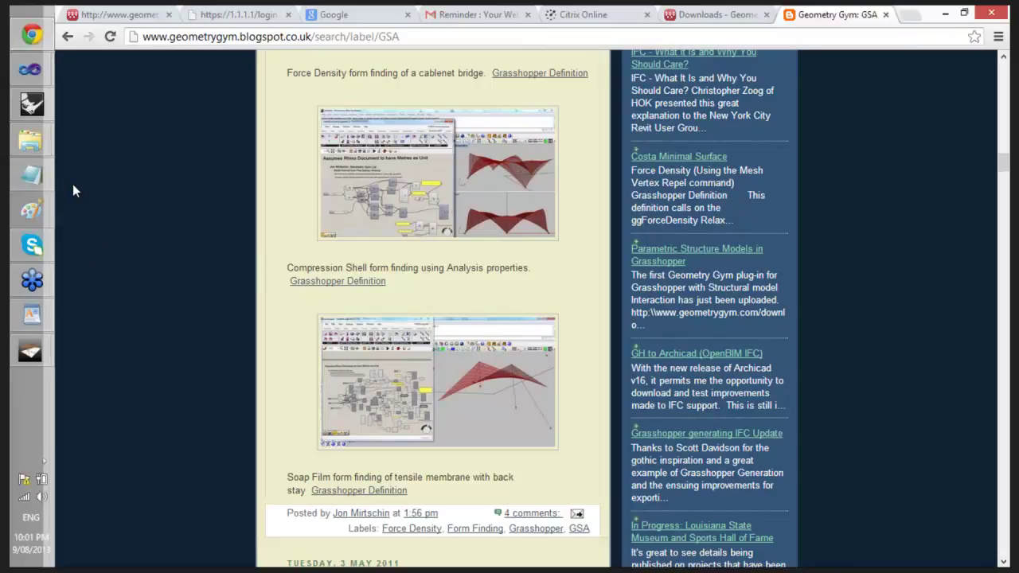
# Switch to Grasshopper and place a ggGSASolver component on the canvas beside the node displacement query.
pyautogui.click(32, 103)
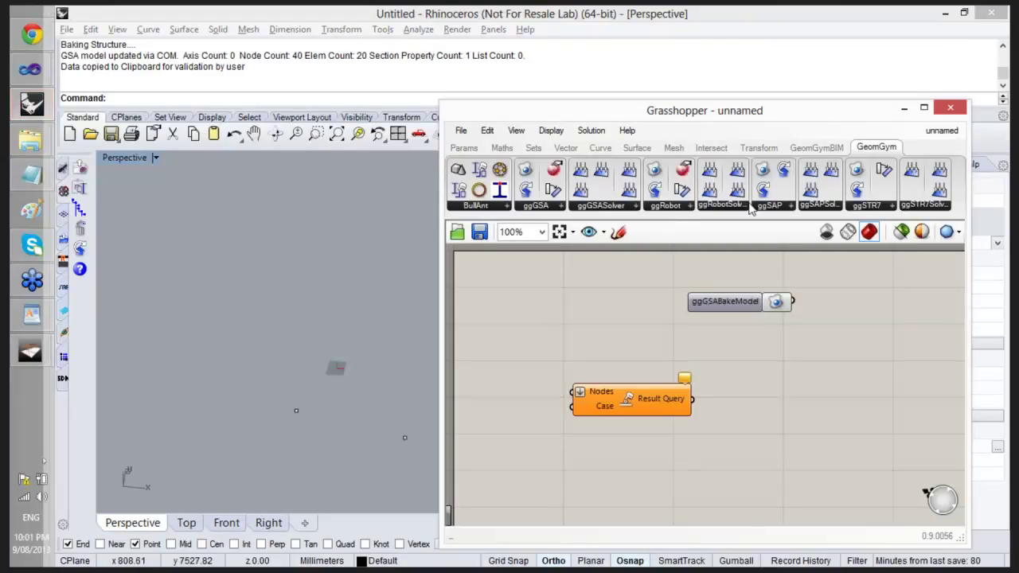
pyautogui.click(603, 206)
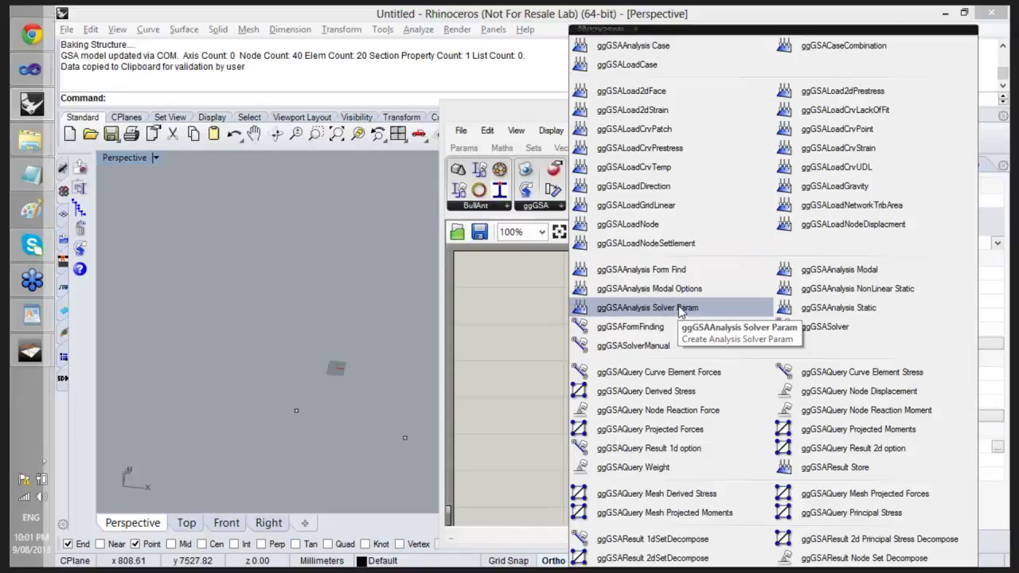
pyautogui.moveTo(855, 330); pyautogui.dragTo(798, 377)
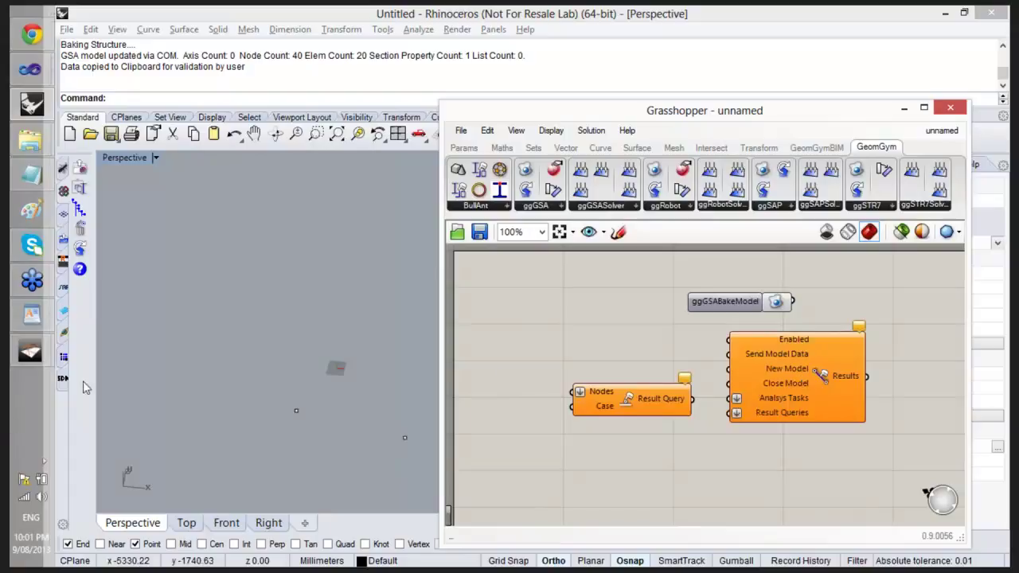
# Switch to Oasys GSA, close its help window and return to Grasshopper.
pyautogui.moveTo(30, 350)
pyautogui.click(147, 410)
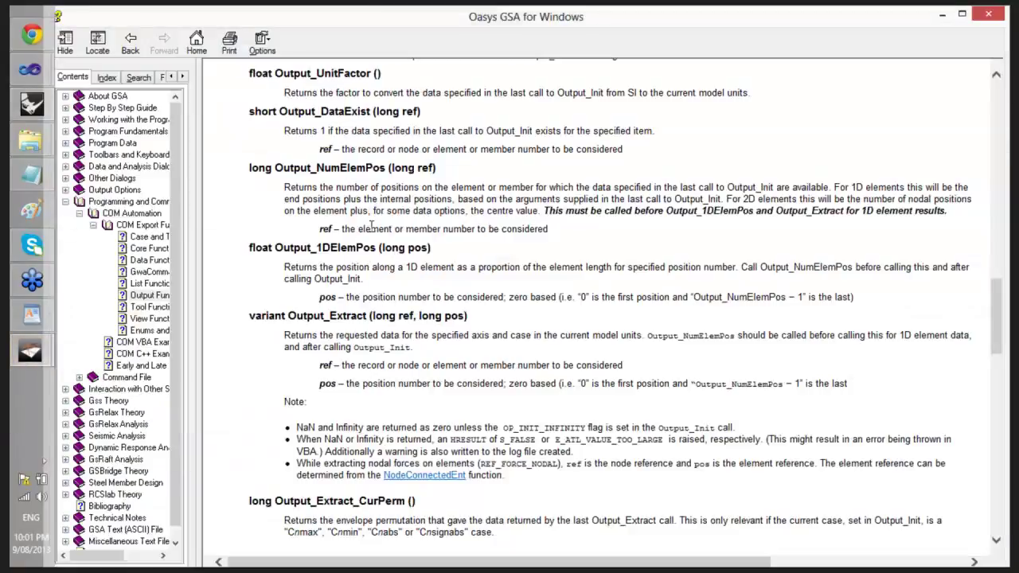
pyautogui.click(988, 13)
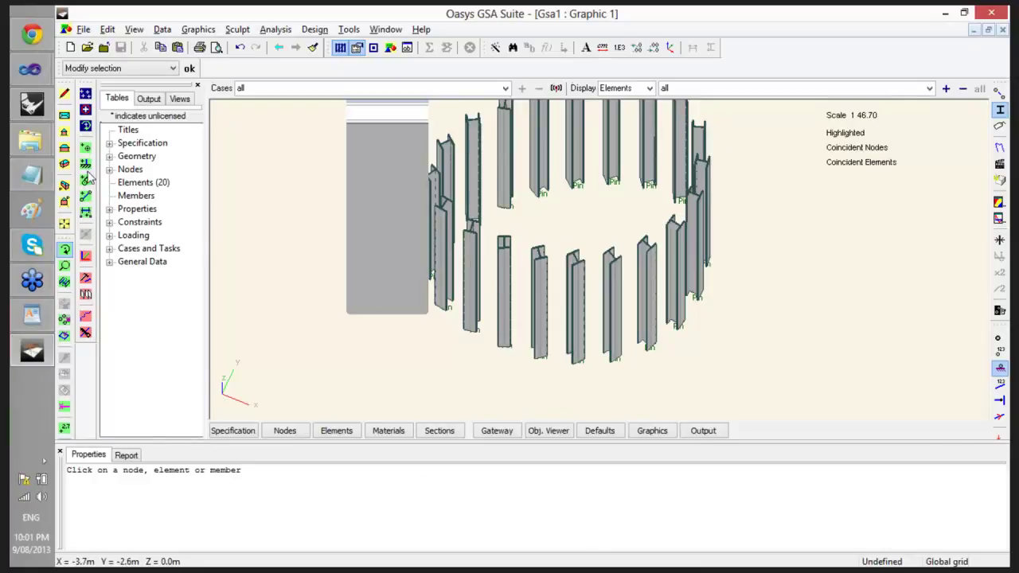
pyautogui.click(32, 103)
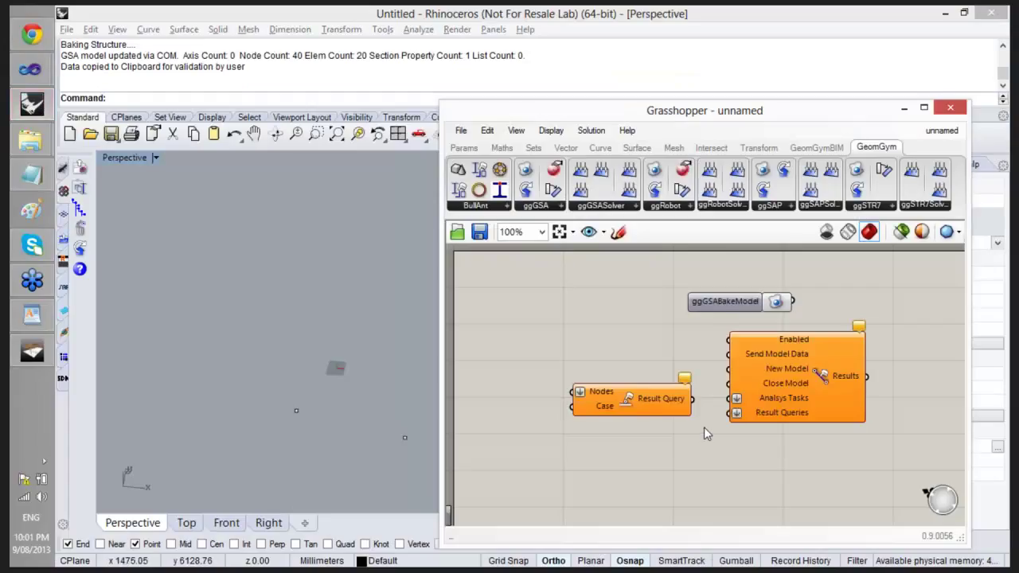